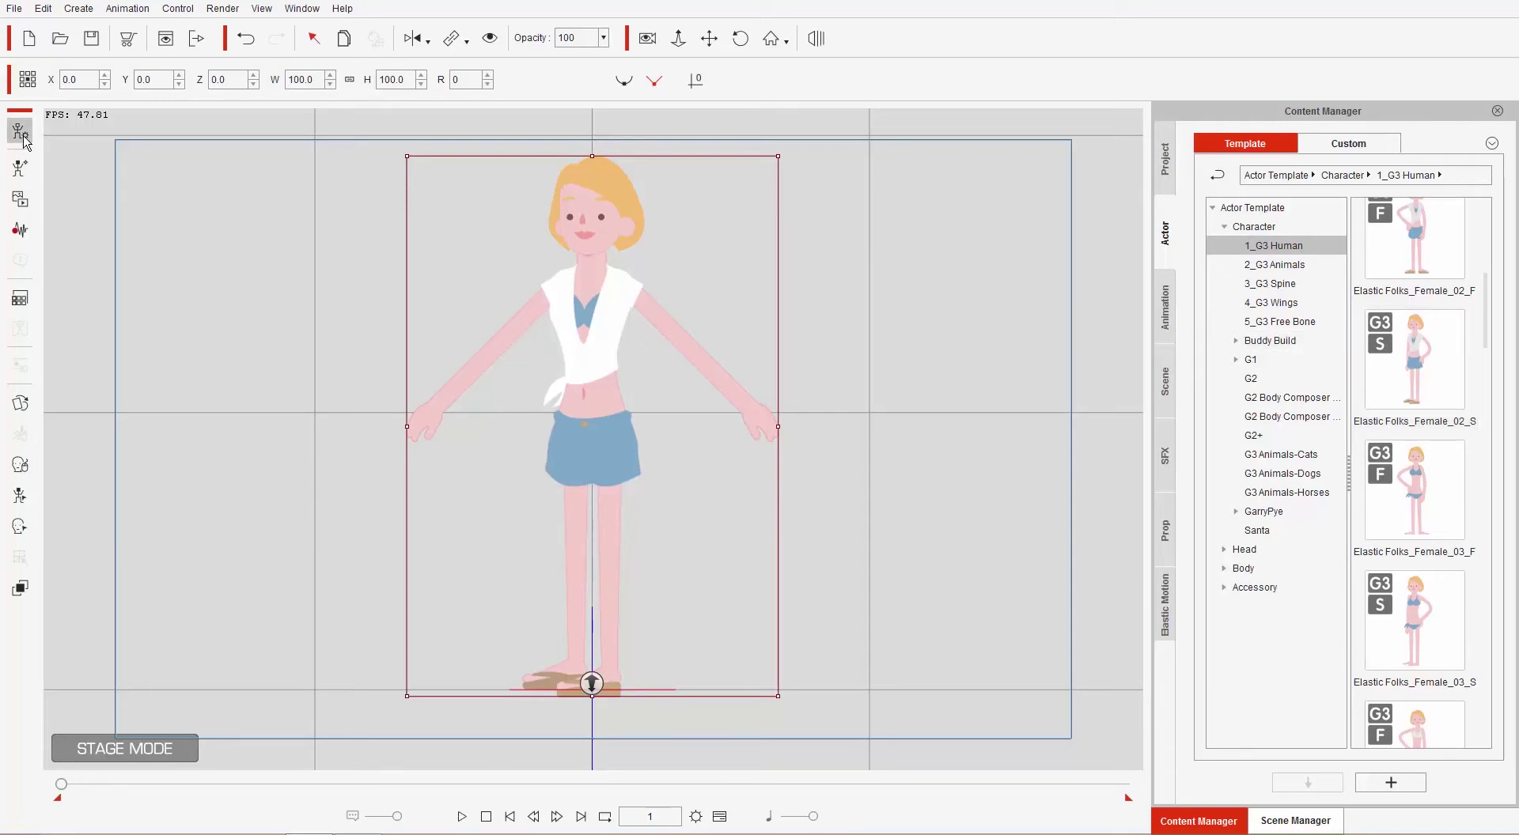
# Step: Open the female character in Composer mode and hide its bones to expose the head
pyautogui.click(19, 131)
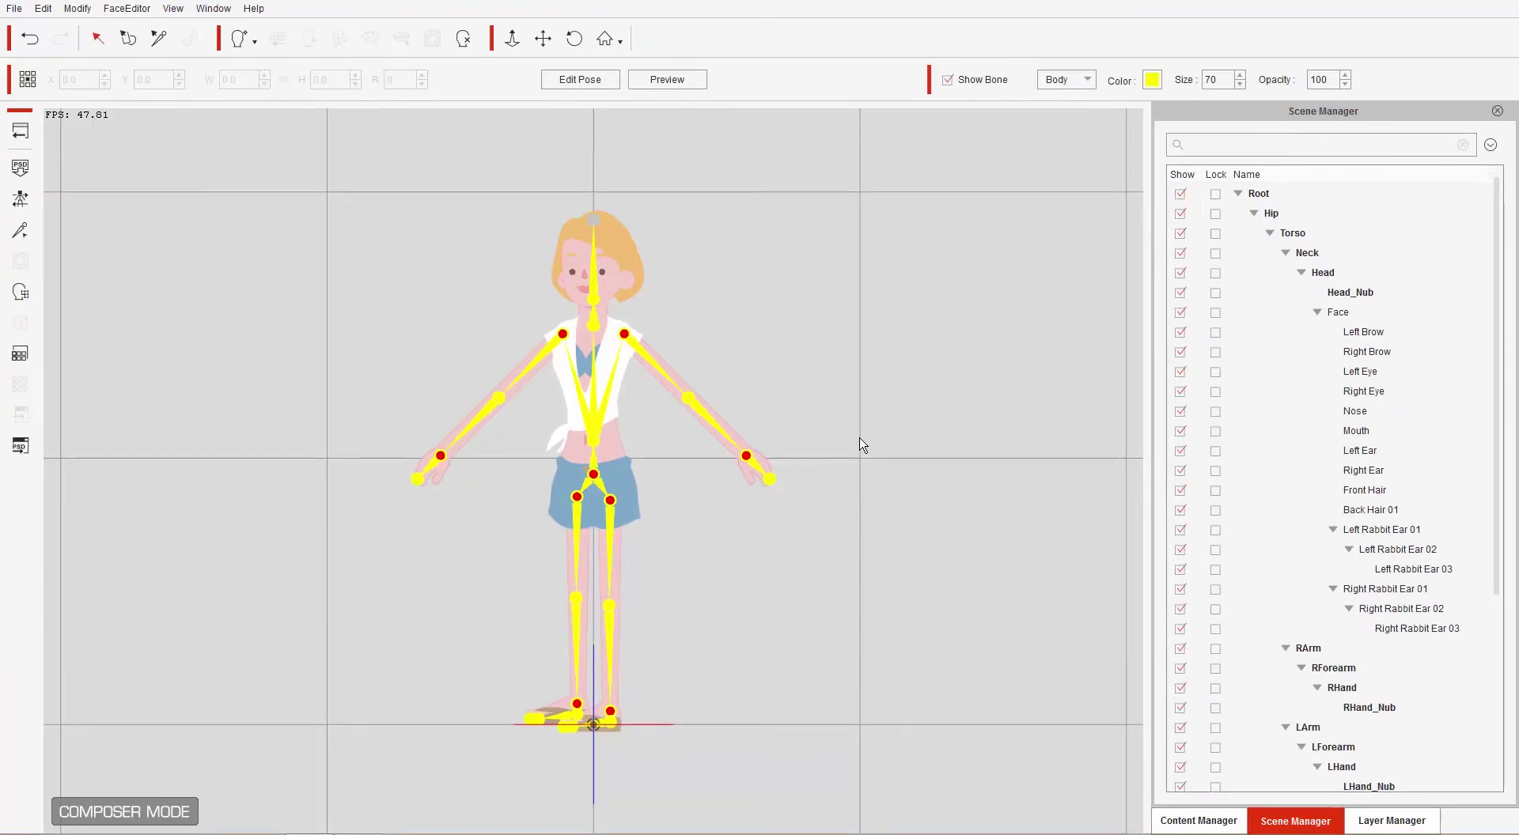
pyautogui.scroll(5, 855, 474)
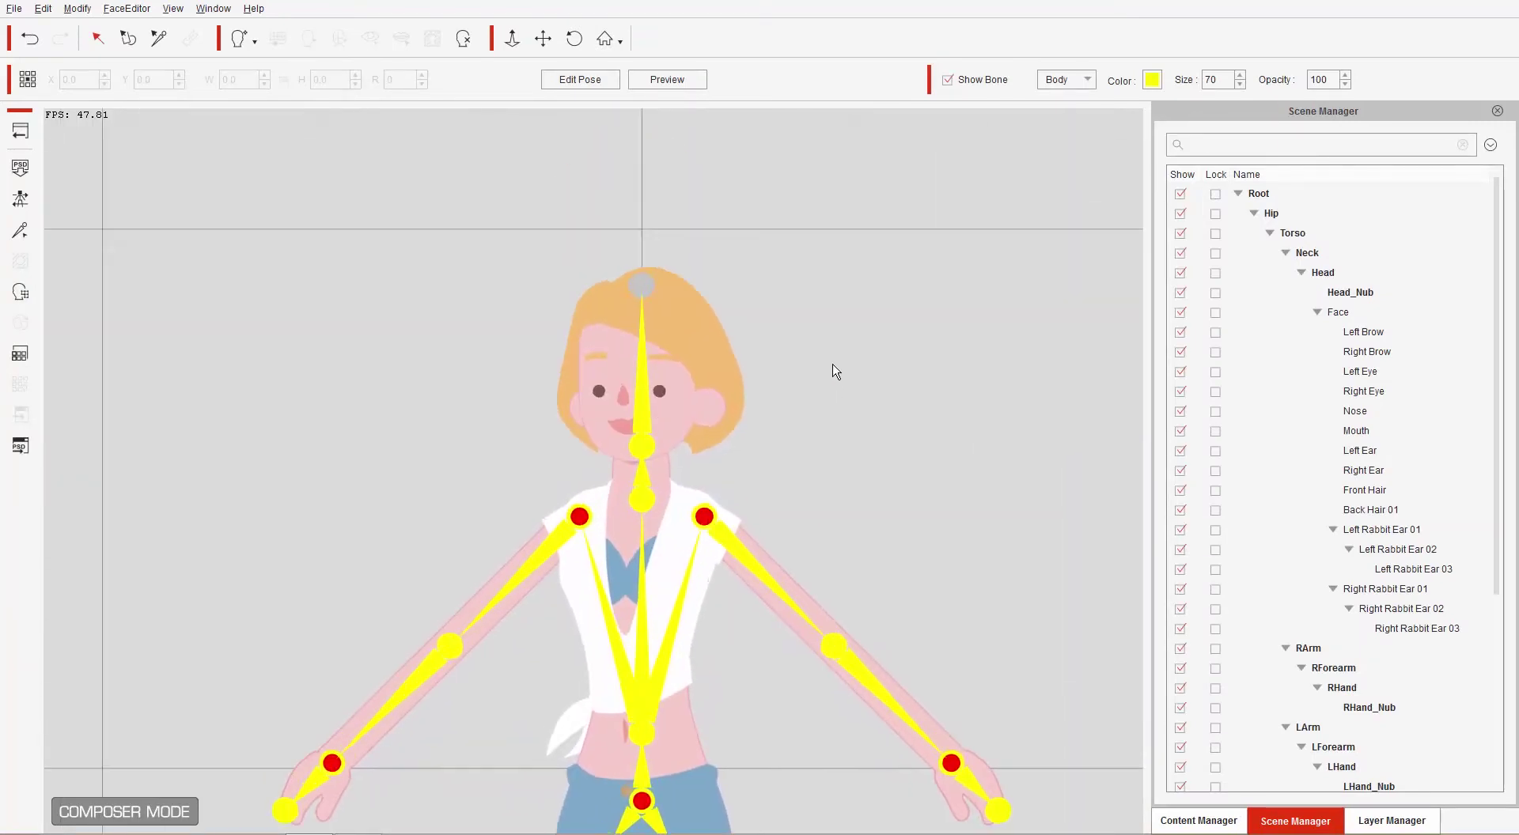
pyautogui.moveTo(933, 370); pyautogui.dragTo(855, 409)
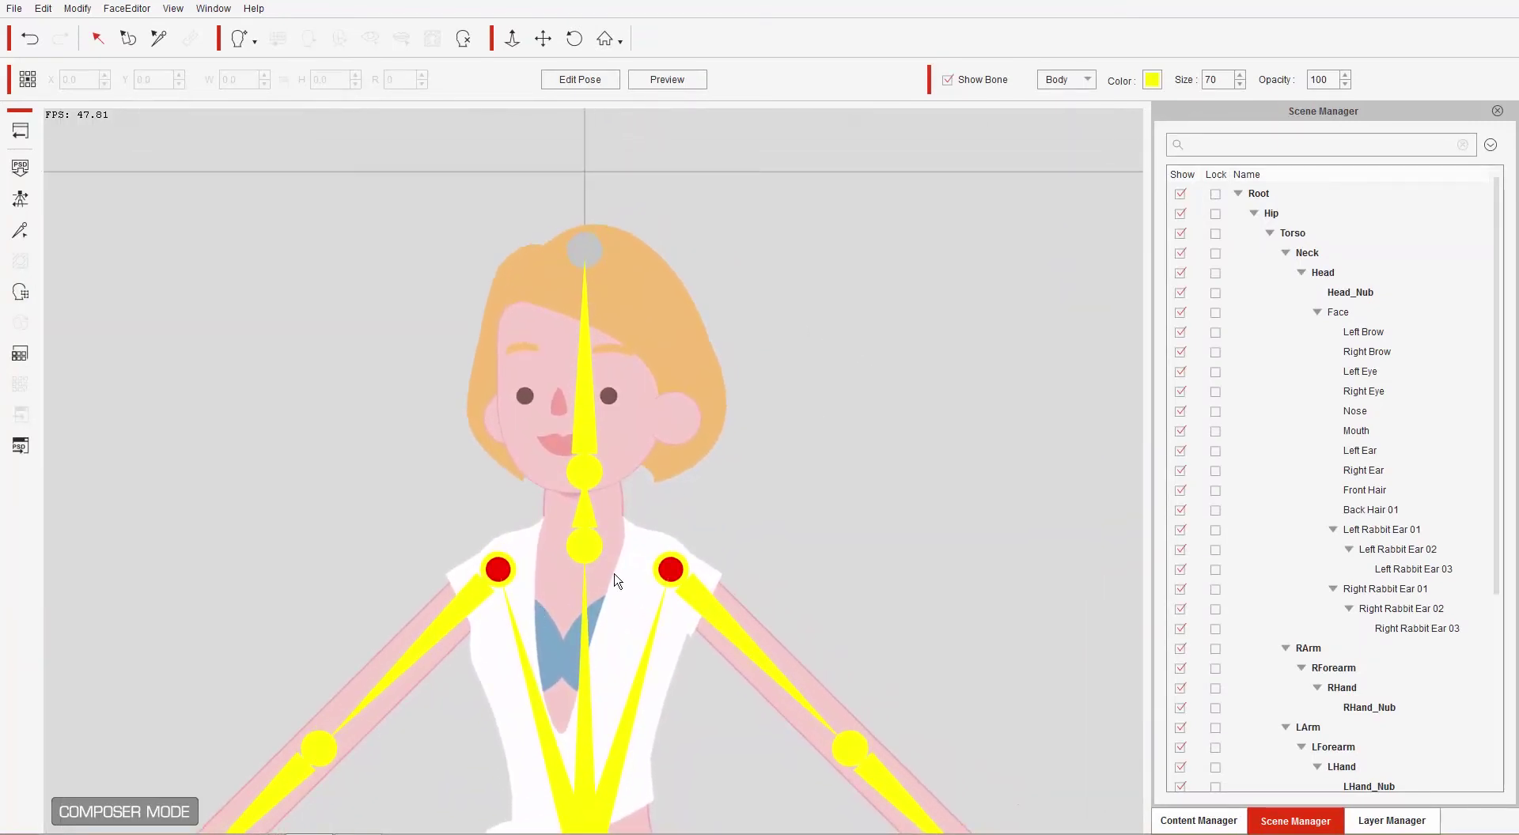
pyautogui.click(947, 81)
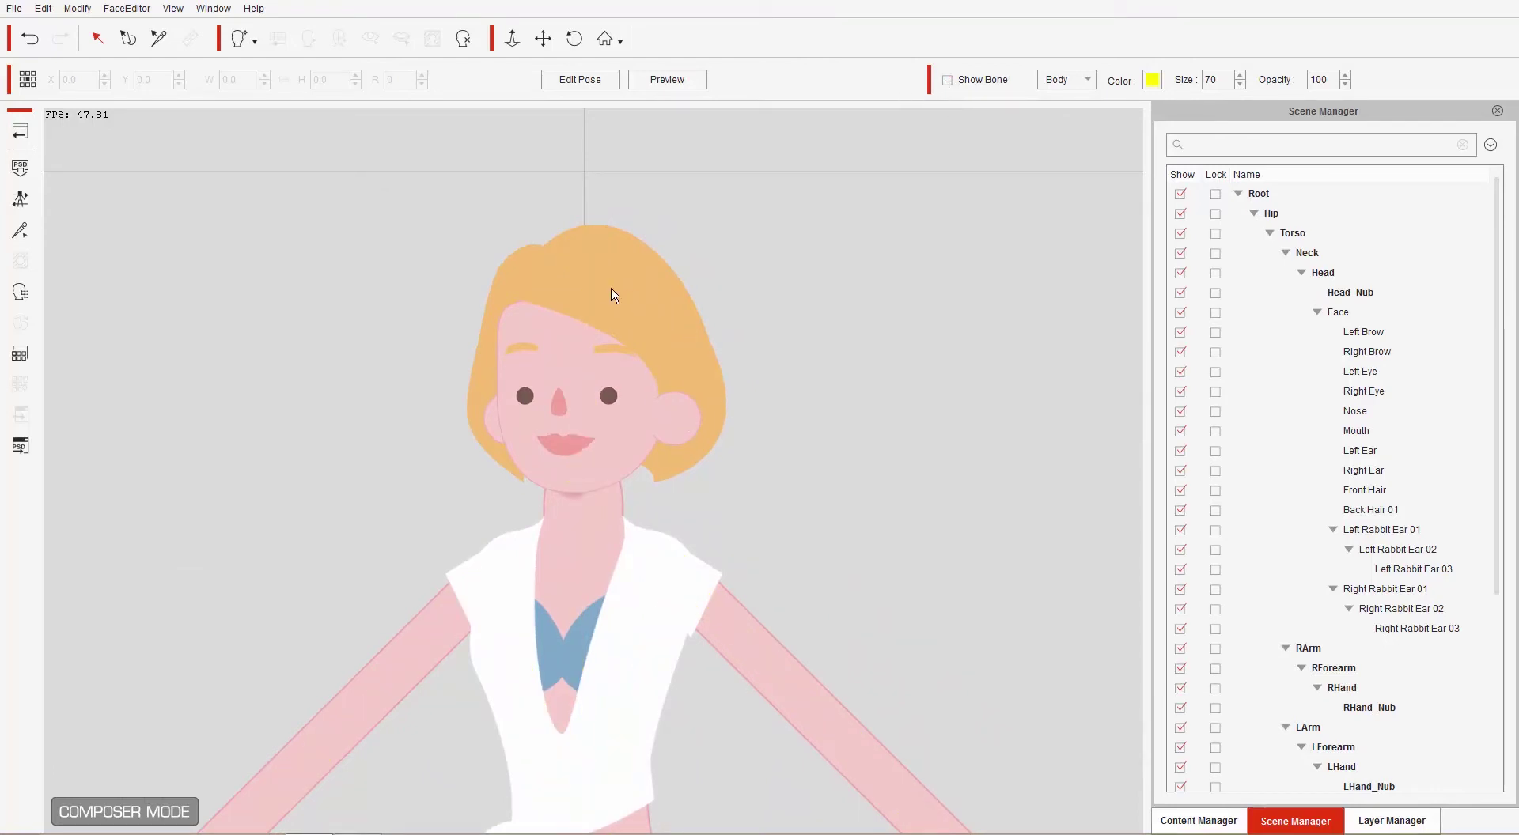
# Step: Move the character's front hair and back hair sprites off the head and delete both
pyautogui.click(575, 288)
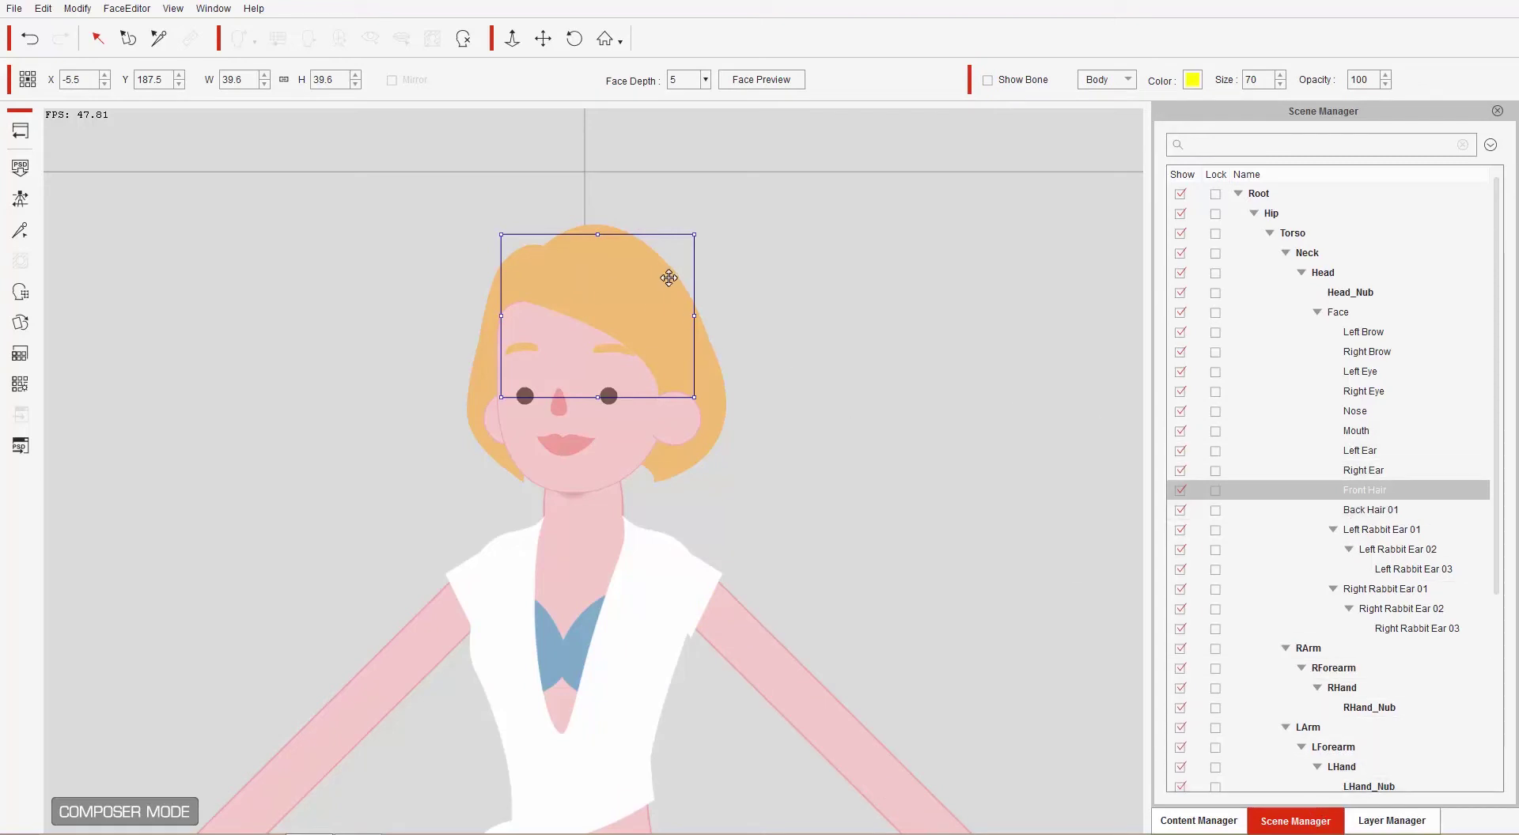
pyautogui.click(710, 378)
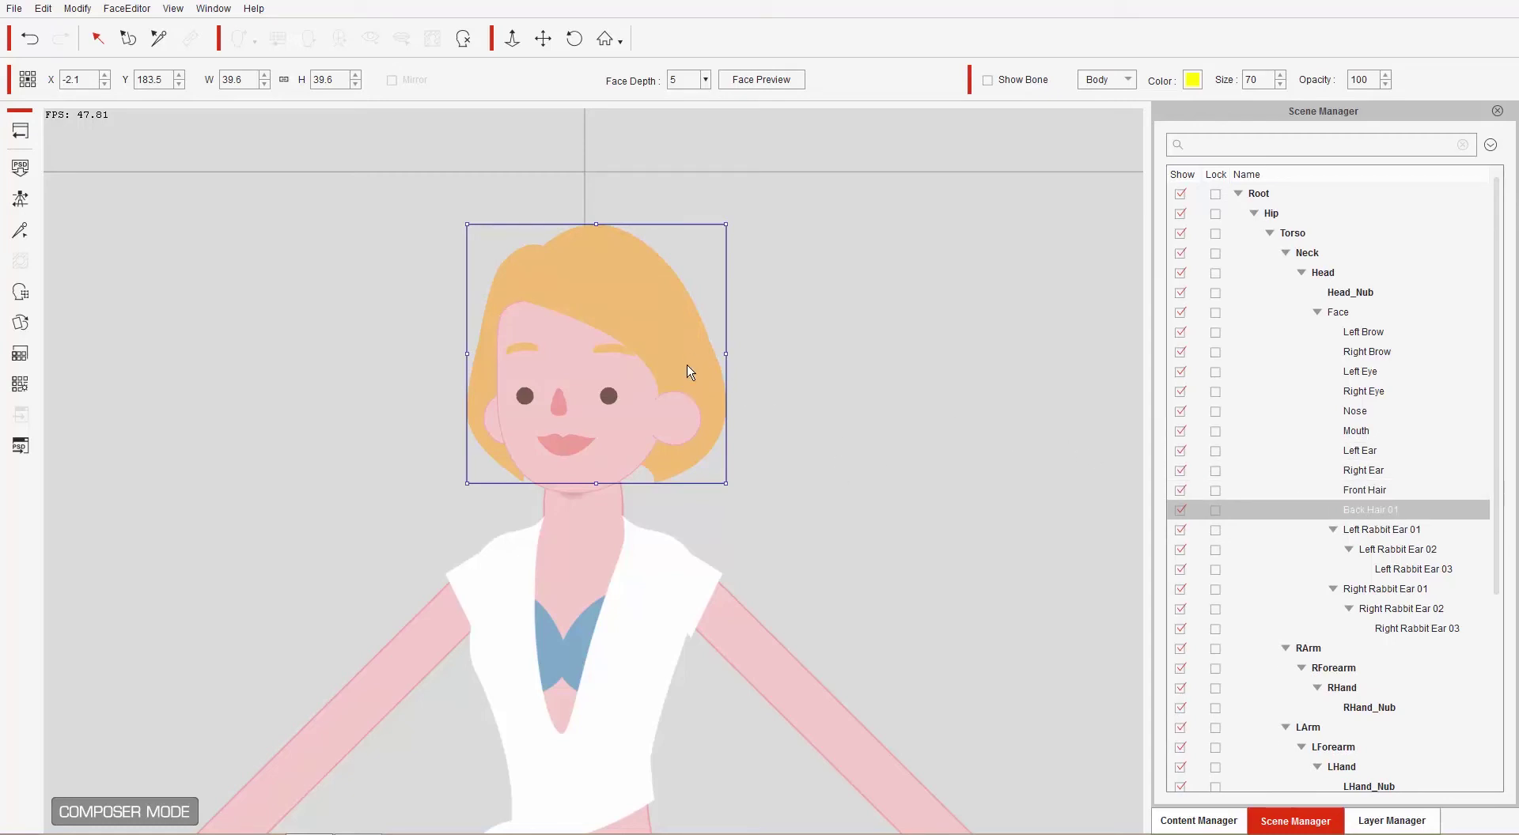
pyautogui.click(576, 300)
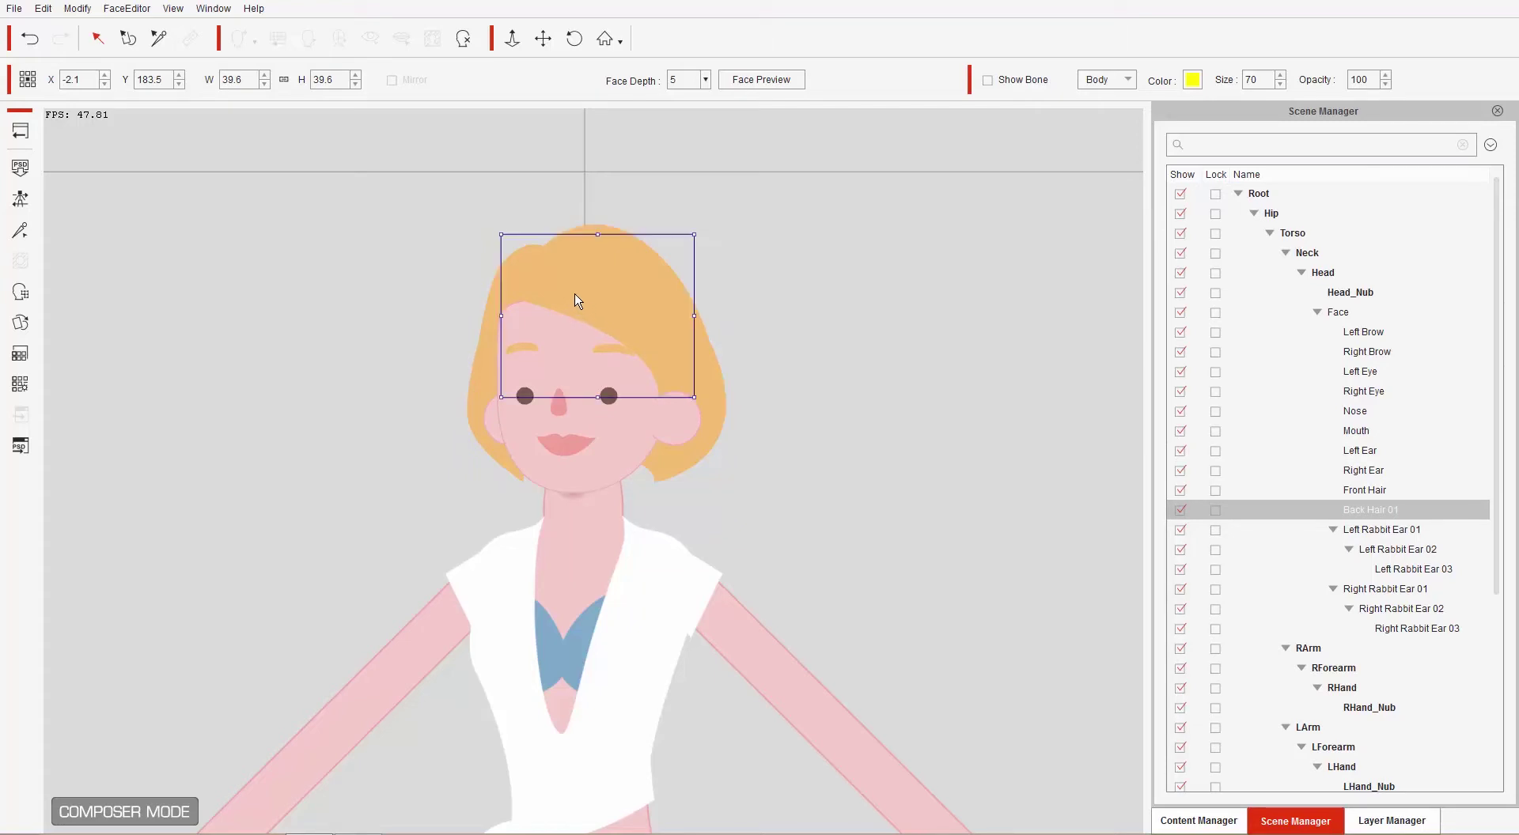
pyautogui.moveTo(614, 272); pyautogui.dragTo(407, 221)
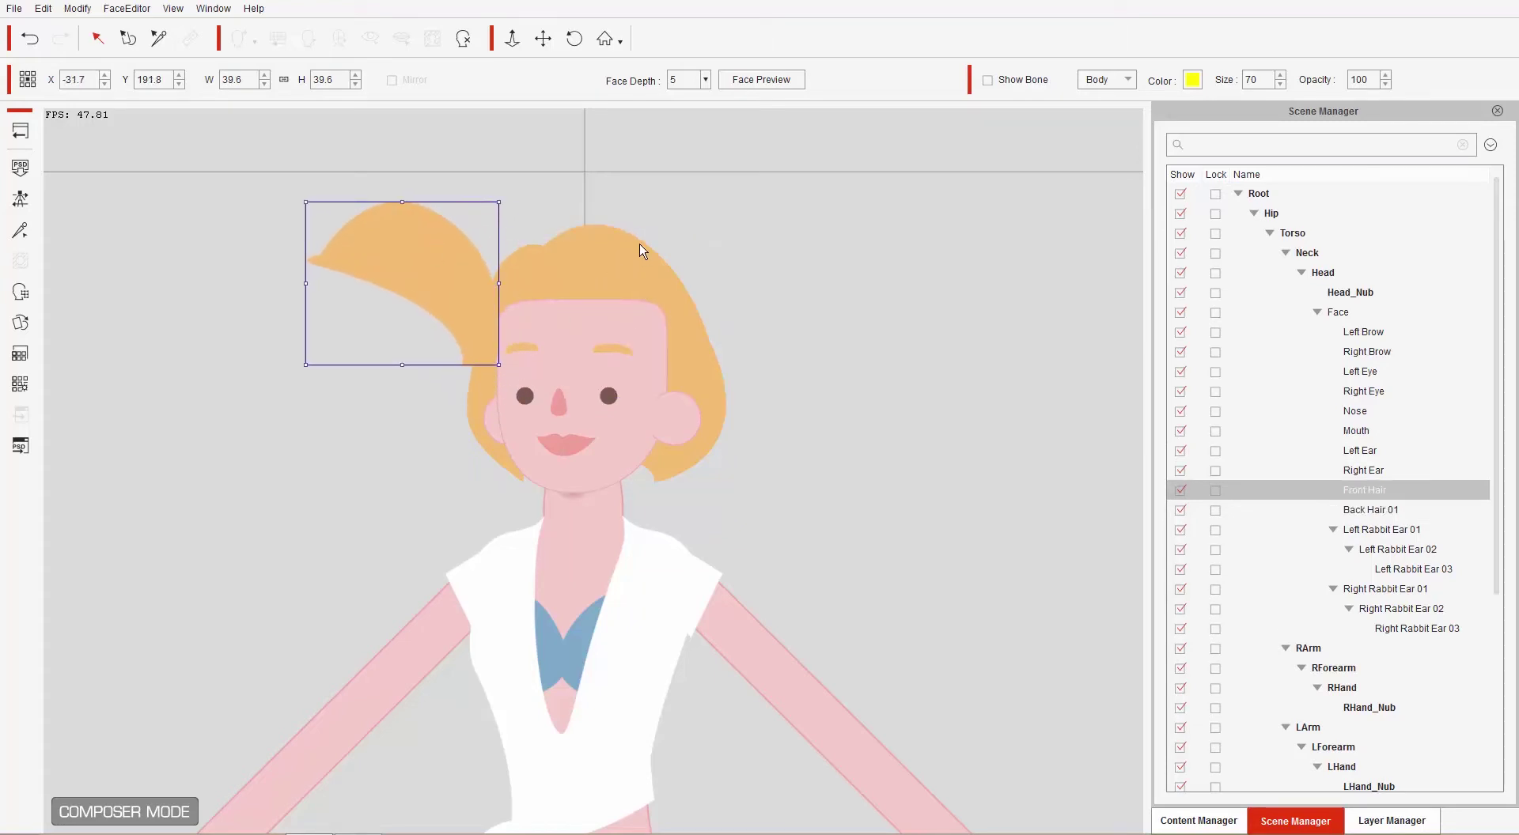
pyautogui.moveTo(629, 270); pyautogui.dragTo(853, 286)
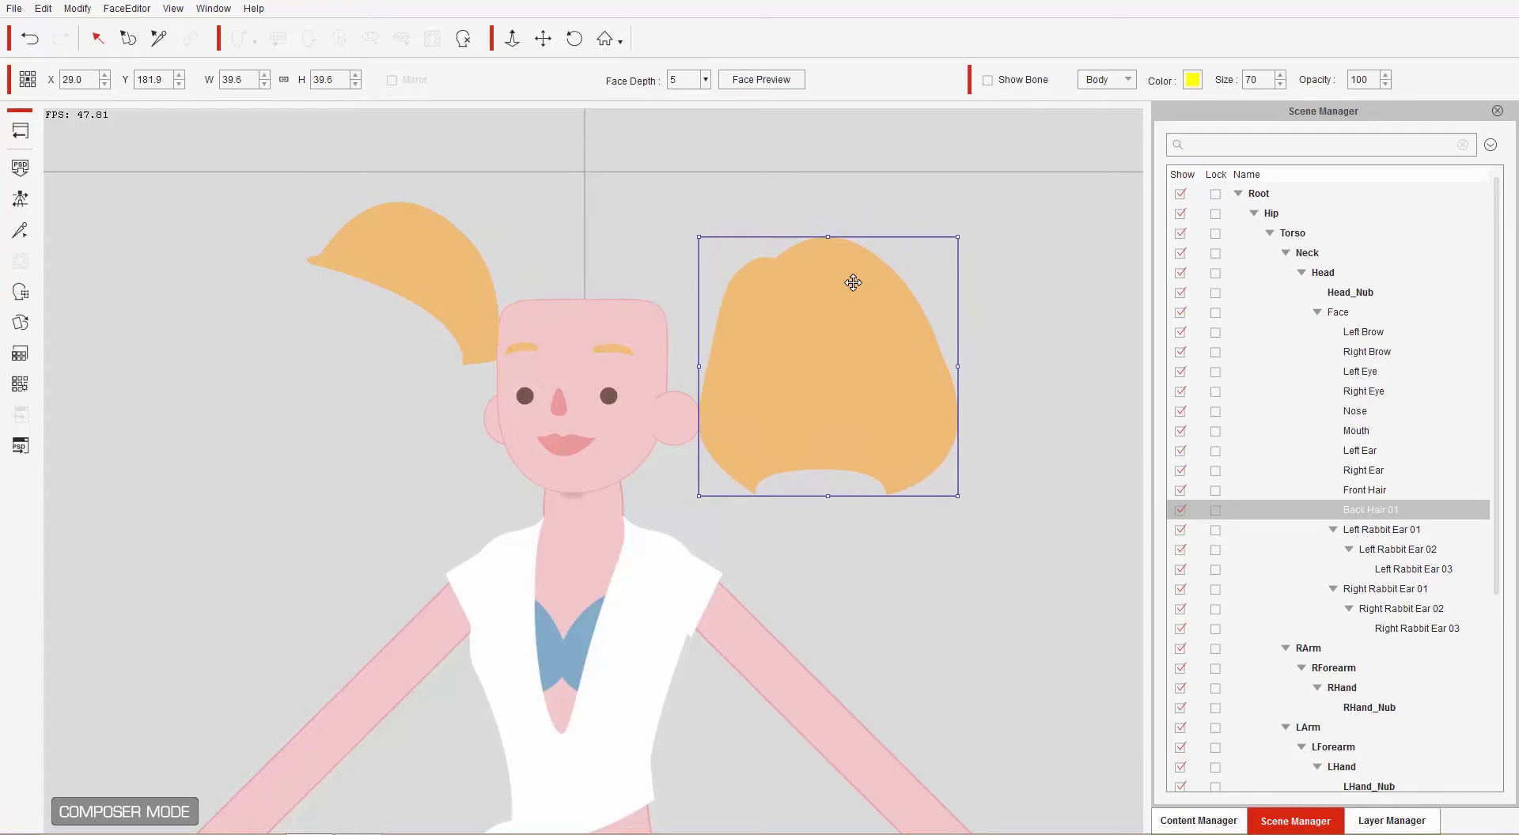
pyautogui.click(459, 296)
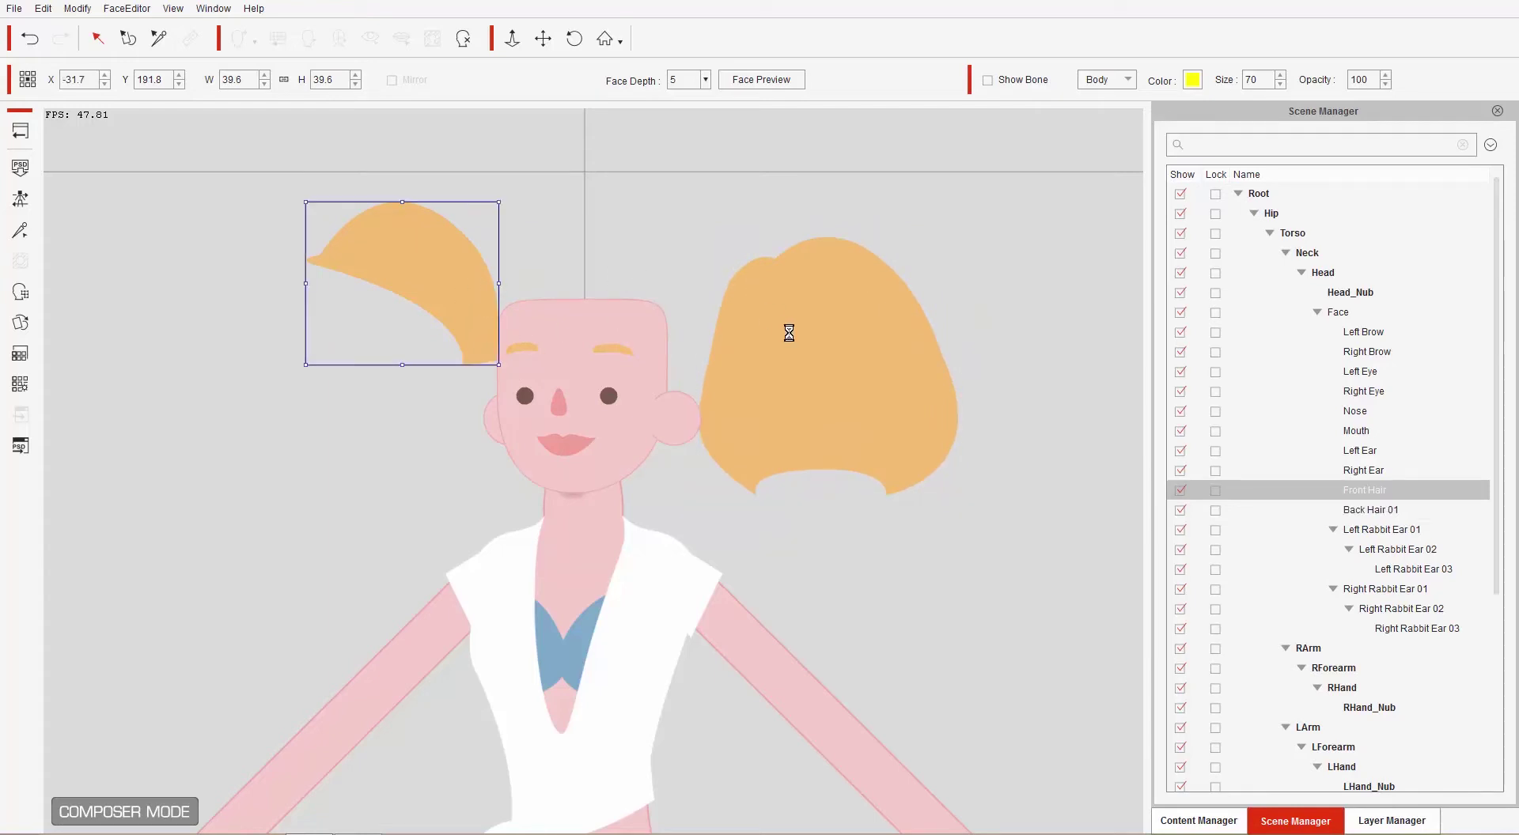
pyautogui.click(821, 339)
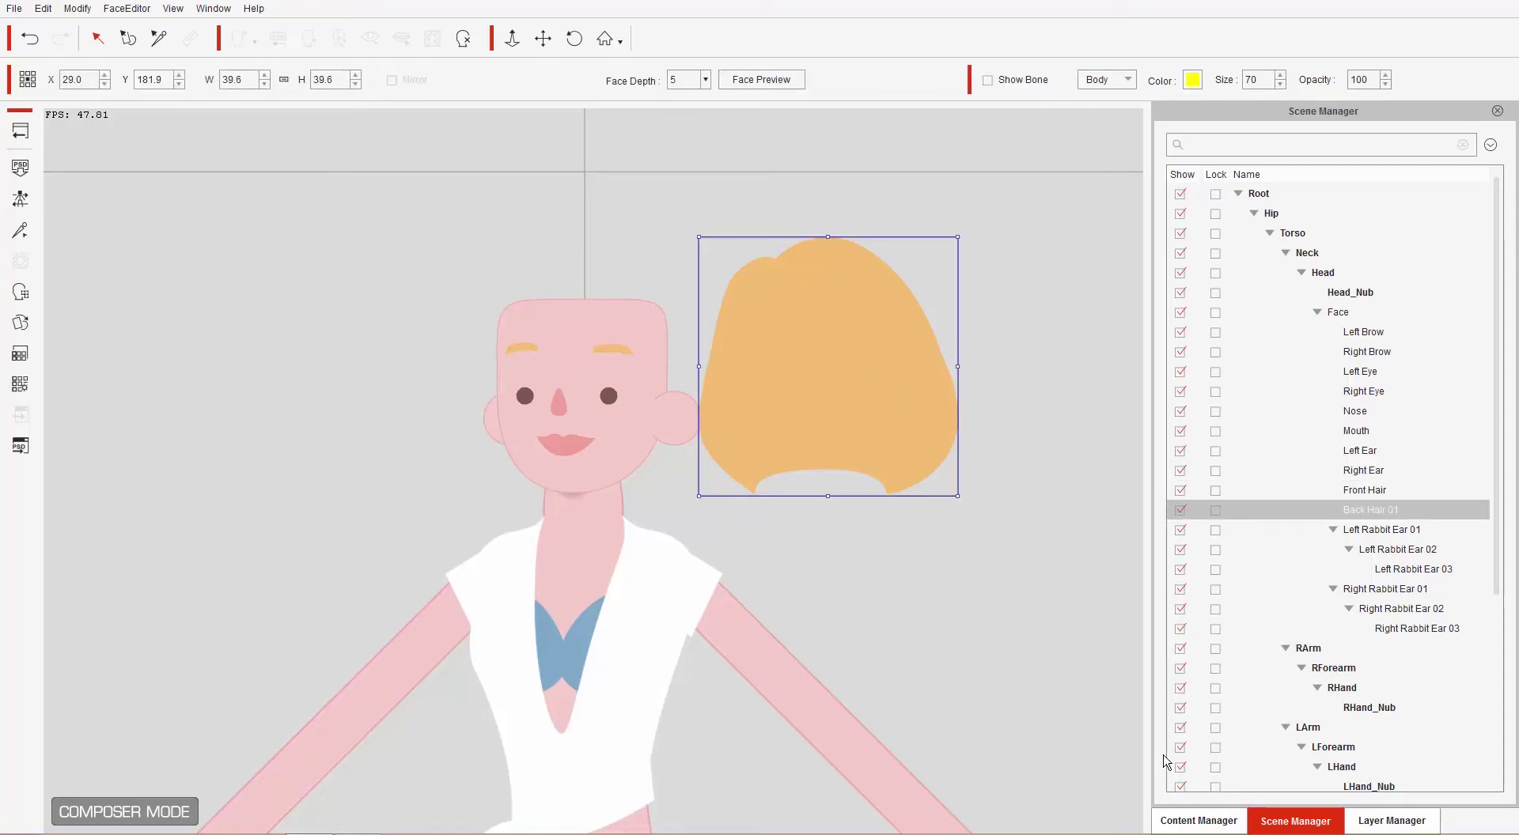
pyautogui.press('Delete')
# Step: Apply the Ponytail Bob_Side hair accessory template to the character's bare head
pyautogui.click(1204, 820)
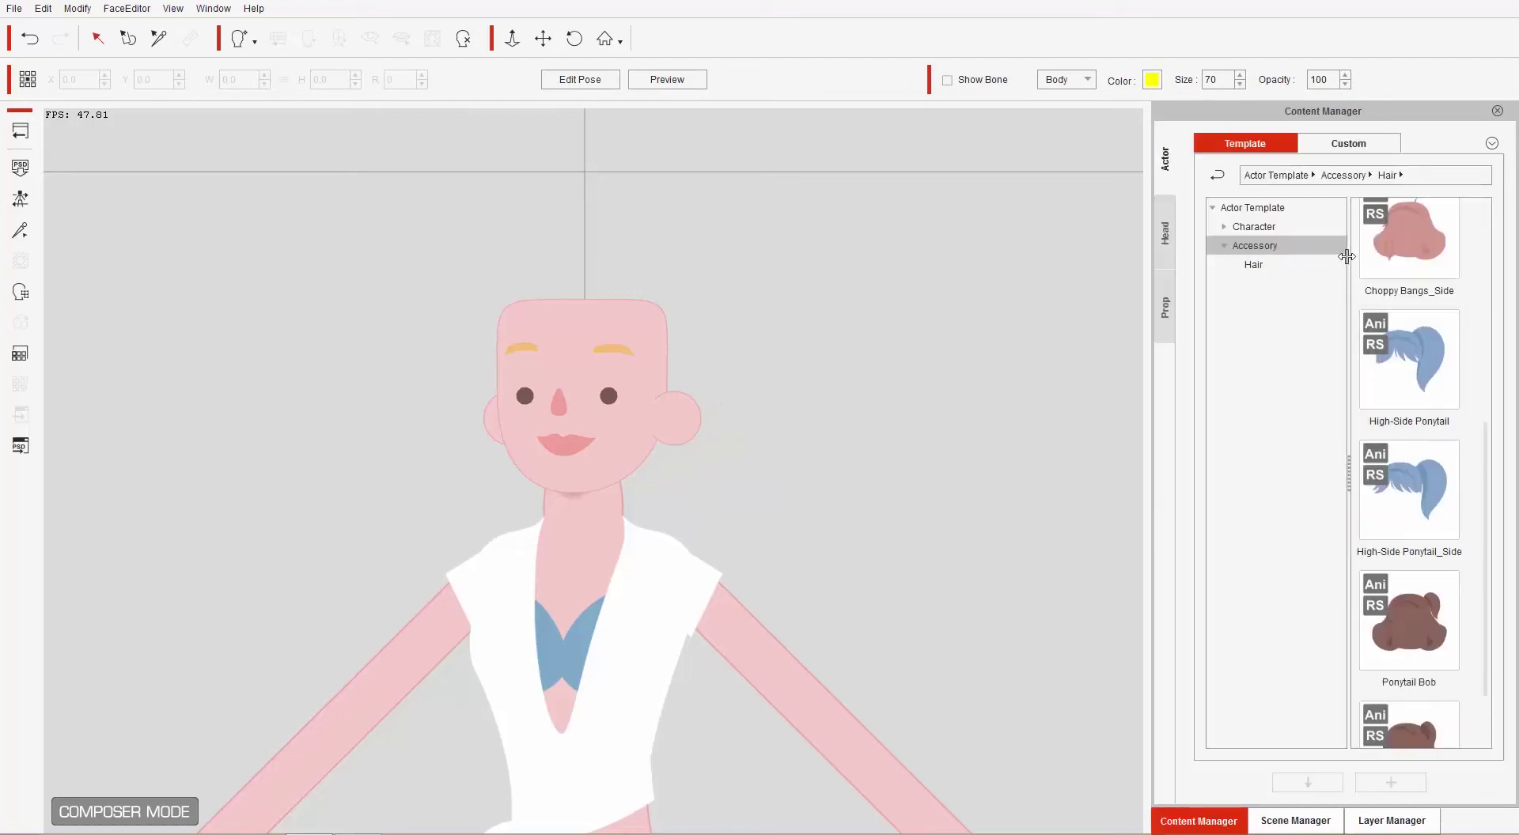
pyautogui.click(1258, 227)
pyautogui.click(1260, 246)
pyautogui.click(1260, 264)
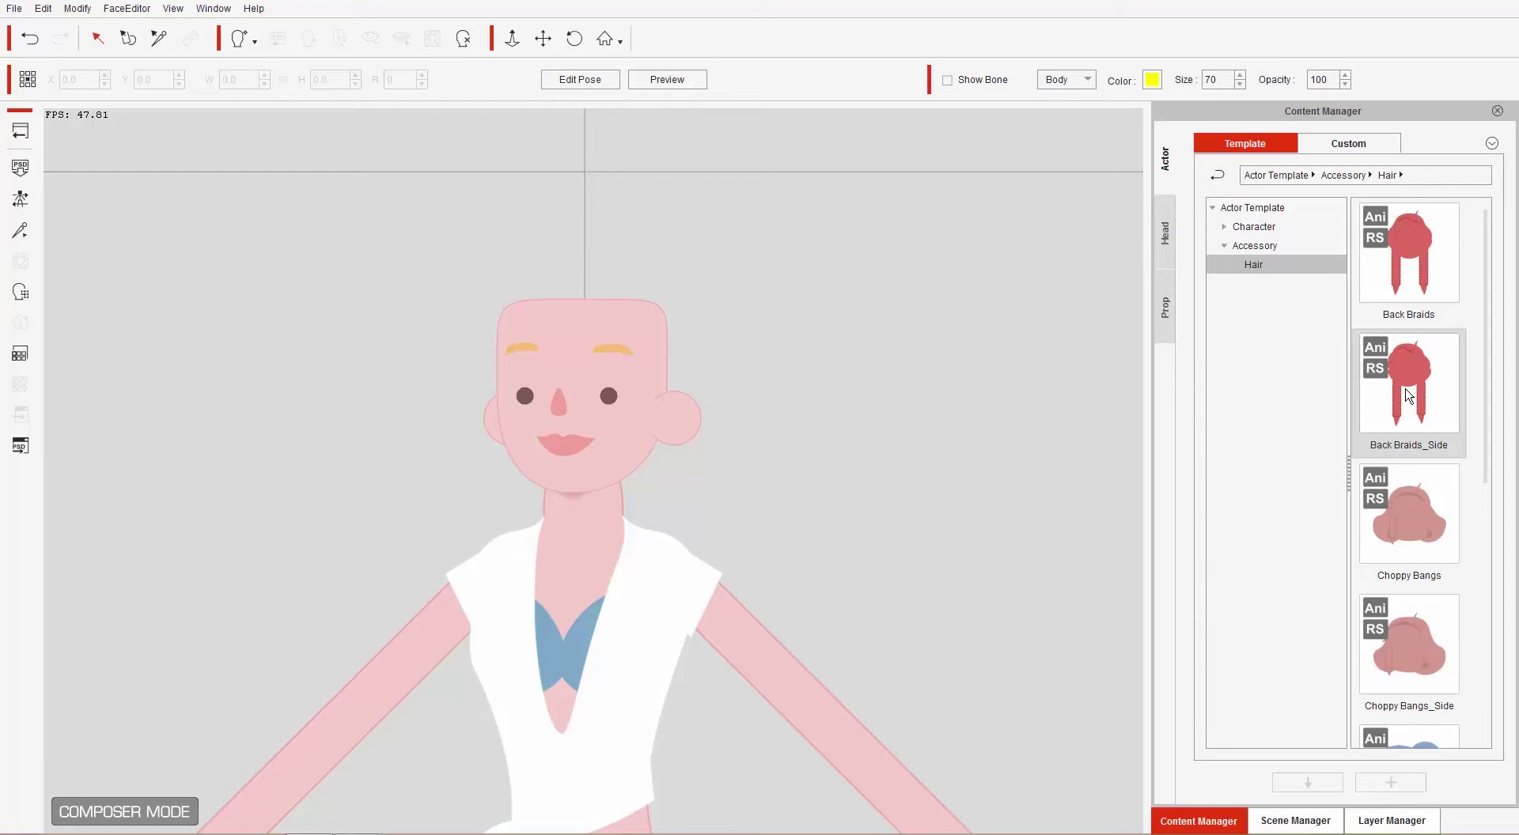
pyautogui.moveTo(1486, 348); pyautogui.dragTo(1512, 599)
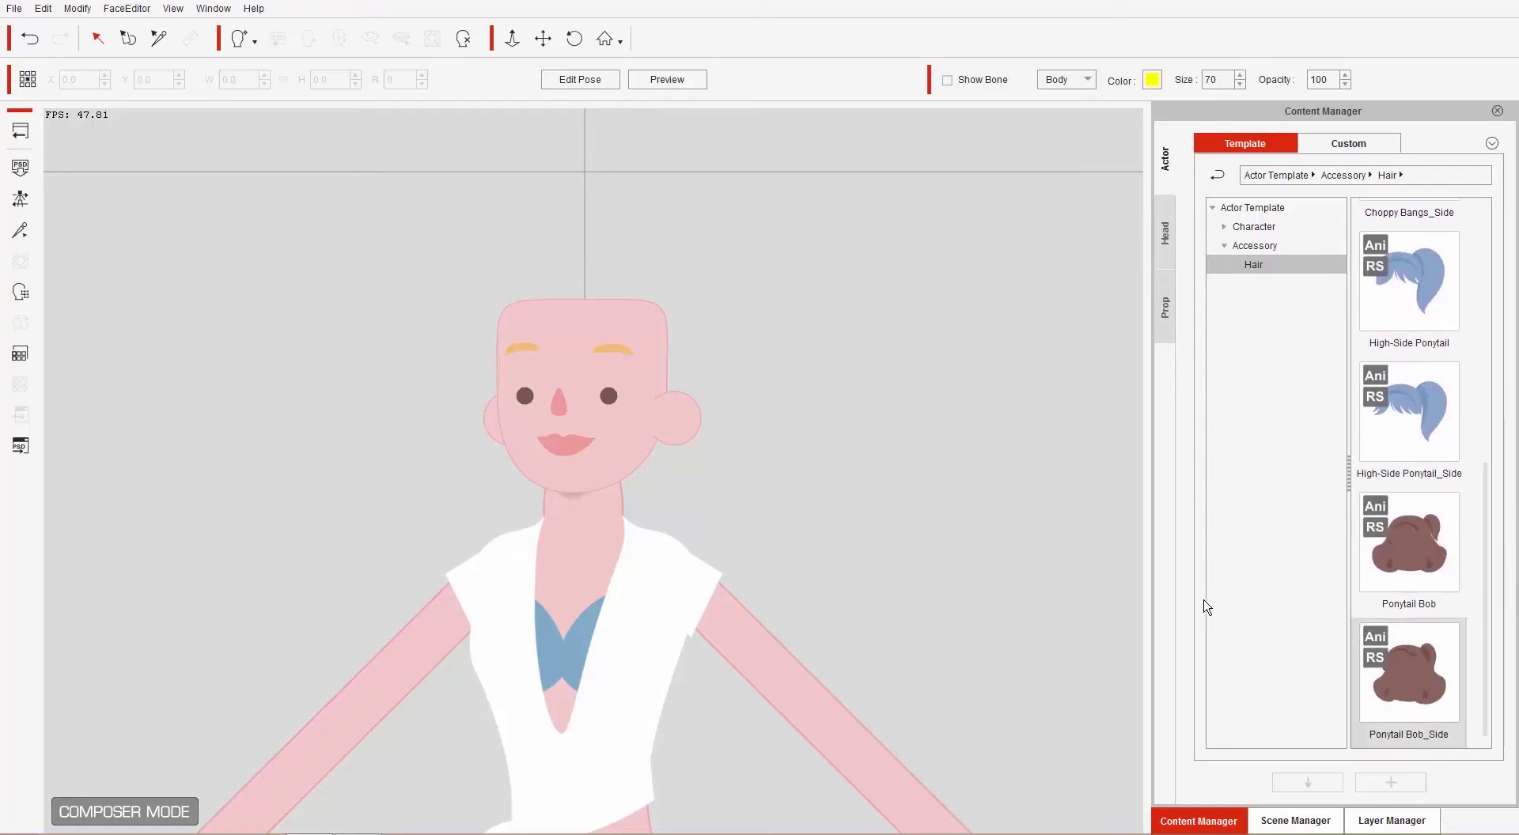
pyautogui.doubleClick(1422, 680)
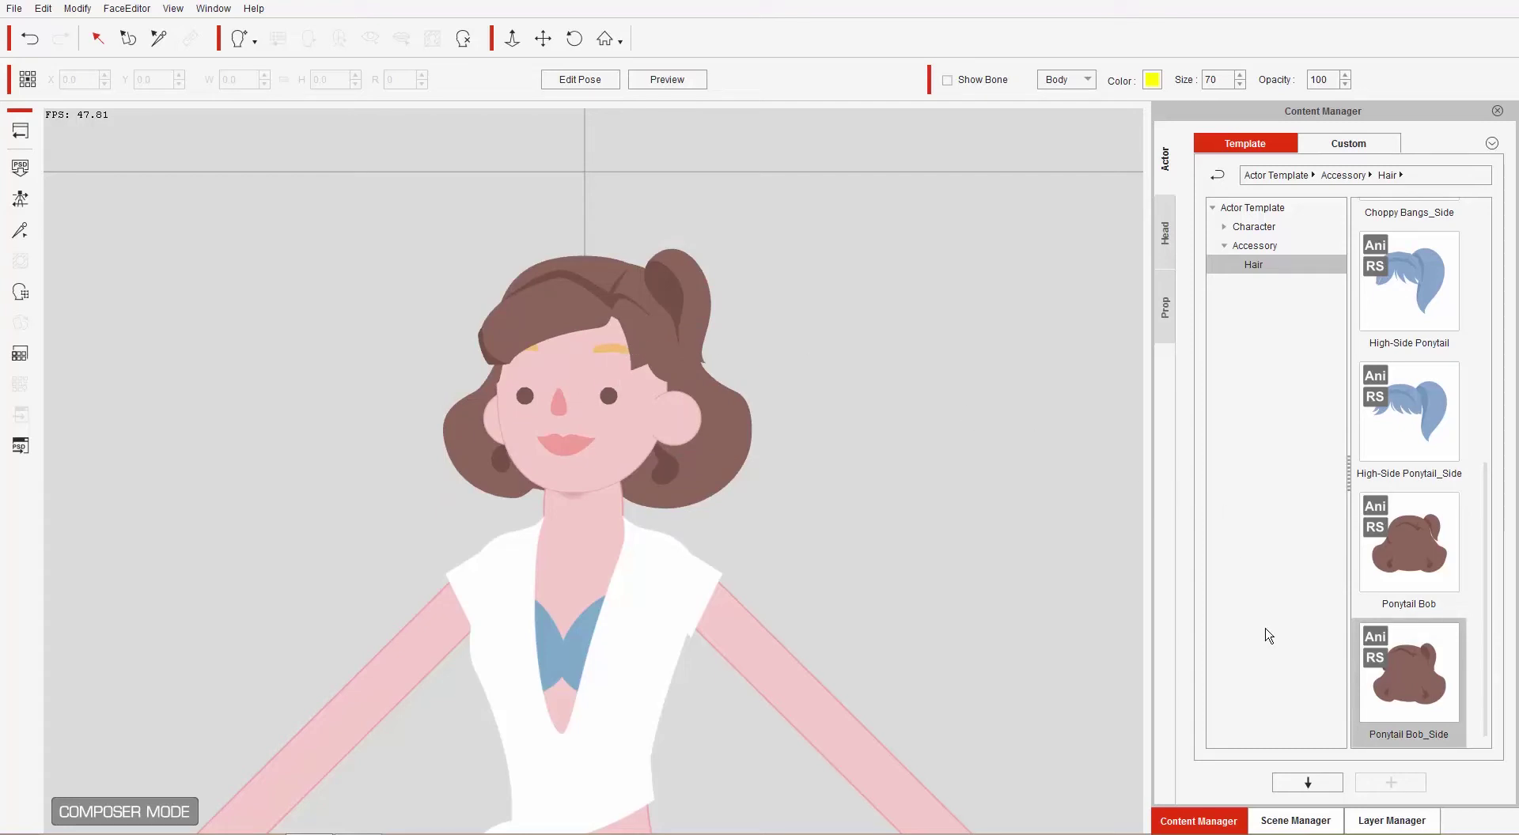
# Step: Display the character's layers in the Layer Manager and collapse the whole list
pyautogui.click(1394, 819)
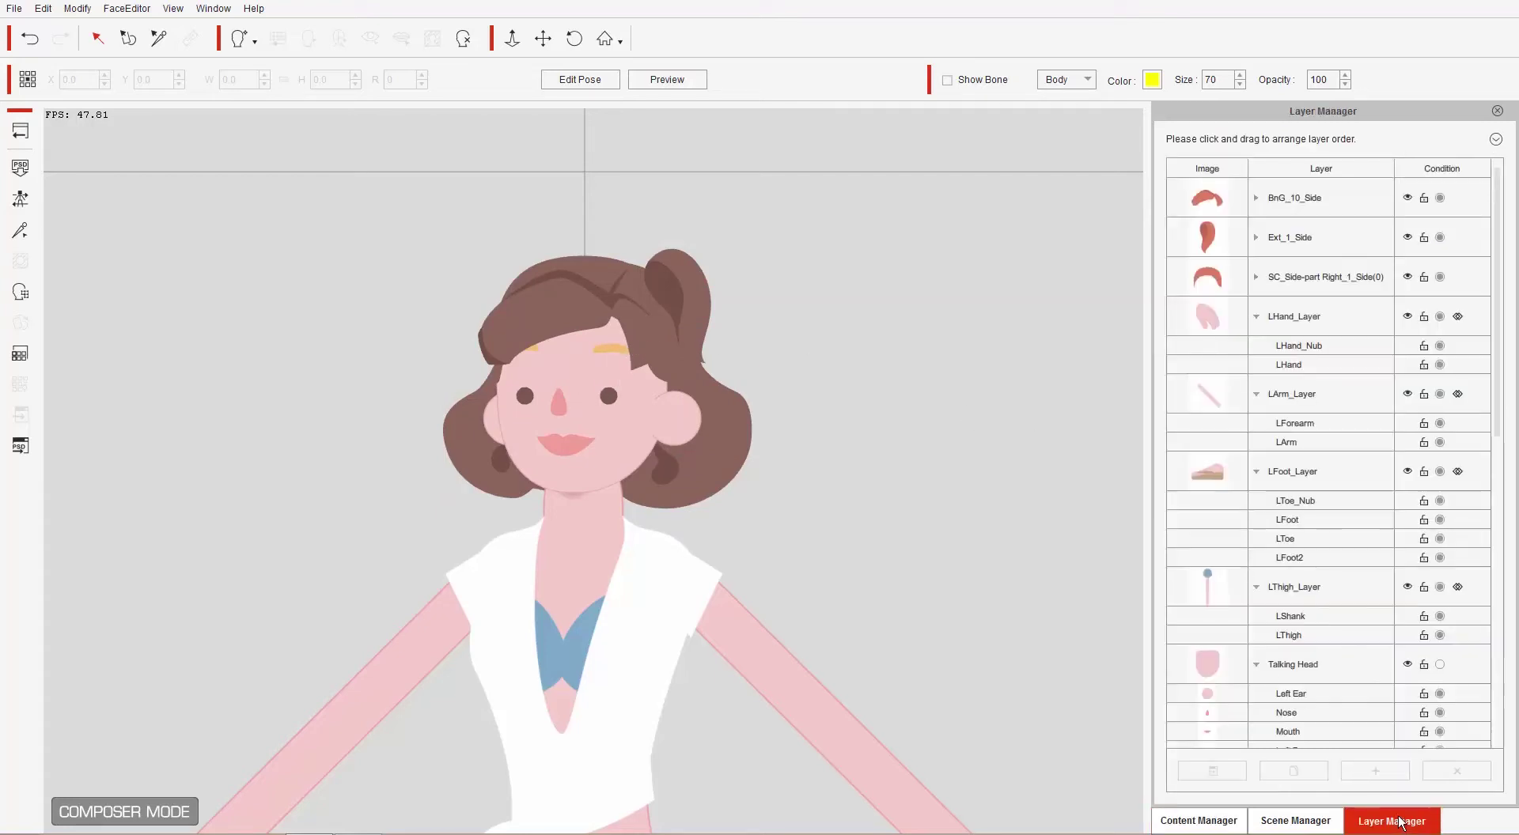
pyautogui.click(1494, 138)
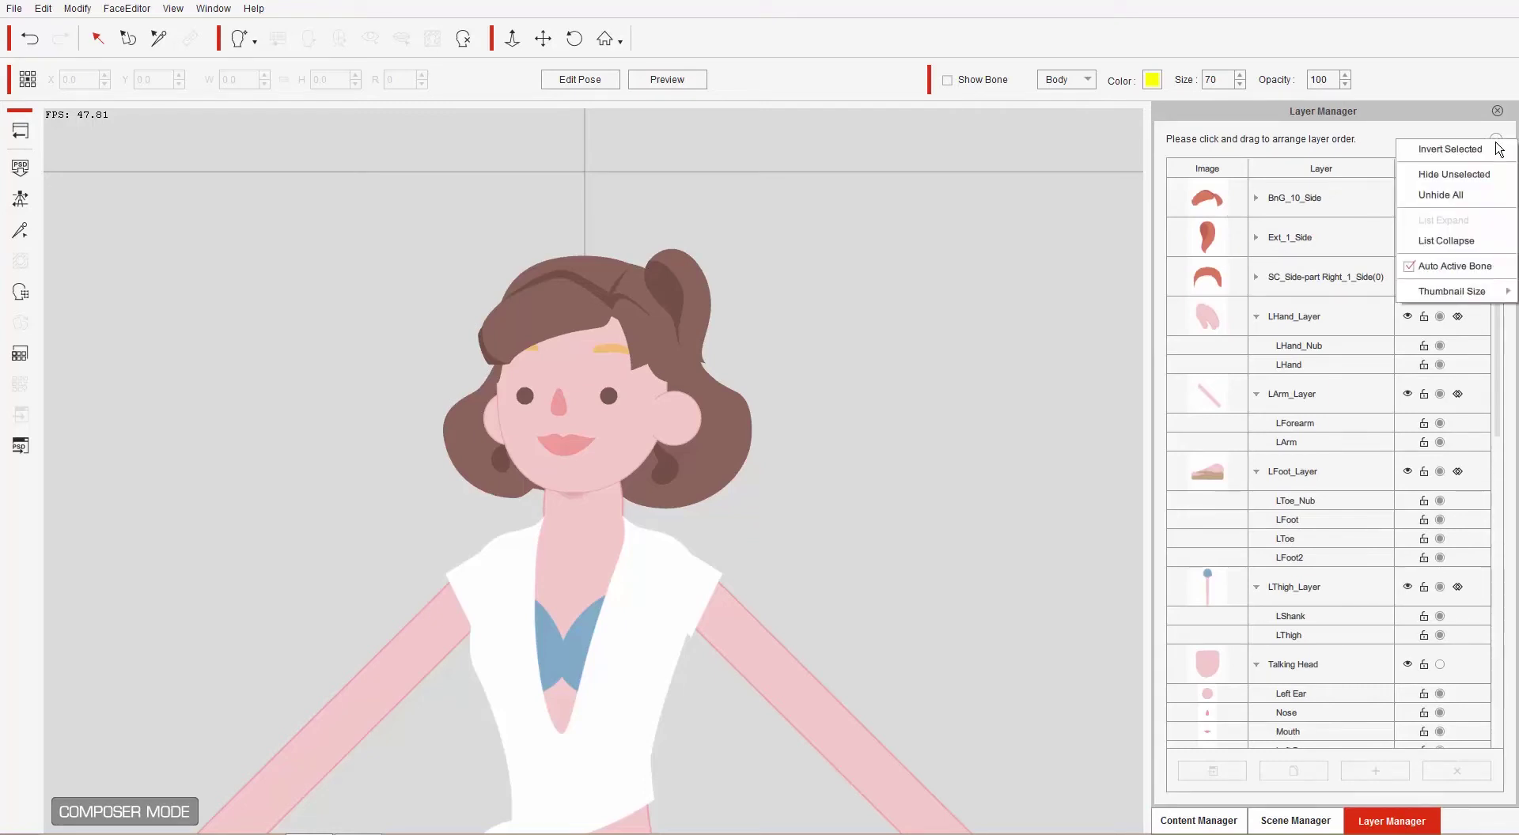
pyautogui.click(1469, 242)
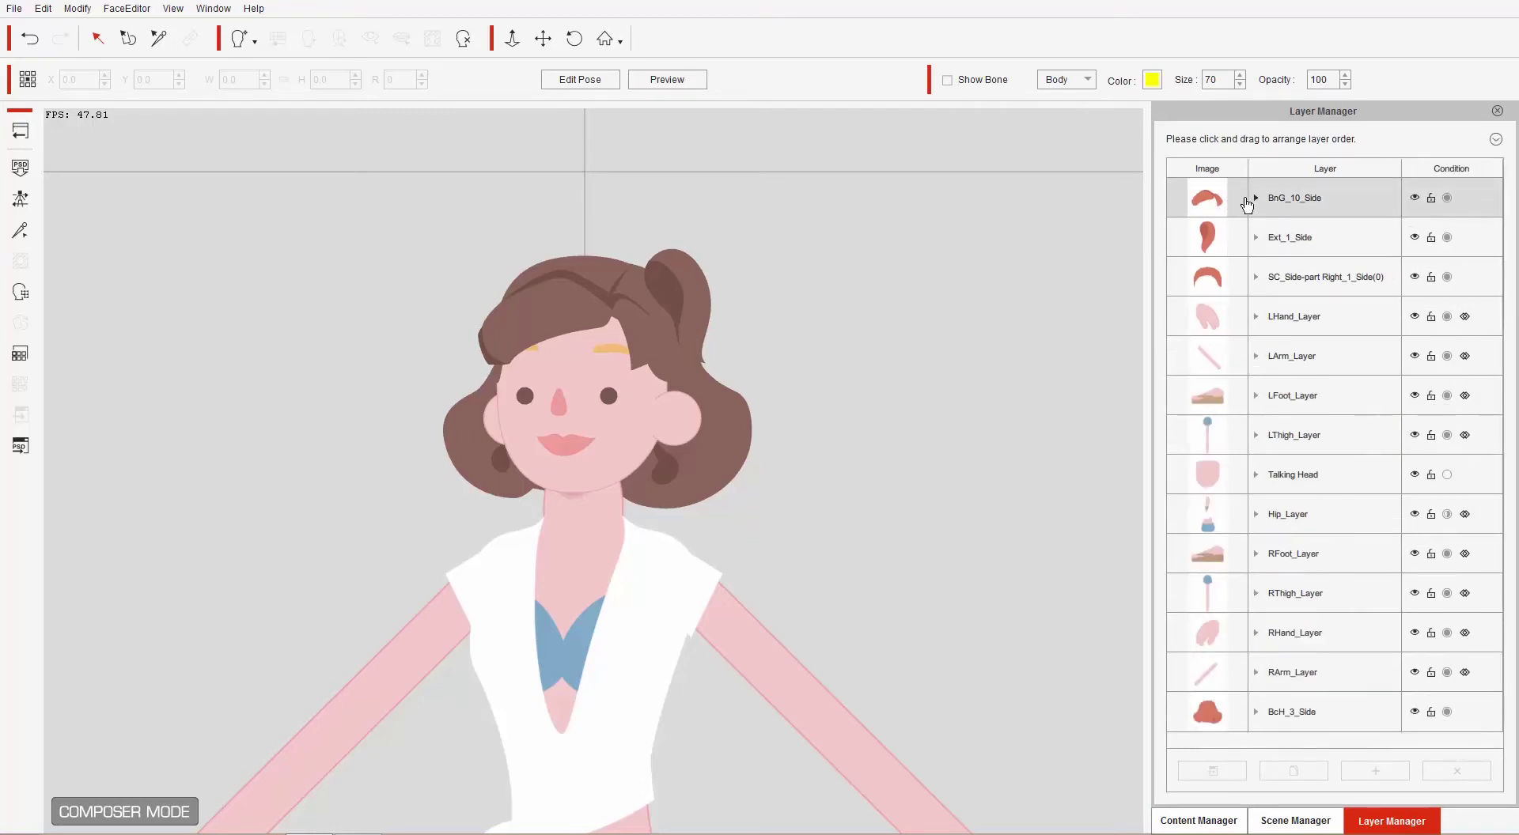
# Step: Examine how the new hair's bangs, ponytail extension and back hair layers are arranged around the body layers
pyautogui.click(1299, 206)
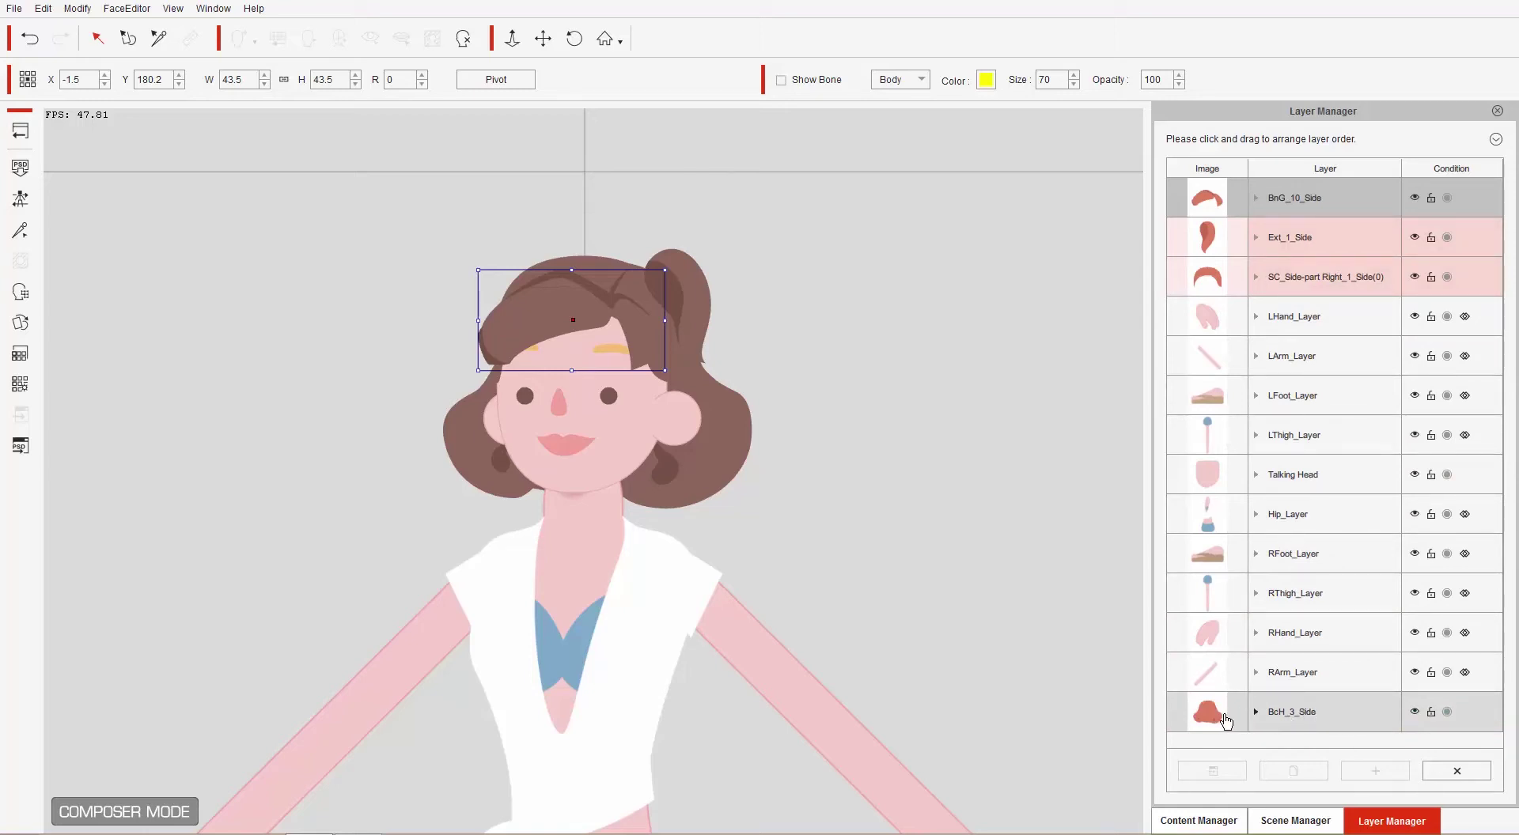
pyautogui.click(721, 453)
pyautogui.moveTo(724, 446)
pyautogui.mouseDown()
pyautogui.moveTo(704, 411)
pyautogui.moveTo(738, 431)
pyautogui.moveTo(696, 435)
pyautogui.moveTo(723, 445)
pyautogui.mouseUp()
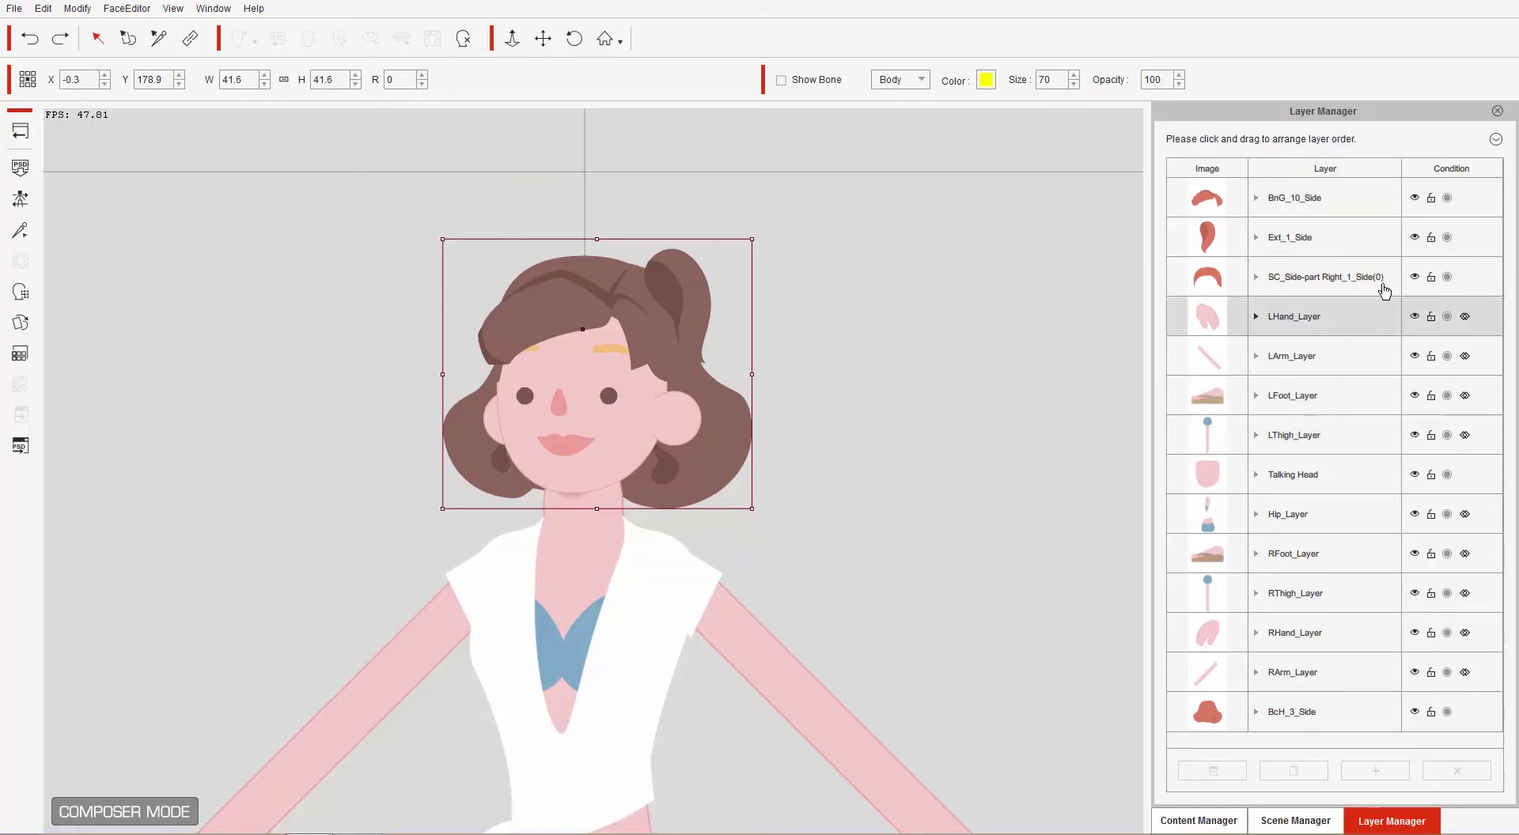
pyautogui.click(1329, 242)
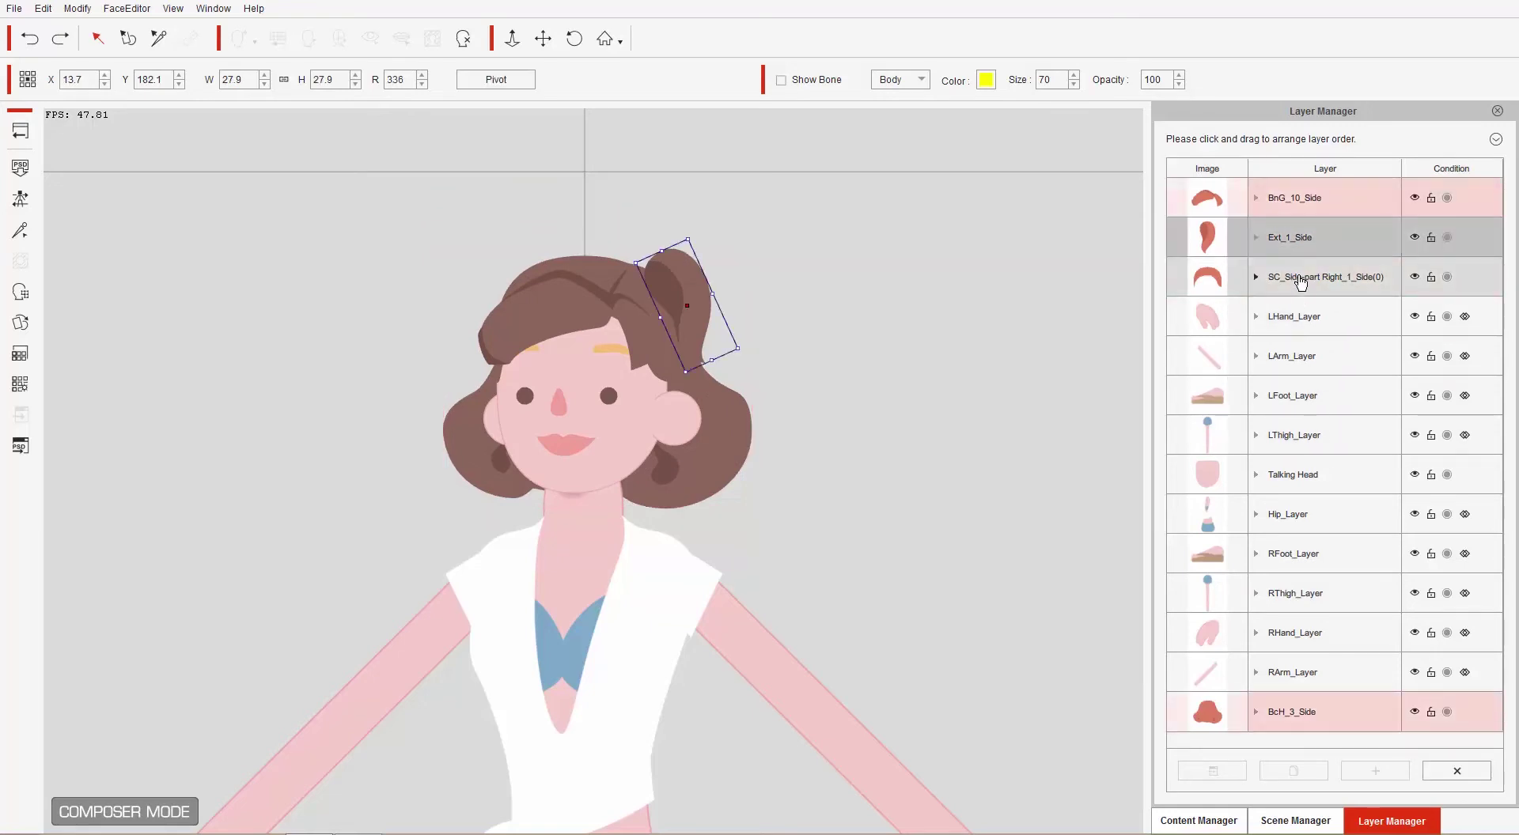
pyautogui.click(1415, 712)
pyautogui.click(1415, 713)
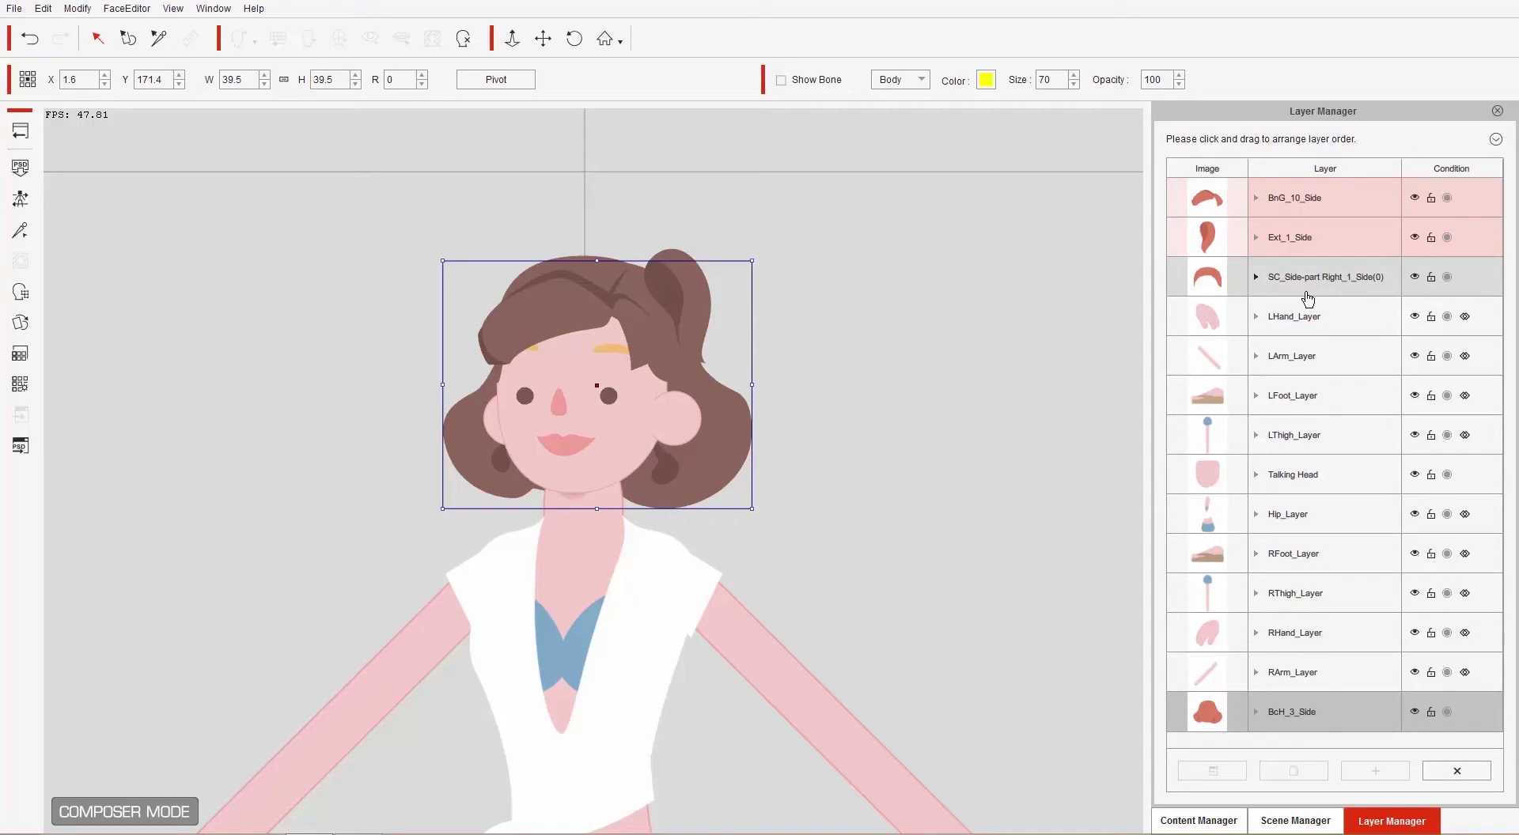
# Step: Return to Stage mode and apply the breeze action to the Ponytail Bob_Side hair
pyautogui.click(22, 133)
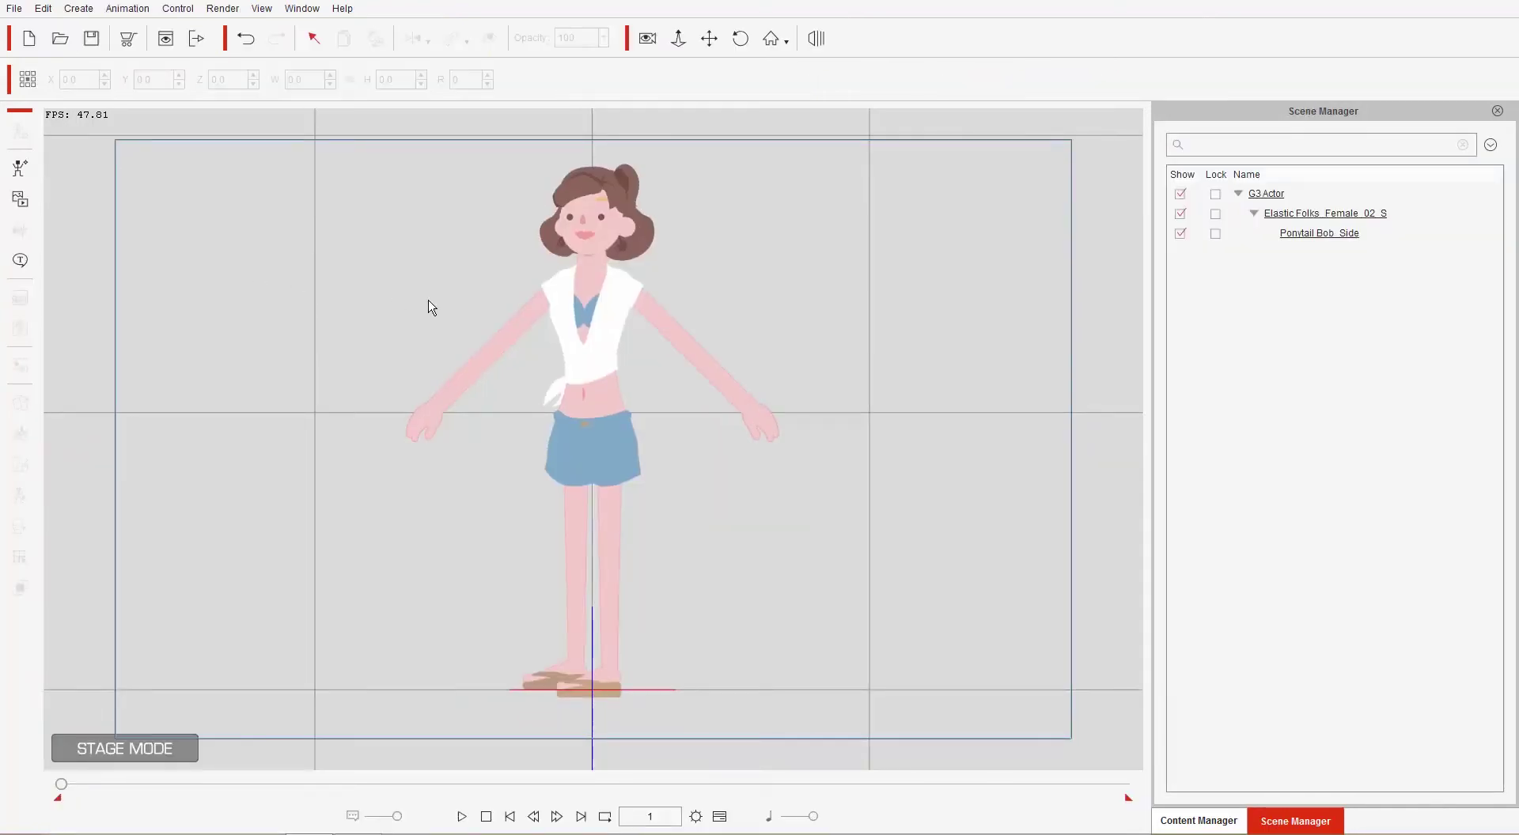
pyautogui.scroll(3, 700, 354)
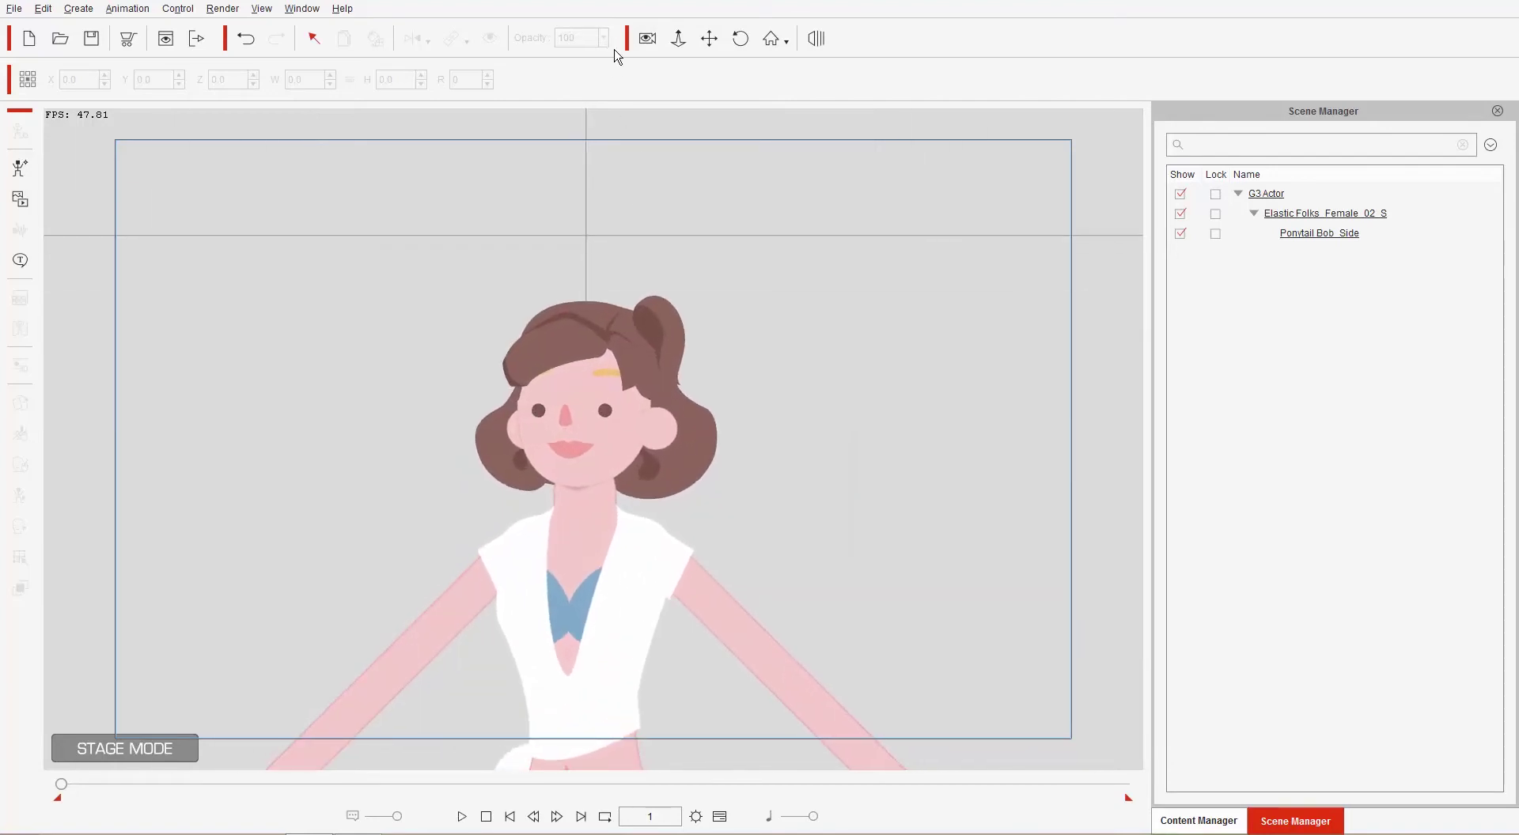
pyautogui.click(595, 332)
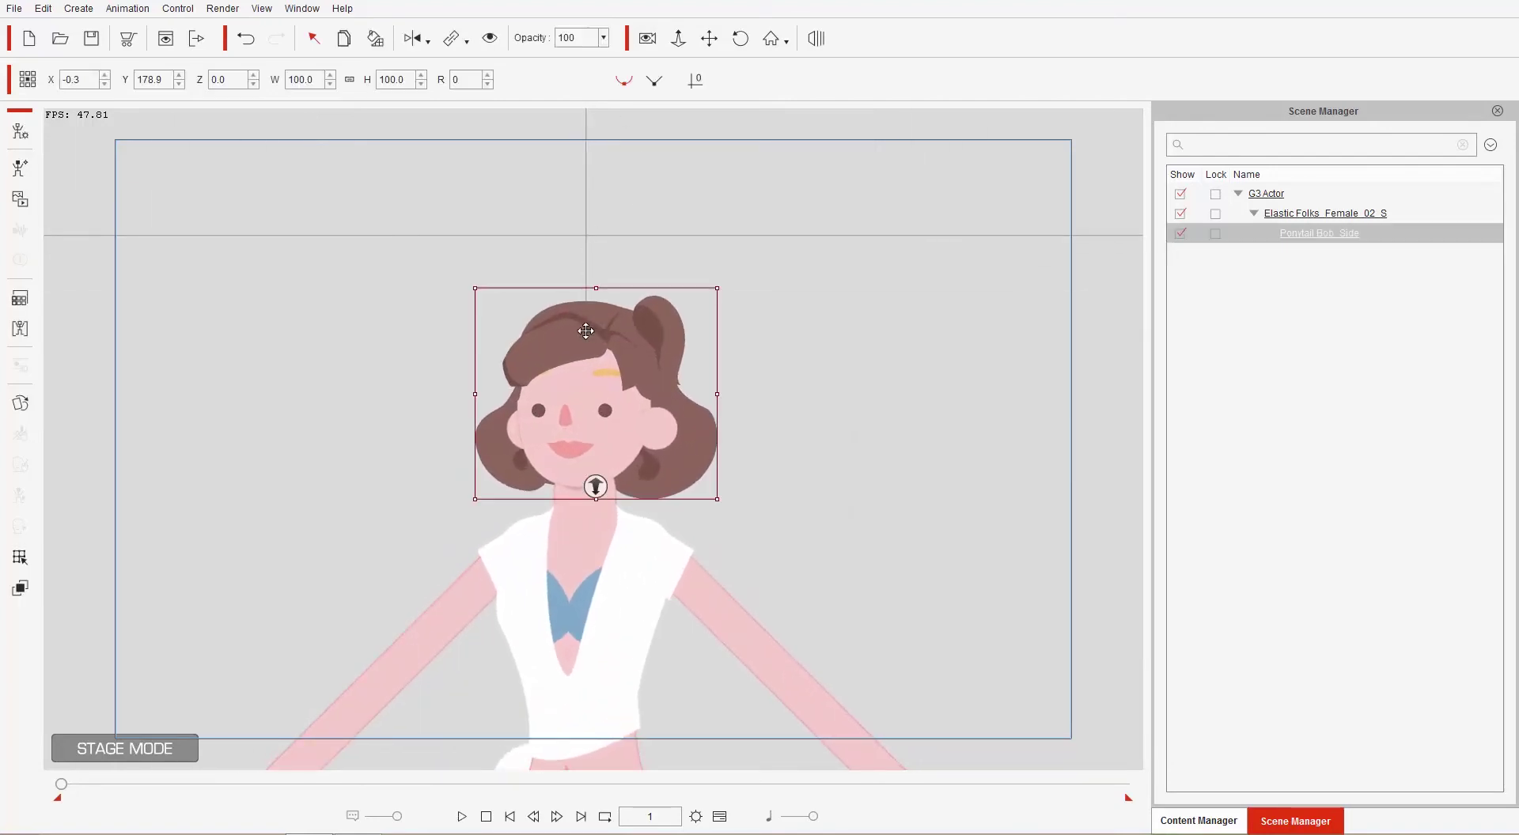
pyautogui.rightClick(586, 331)
pyautogui.moveTo(653, 354)
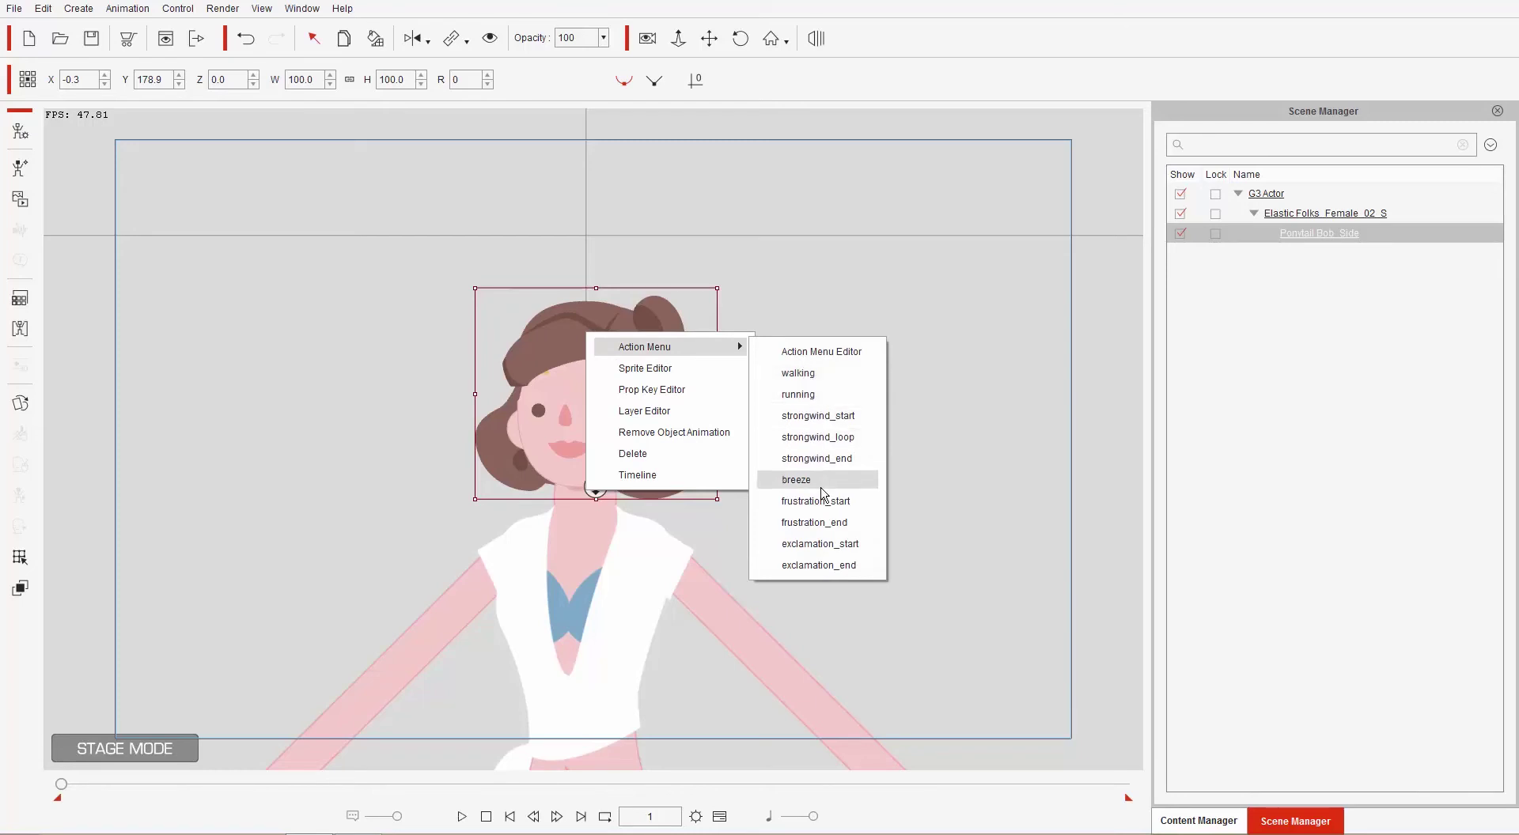
pyautogui.click(821, 484)
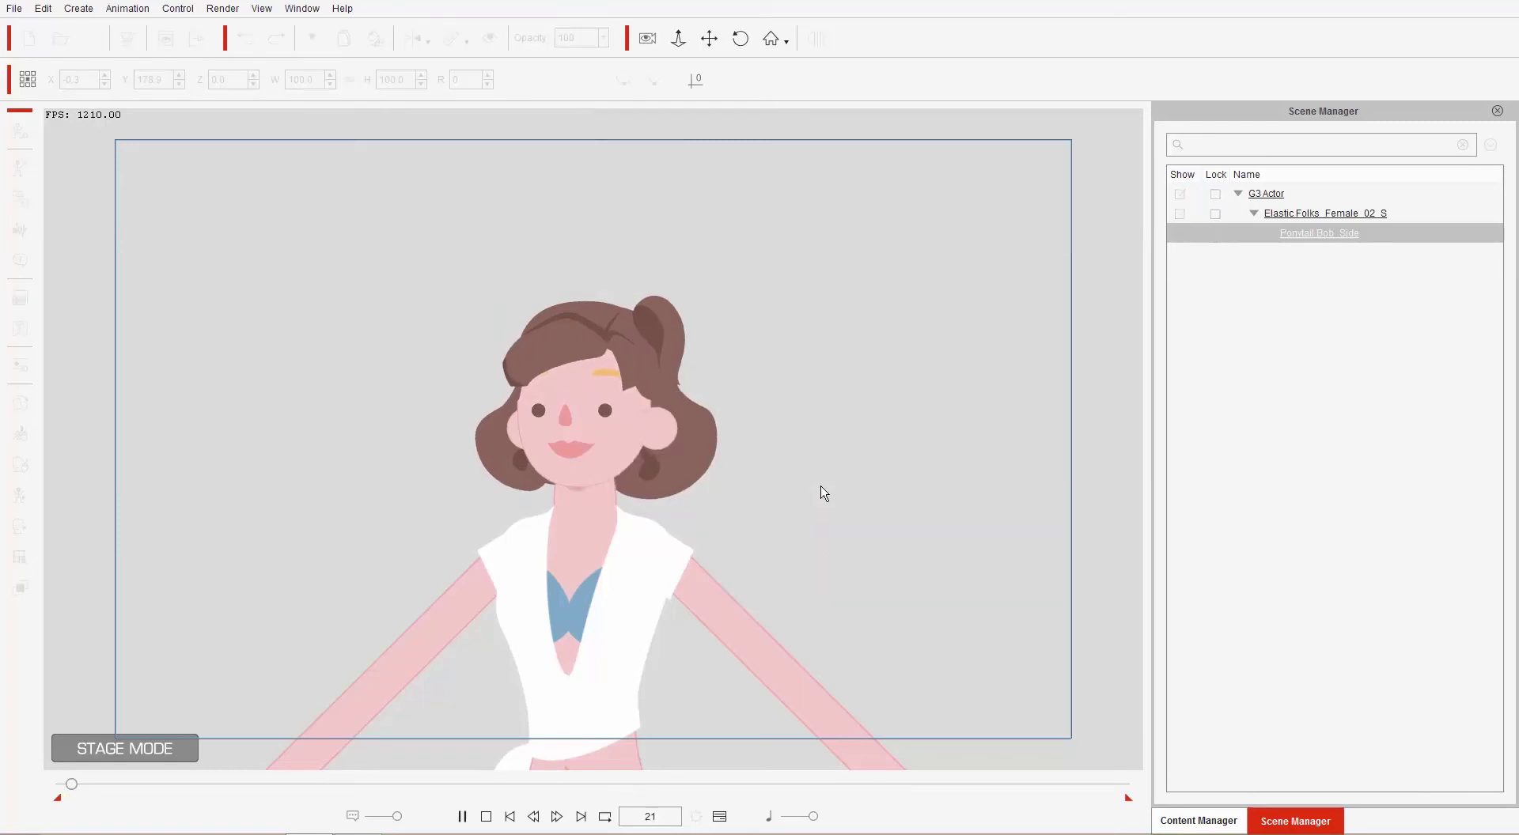
# Step: Apply the running action to the Ponytail Bob_Side hair
pyautogui.rightClick(558, 335)
pyautogui.moveTo(609, 353)
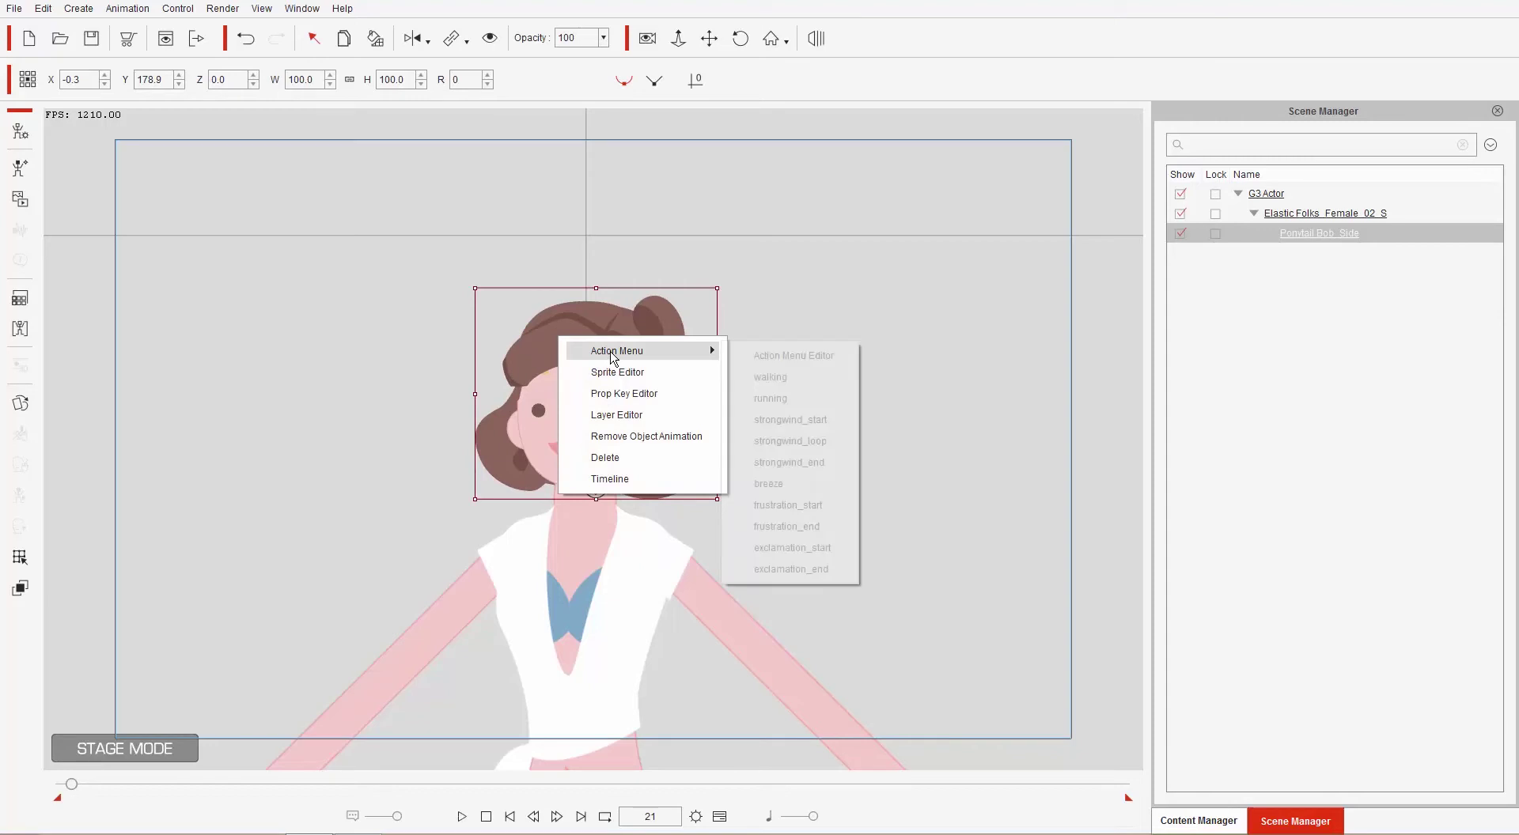
pyautogui.click(772, 397)
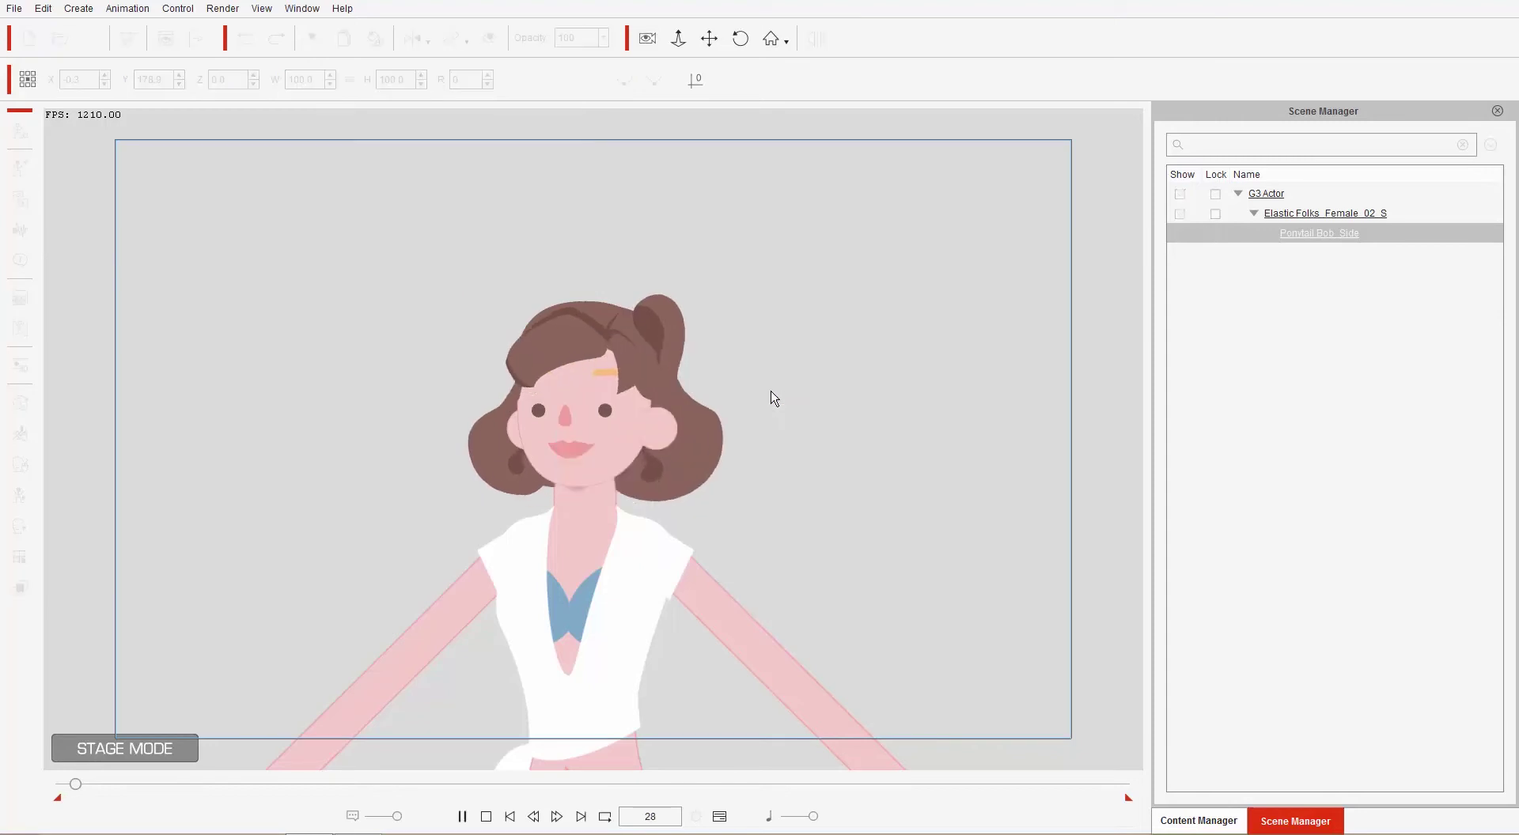
# Step: Apply the strongwind_loop action to the Ponytail Bob_Side hair and return the playhead to the first frame
pyautogui.rightClick(598, 333)
pyautogui.moveTo(664, 346)
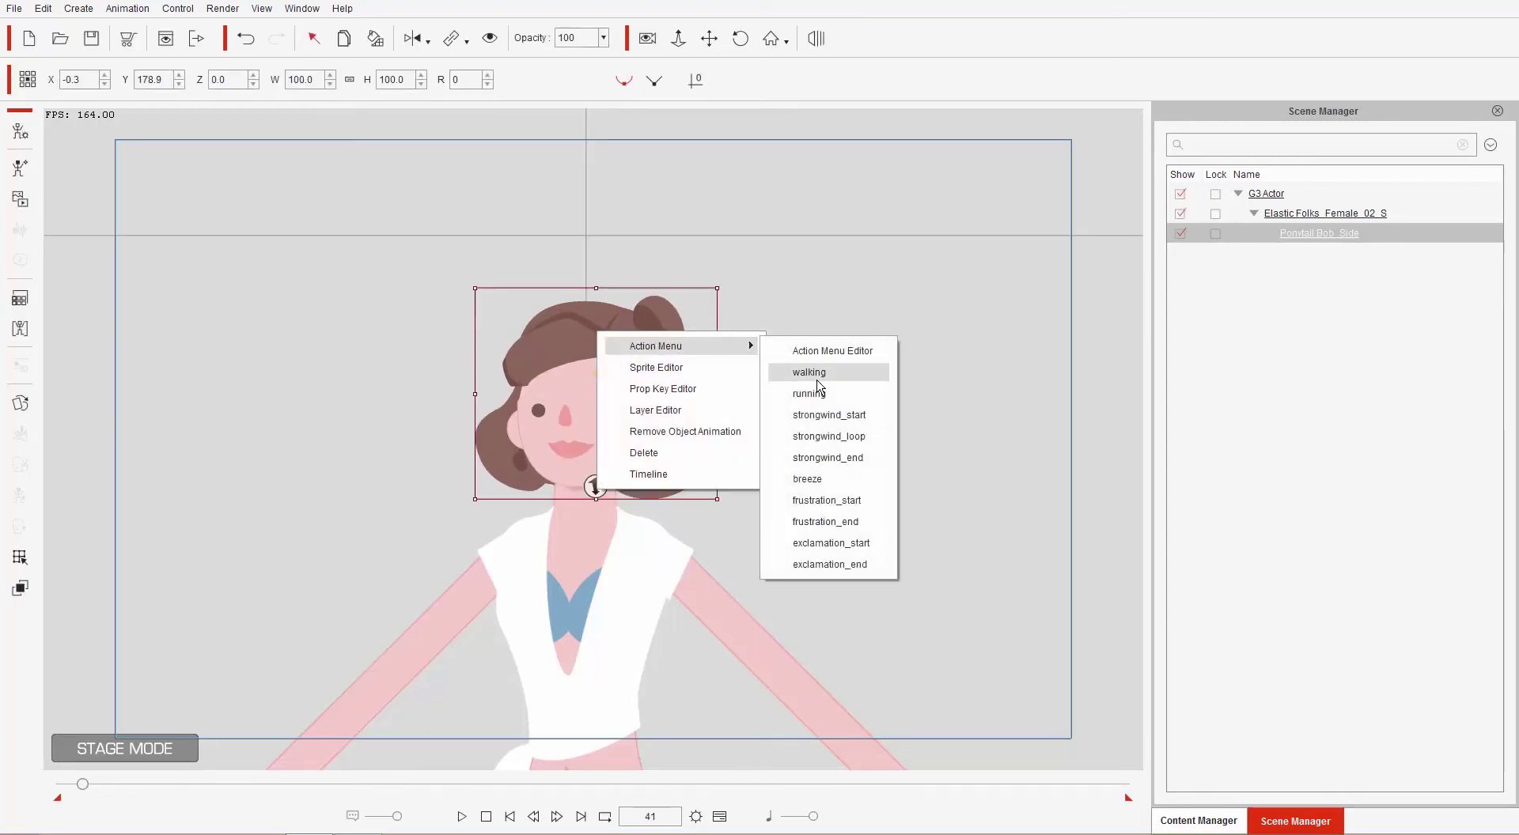
pyautogui.click(839, 437)
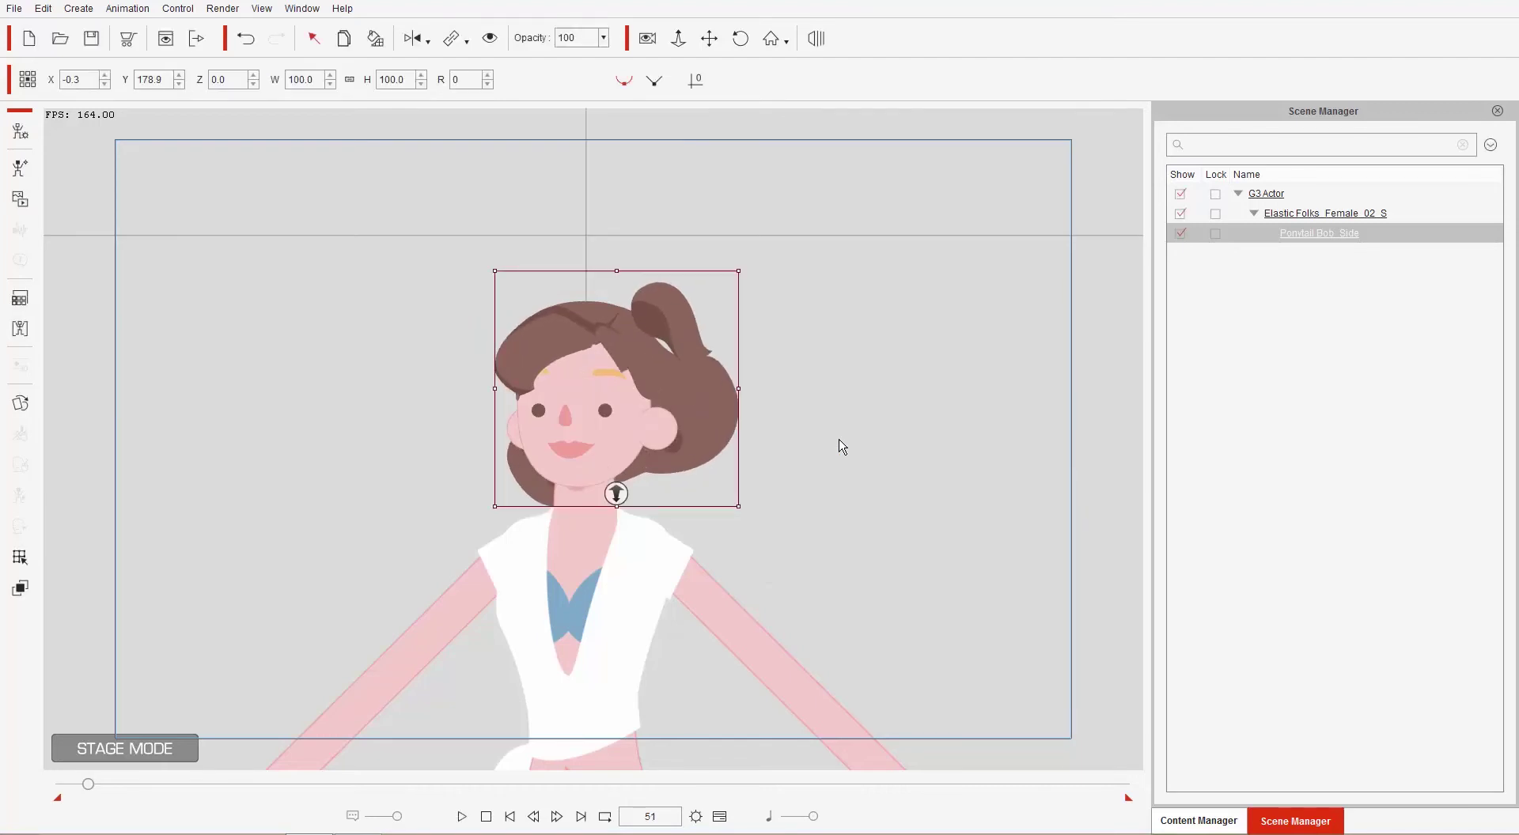
pyautogui.click(485, 816)
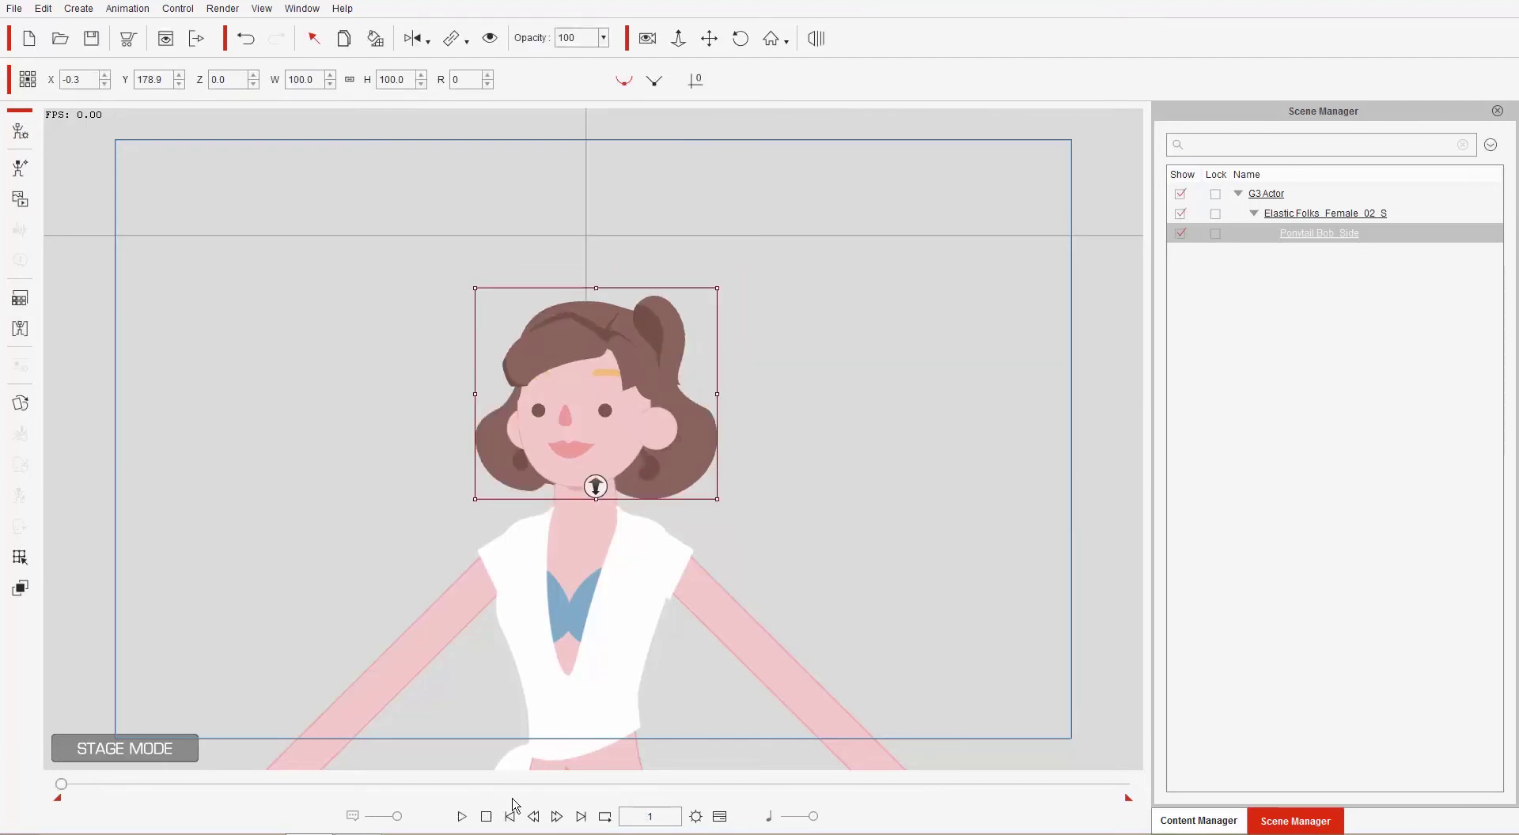
# Step: Remove the object animation from the Ponytail Bob_Side hair and bring up the actor templates in the Content Manager
pyautogui.rightClick(639, 351)
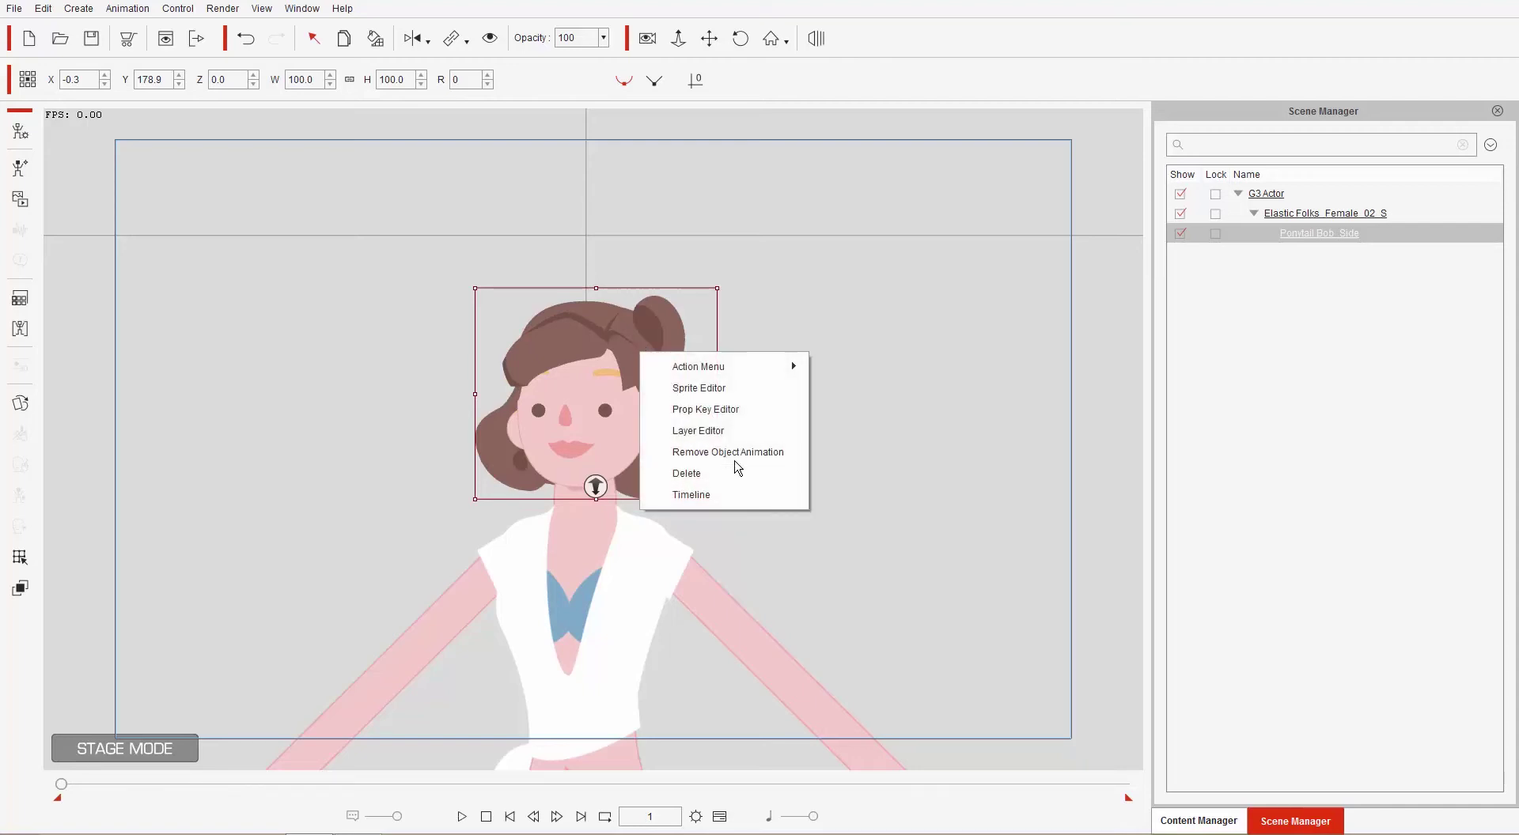
pyautogui.click(738, 469)
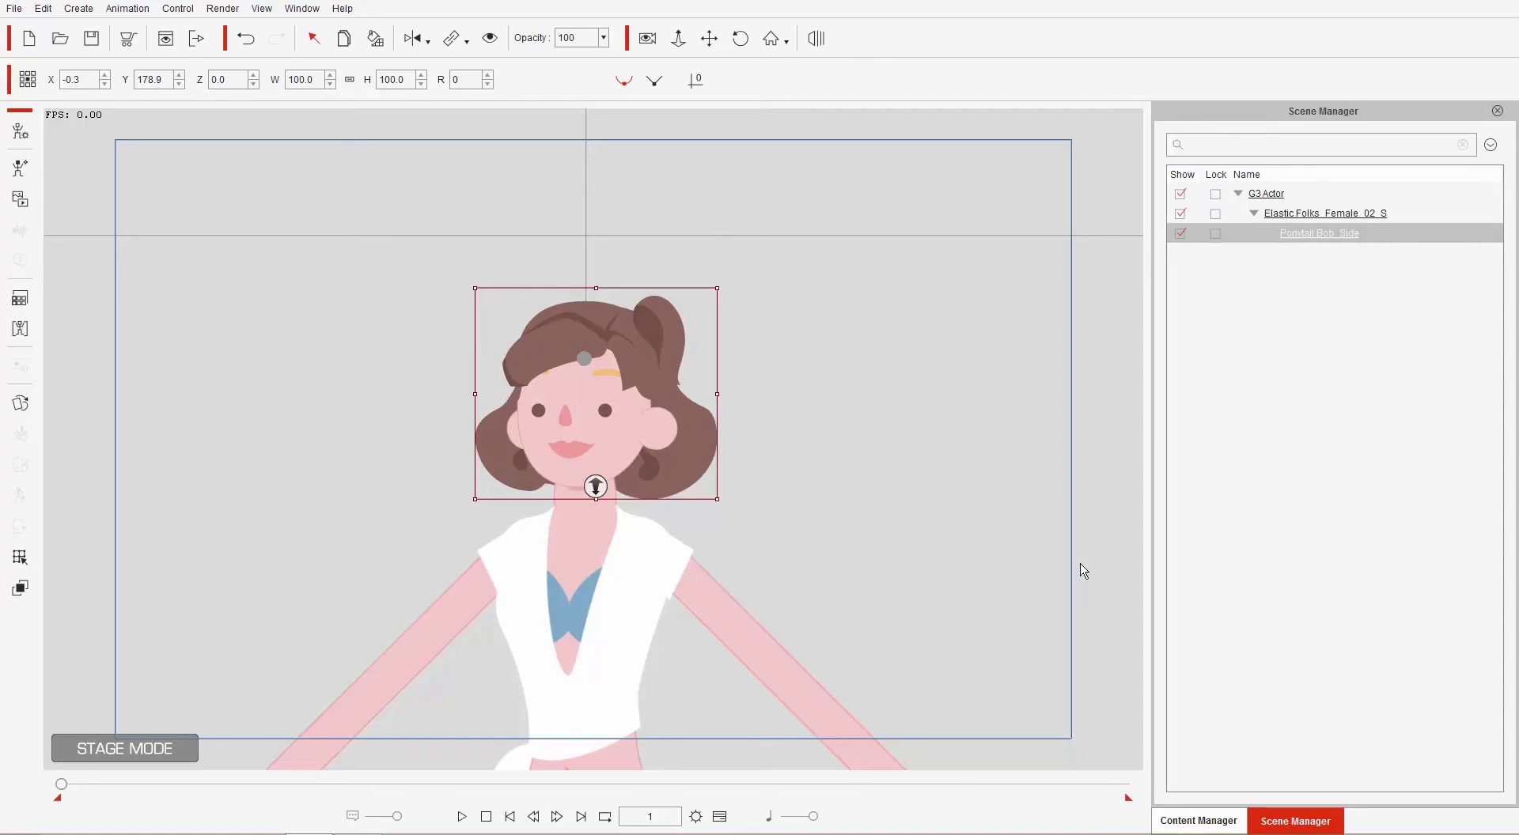
pyautogui.click(1227, 820)
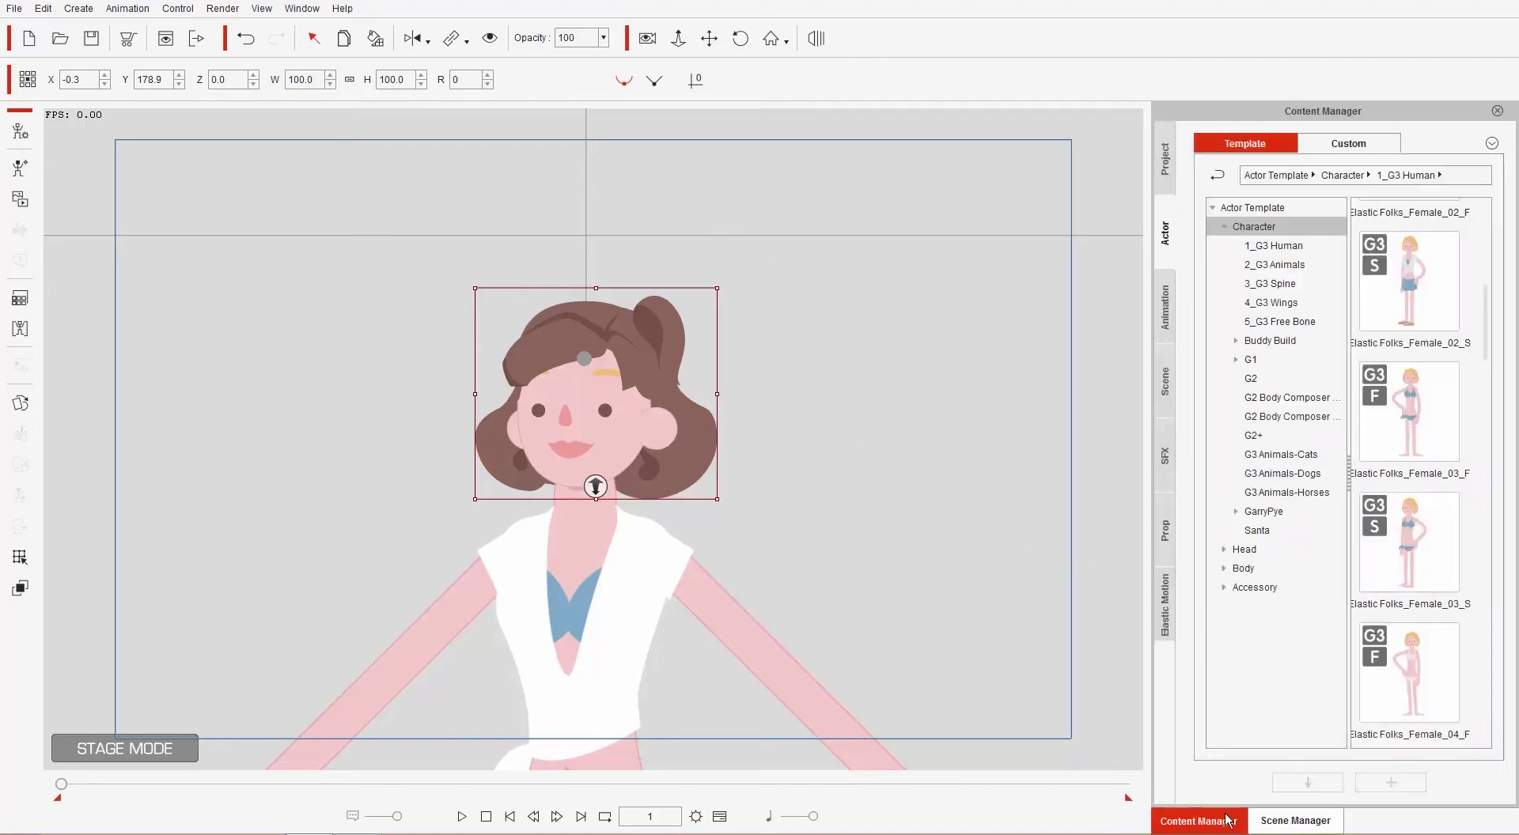
# Step: Browse the G3 accessory hair part props and show the Back Hair templates
pyautogui.click(1166, 532)
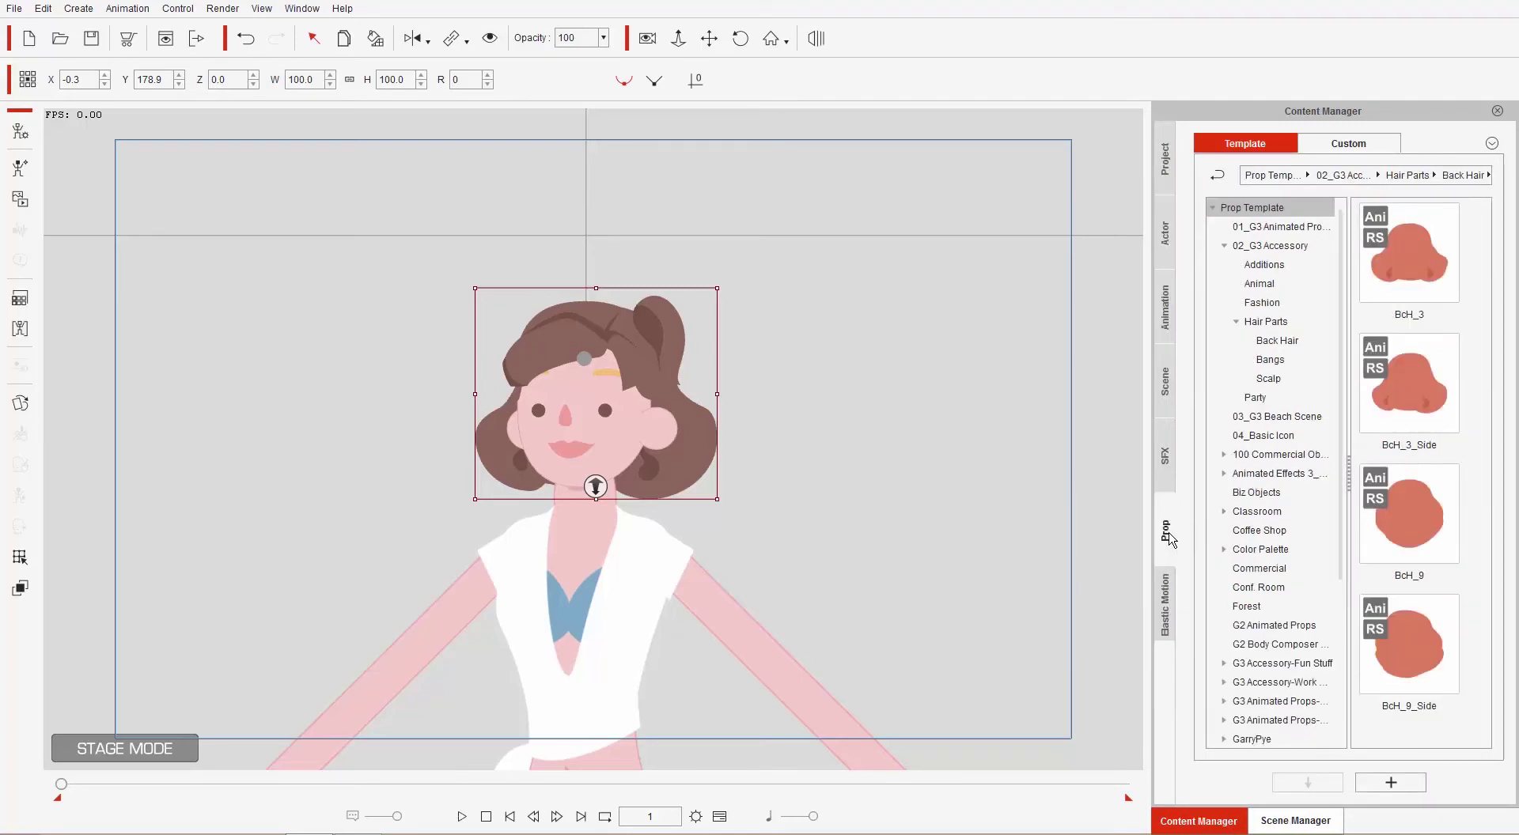
pyautogui.click(1272, 247)
pyautogui.click(1266, 322)
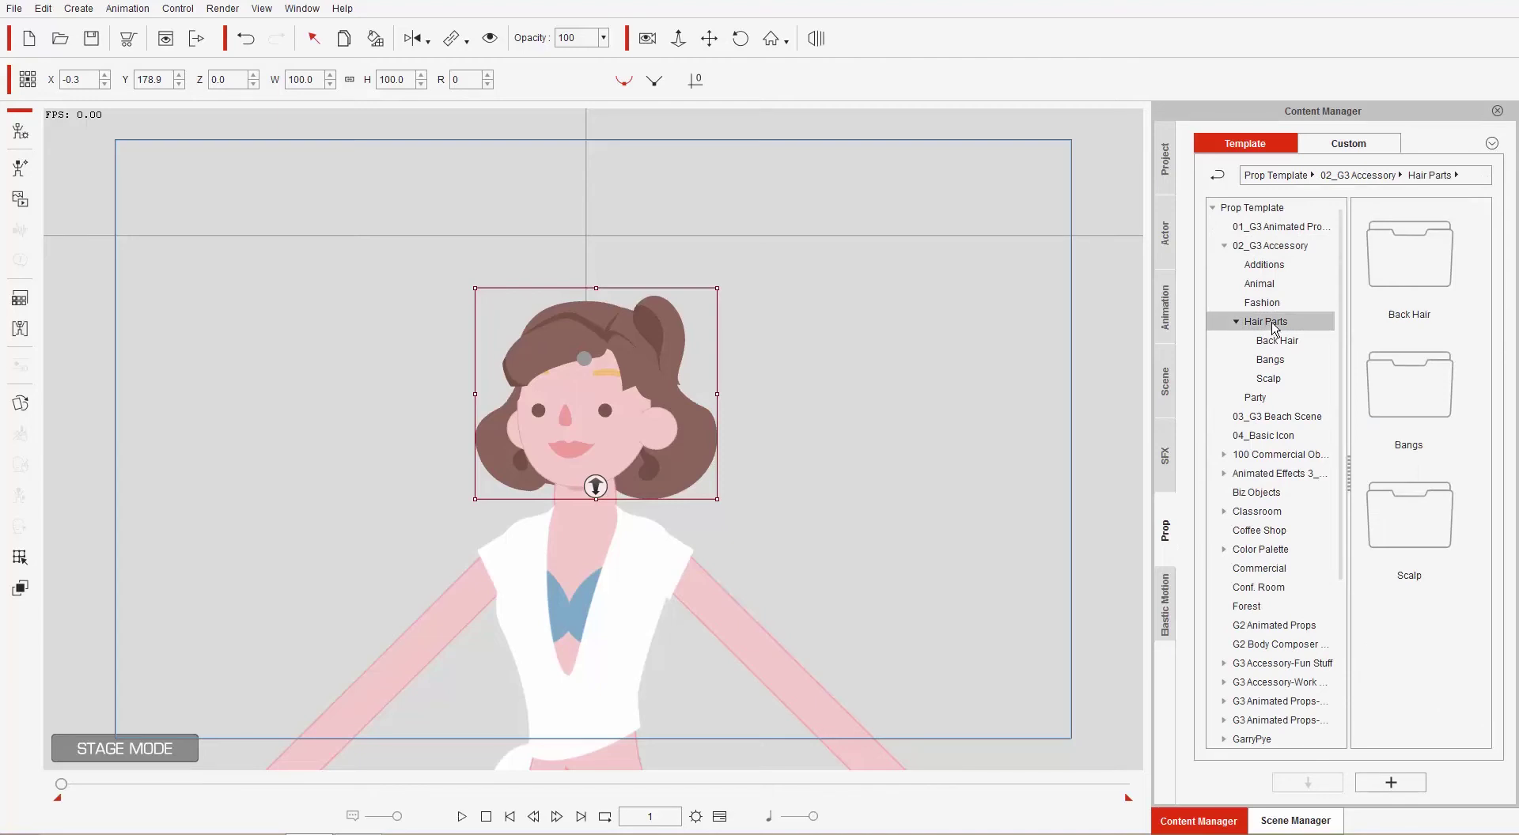
pyautogui.click(1285, 342)
pyautogui.press('Down')
pyautogui.press('Down')
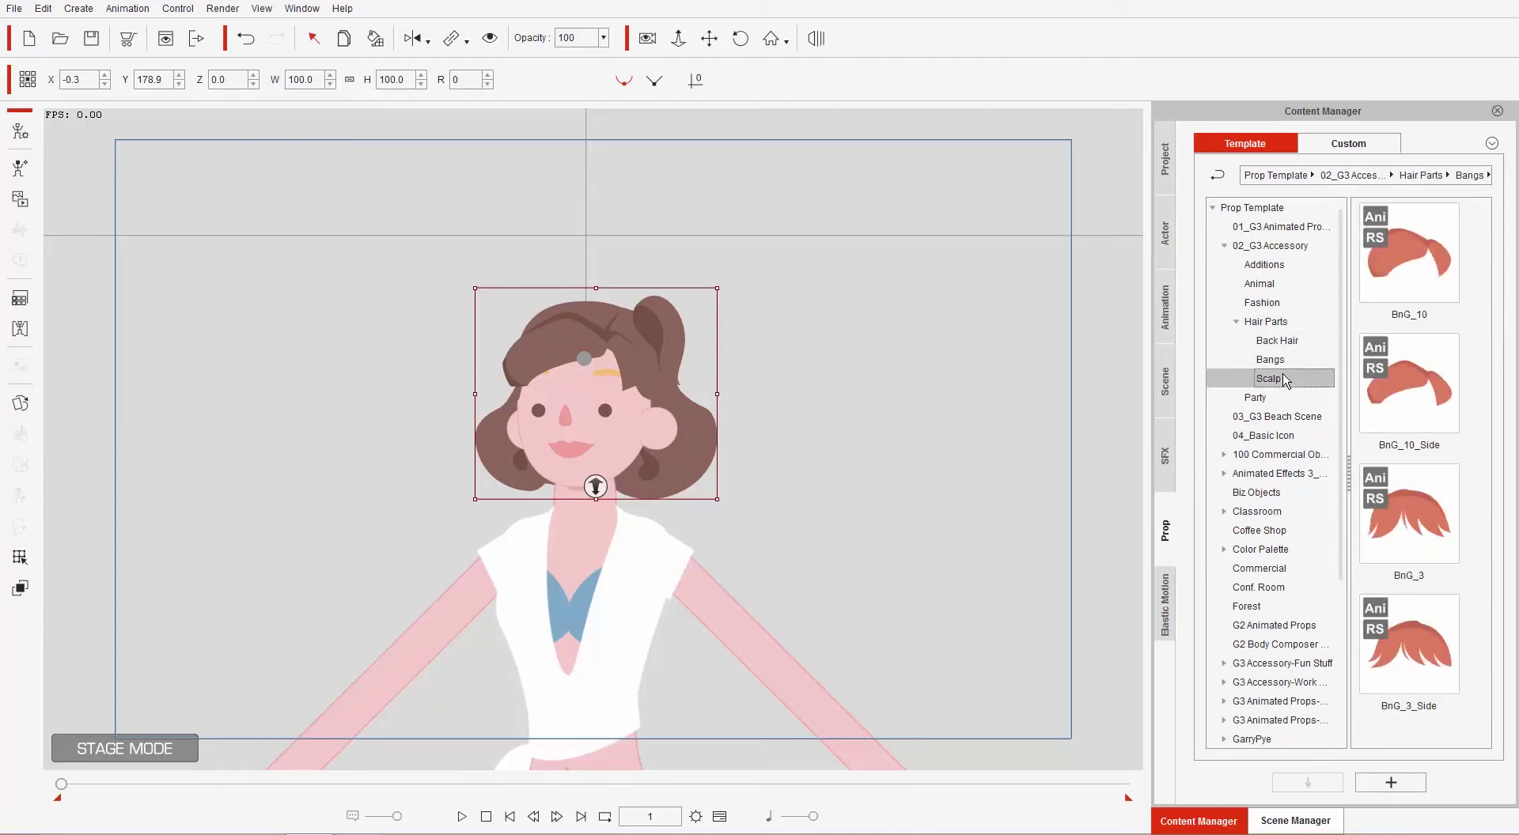
pyautogui.click(1283, 343)
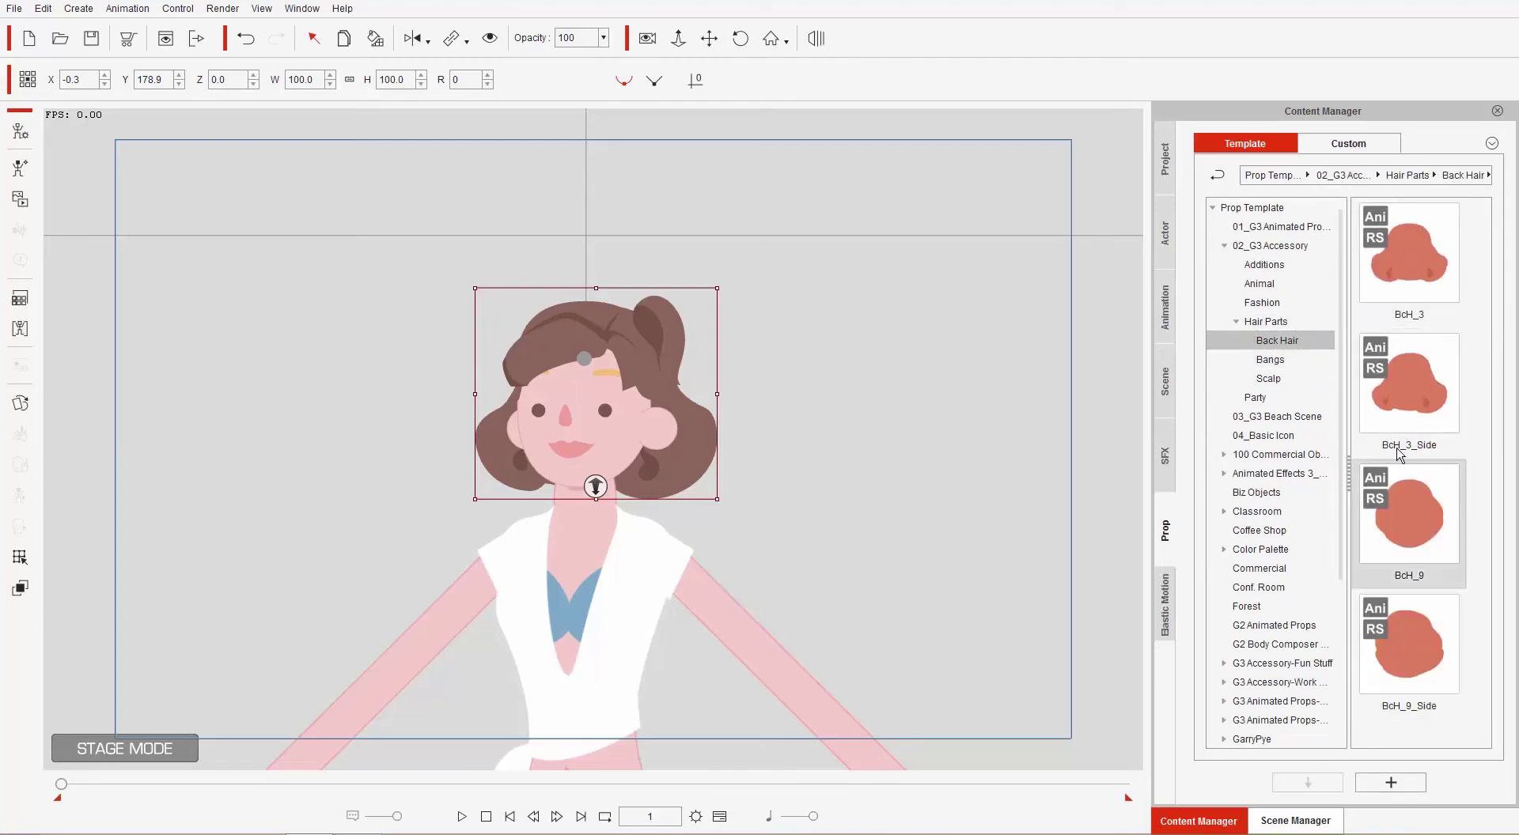
# Step: Place BcH_3_Side beside the character's head, scaled to about 36.6, and play one of its built-in actions
pyautogui.moveTo(1416, 380); pyautogui.dragTo(878, 424)
pyautogui.moveTo(574, 177); pyautogui.dragTo(775, 328)
pyautogui.rightClick(871, 373)
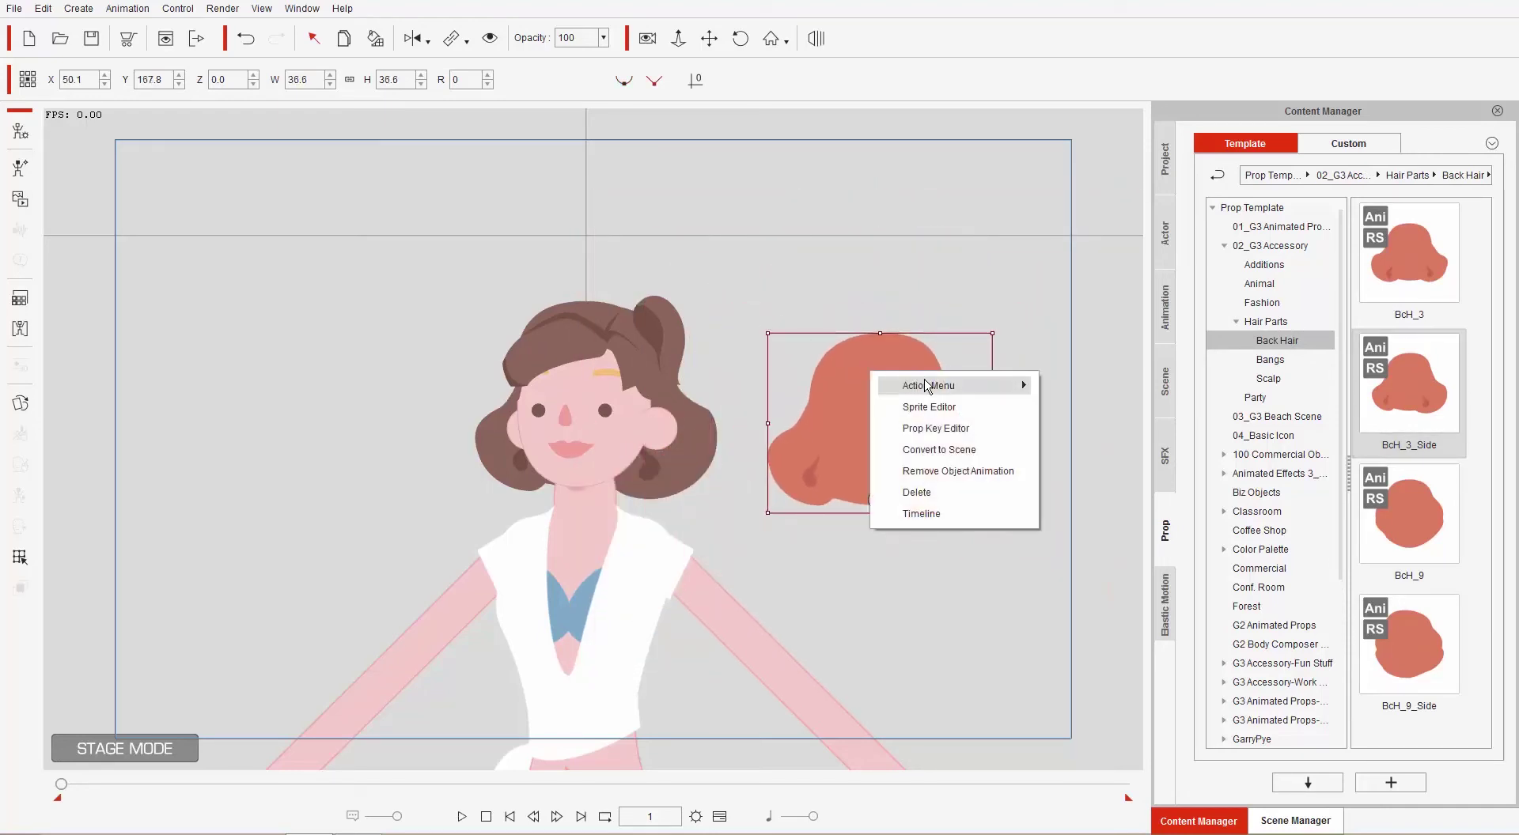
pyautogui.moveTo(928, 386)
pyautogui.click(1084, 433)
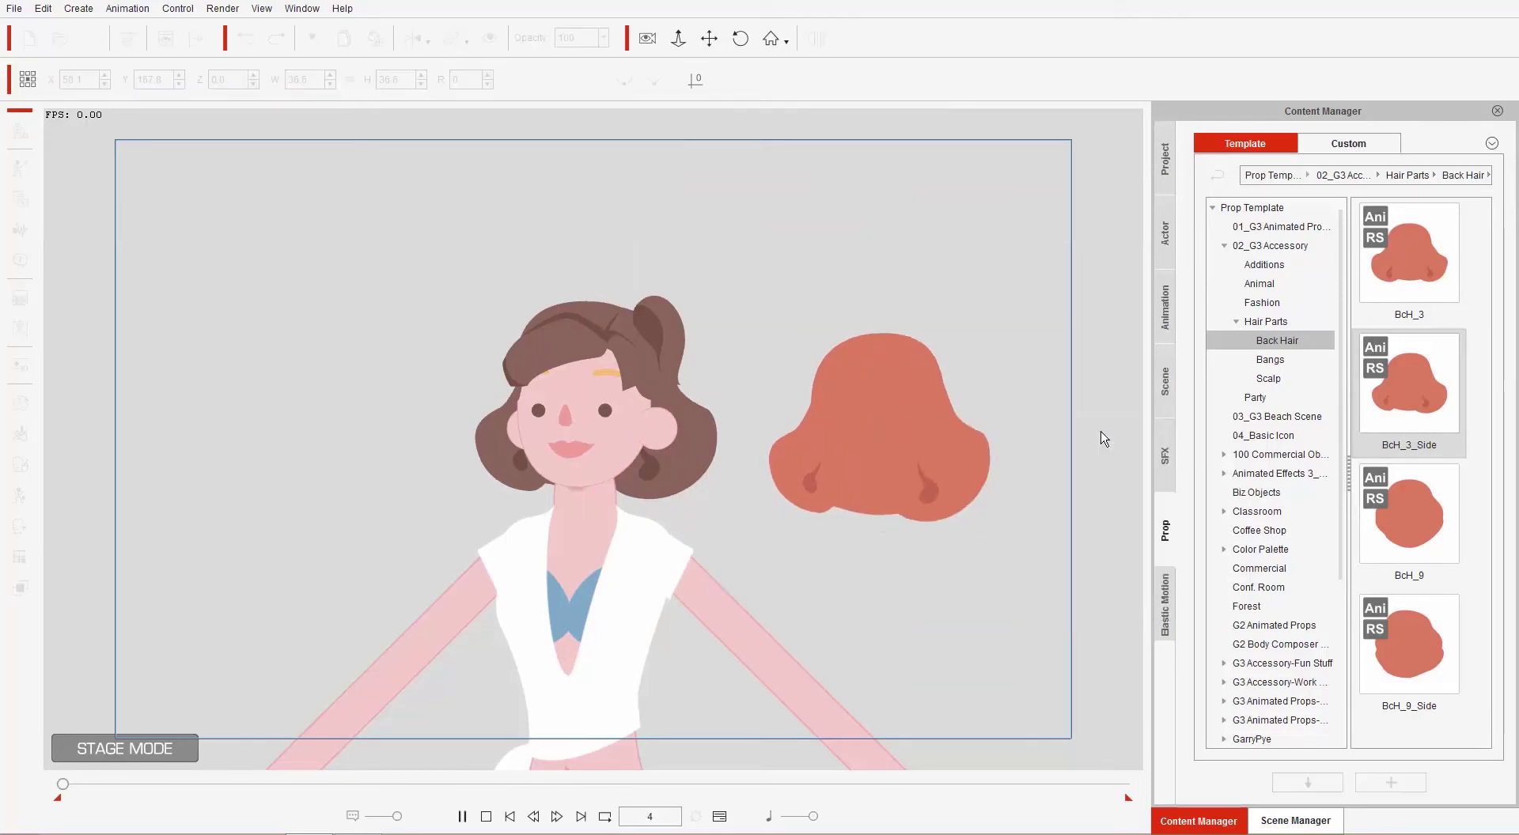
# Step: Place the BnG_3 bangs above the back hair prop, scaled to about 52.6, and apply its Frustration_Start action
pyautogui.click(1270, 359)
pyautogui.moveTo(1408, 514); pyautogui.dragTo(809, 250)
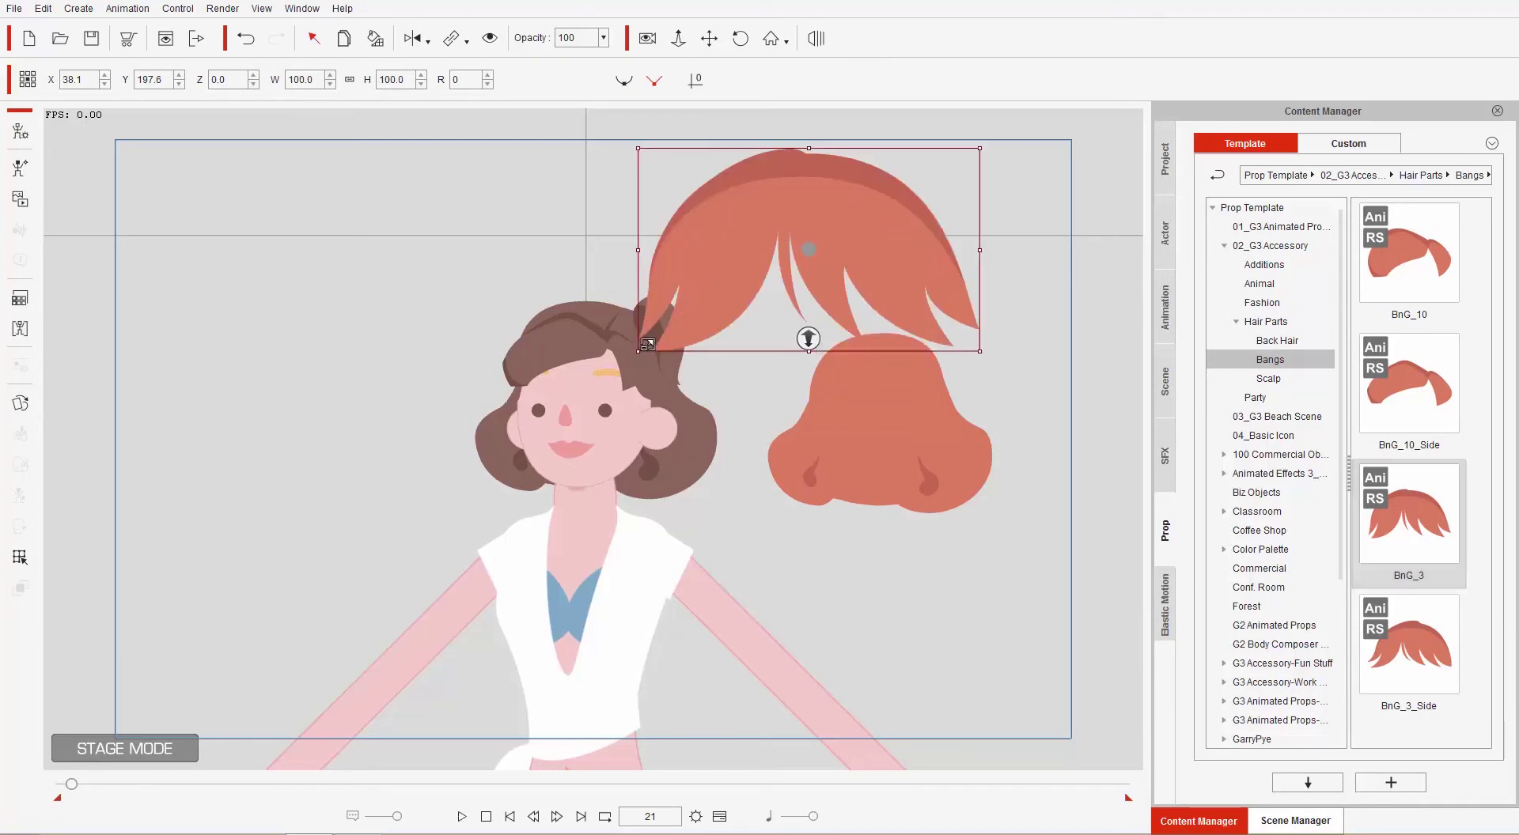
pyautogui.moveTo(638, 351); pyautogui.dragTo(718, 303)
pyautogui.moveTo(837, 242); pyautogui.dragTo(907, 238)
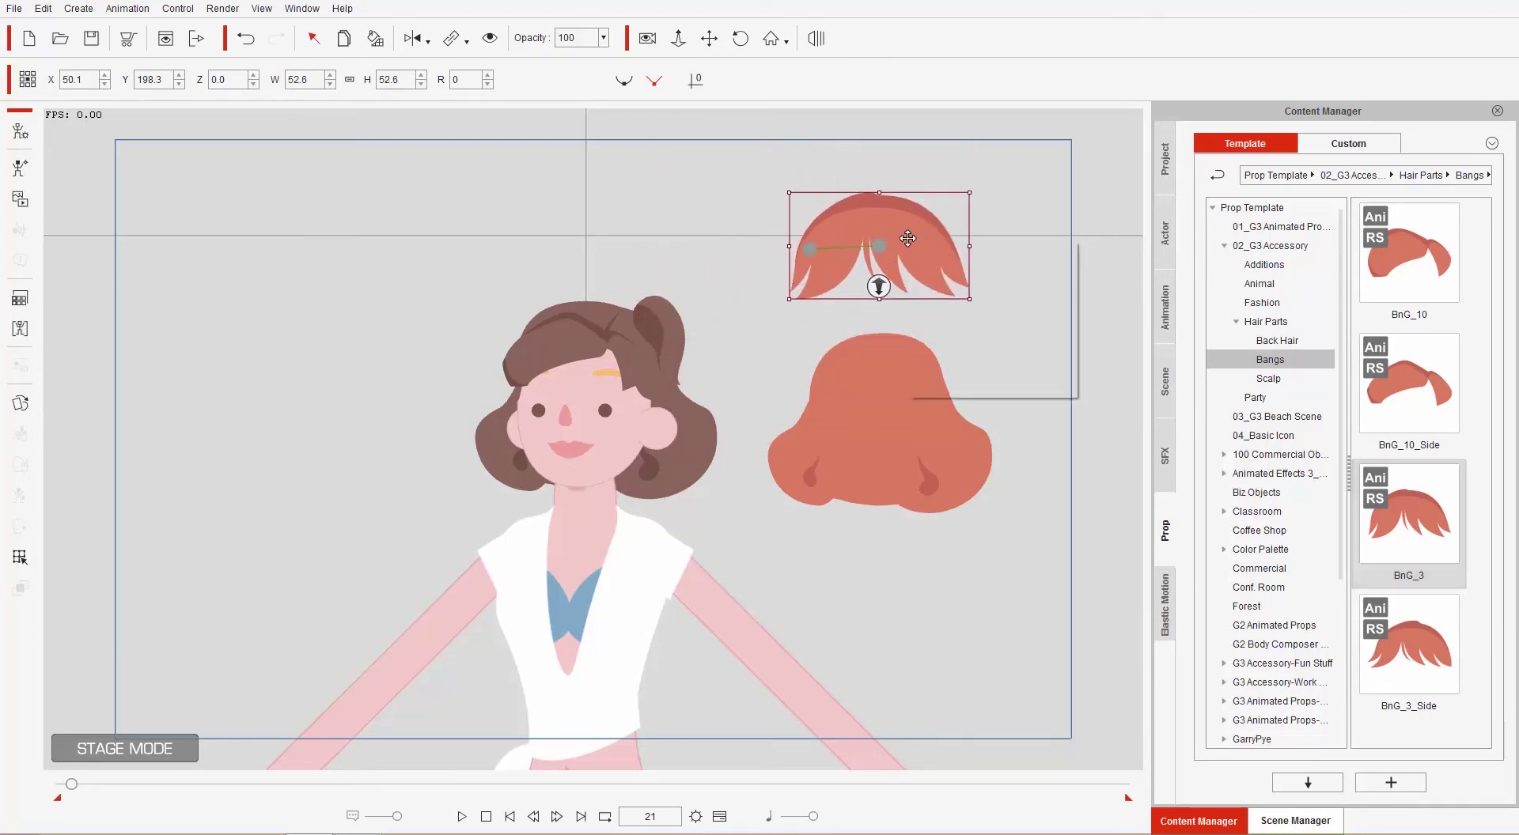
pyautogui.rightClick(908, 238)
pyautogui.moveTo(961, 254)
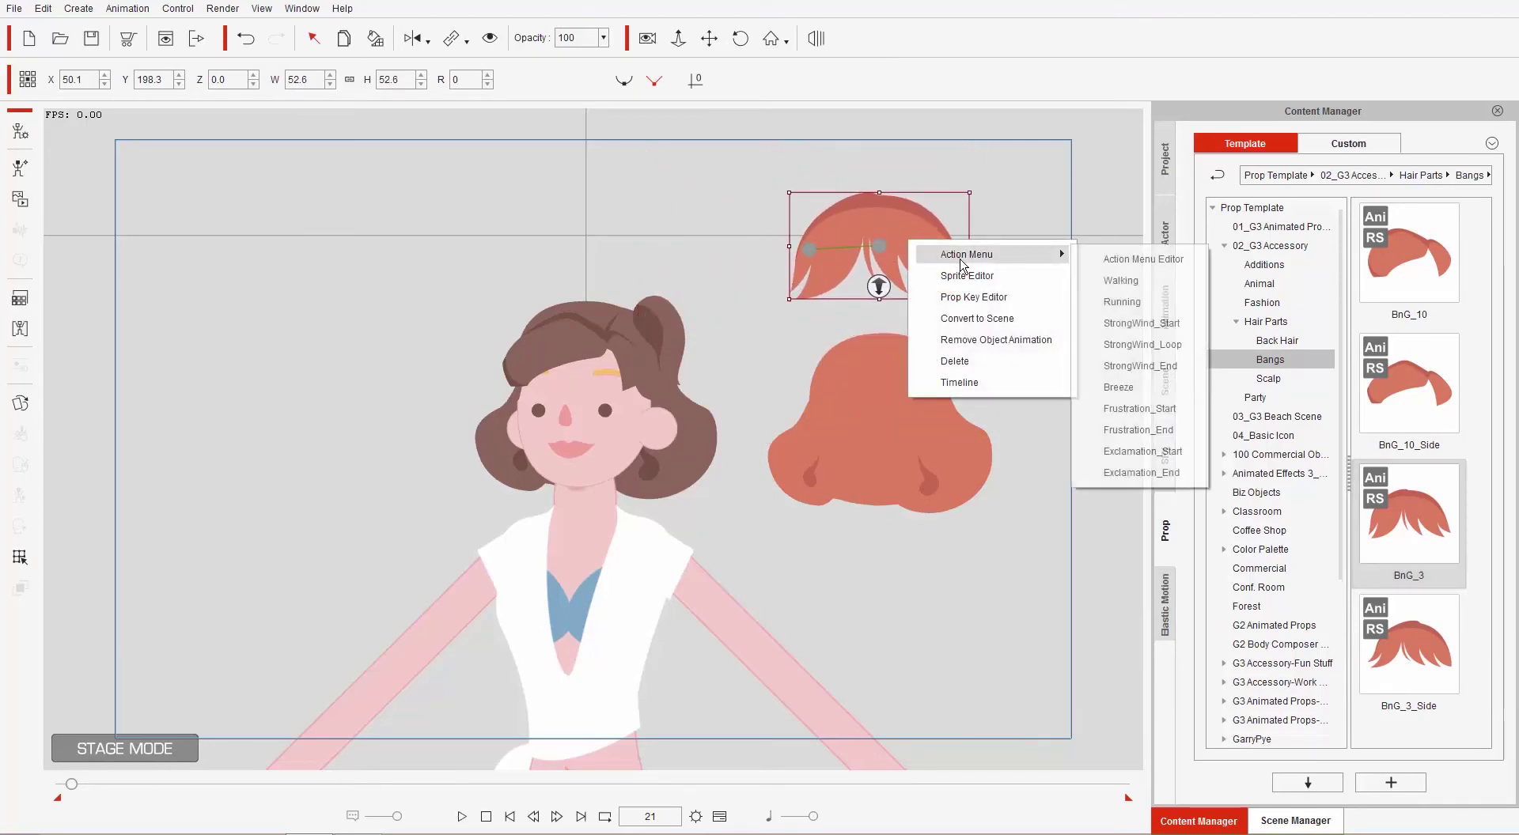
pyautogui.click(1142, 405)
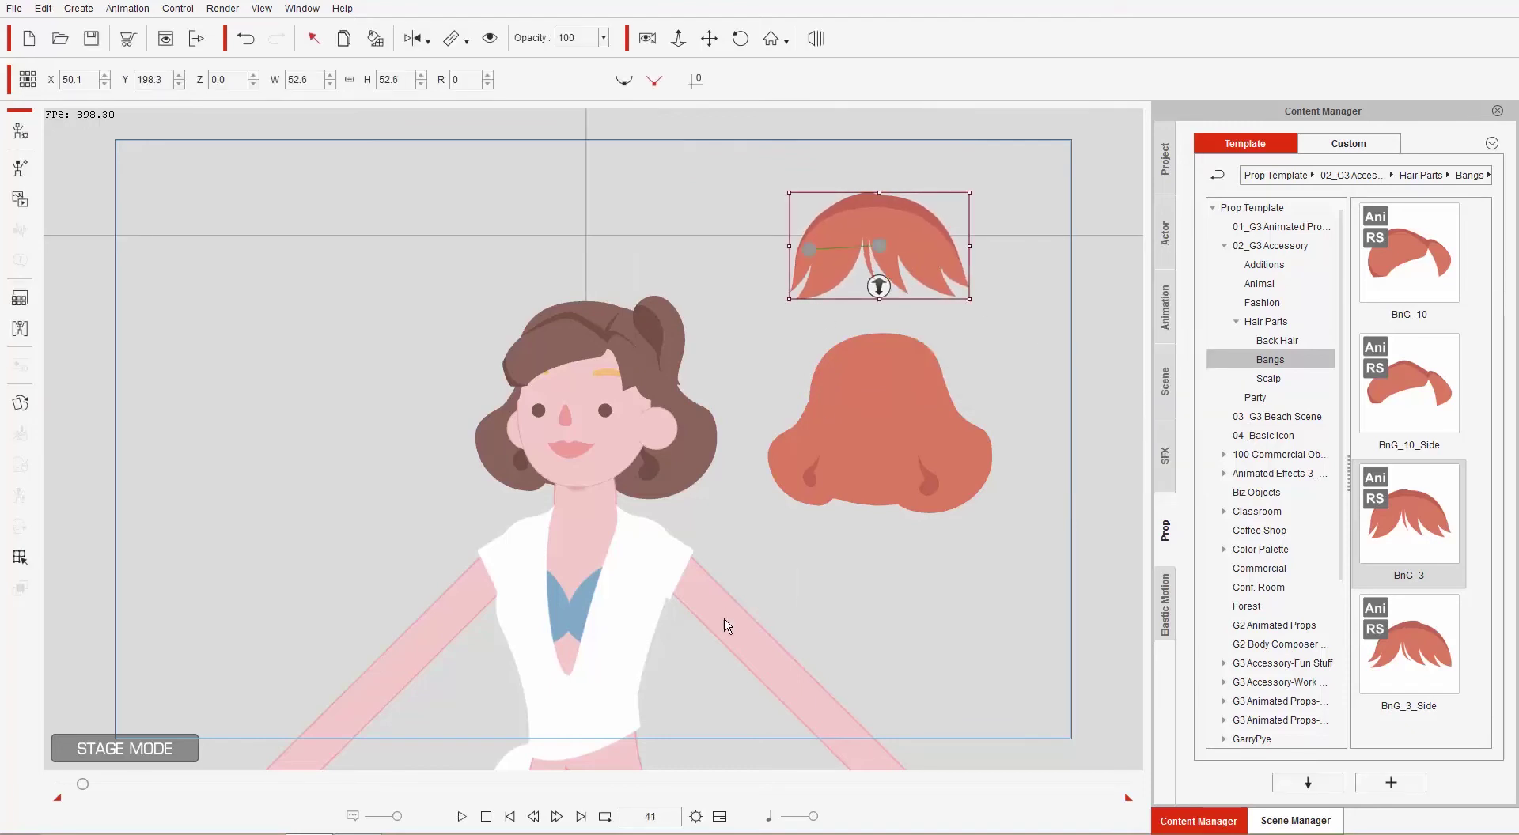
# Step: Delete the back hair prop and the bangs prop from the stage
pyautogui.click(908, 454)
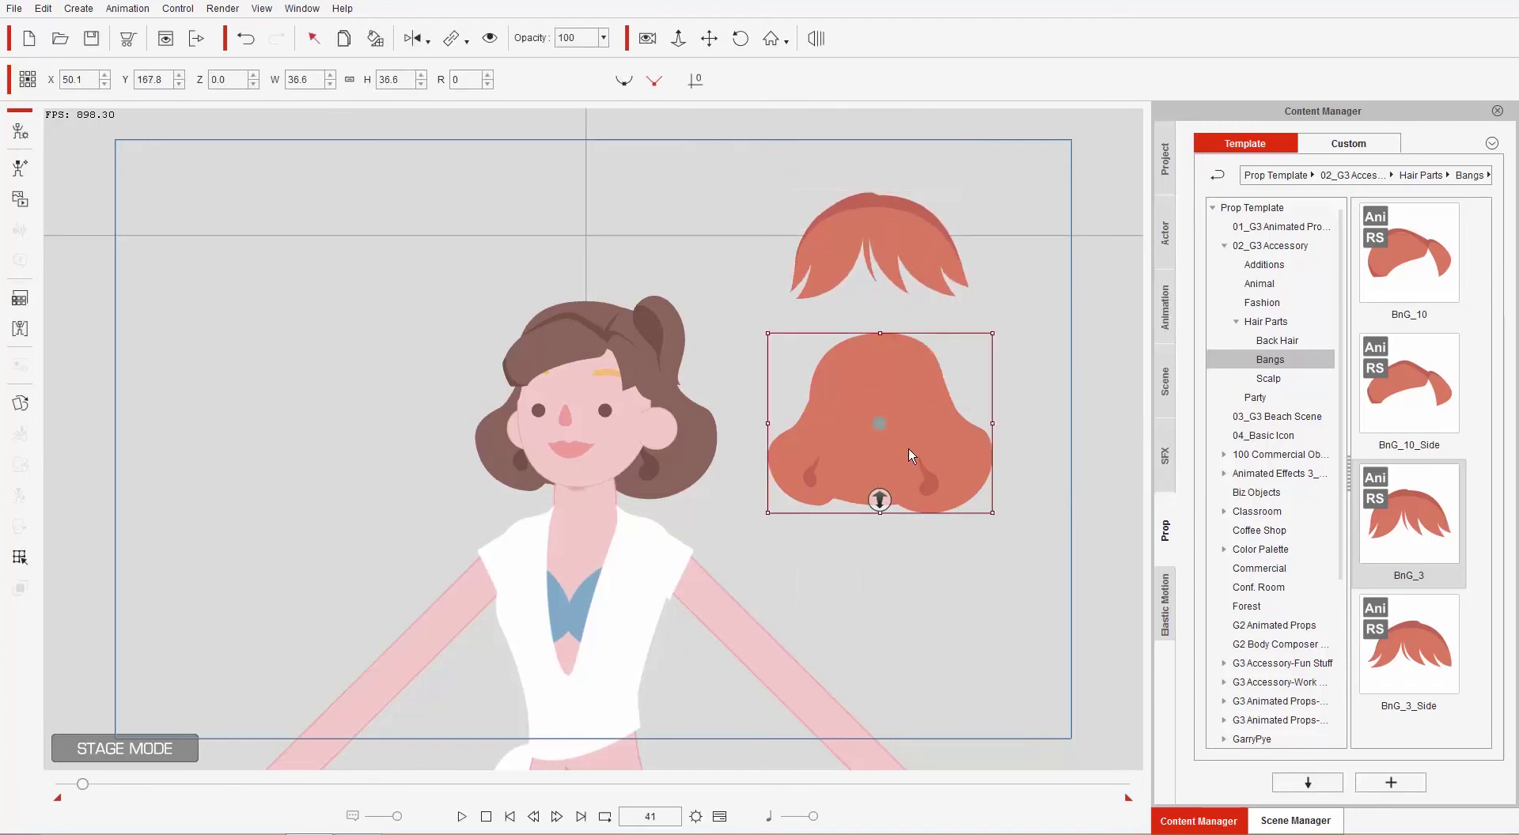
pyautogui.press('Delete')
pyautogui.click(889, 237)
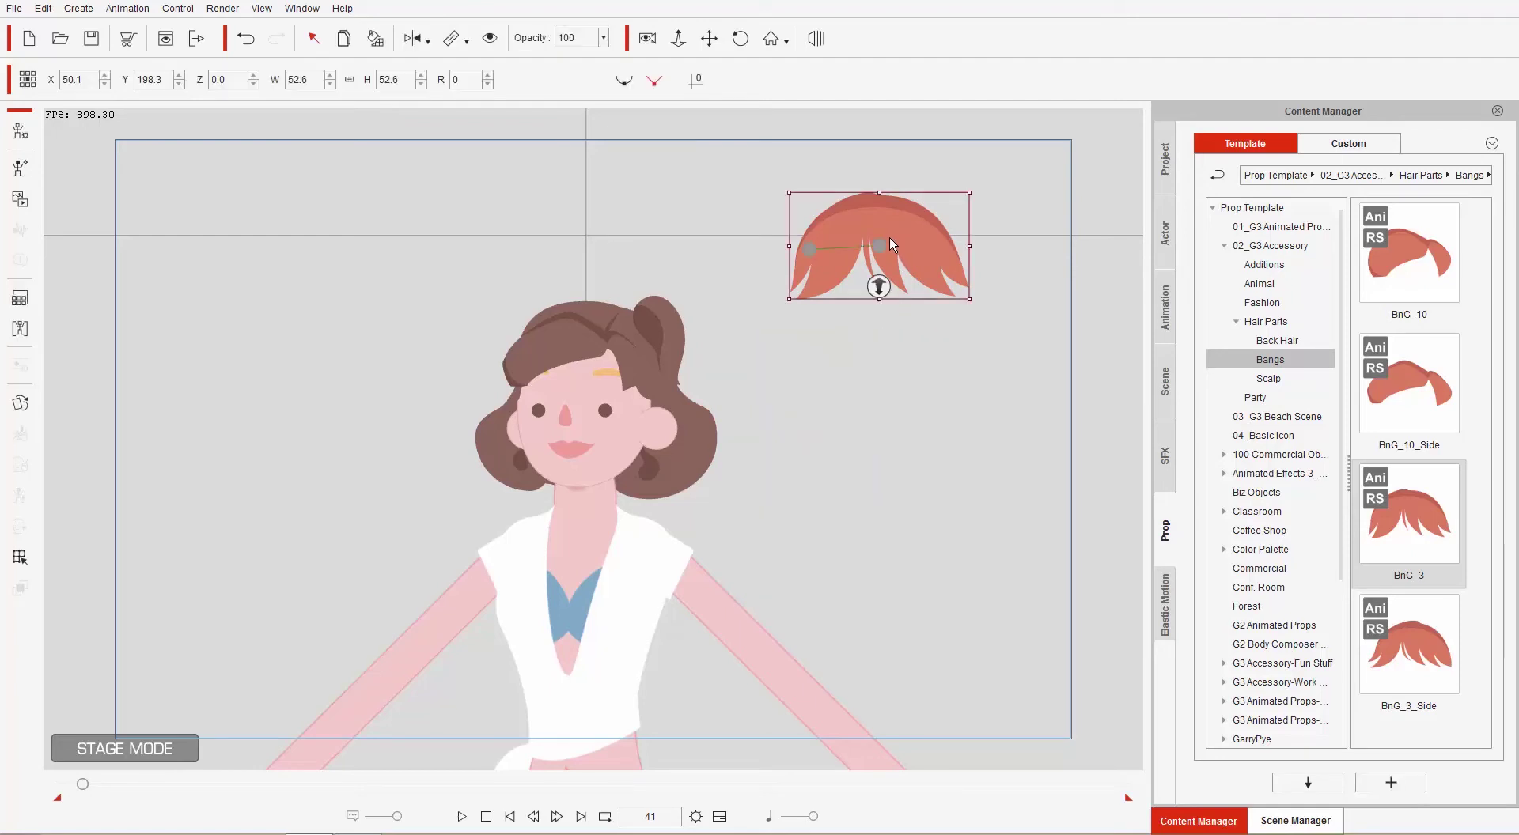
pyautogui.press('Delete')
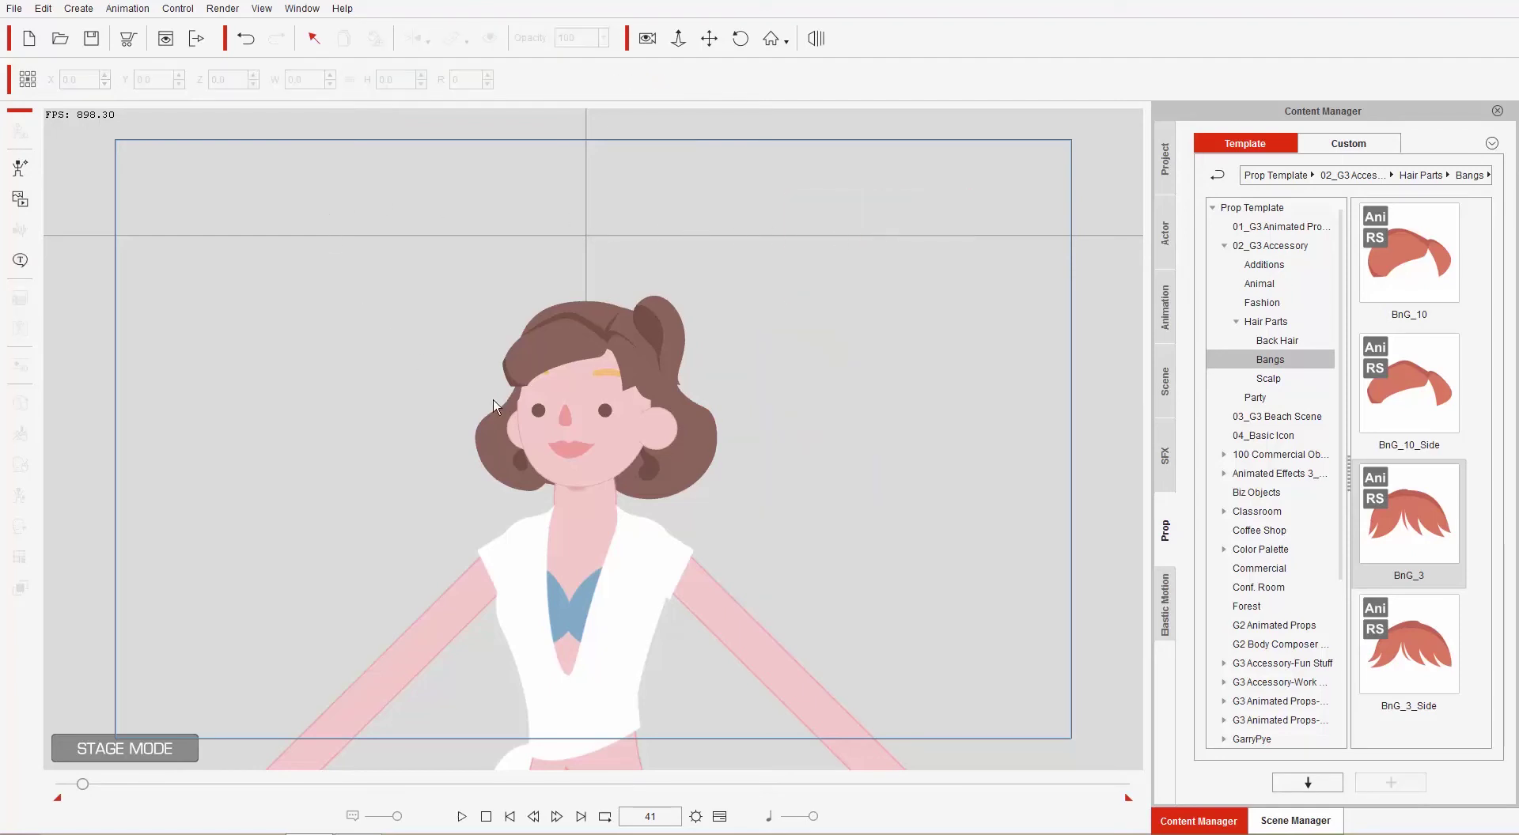
# Step: Open the character in Composer mode and delete its Ponytail Bob_Side hair
pyautogui.click(593, 411)
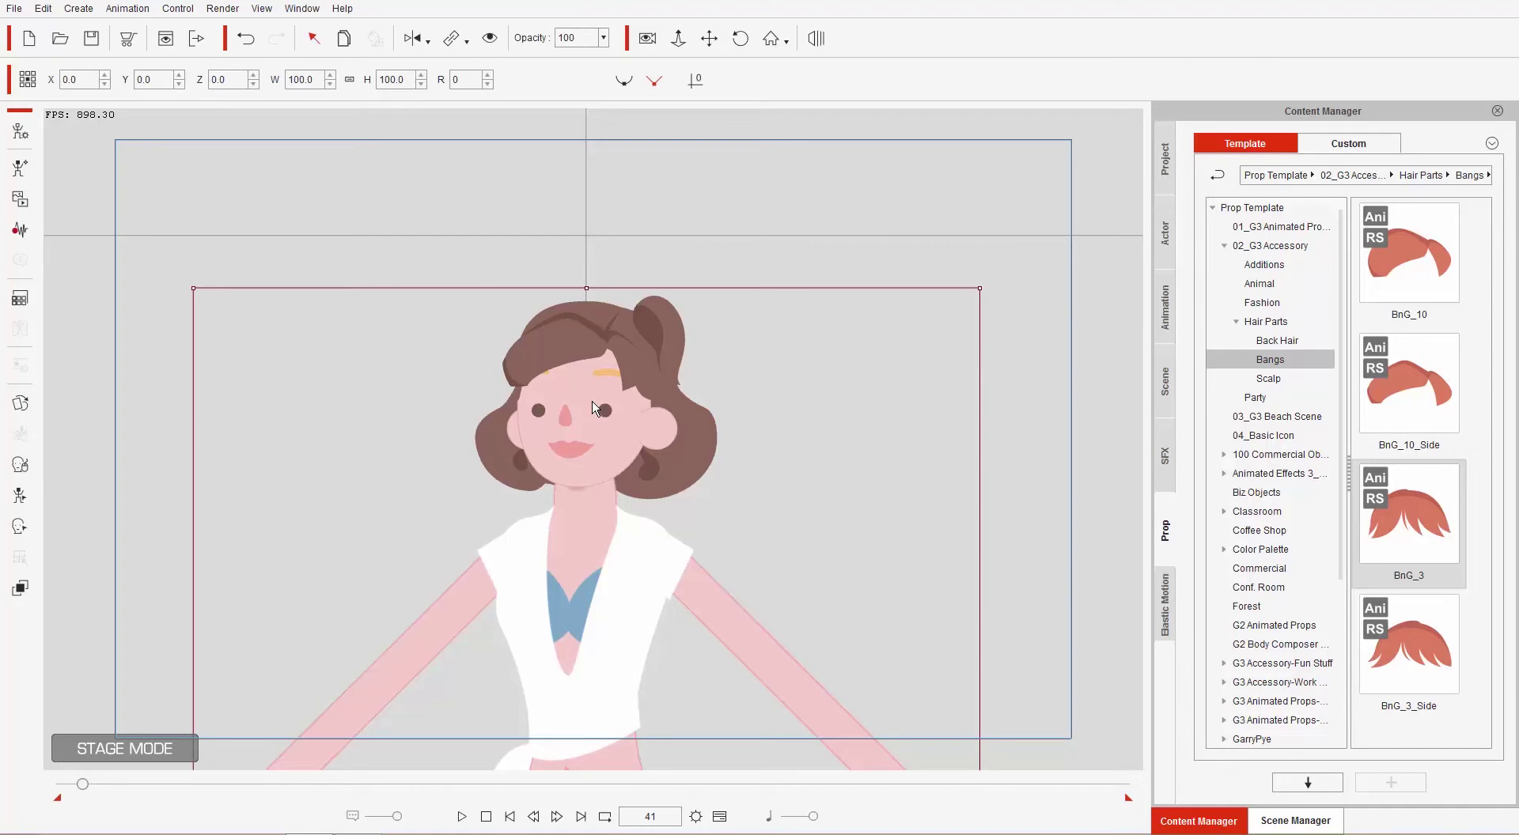
pyautogui.click(20, 132)
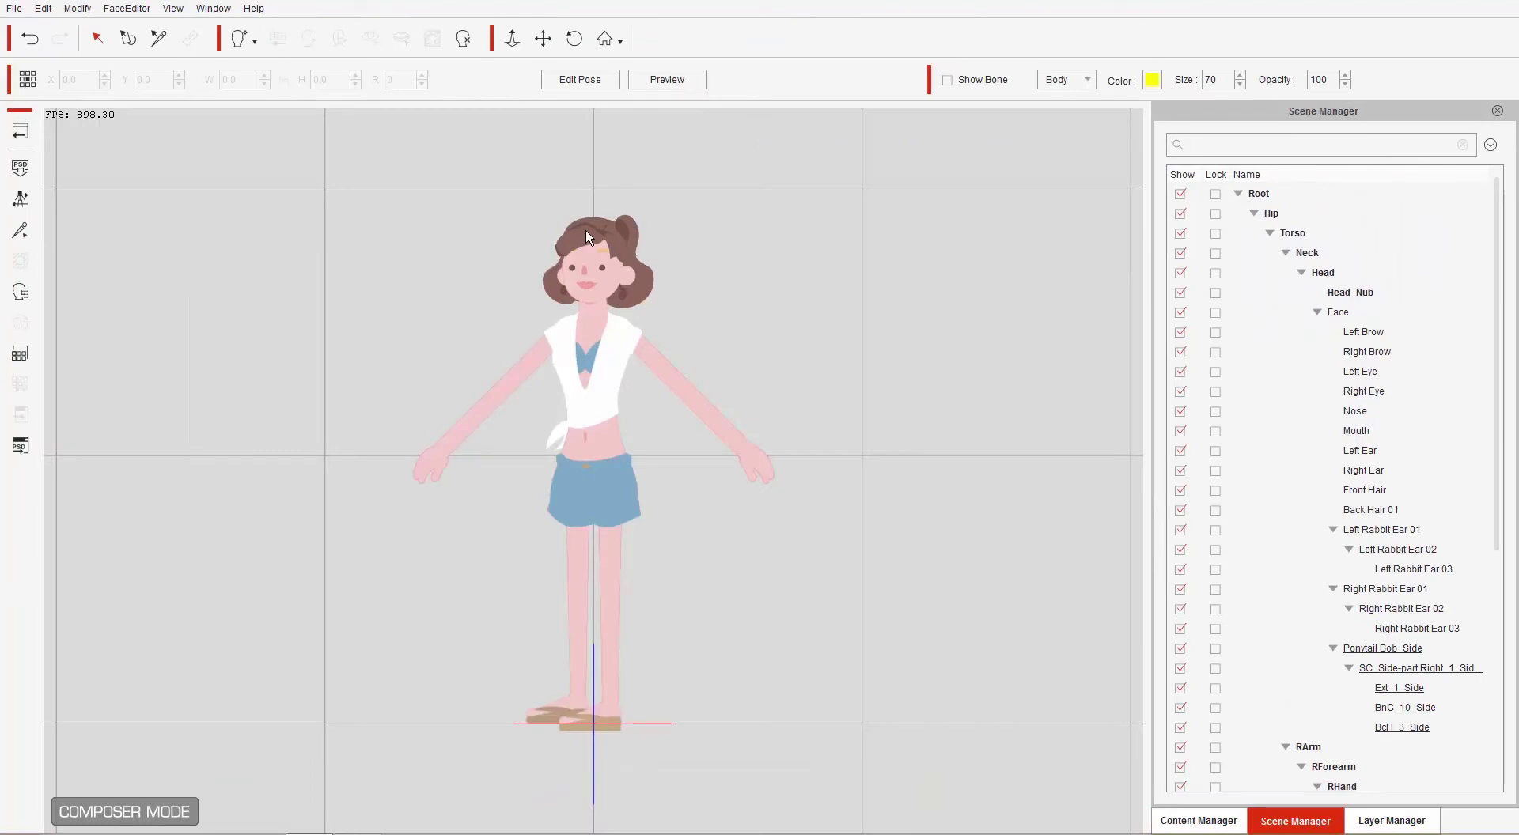
pyautogui.click(586, 235)
pyautogui.press('Delete')
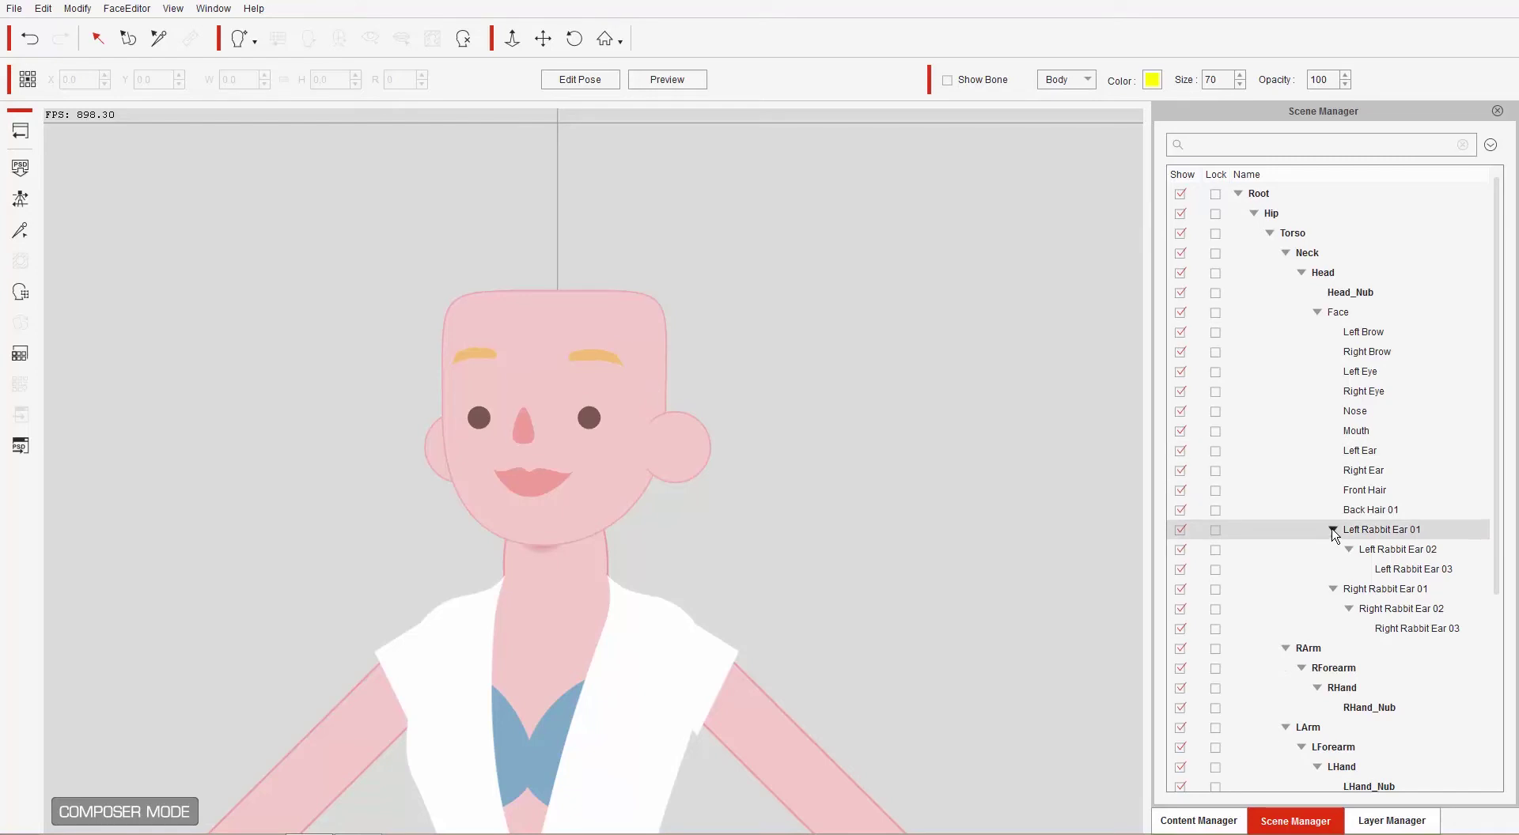
# Step: Attach the SC_Side-part Right_1_Side scalp to the Face, scaled to about 42.9 and fitted over the top of the head
pyautogui.click(1347, 314)
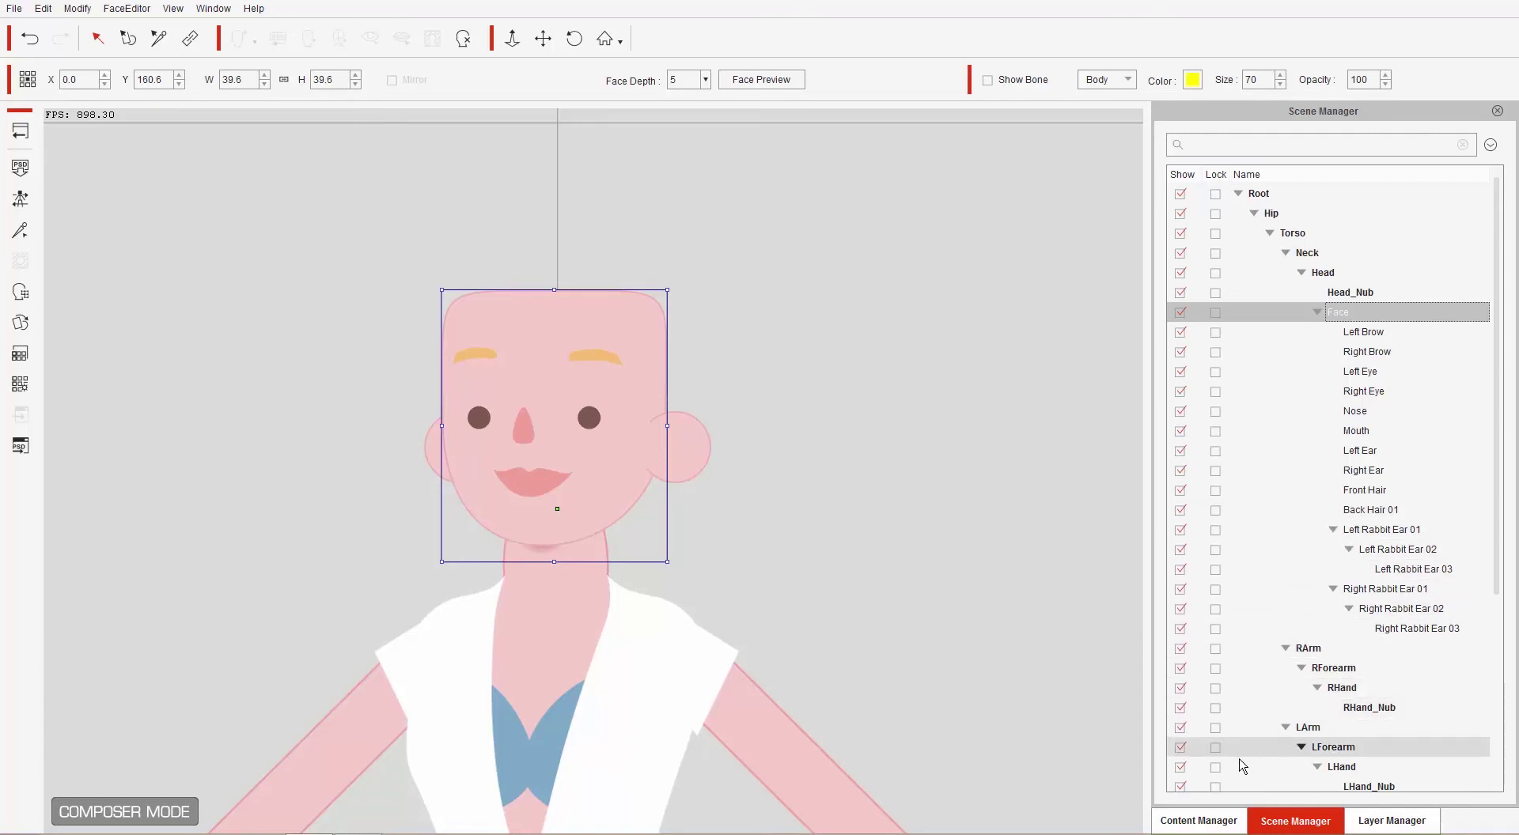
pyautogui.click(1221, 822)
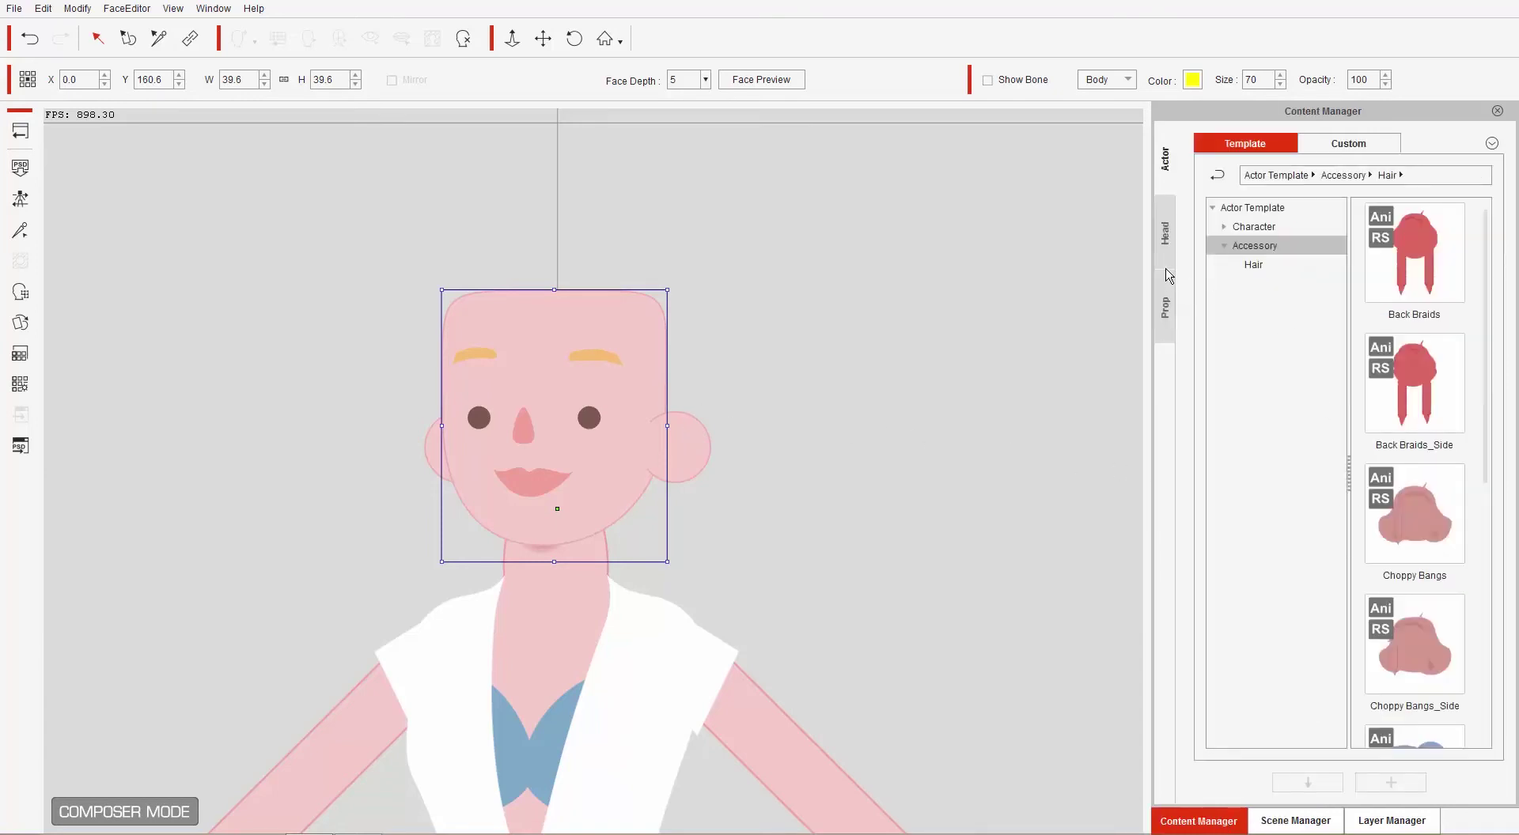
pyautogui.click(1164, 308)
pyautogui.click(1270, 247)
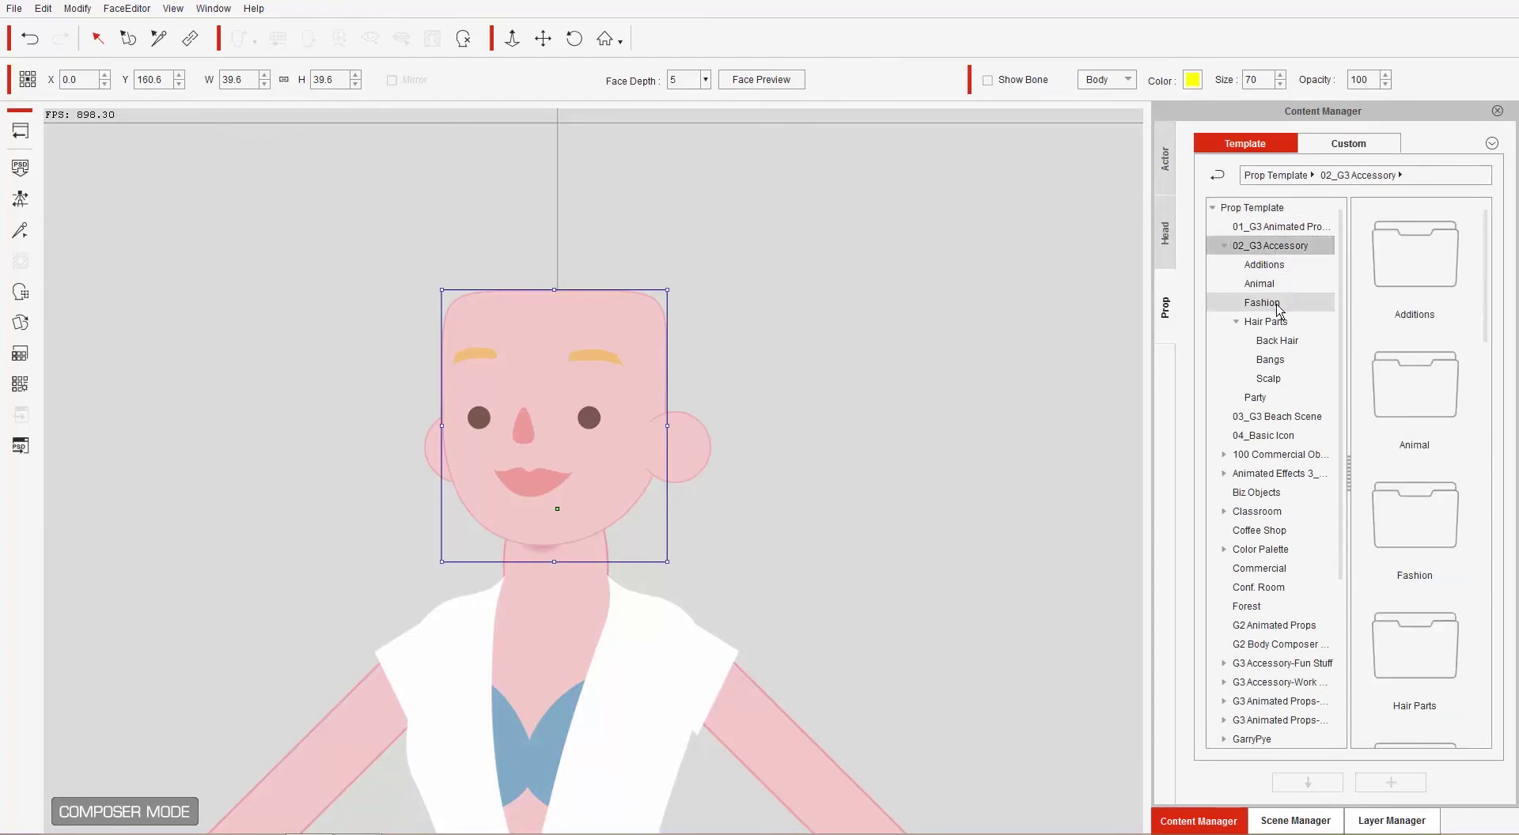
pyautogui.click(1280, 322)
pyautogui.click(1282, 380)
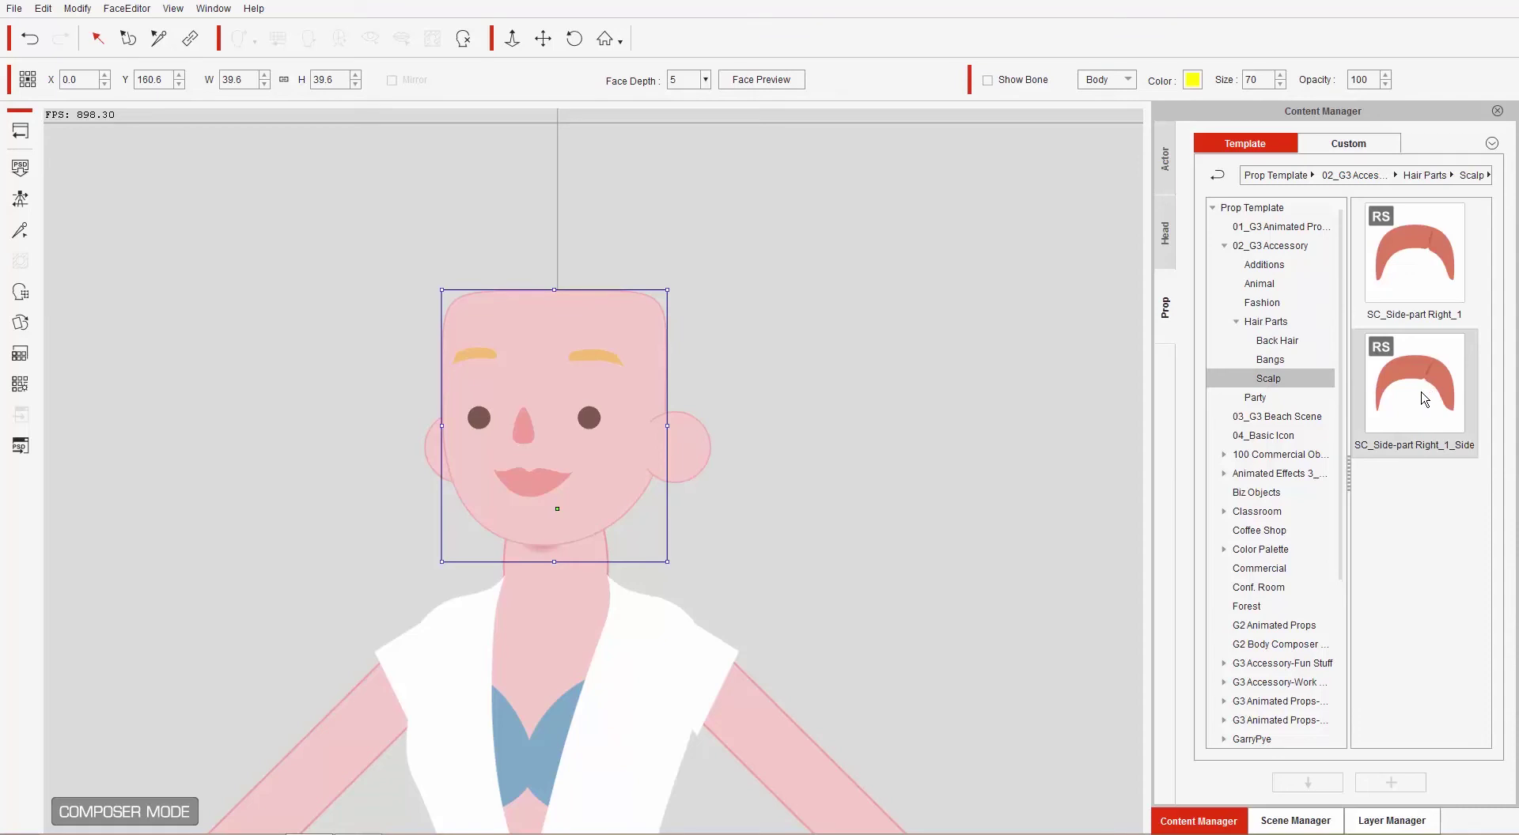
pyautogui.moveTo(1423, 417); pyautogui.dragTo(633, 409)
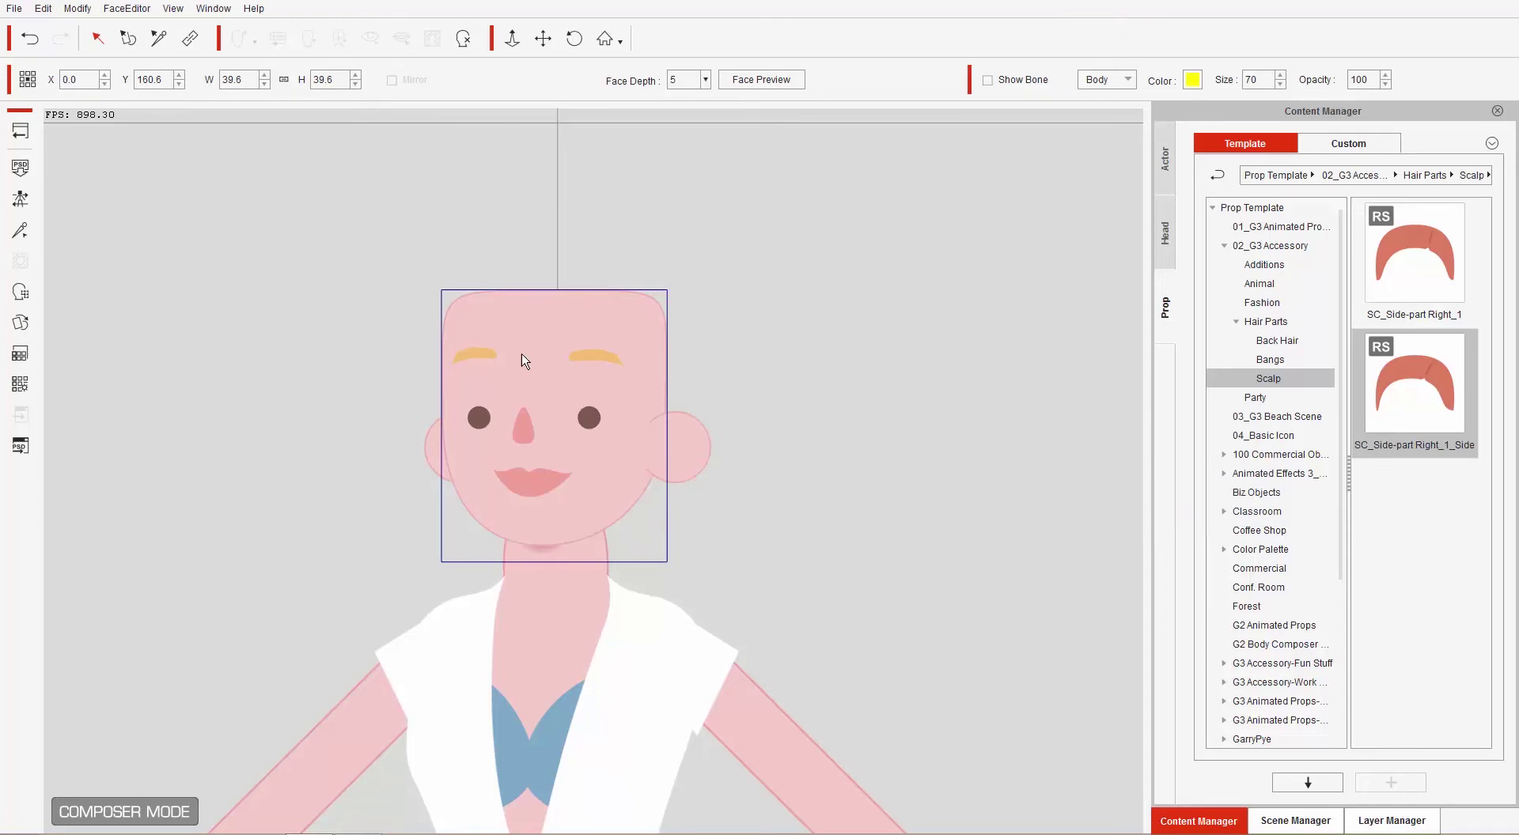
pyautogui.moveTo(838, 305); pyautogui.dragTo(699, 456)
pyautogui.moveTo(652, 512); pyautogui.dragTo(655, 372)
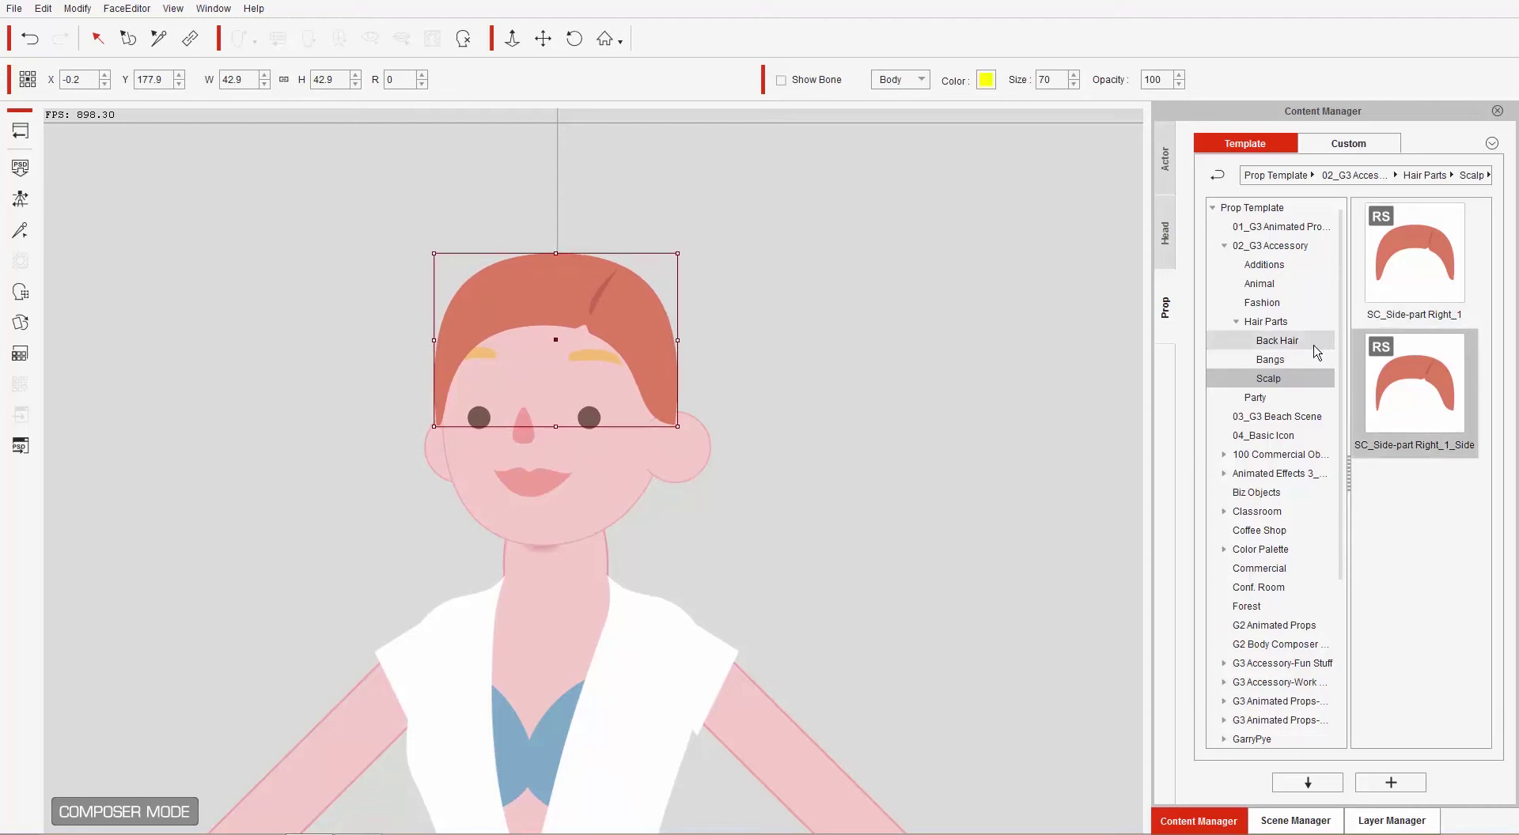
# Step: Attach the BnG_10_Side bangs to the face, scaled to about 43.7 and aligned with the scalp
pyautogui.click(1294, 361)
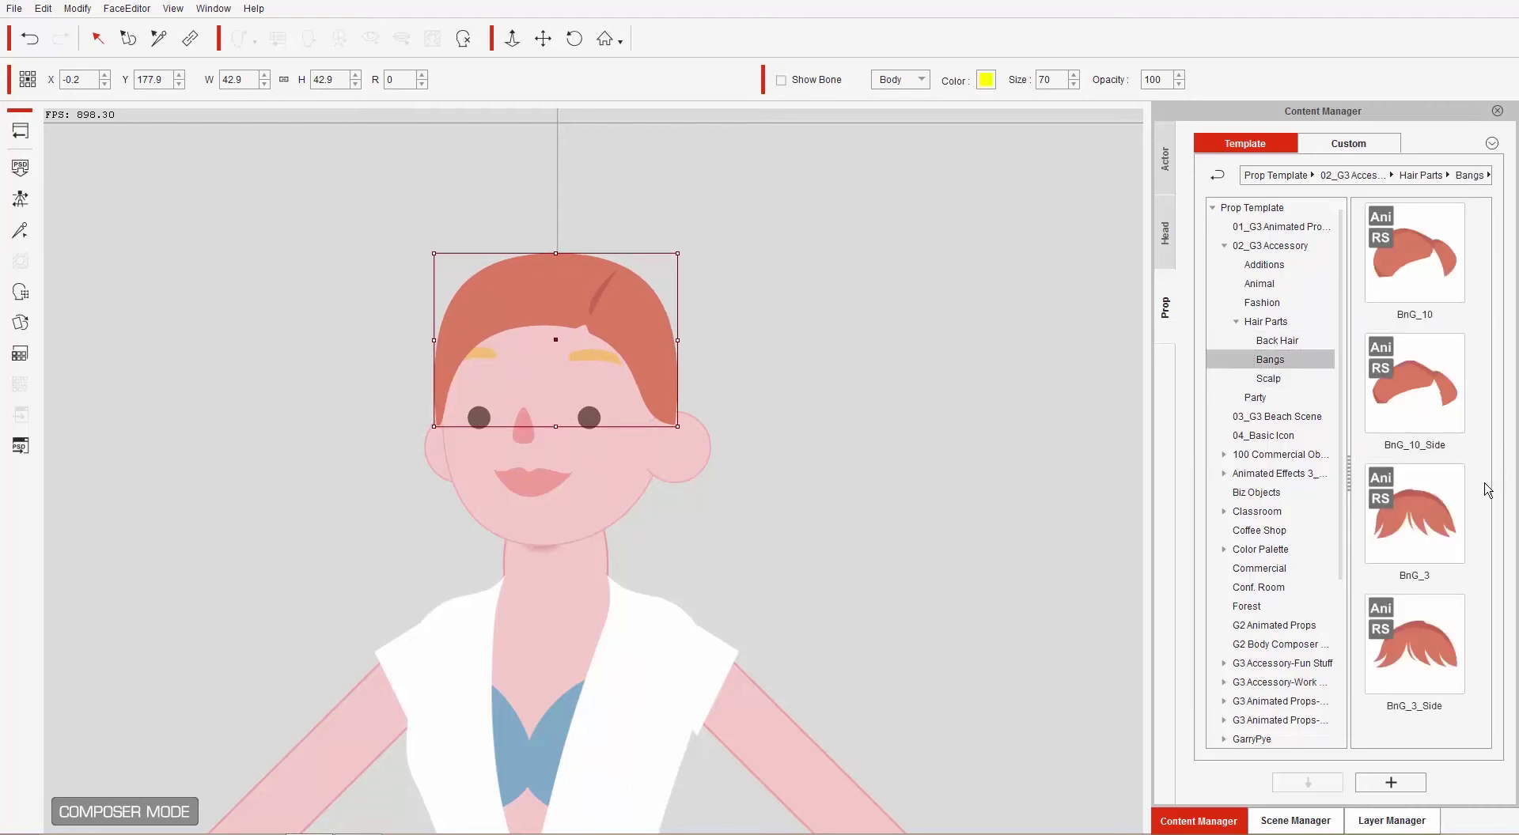
pyautogui.moveTo(1444, 393); pyautogui.dragTo(630, 471)
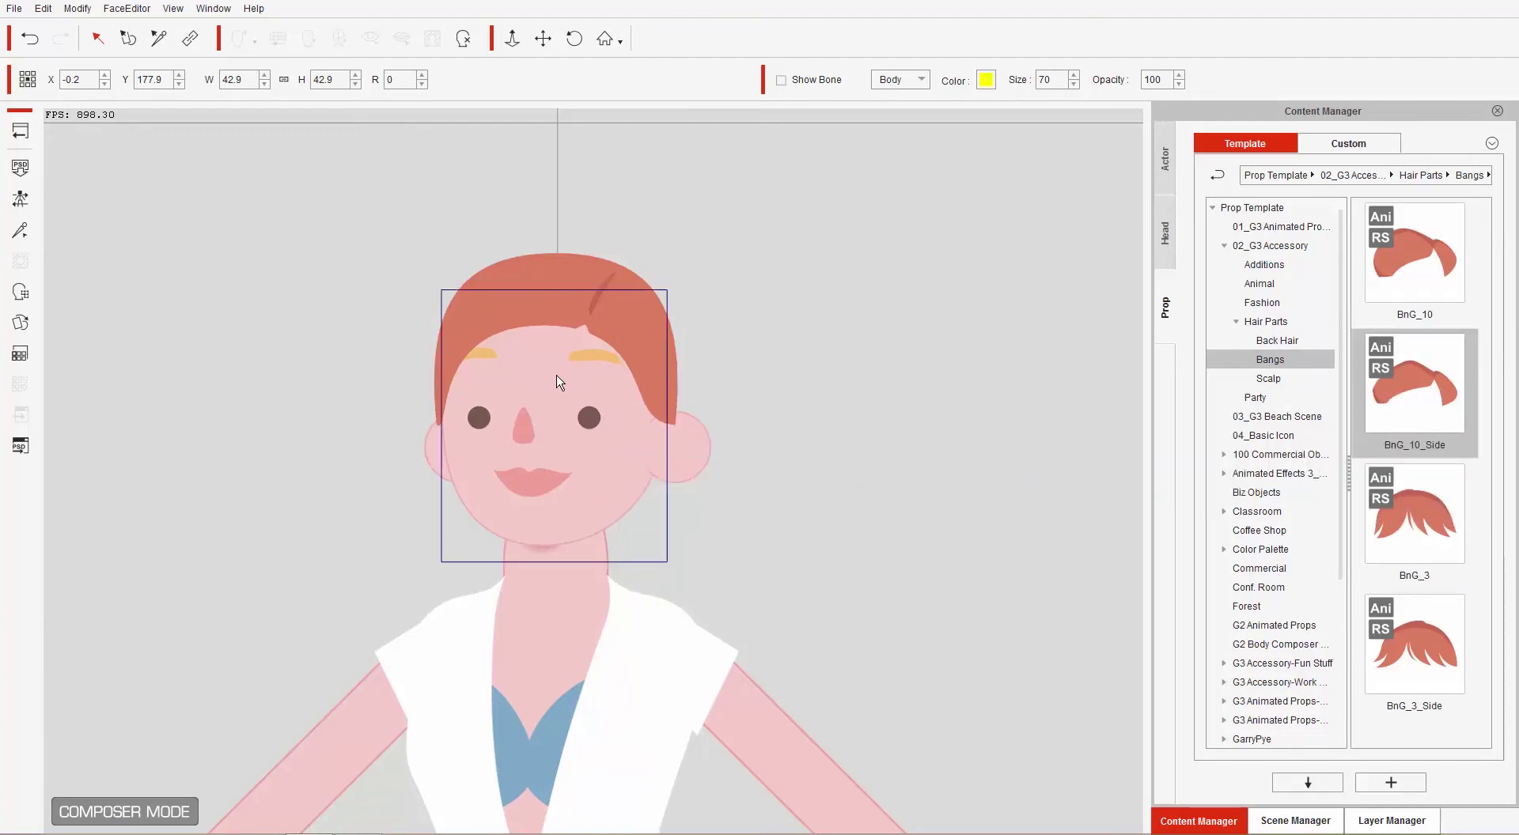
pyautogui.moveTo(827, 360); pyautogui.dragTo(654, 360)
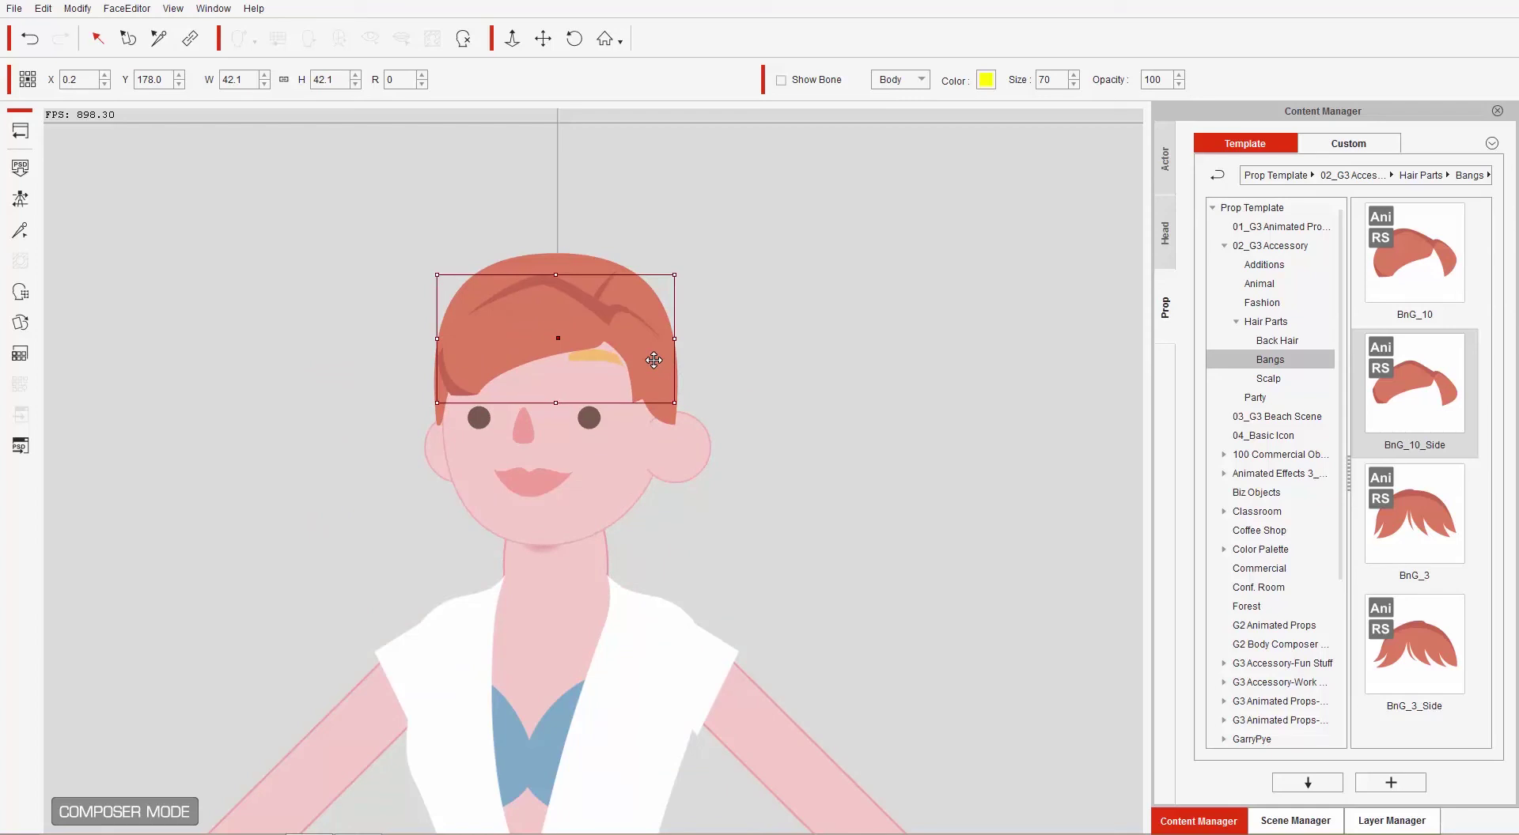
pyautogui.moveTo(674, 274); pyautogui.dragTo(679, 274)
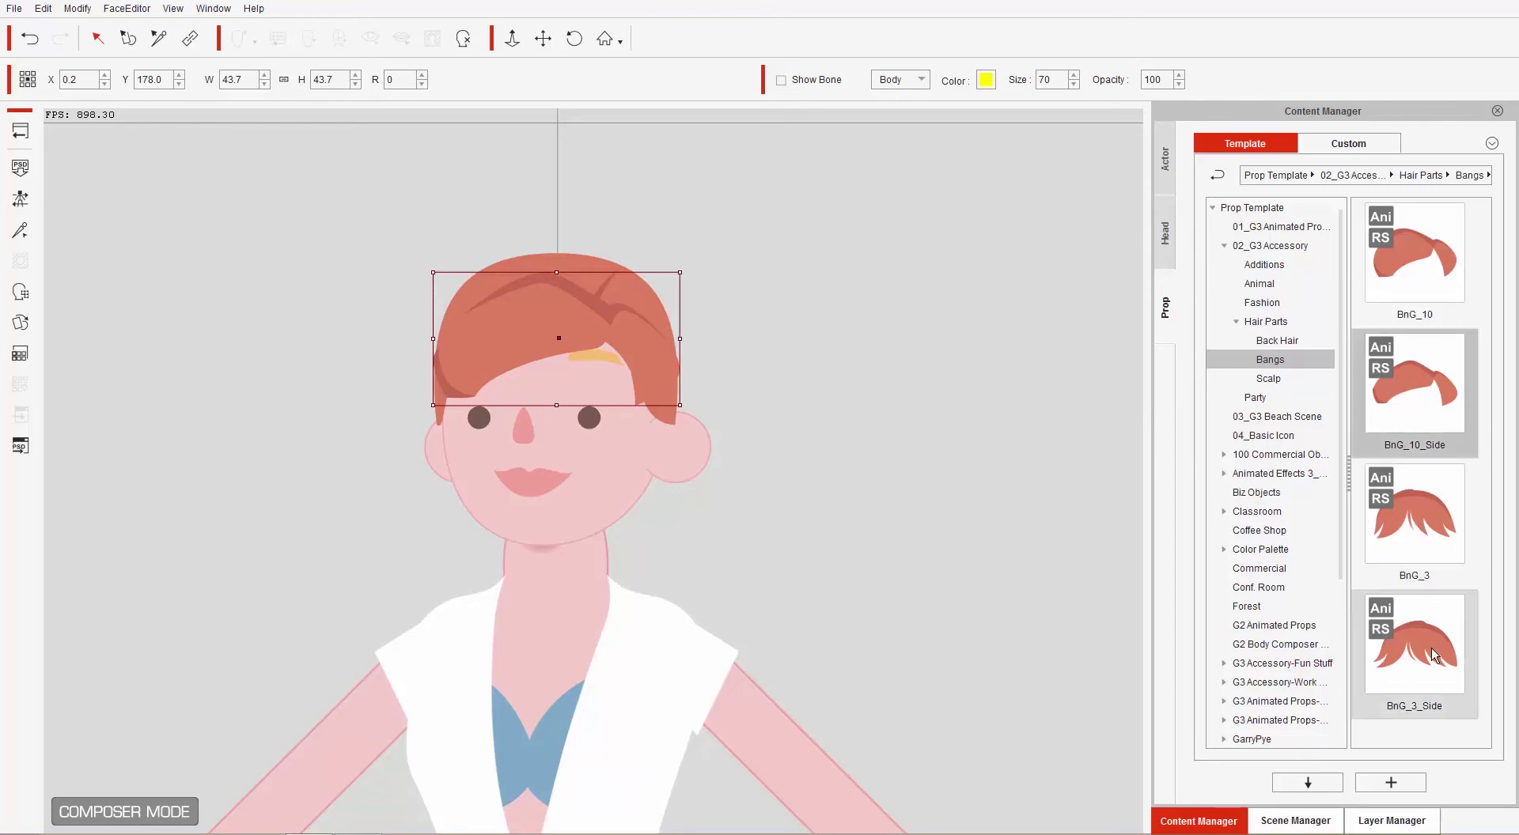
# Step: Replace the bangs with BnG_3_Side, scaled to about 41.3 and positioned over the forehead
pyautogui.moveTo(1431, 648); pyautogui.dragTo(539, 319)
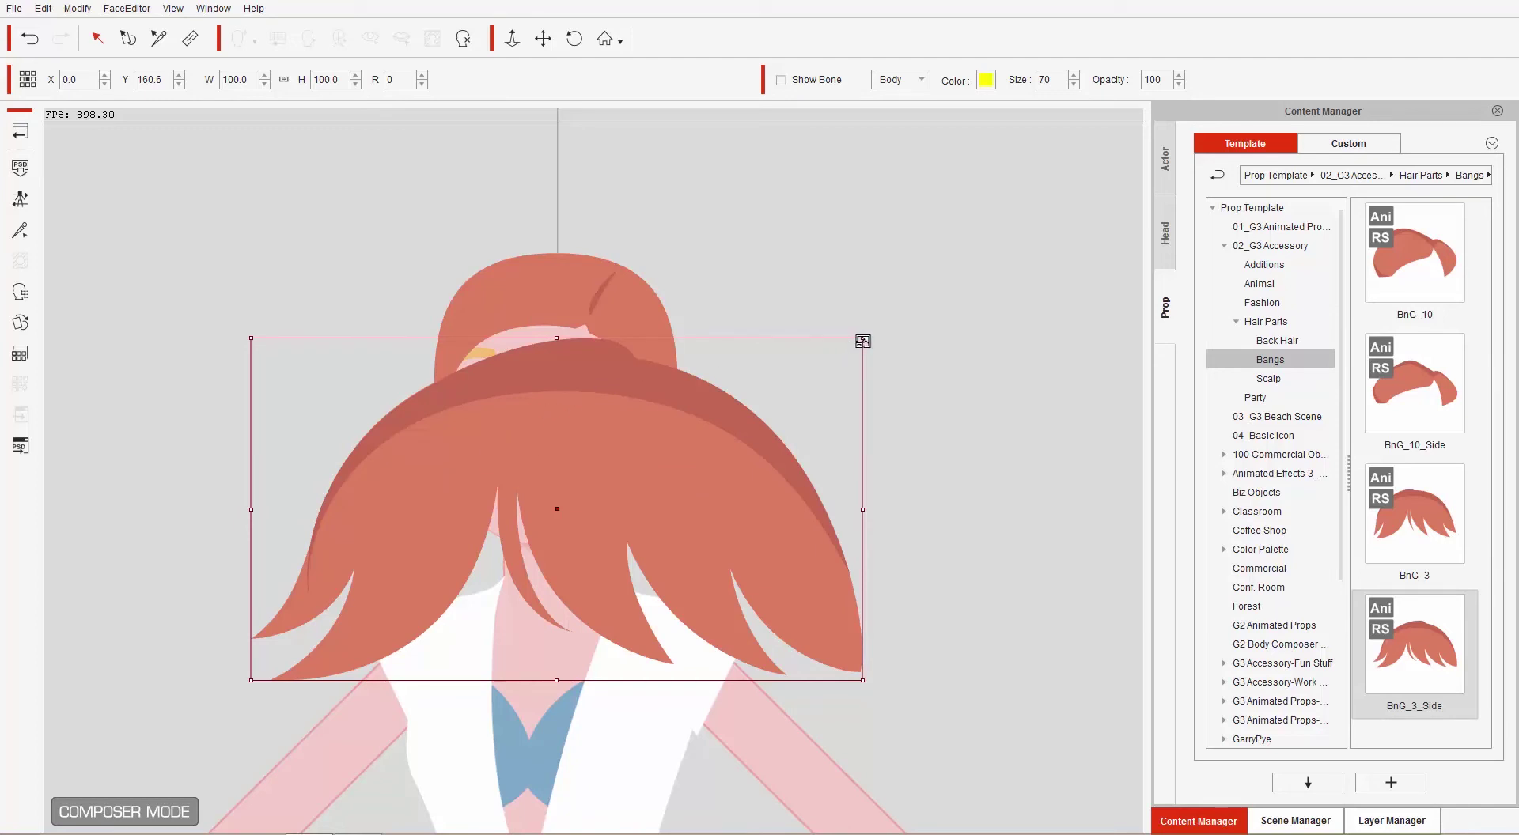
pyautogui.moveTo(862, 340); pyautogui.dragTo(695, 495)
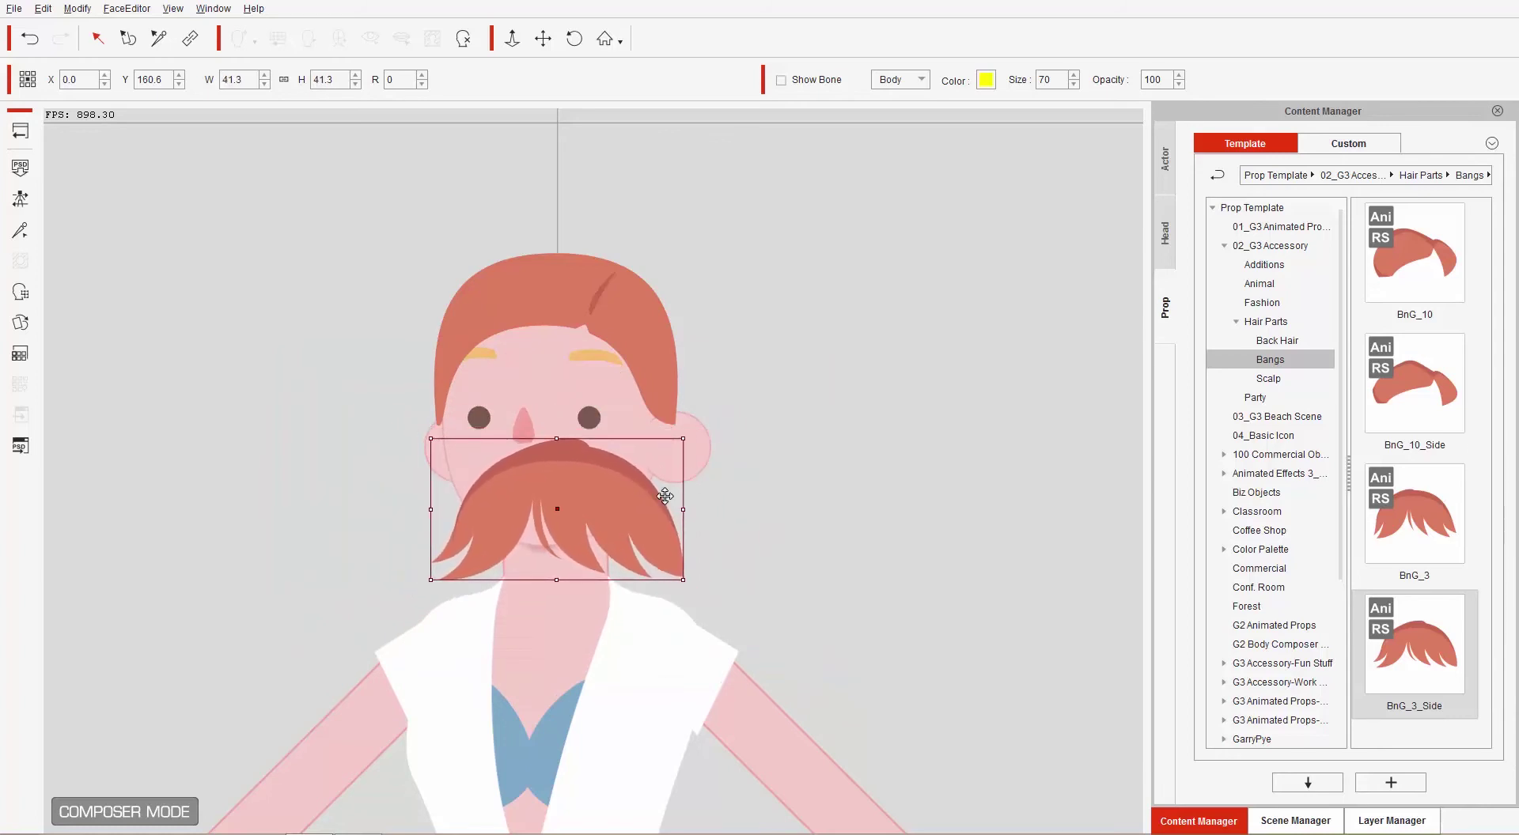
pyautogui.moveTo(621, 499); pyautogui.dragTo(609, 363)
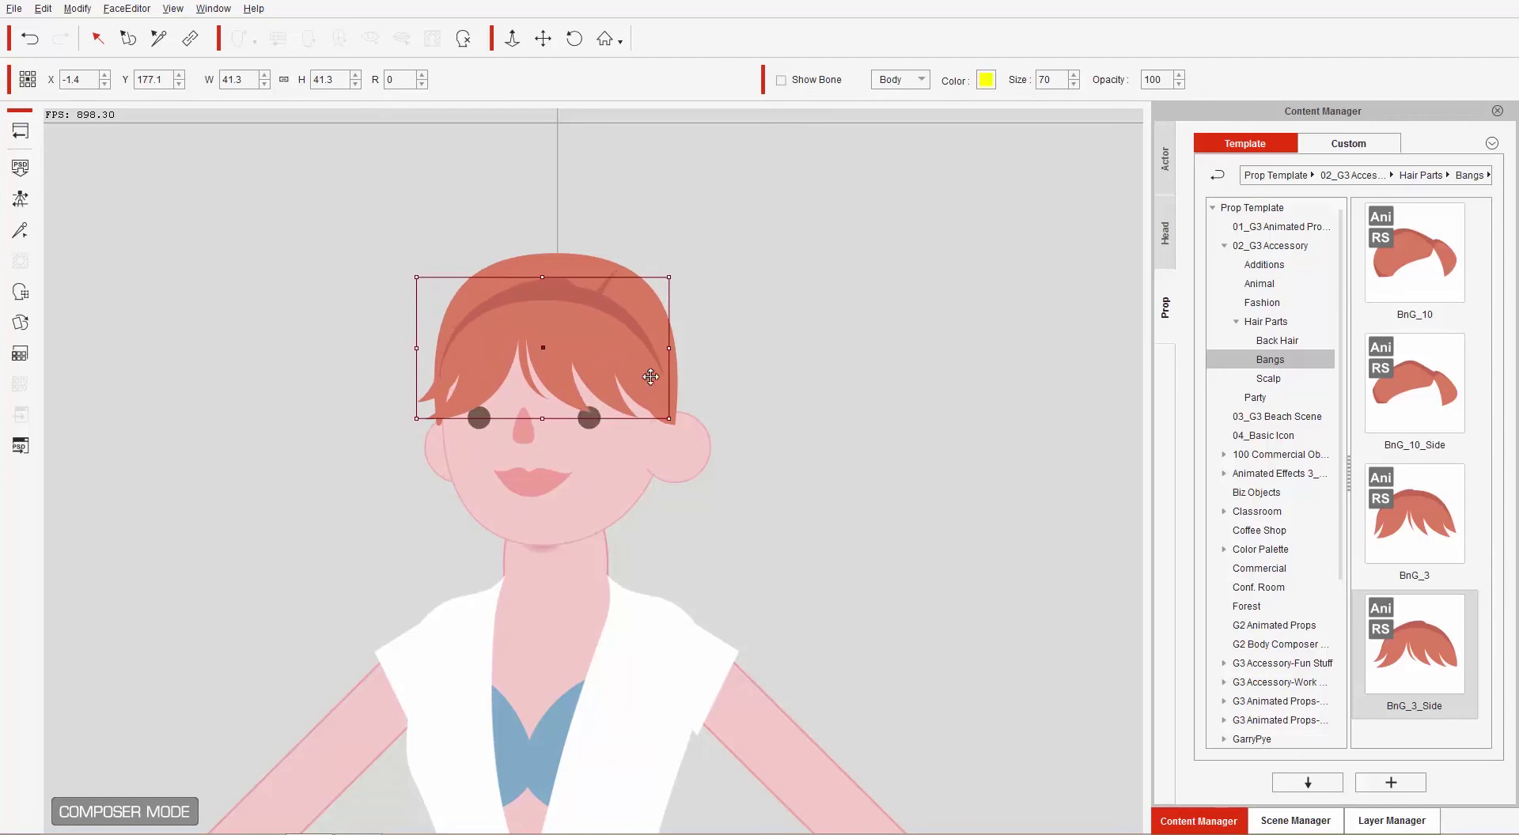
# Step: Attach the BcH_3_Side back hair to the face, scaled to about 39.9 and placed over the head
pyautogui.click(1279, 341)
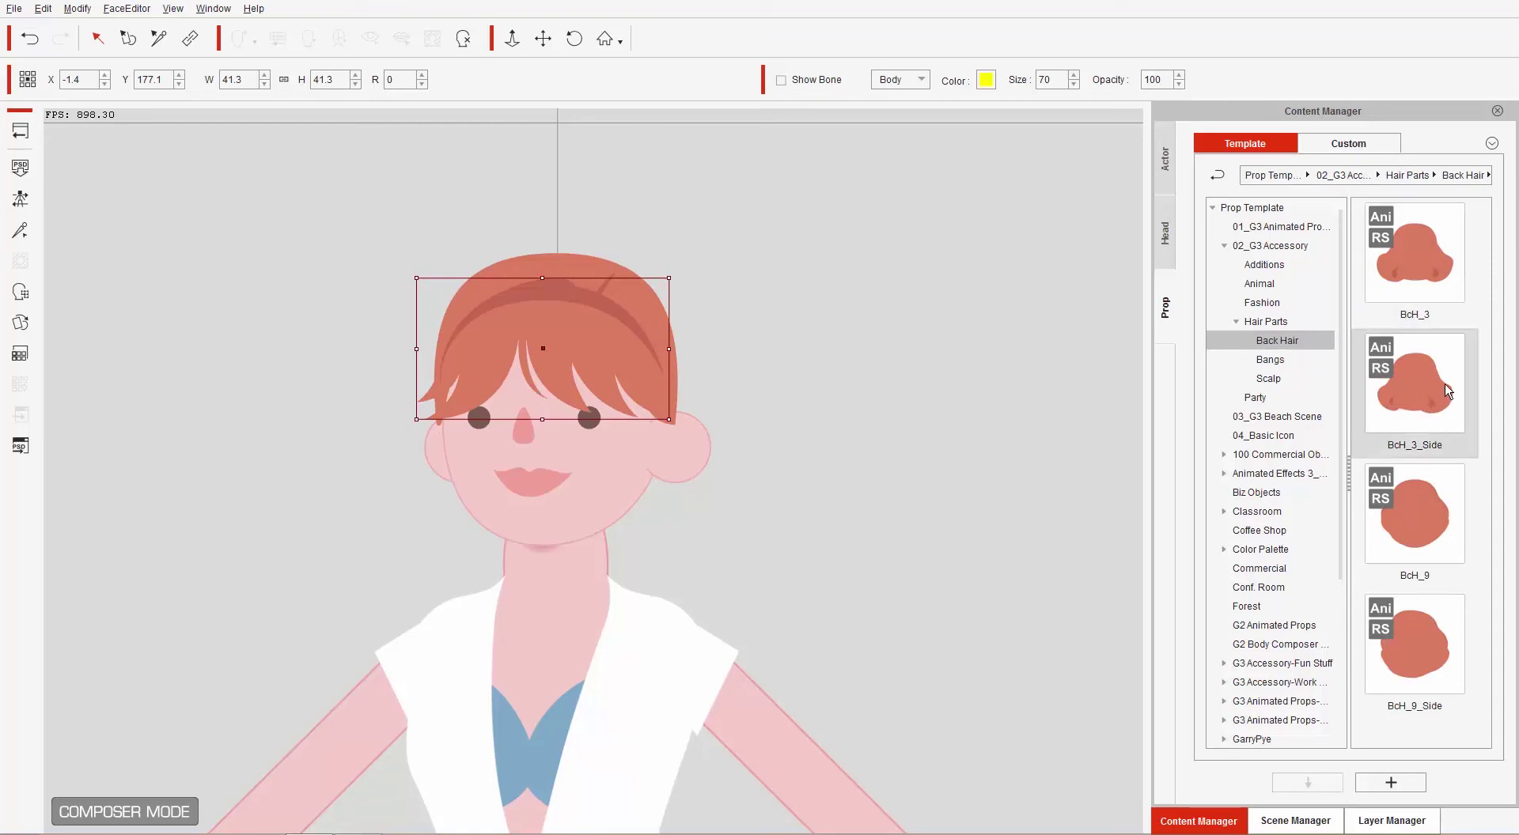
pyautogui.moveTo(1448, 399); pyautogui.dragTo(581, 504)
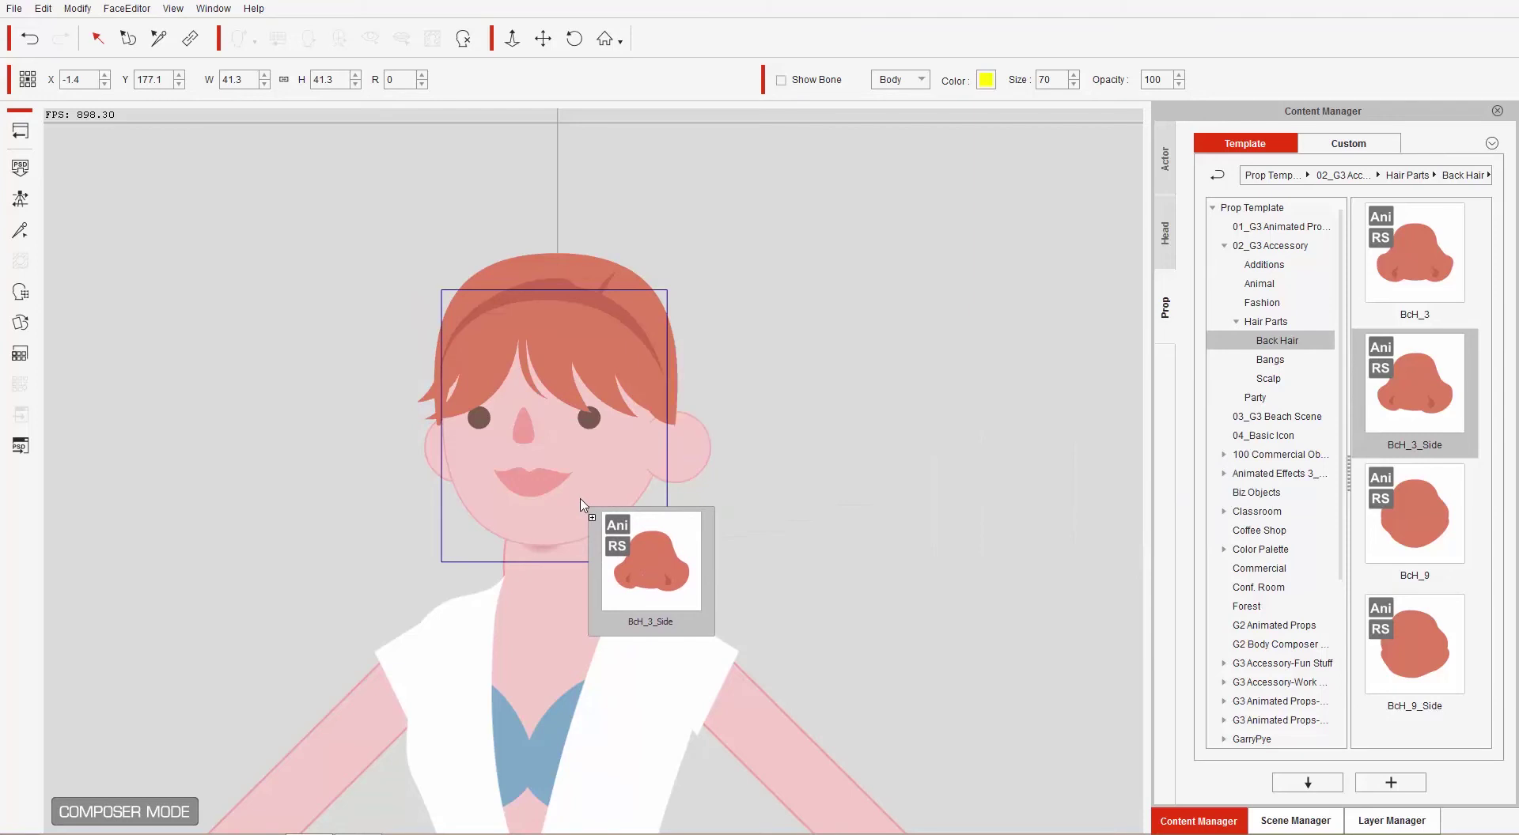
pyautogui.scroll(-3, 787, 413)
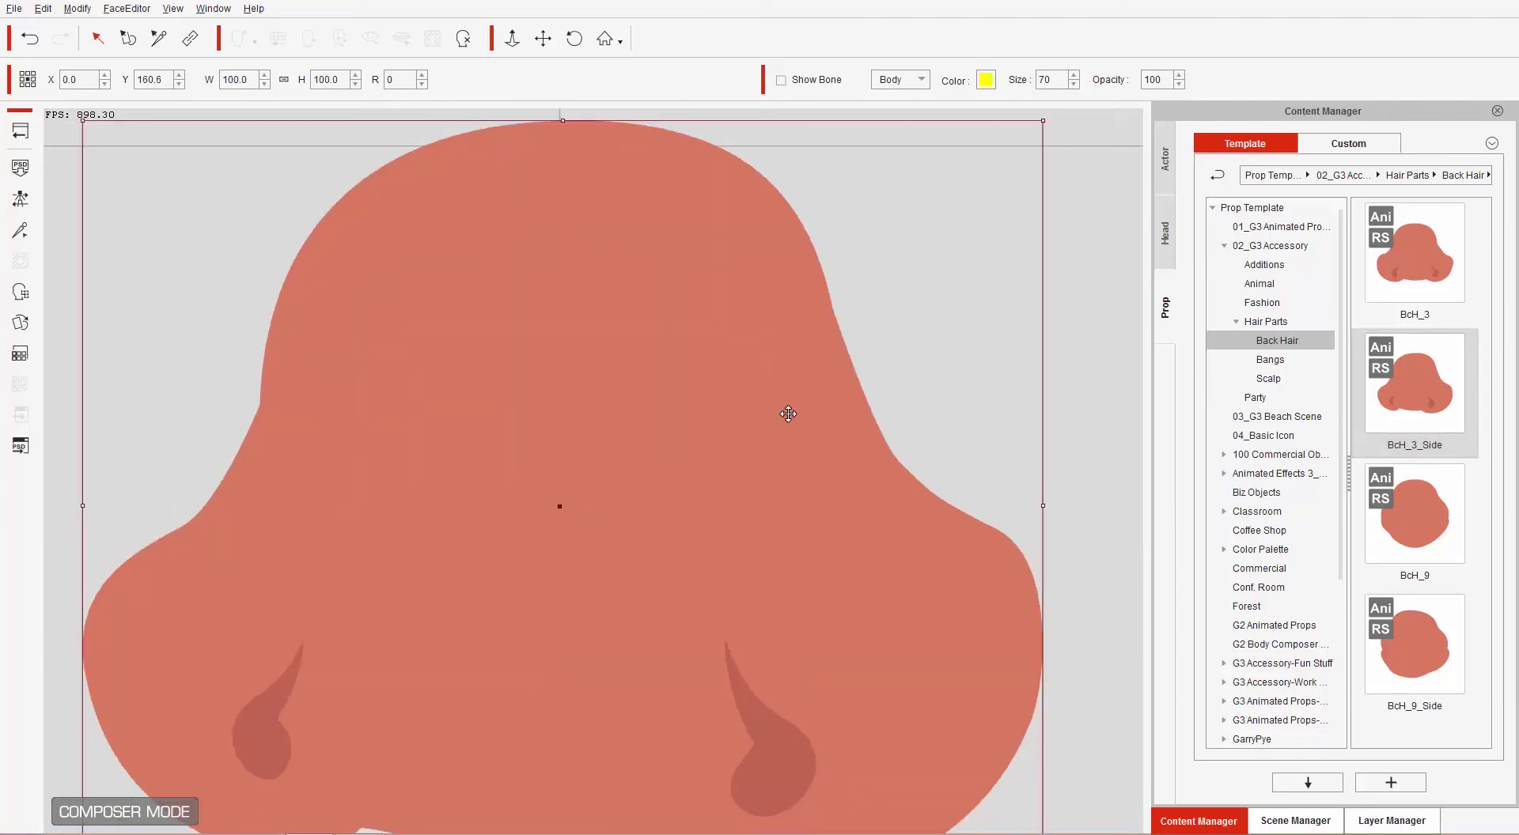
pyautogui.moveTo(912, 223); pyautogui.dragTo(743, 440)
pyautogui.moveTo(627, 488); pyautogui.dragTo(626, 447)
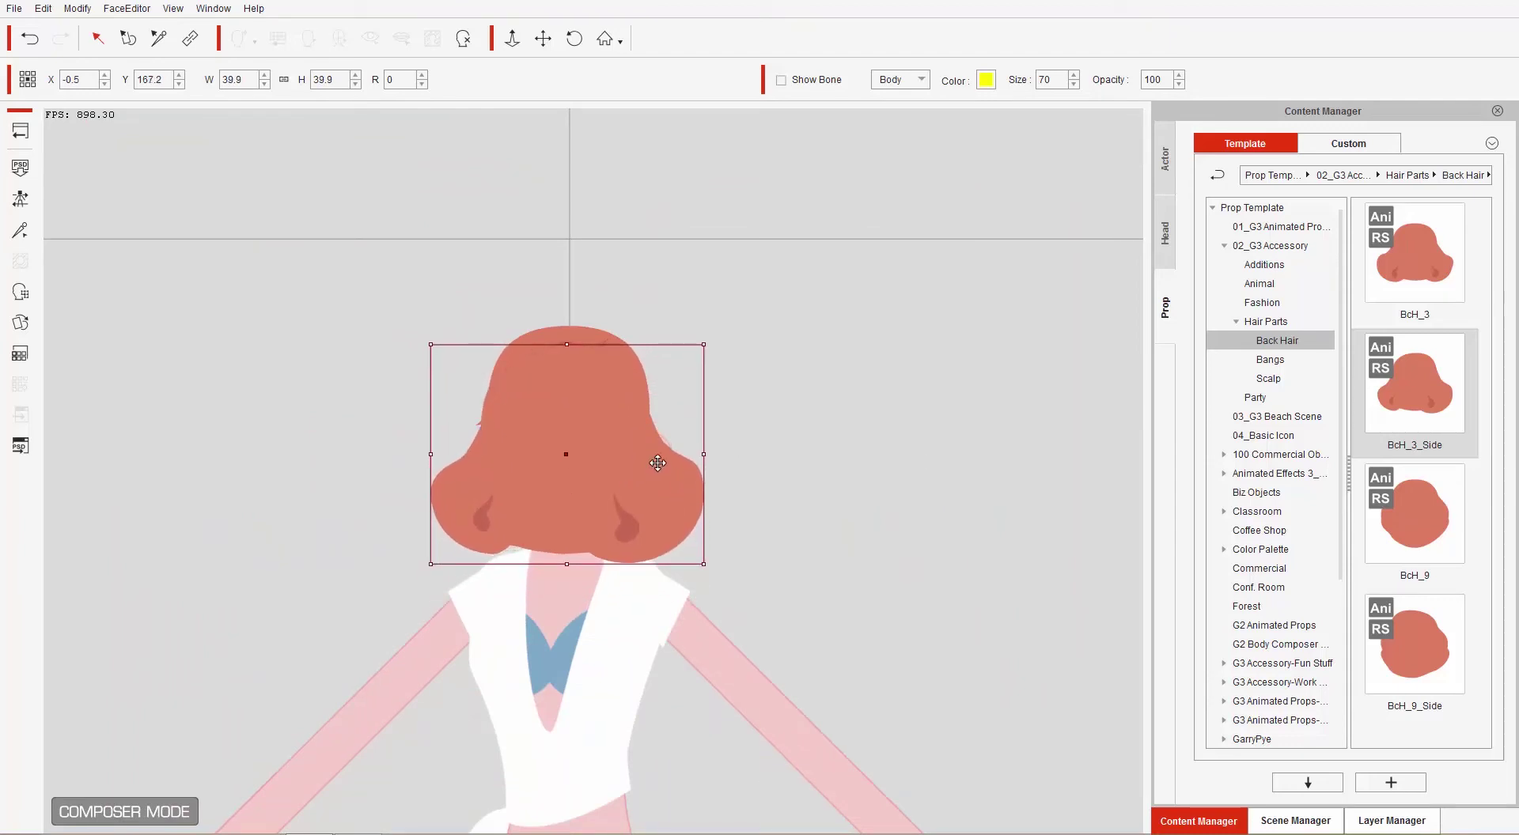
# Step: Collapse the layer list and move the BcH_3_Side back hair to the end of the layer order, behind all body parts
pyautogui.click(1403, 819)
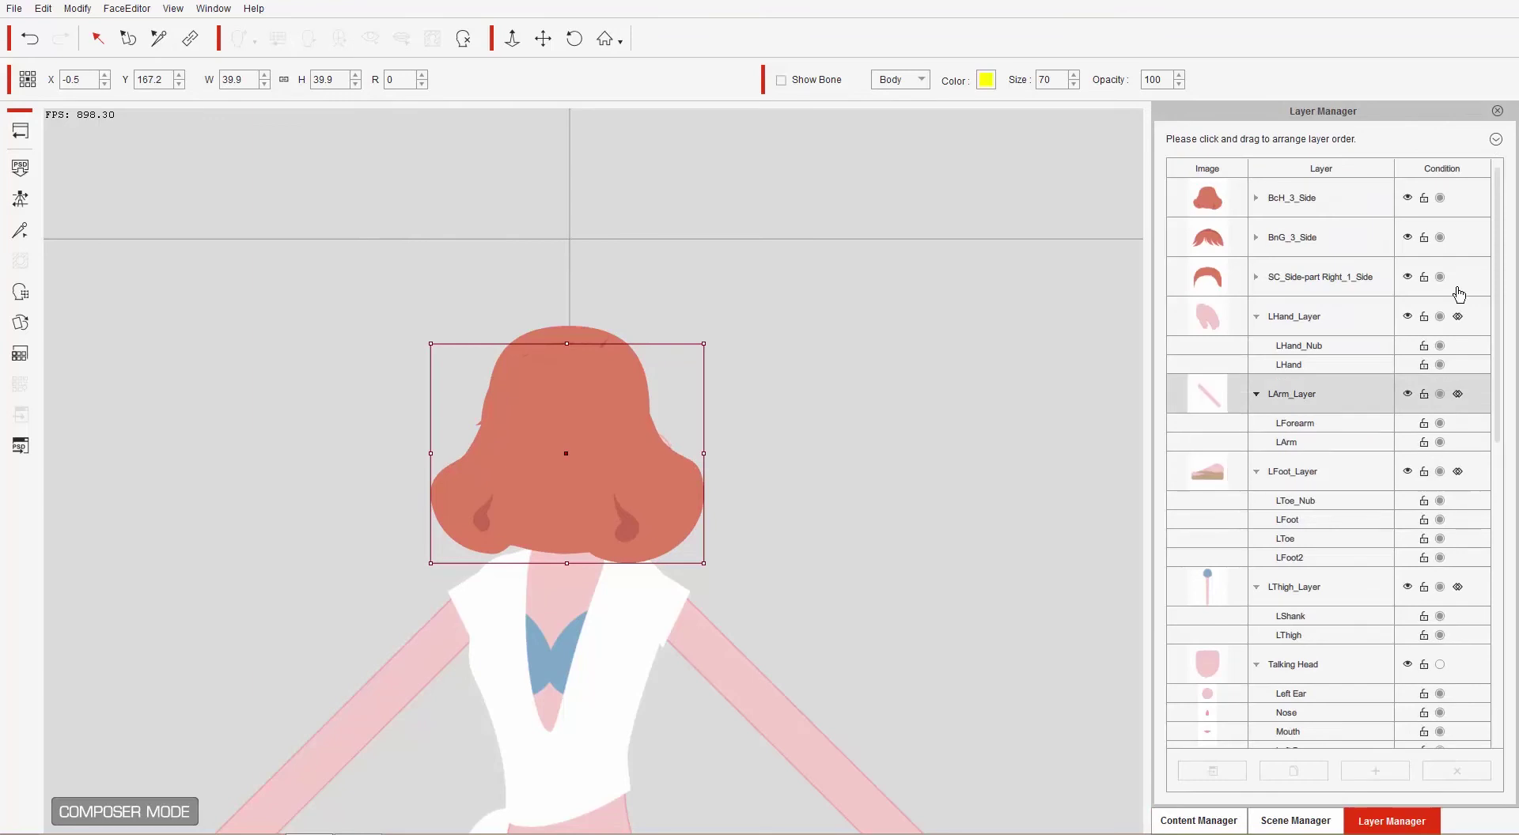
pyautogui.click(1495, 140)
pyautogui.click(1449, 224)
pyautogui.click(1313, 204)
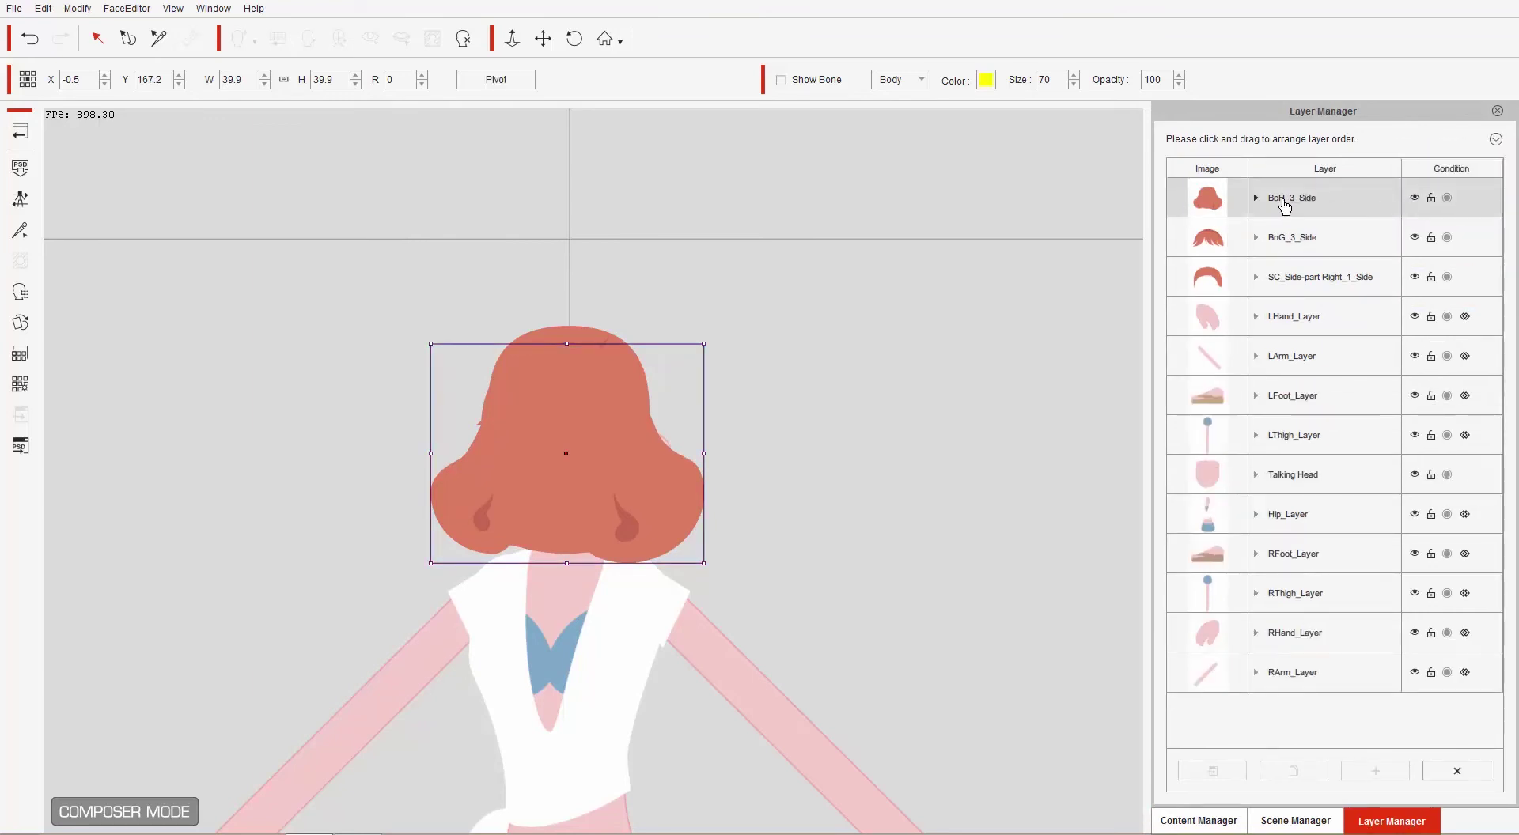
pyautogui.moveTo(1297, 205); pyautogui.dragTo(1320, 682)
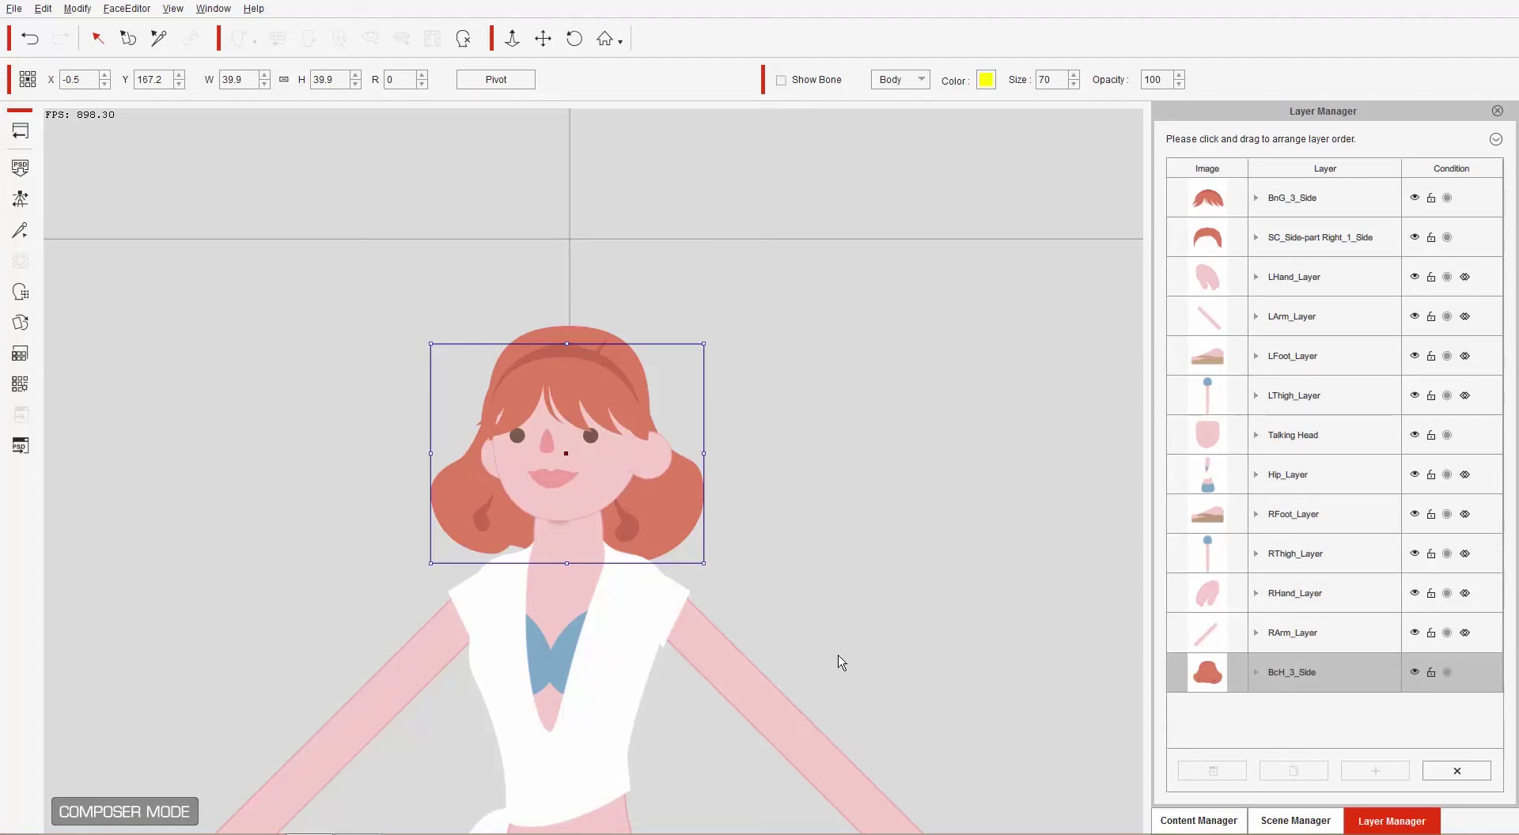
# Step: Select the Talking Head and run the face preview to check how the face moves with the hair, ending the preview after
pyautogui.scroll(4, 810, 510)
pyautogui.scroll(-4, 810, 505)
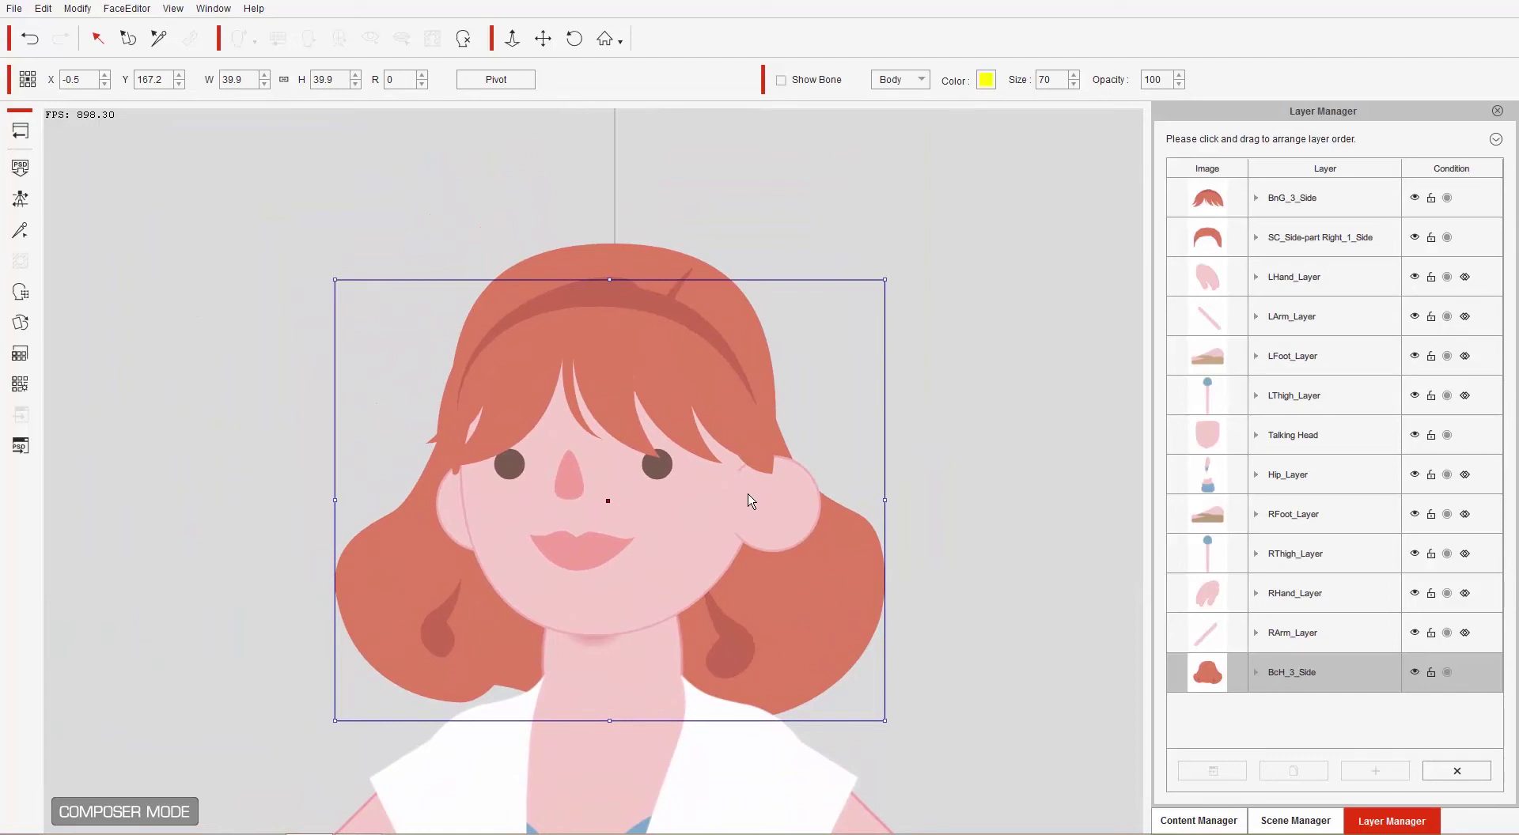
pyautogui.click(671, 553)
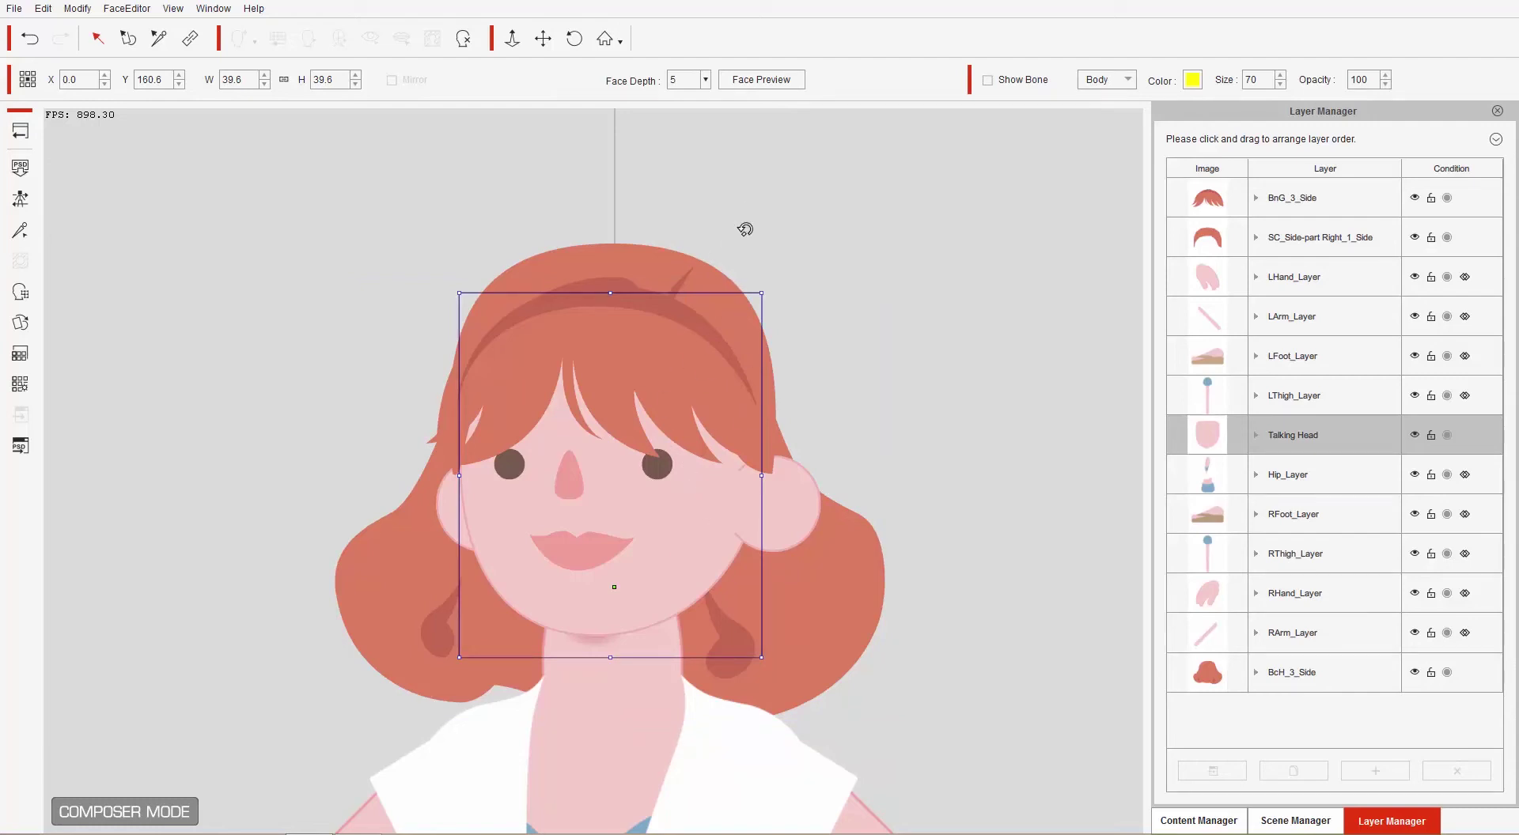
pyautogui.click(768, 81)
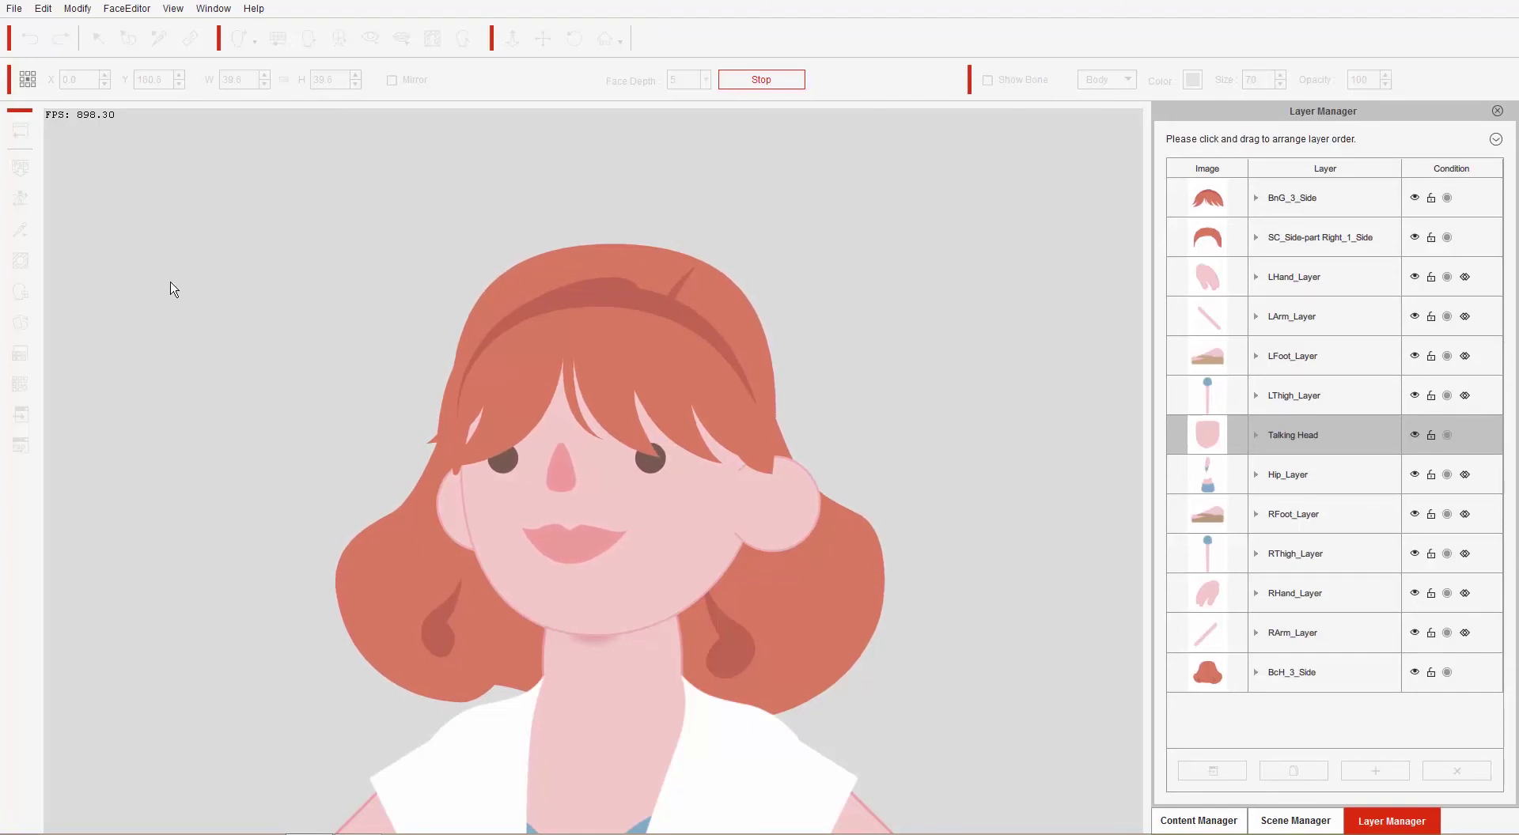
pyautogui.press('Escape')
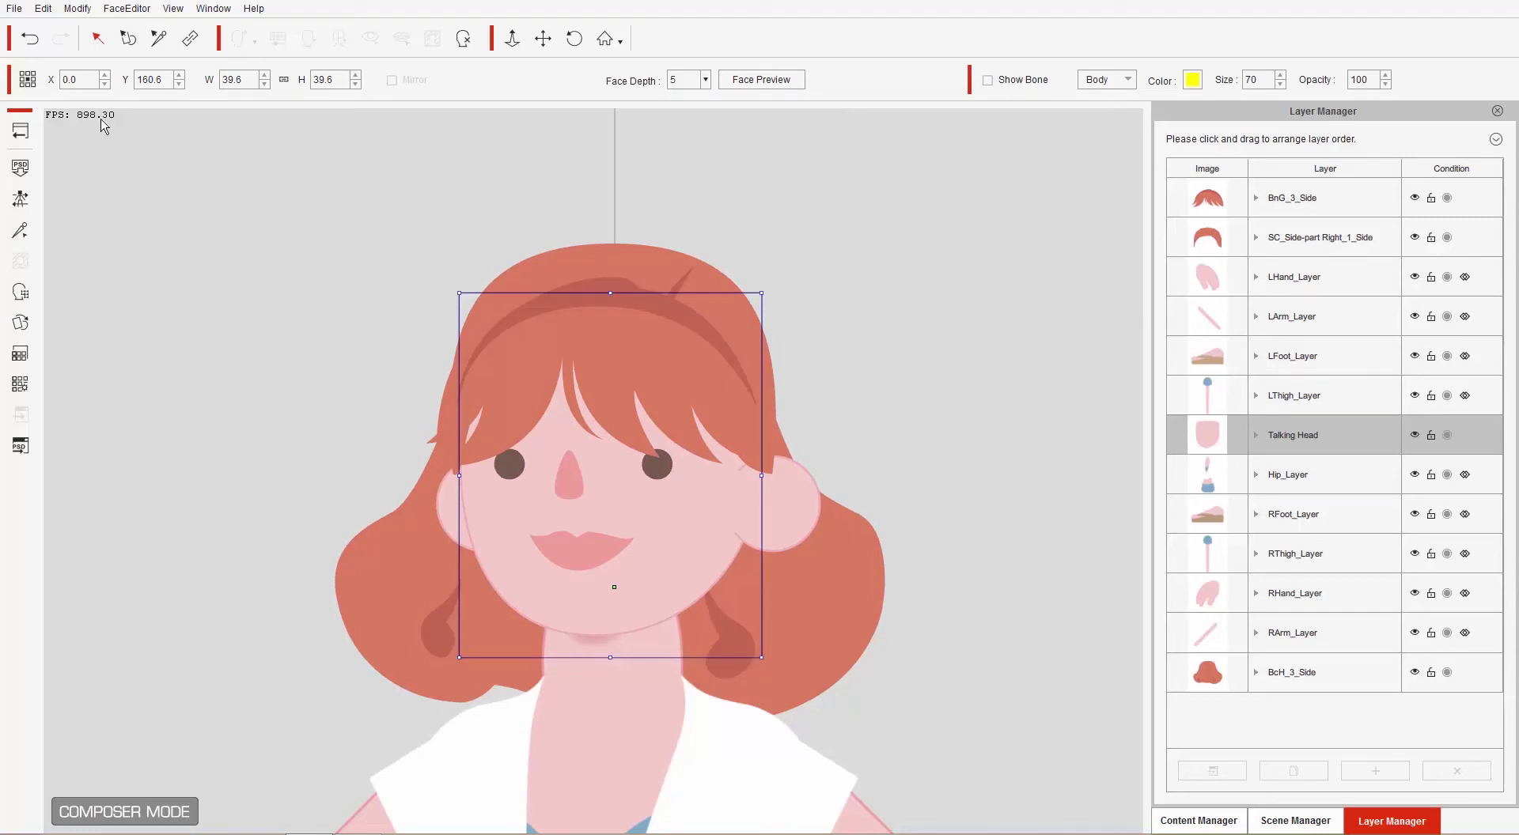
# Step: Return to stage mode, apply the Walking action to the BnG_3_Side bangs, and stop playback at the first frame
pyautogui.click(21, 130)
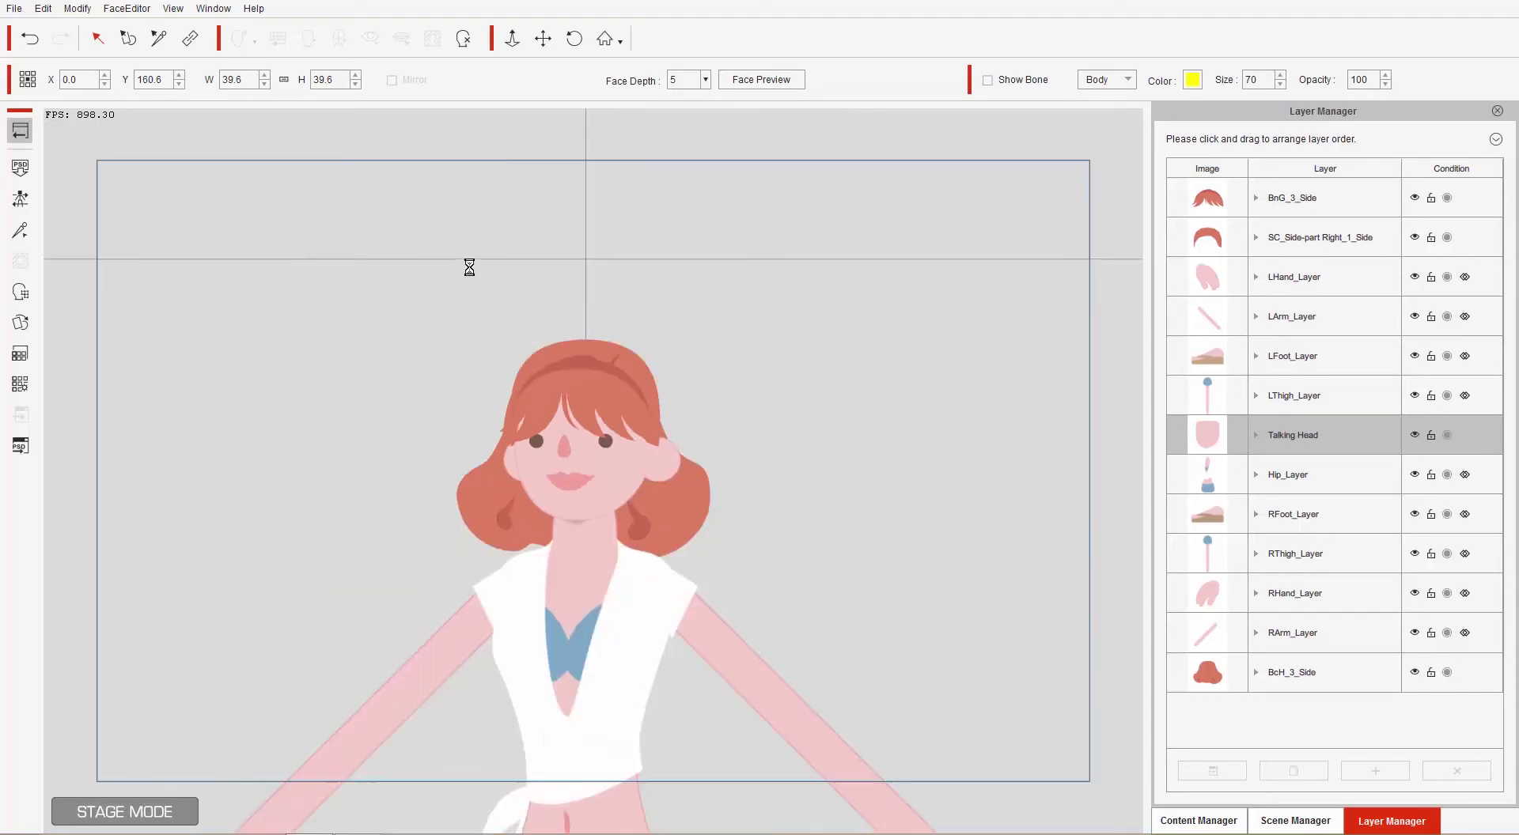
pyautogui.click(598, 364)
pyautogui.rightClick(602, 355)
pyautogui.moveTo(647, 369)
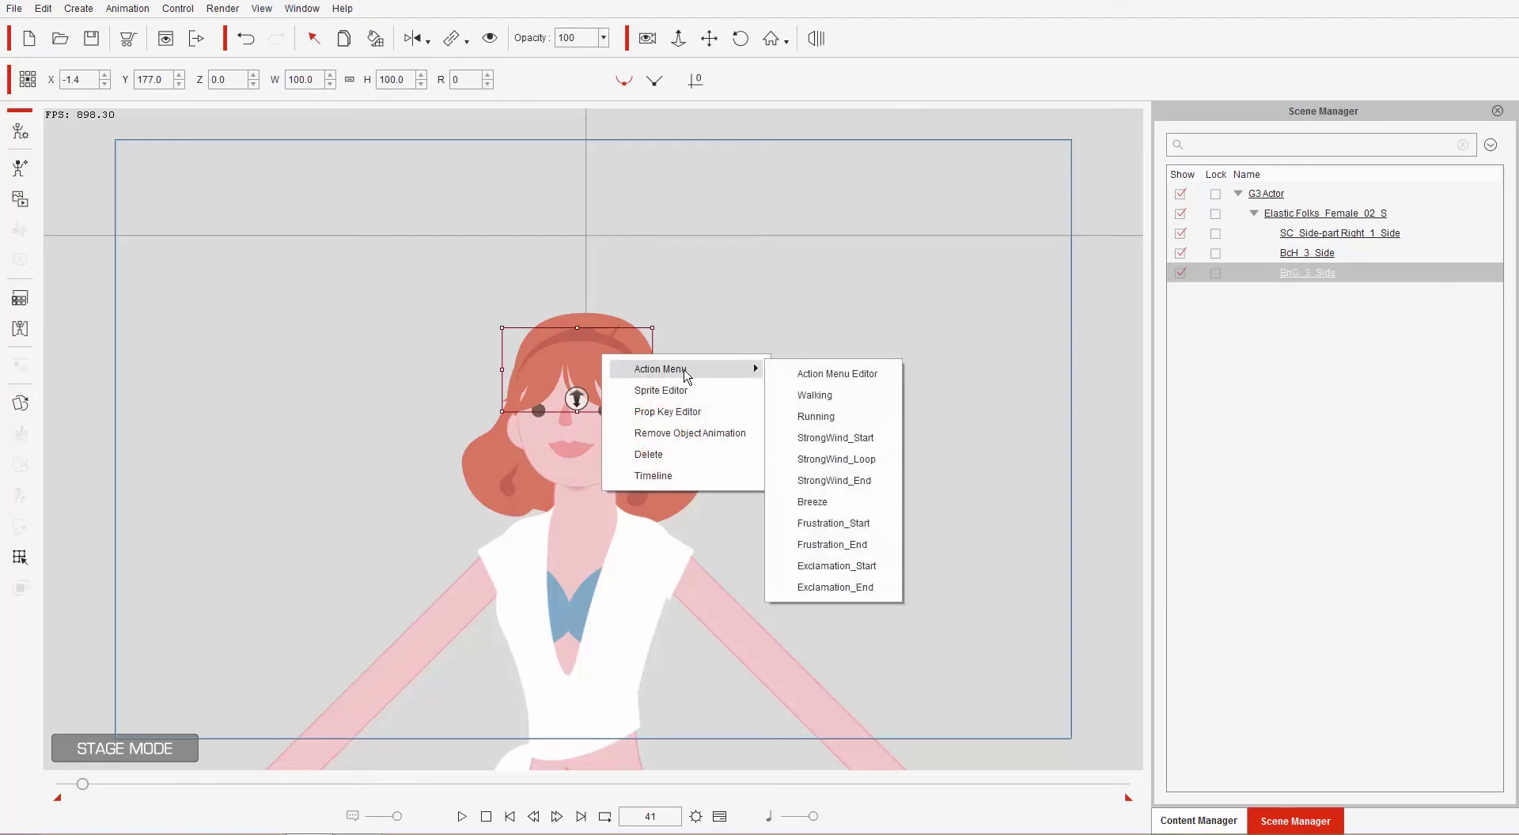
pyautogui.click(815, 394)
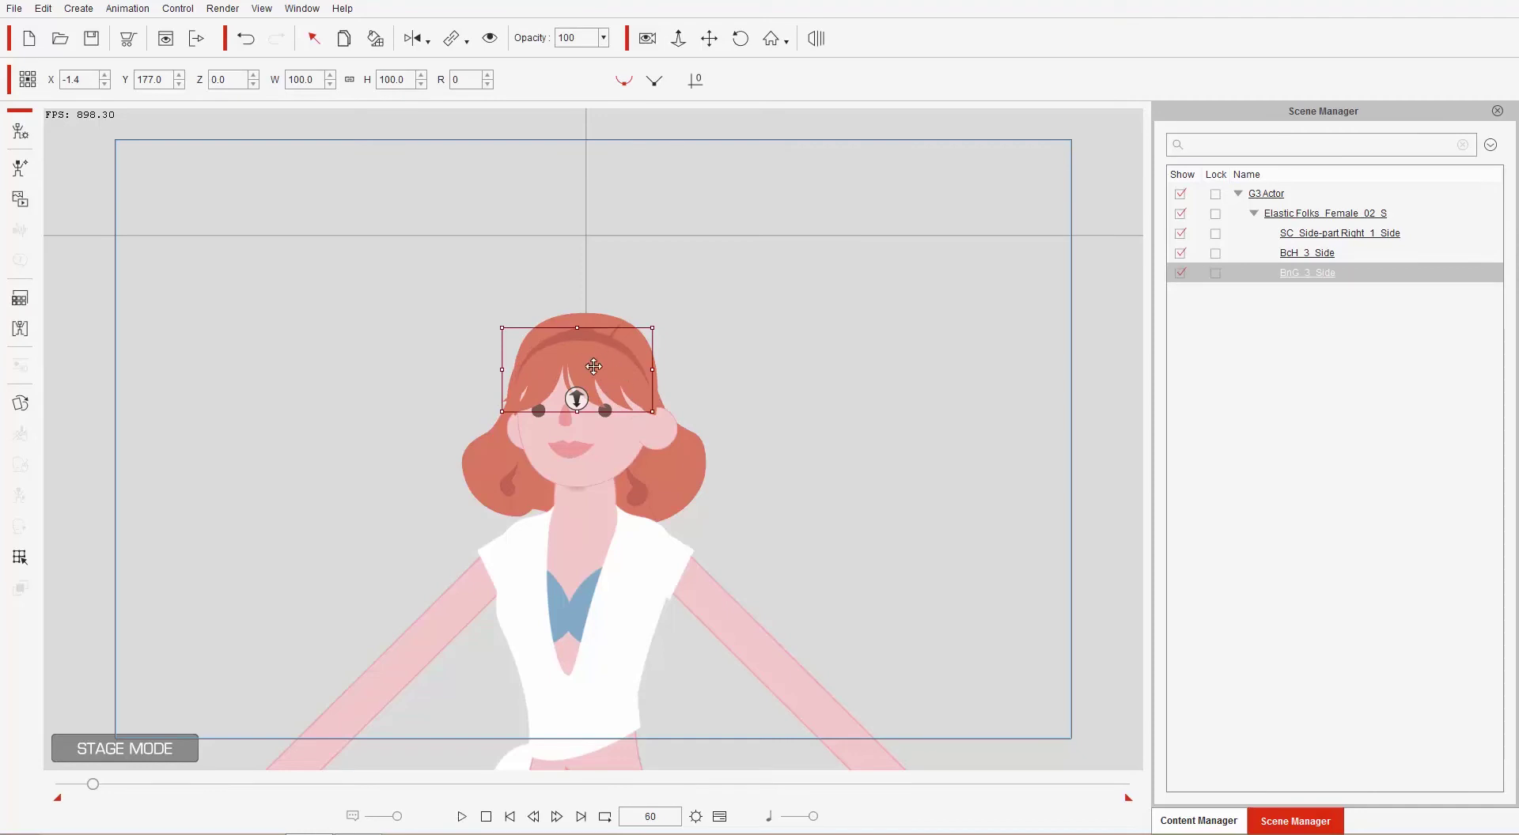
pyautogui.click(485, 816)
# Step: Open the character in composer mode and link the BcH_3_Side back hair to the BnG_3_Side bangs
pyautogui.click(594, 520)
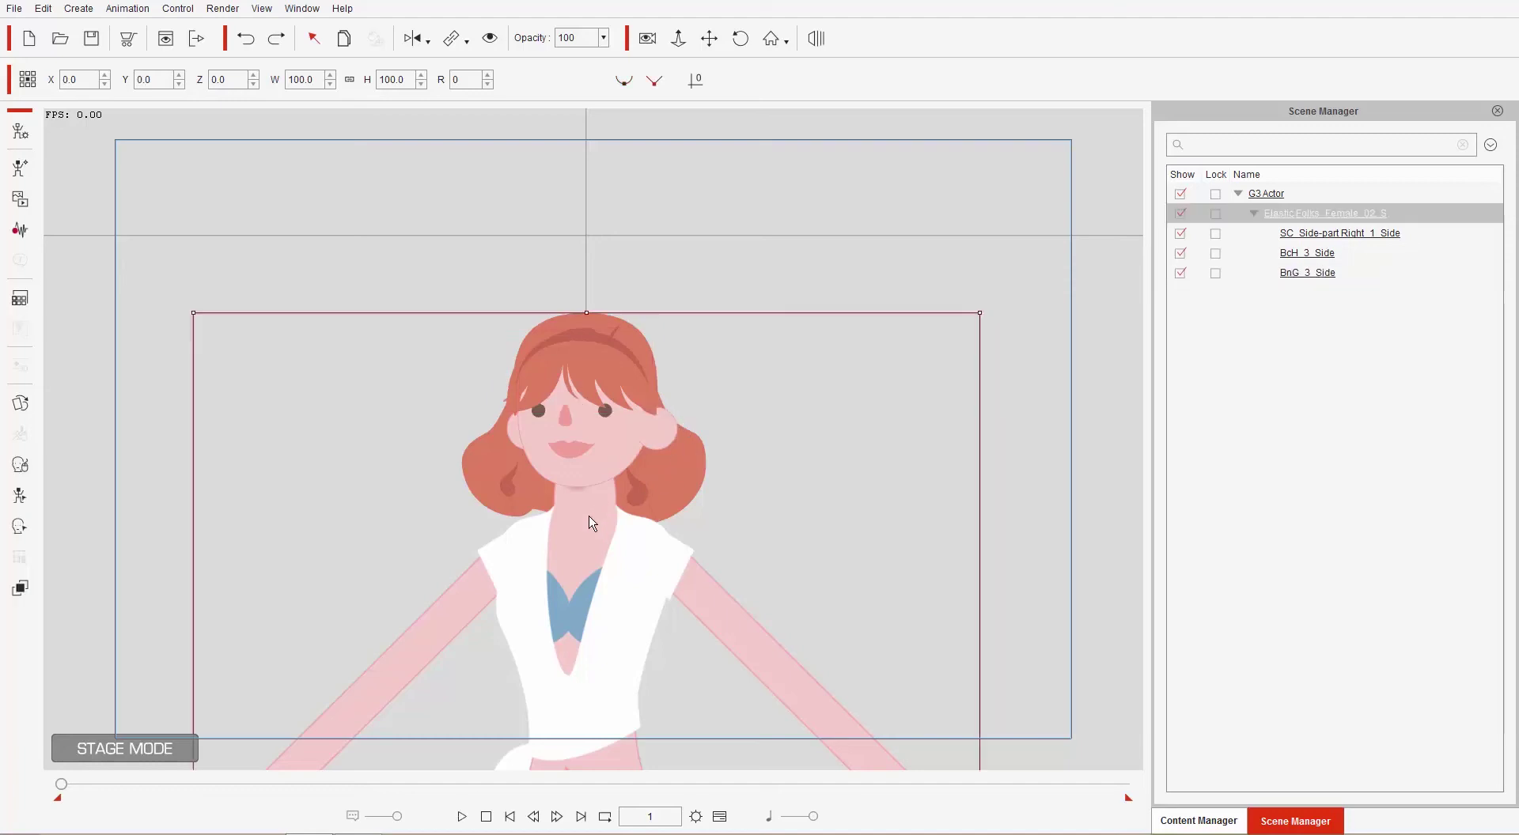
pyautogui.click(26, 139)
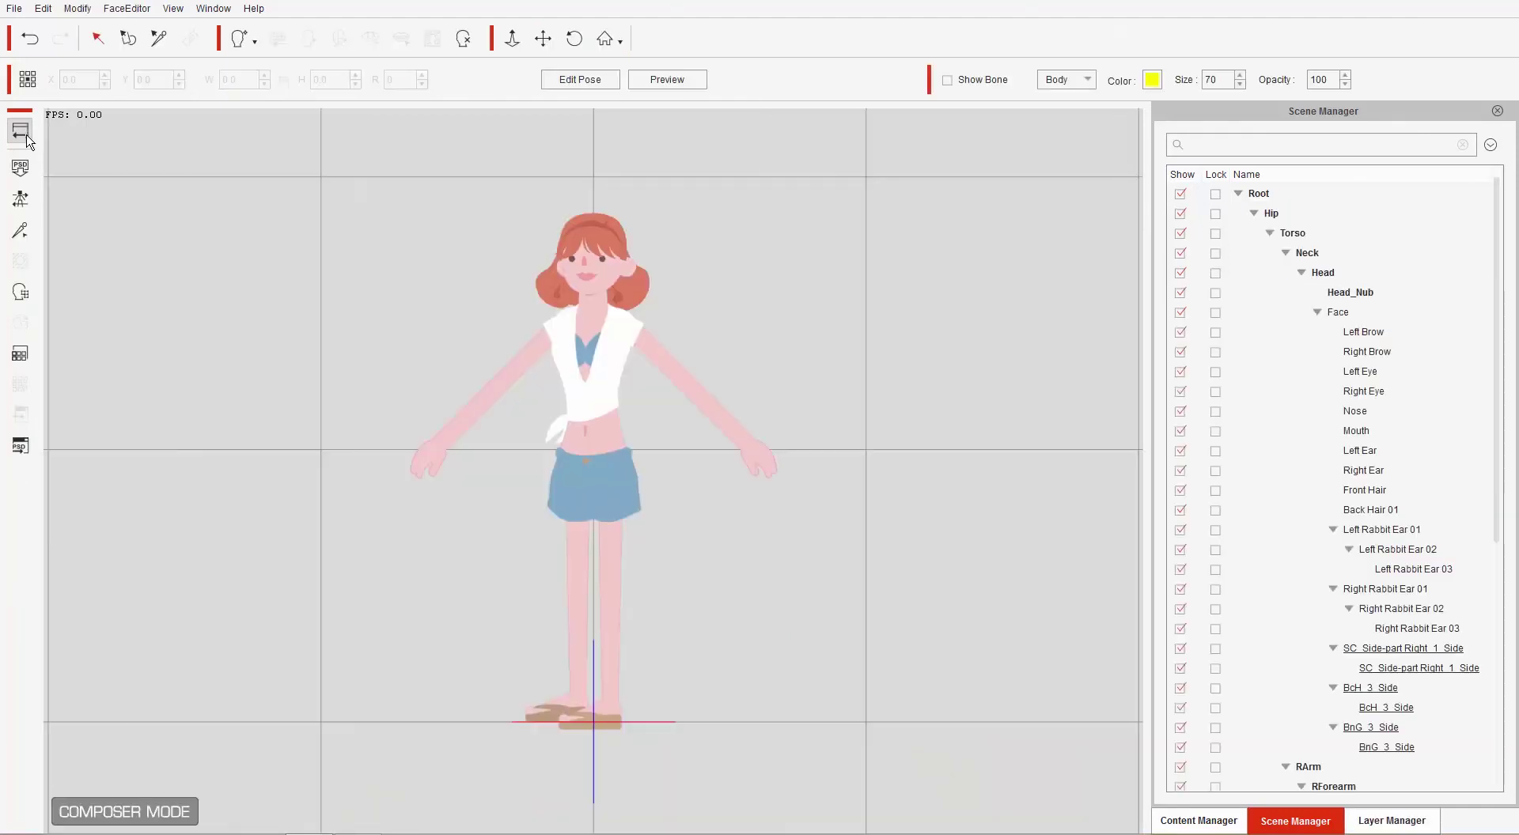
pyautogui.scroll(6, 806, 221)
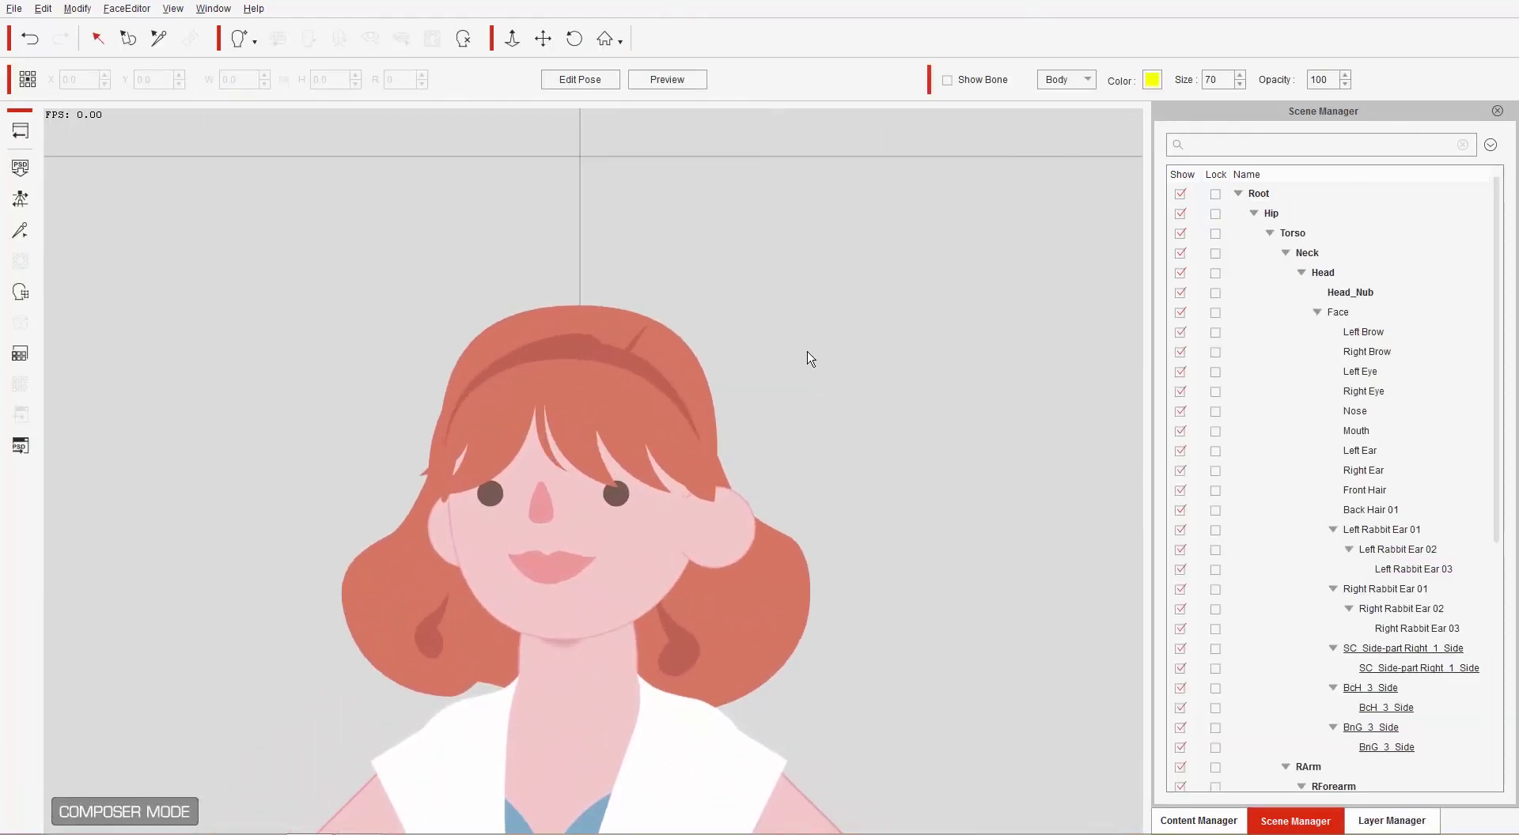
pyautogui.click(750, 608)
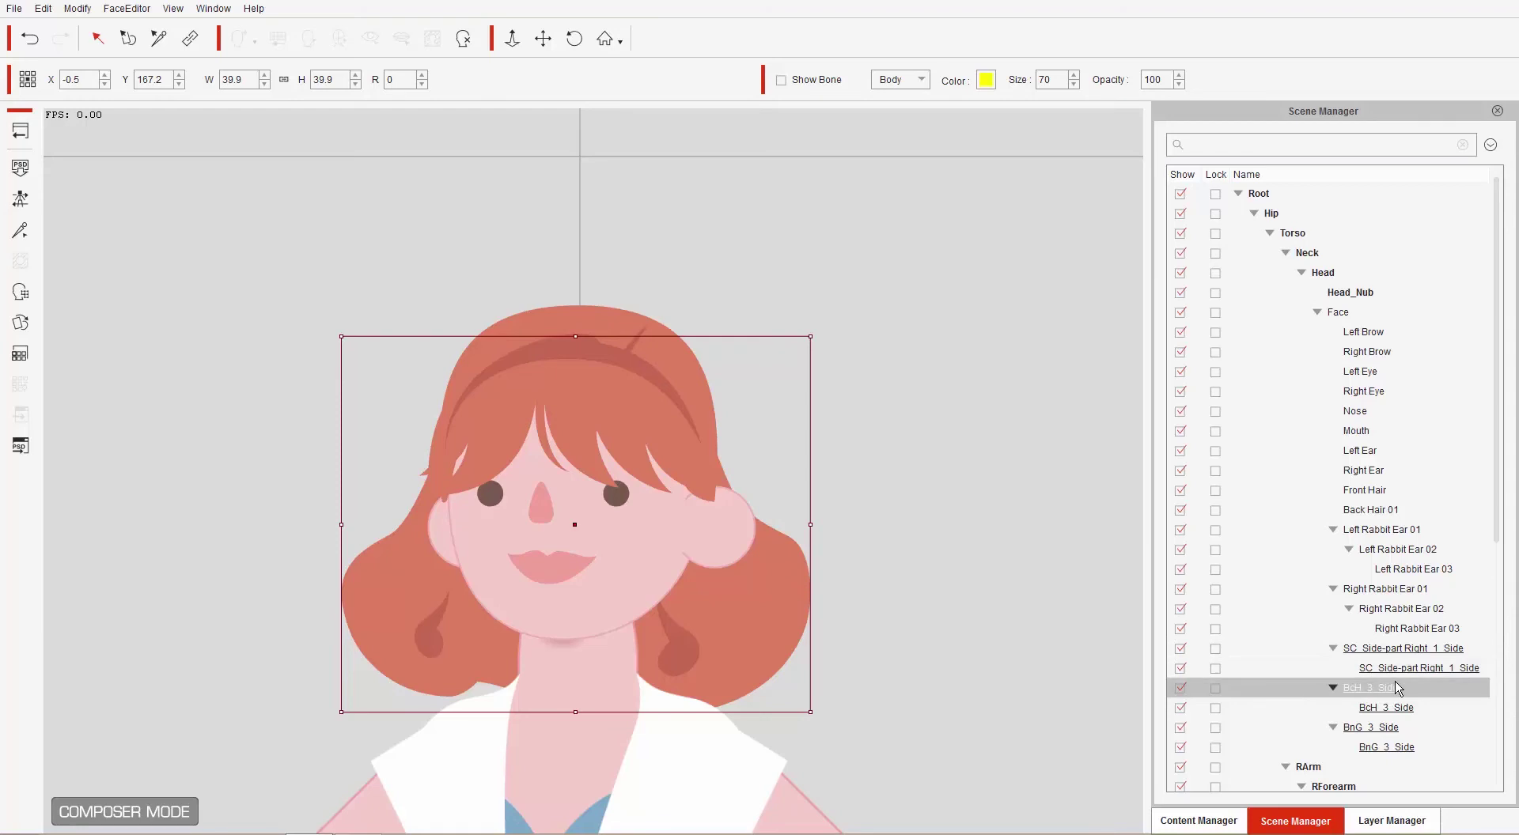
pyautogui.click(190, 39)
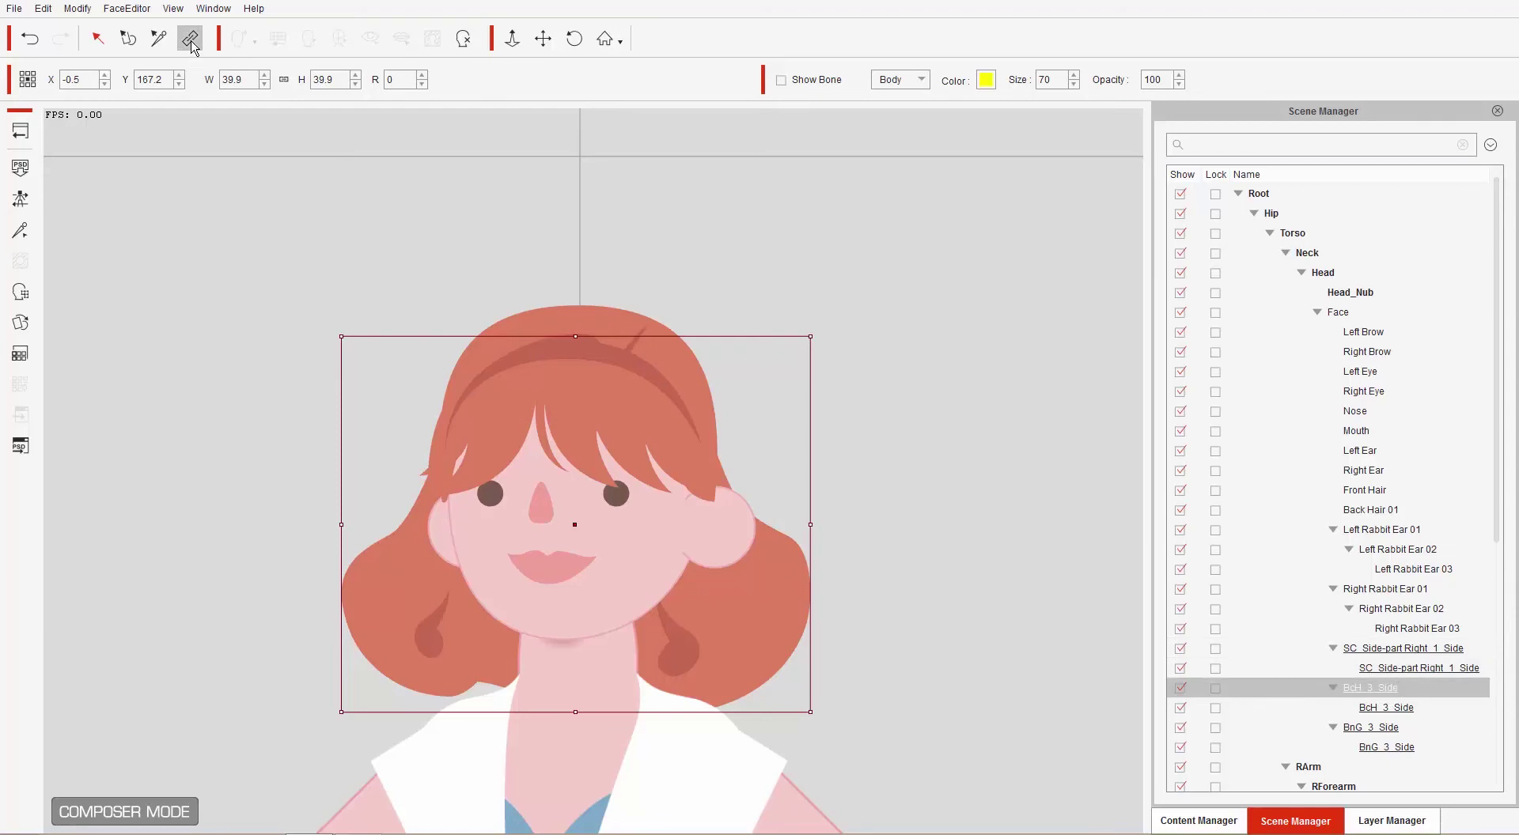
pyautogui.click(598, 406)
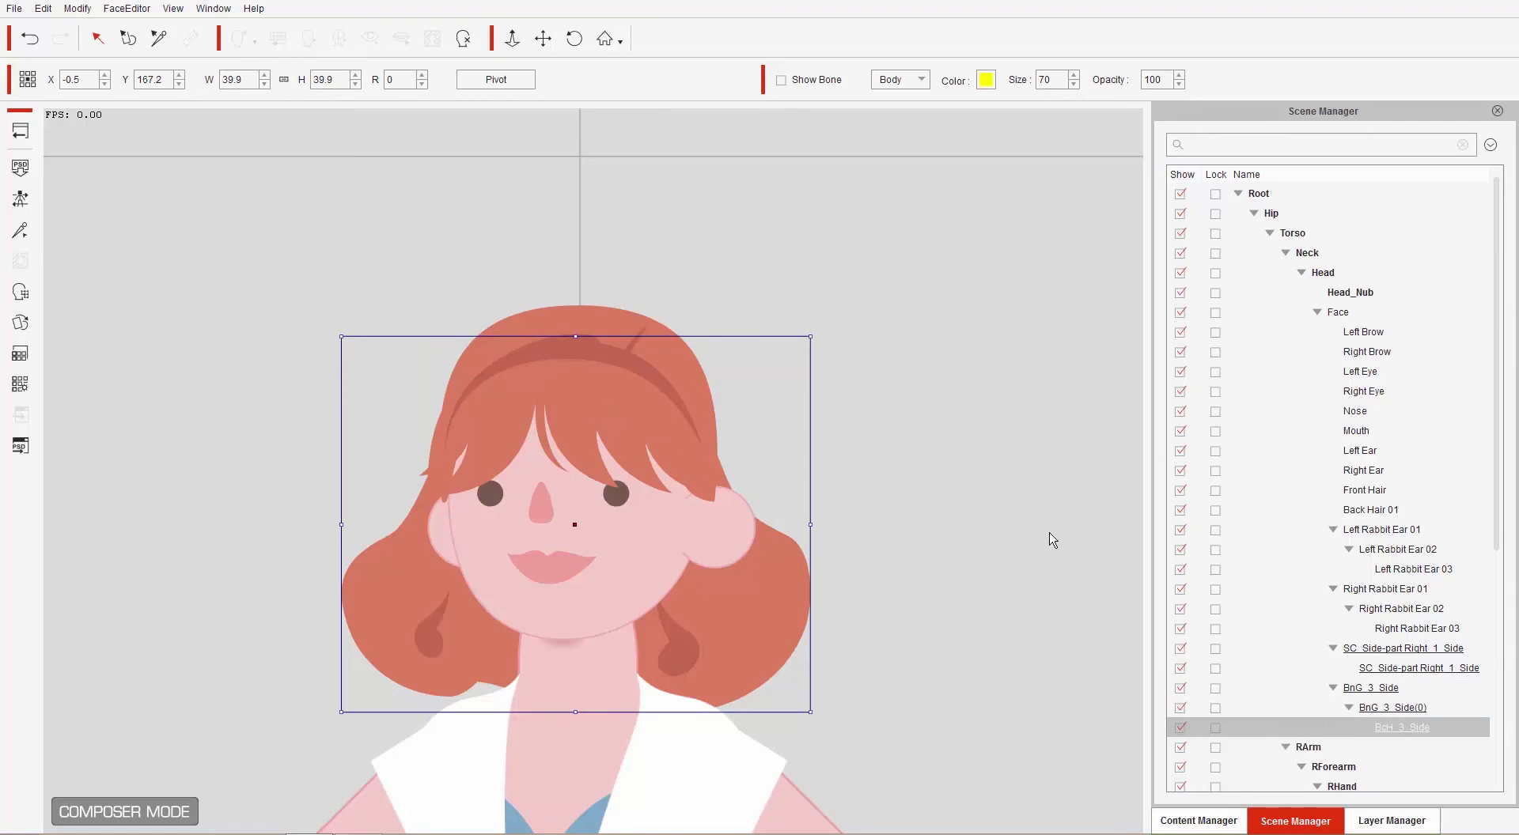
# Step: Test the link by moving the BnG_3_Side bangs with the back hair, and undo the move
pyautogui.click(1369, 692)
pyautogui.moveTo(638, 417)
pyautogui.mouseDown()
pyautogui.moveTo(735, 407)
pyautogui.moveTo(633, 406)
pyautogui.moveTo(610, 366)
pyautogui.moveTo(651, 403)
pyautogui.mouseUp()
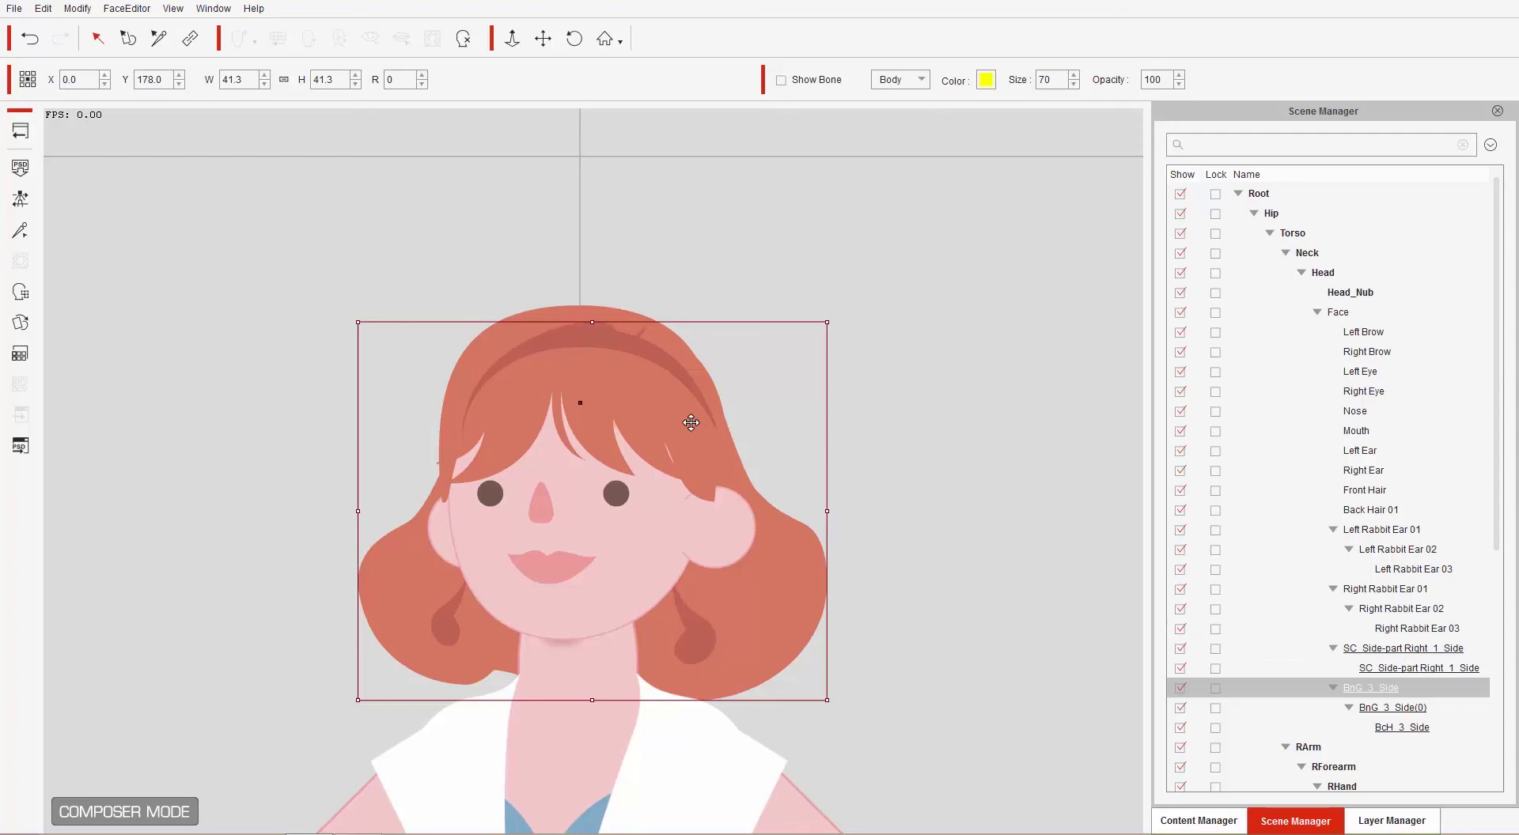
pyautogui.hotkey('ctrl', 'z')
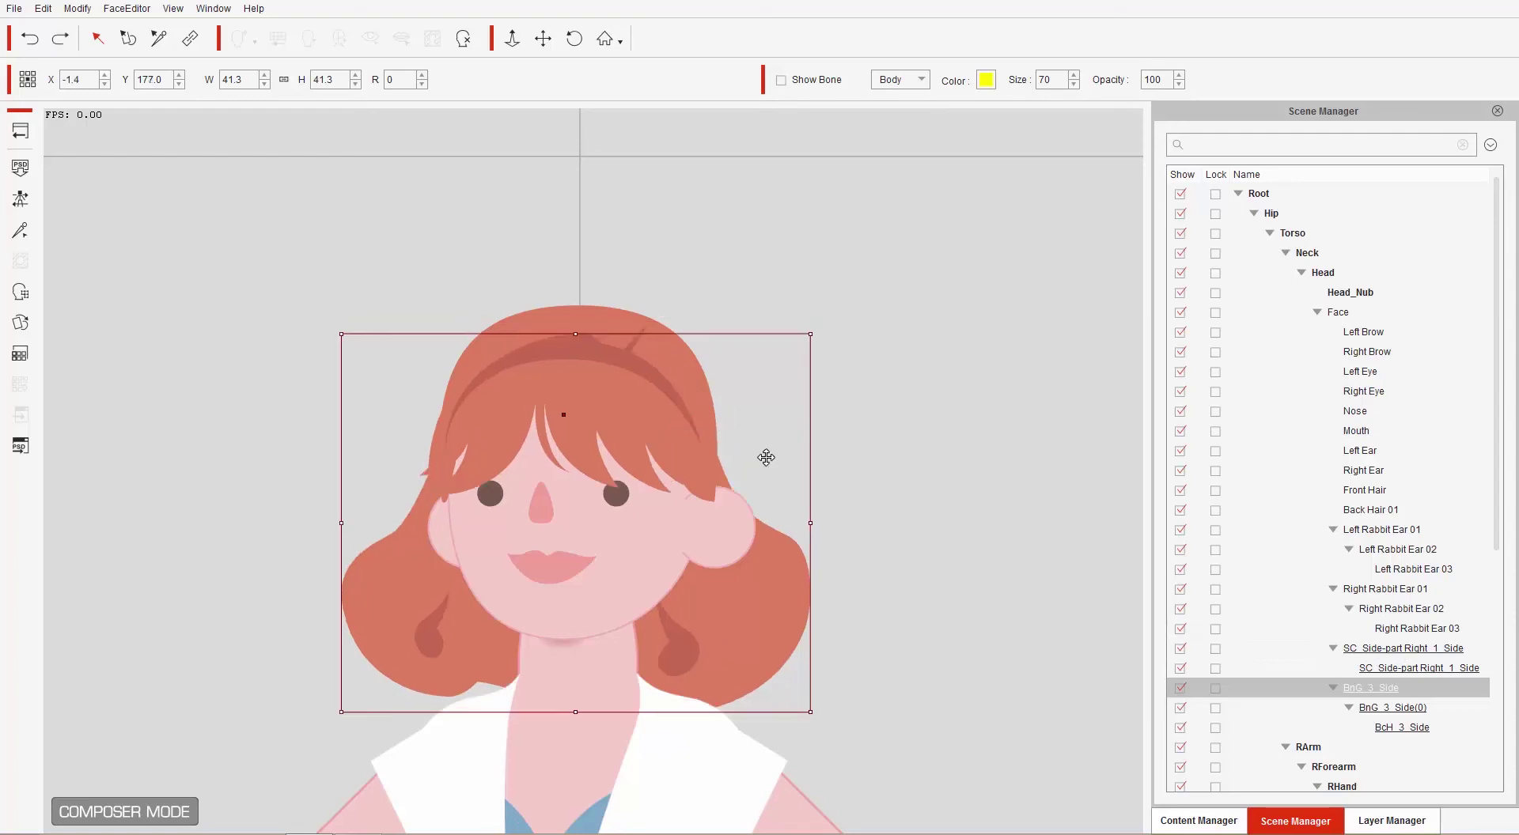
# Step: Link the SC_Side-part Right_1_Side scalp to the BnG_3_Side bangs, test-move the combined hair upward, and undo that move
pyautogui.click(1404, 648)
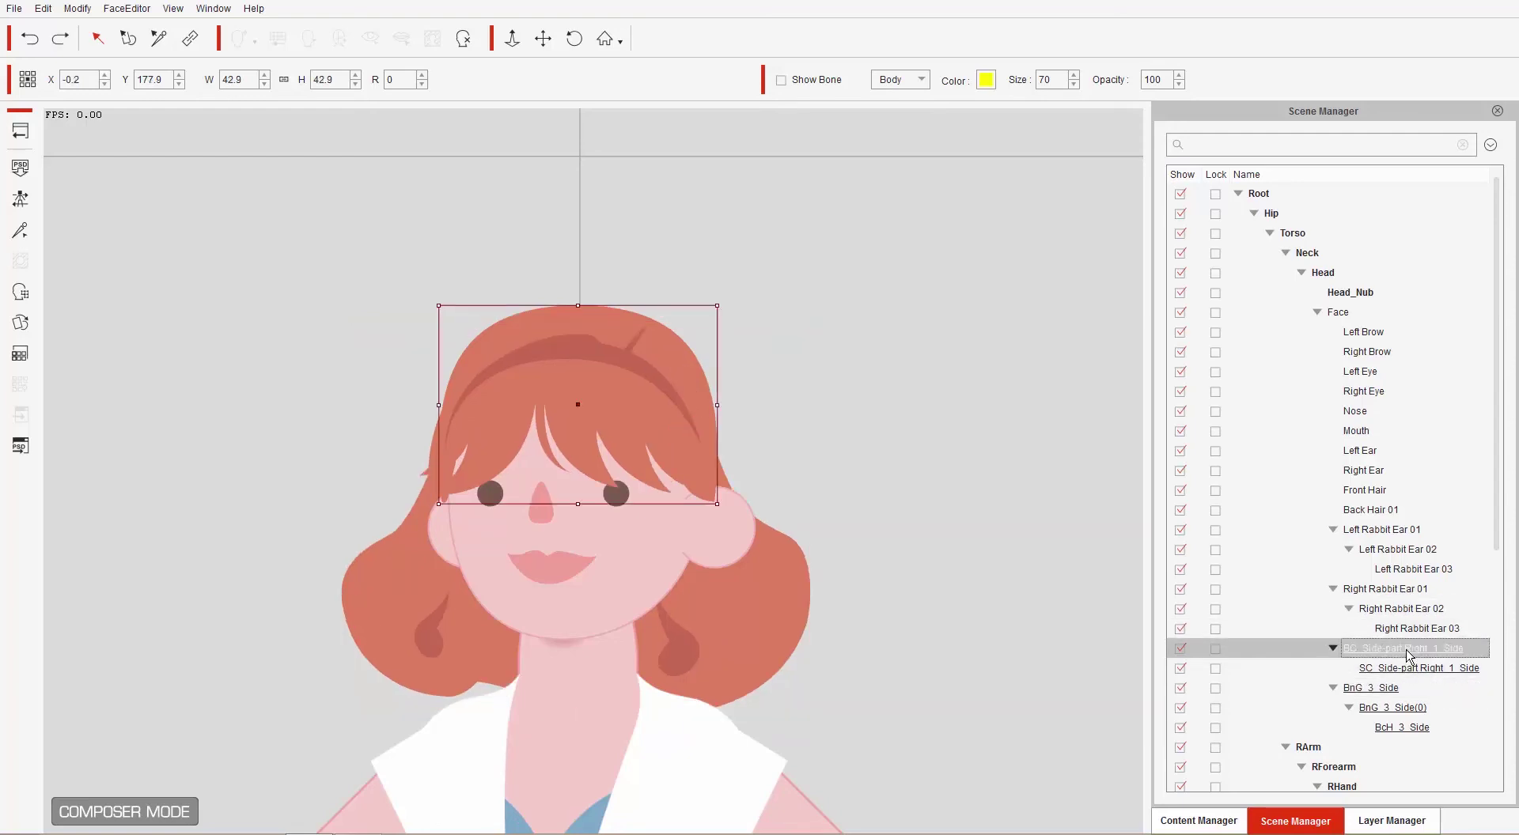
pyautogui.click(332, 151)
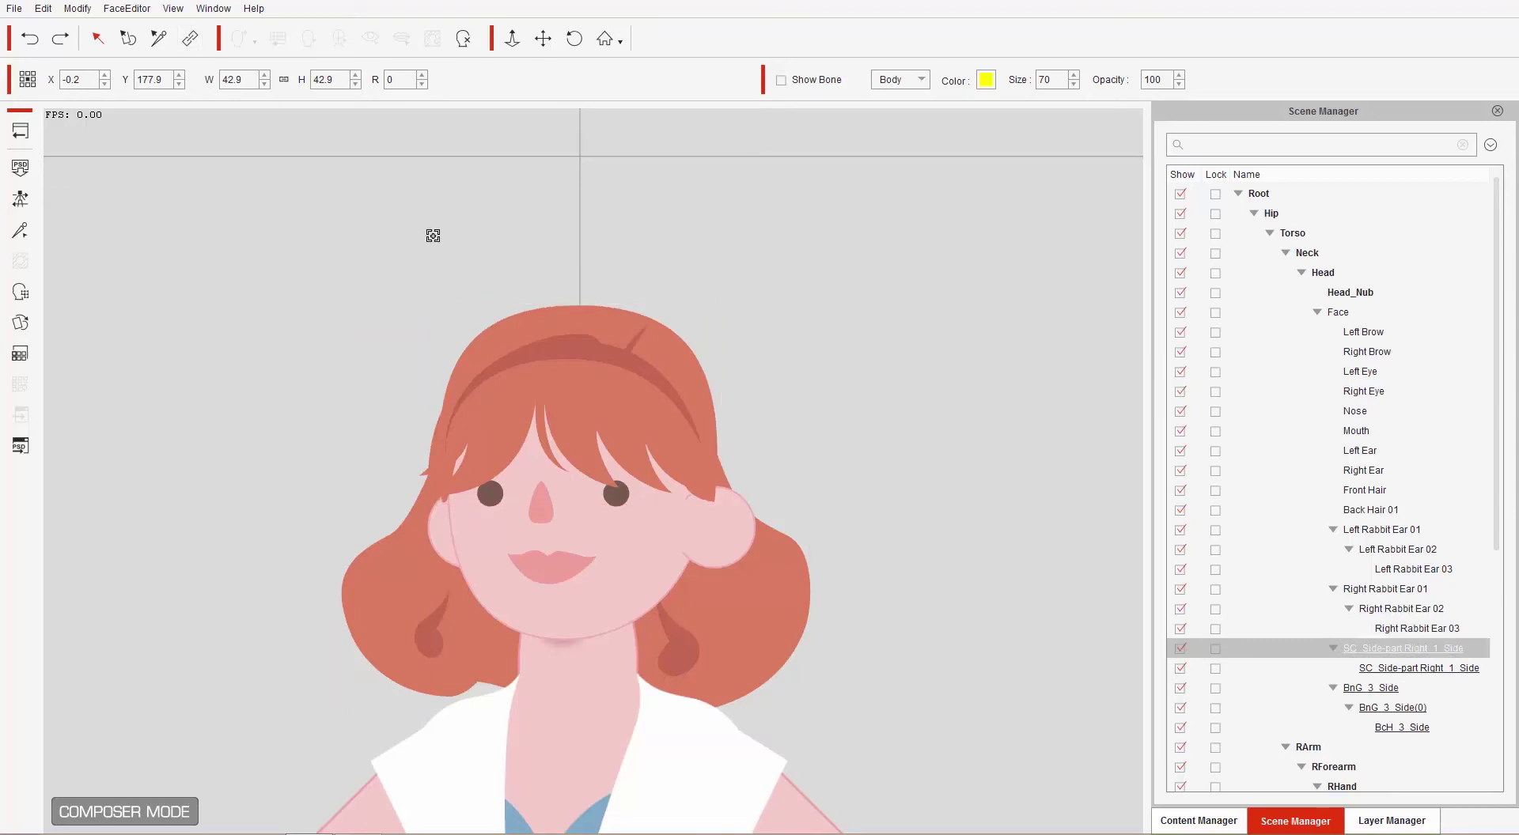
pyautogui.click(624, 392)
pyautogui.moveTo(637, 410); pyautogui.dragTo(635, 344)
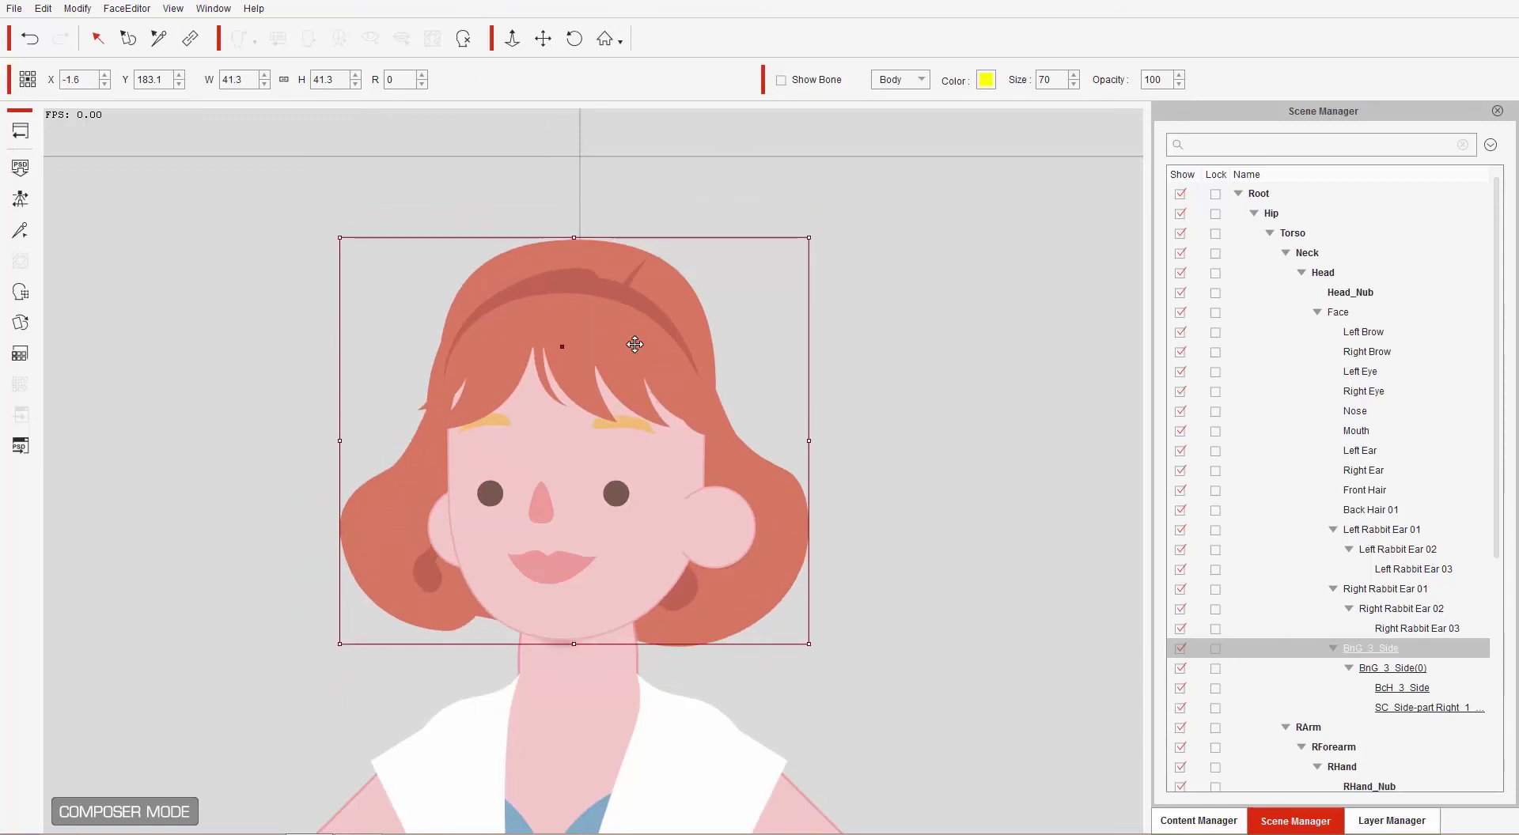
pyautogui.hotkey('ctrl', 'z')
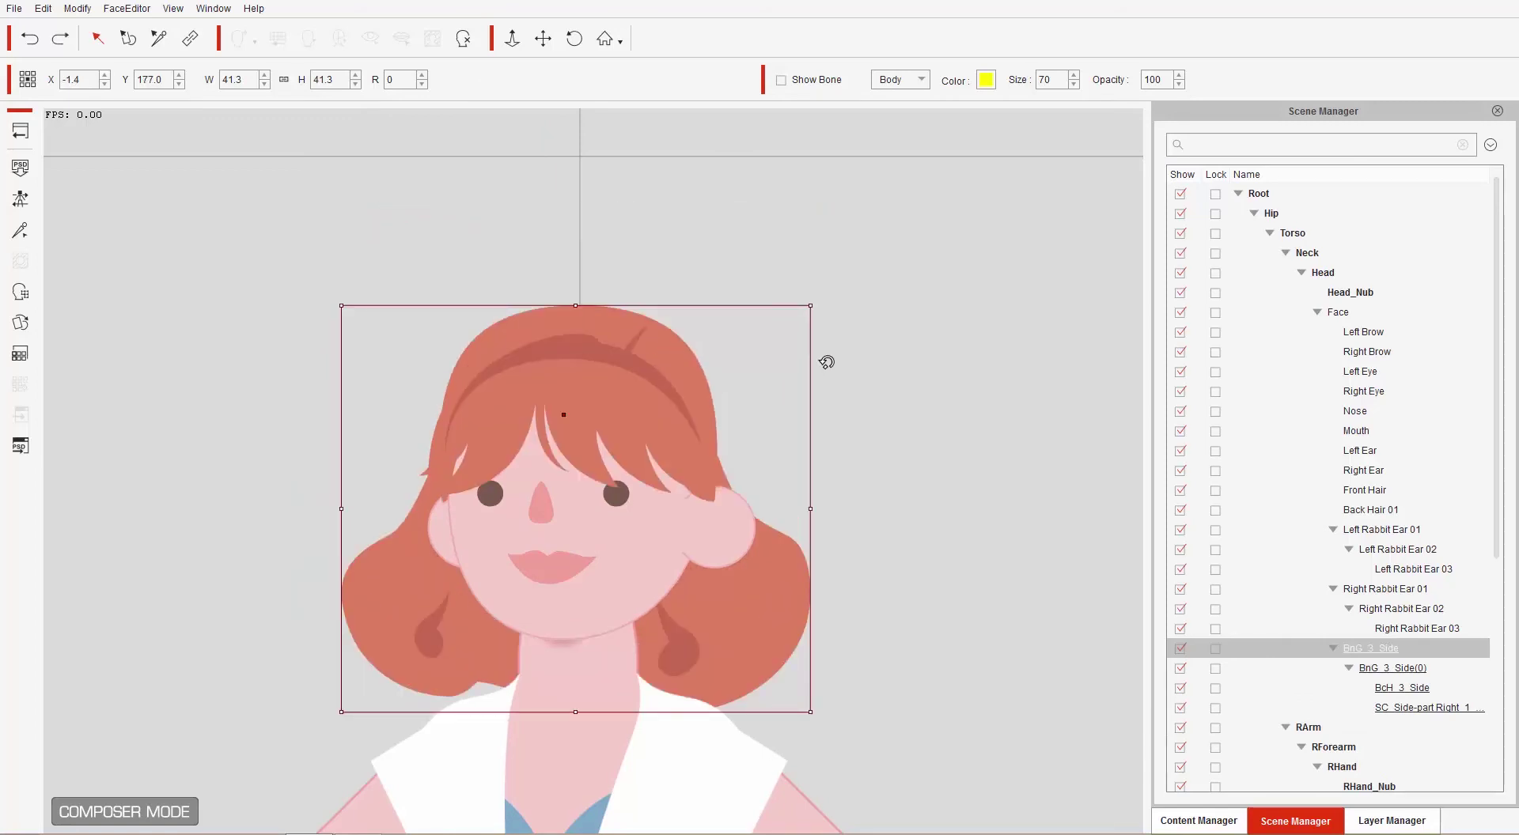
# Step: Return to stage mode, apply the Running action to the combined BnG_3_Side hair, and stop playback at the first frame
pyautogui.click(23, 129)
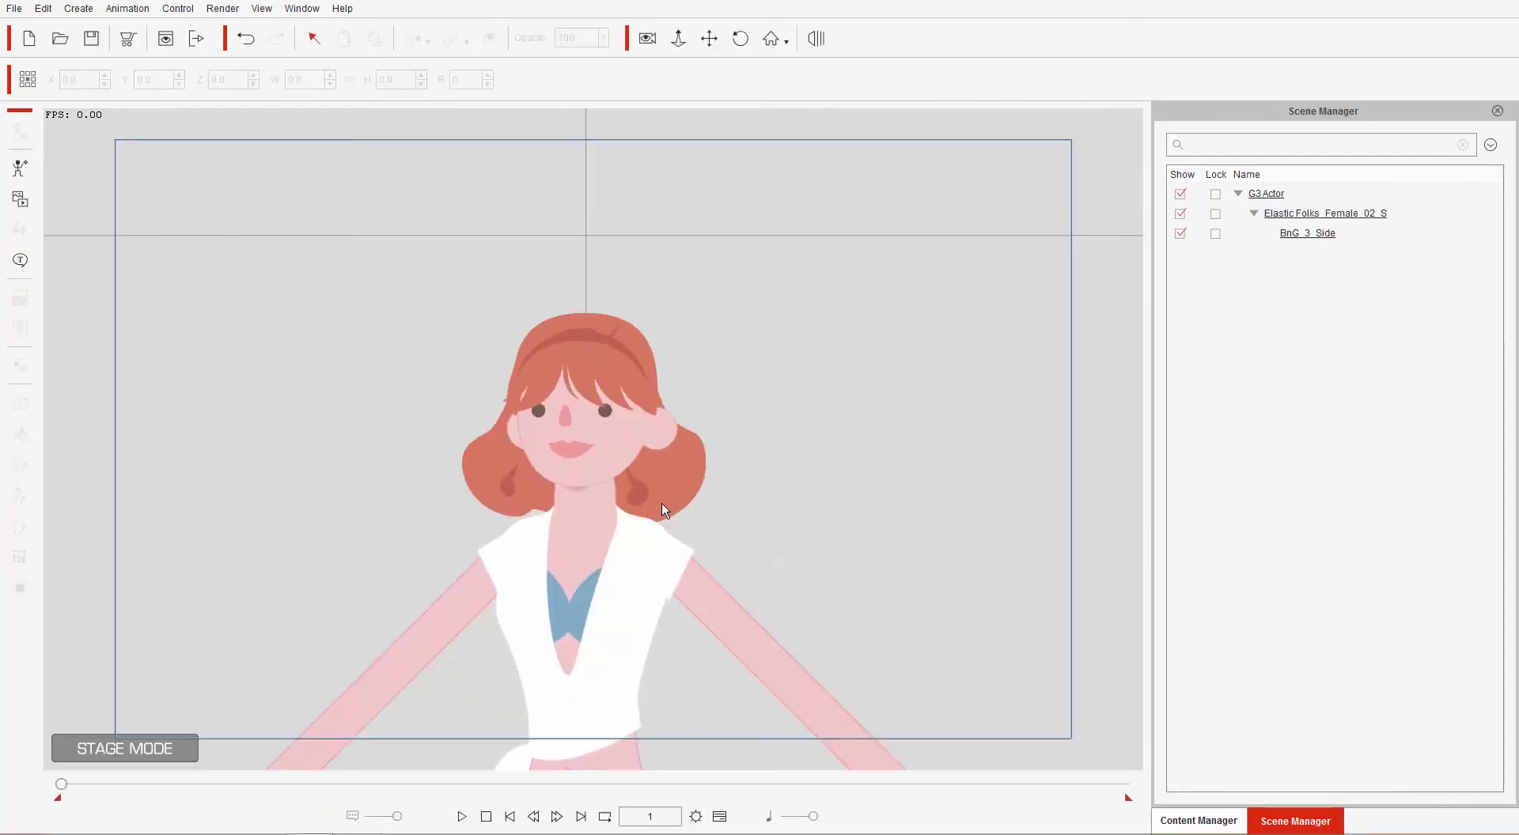
pyautogui.click(609, 470)
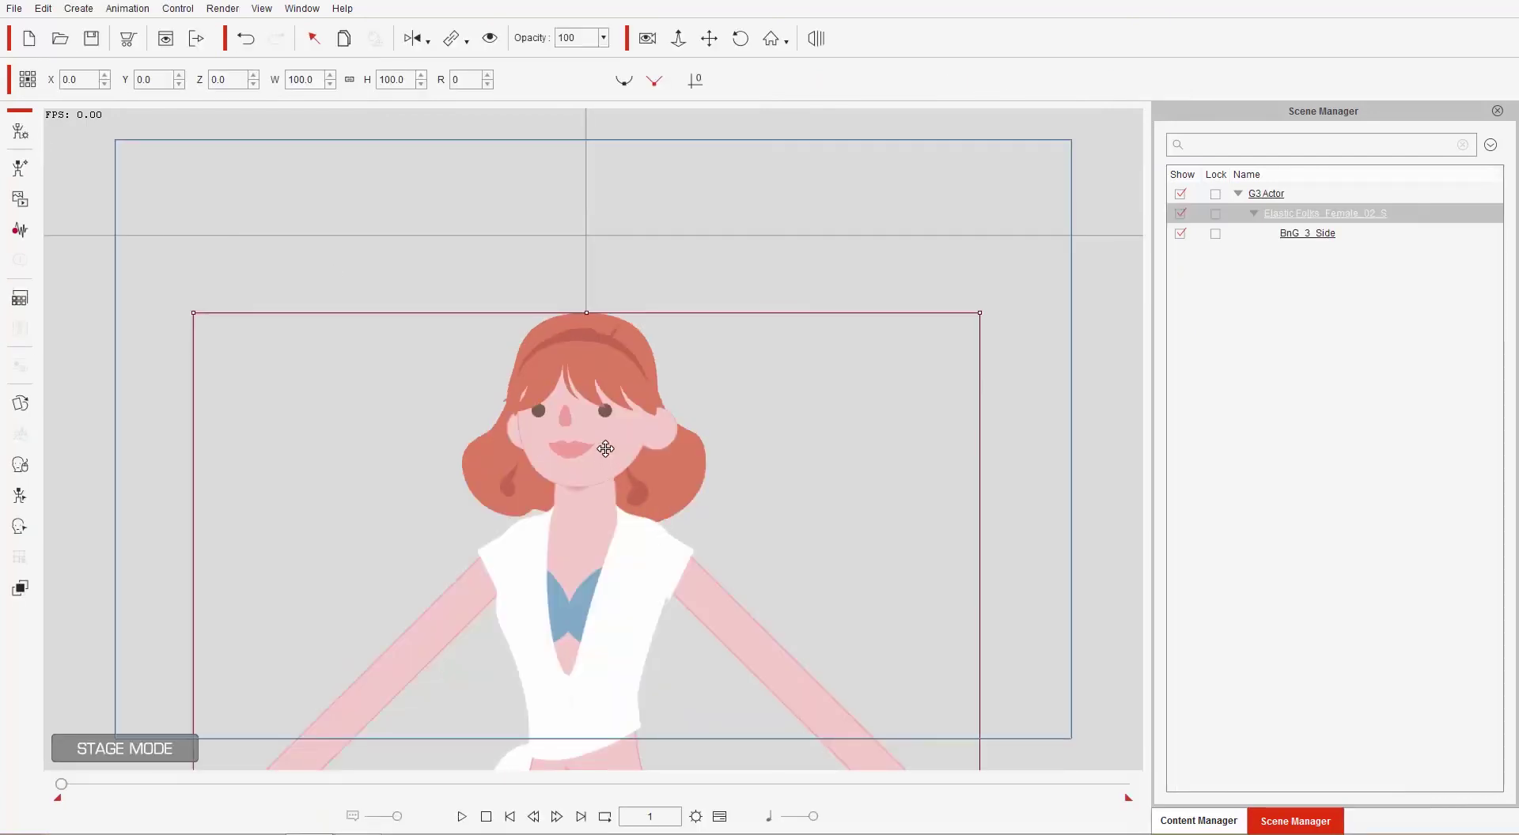
pyautogui.click(594, 349)
pyautogui.rightClick(595, 349)
pyautogui.moveTo(680, 362)
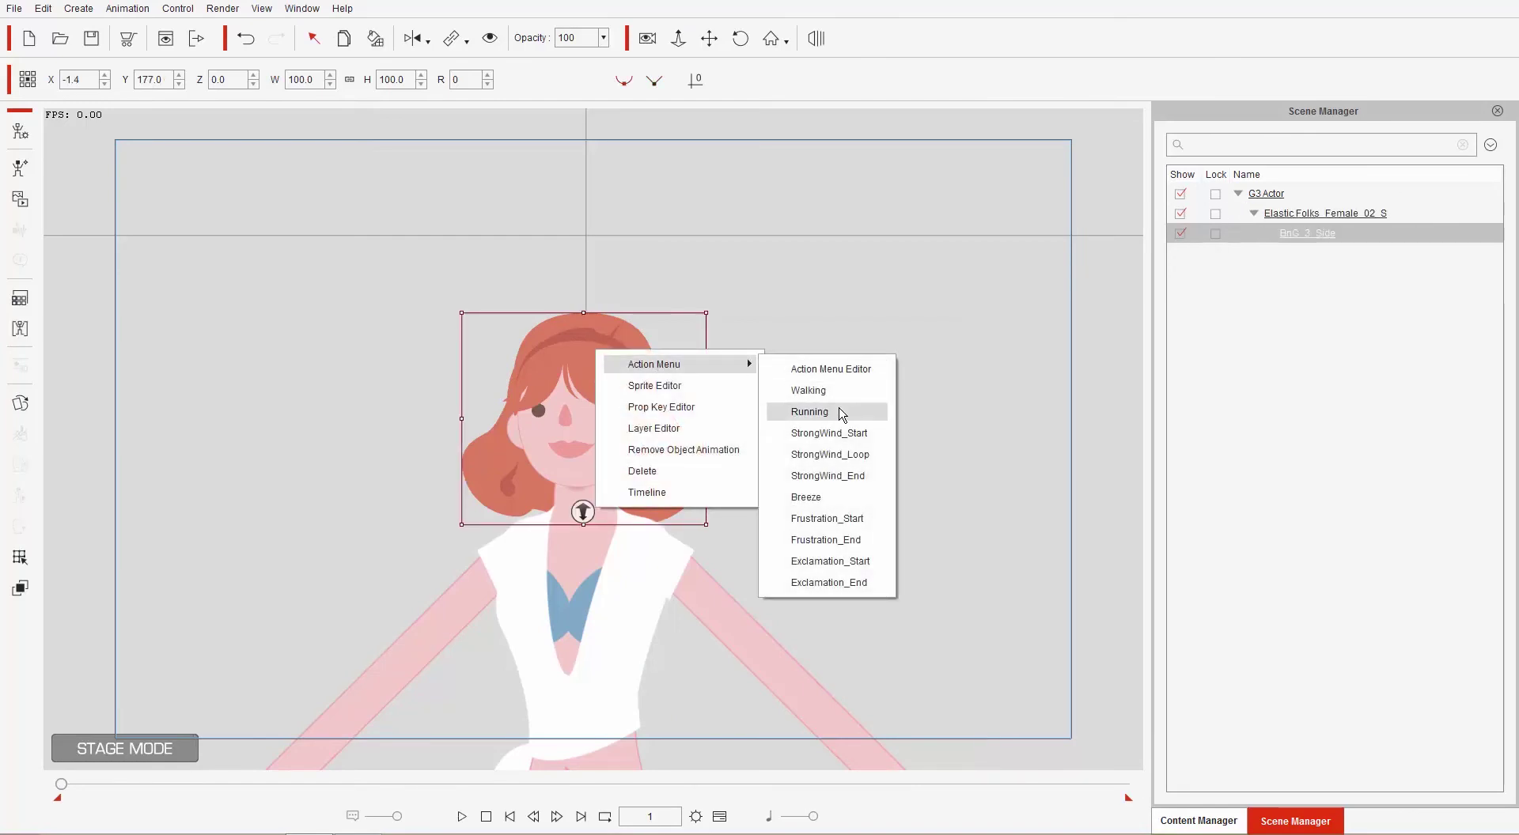
pyautogui.click(840, 414)
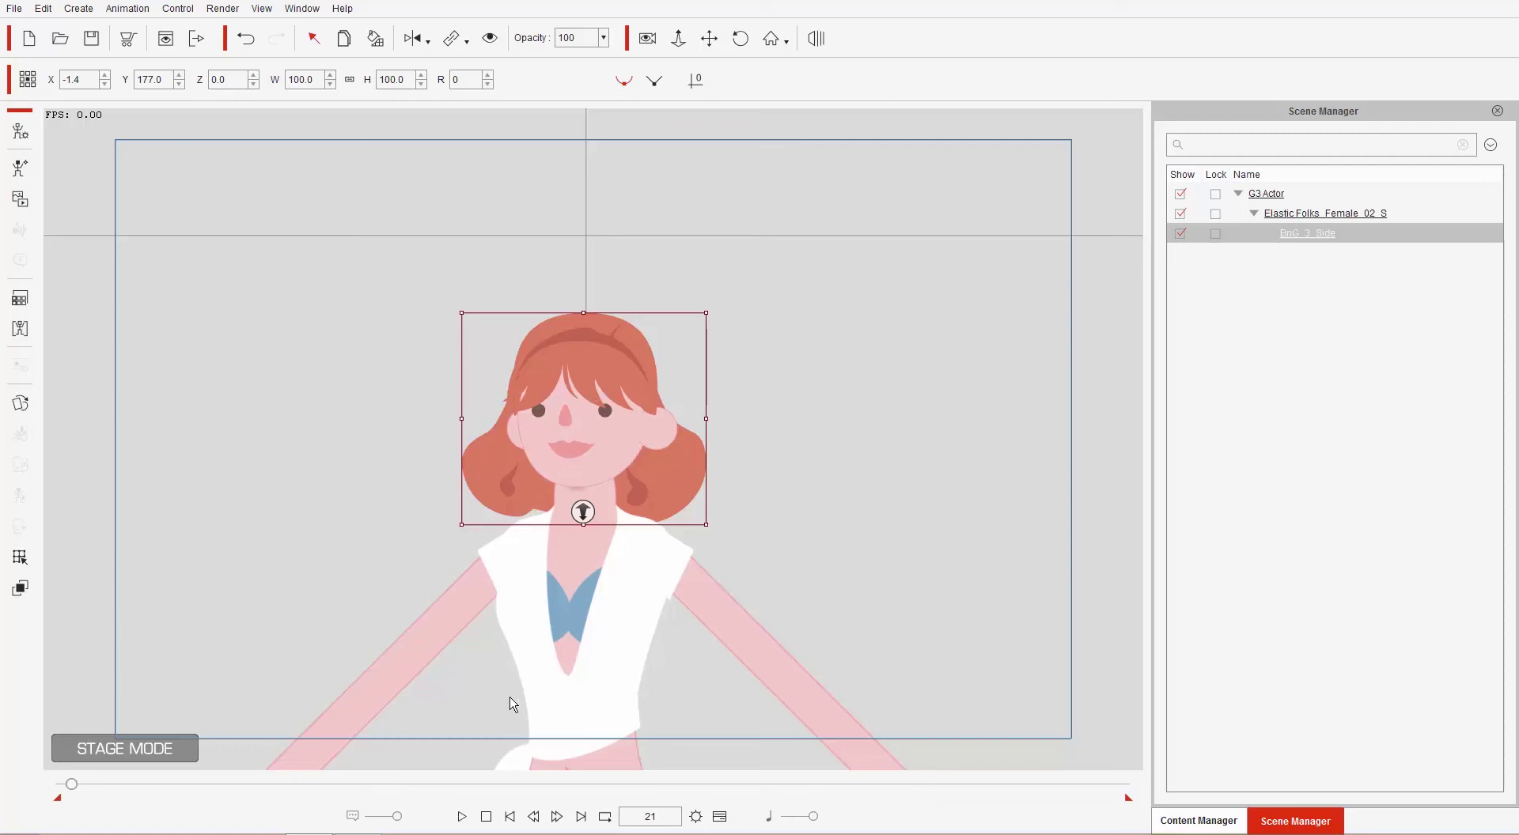
pyautogui.click(487, 817)
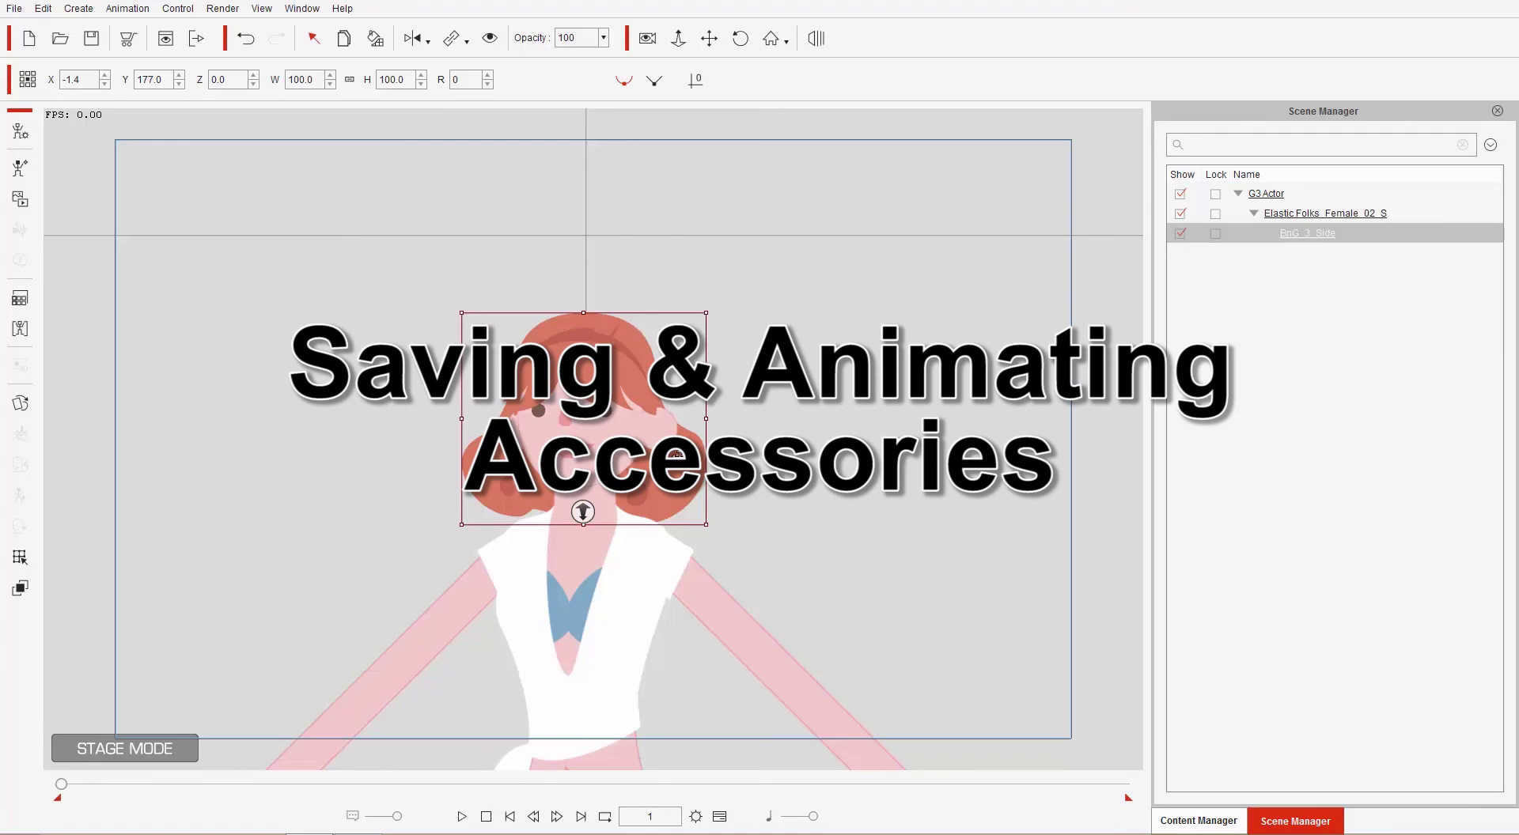
# Step: Open the custom Accessory library of the Actor content
pyautogui.moveTo(878, 471); pyautogui.dragTo(661, 414)
pyautogui.scroll(-1, 790, 429)
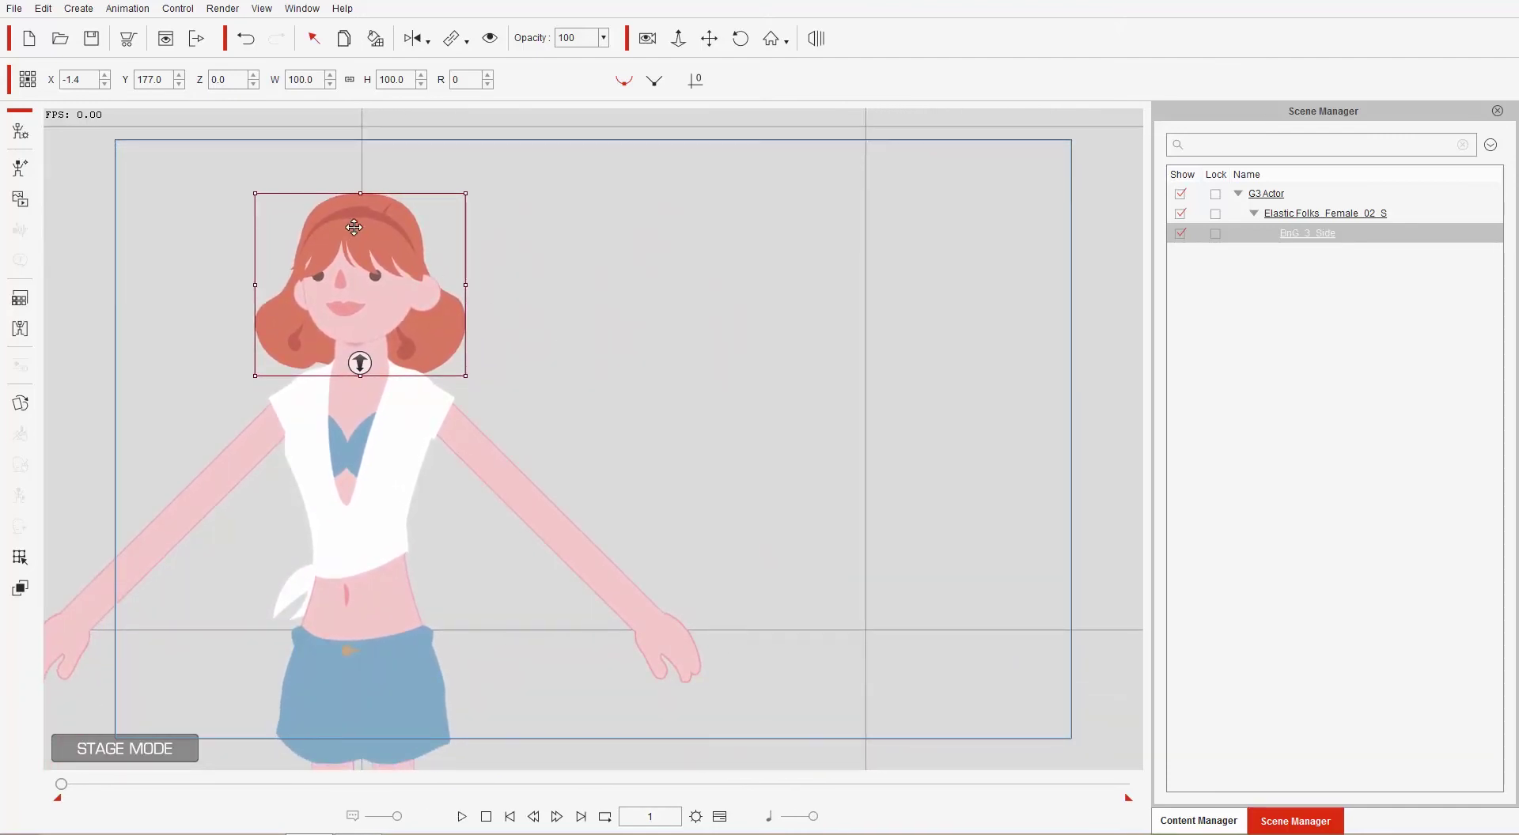
pyautogui.click(1226, 821)
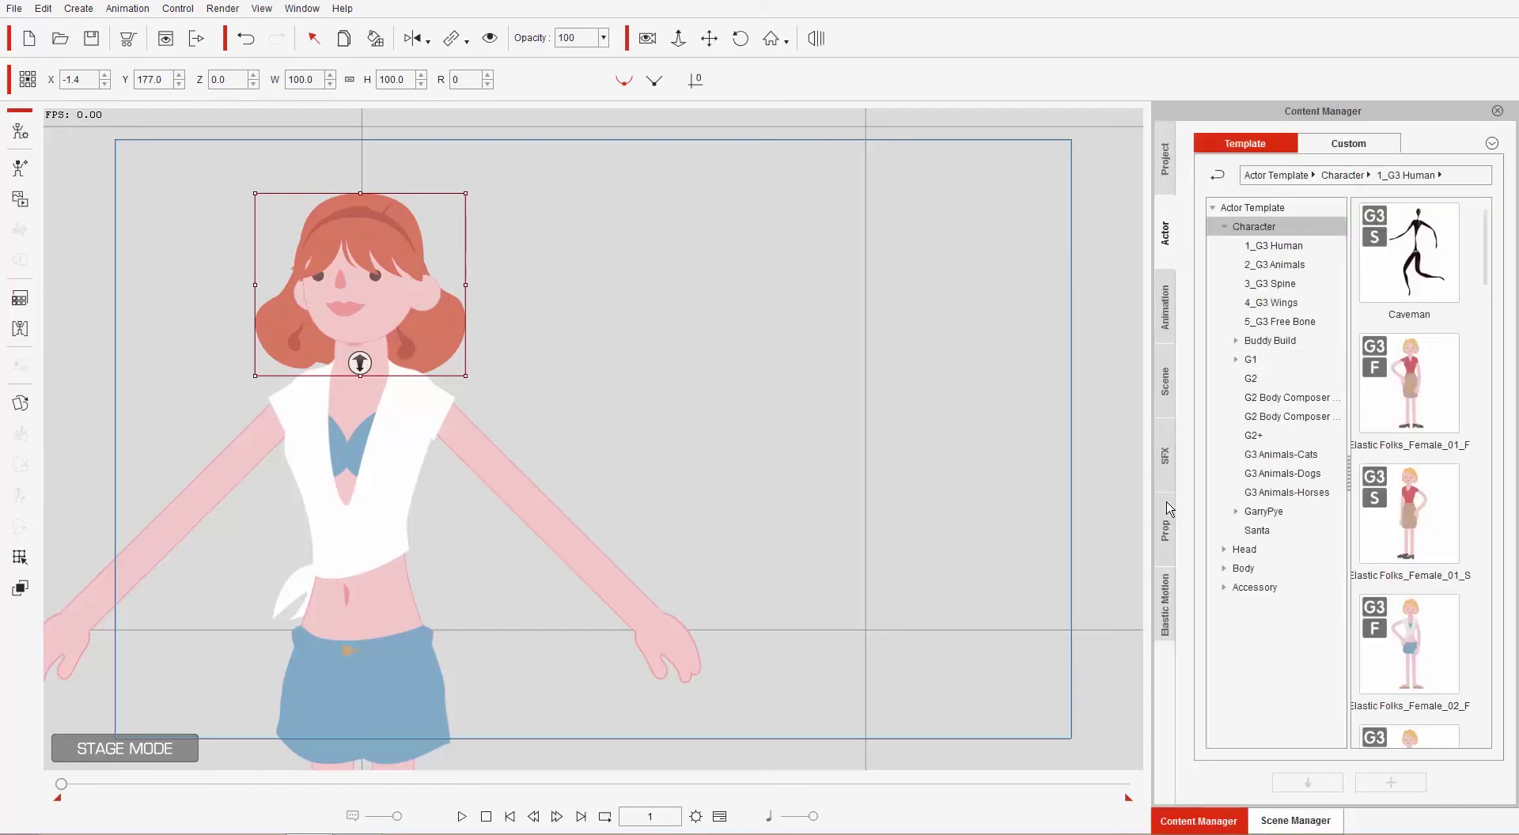
pyautogui.click(1350, 145)
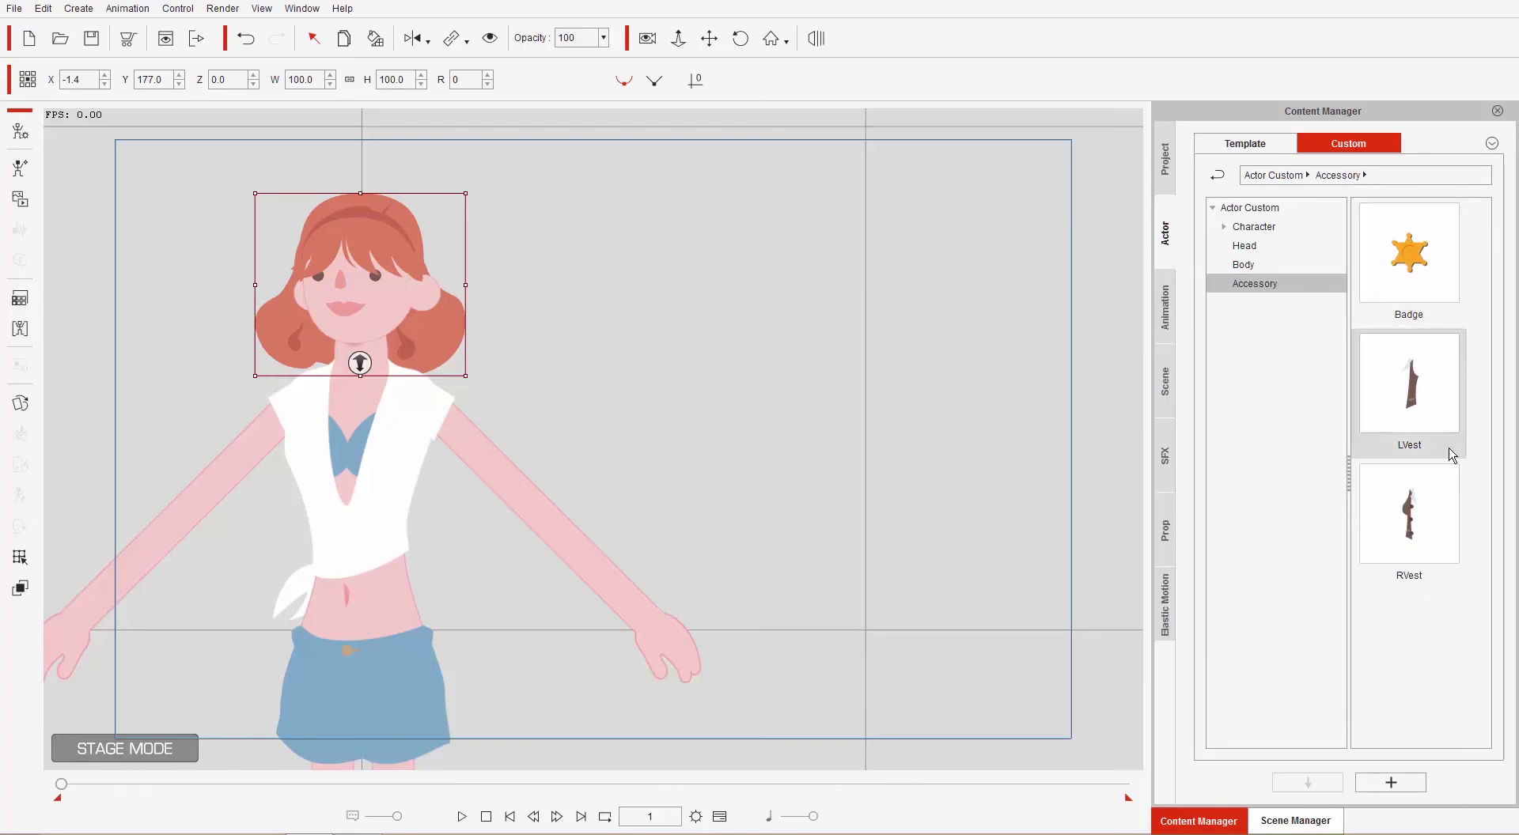
pyautogui.rightClick(1428, 642)
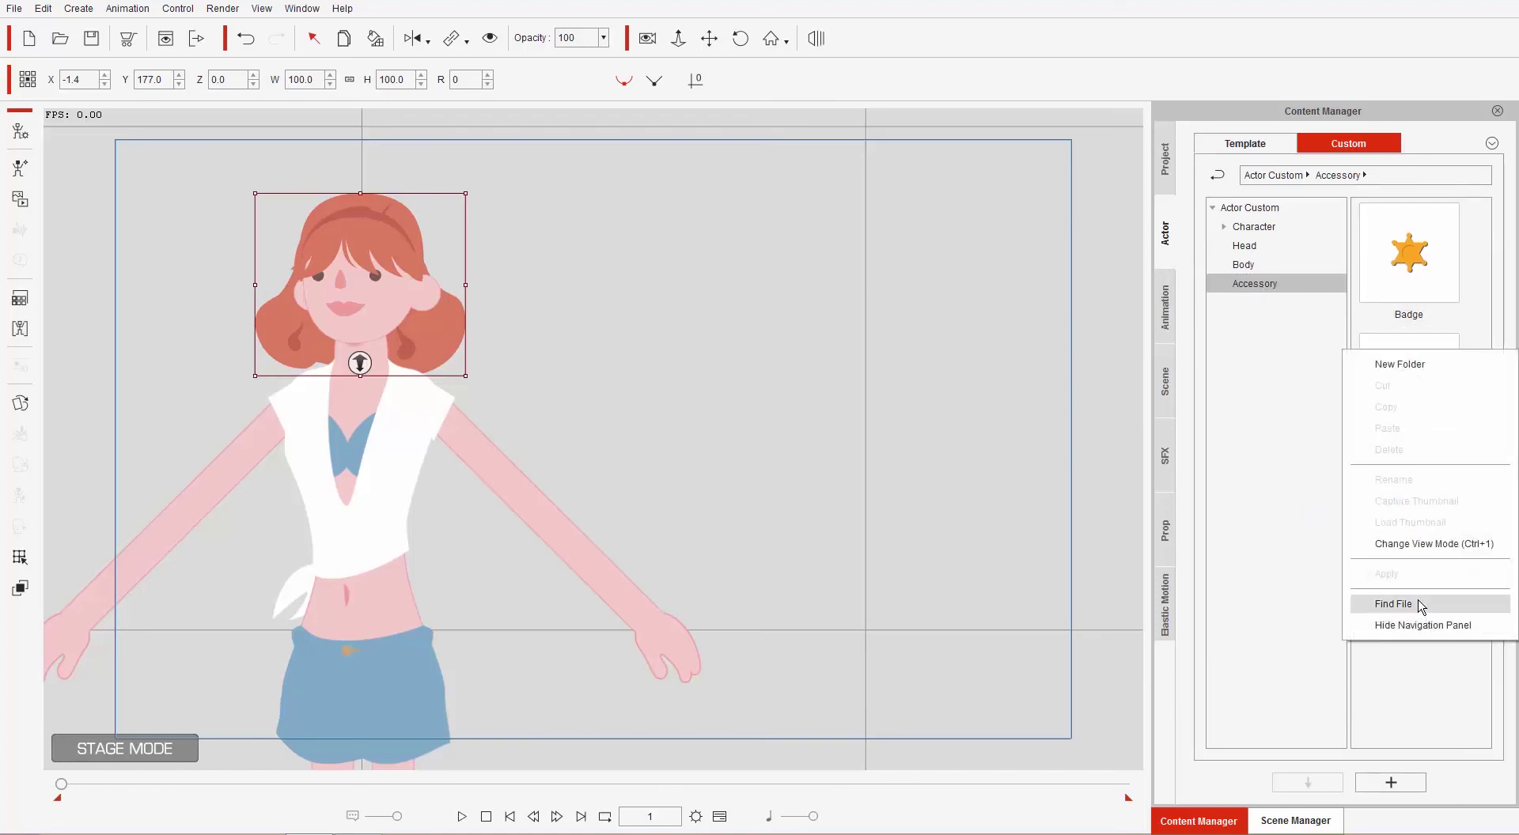
pyautogui.click(1392, 604)
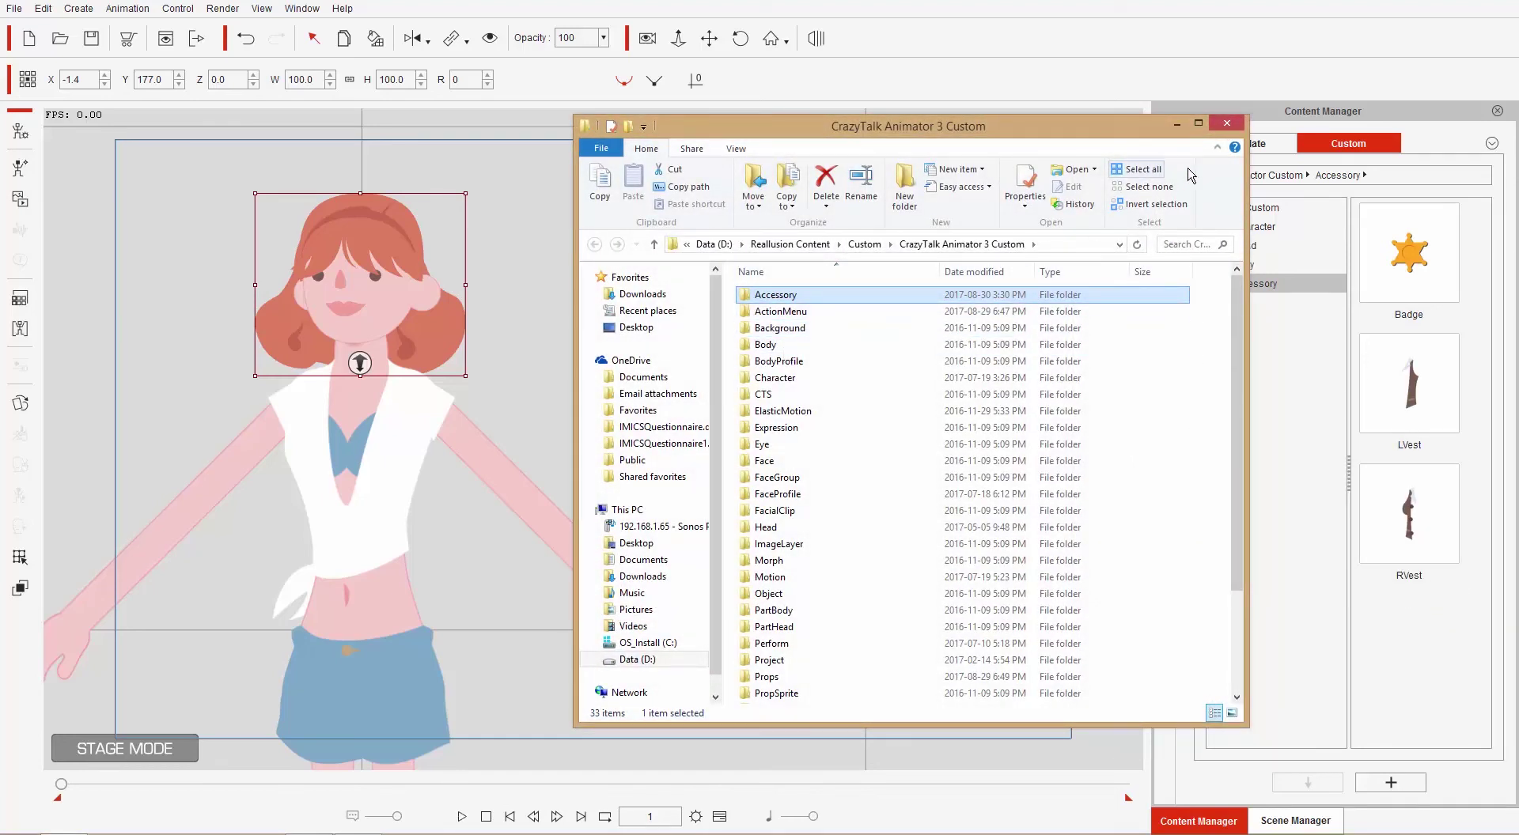
pyautogui.click(1226, 124)
# Step: Create a new folder named Hairstyles in the custom Accessory library
pyautogui.rightClick(1427, 633)
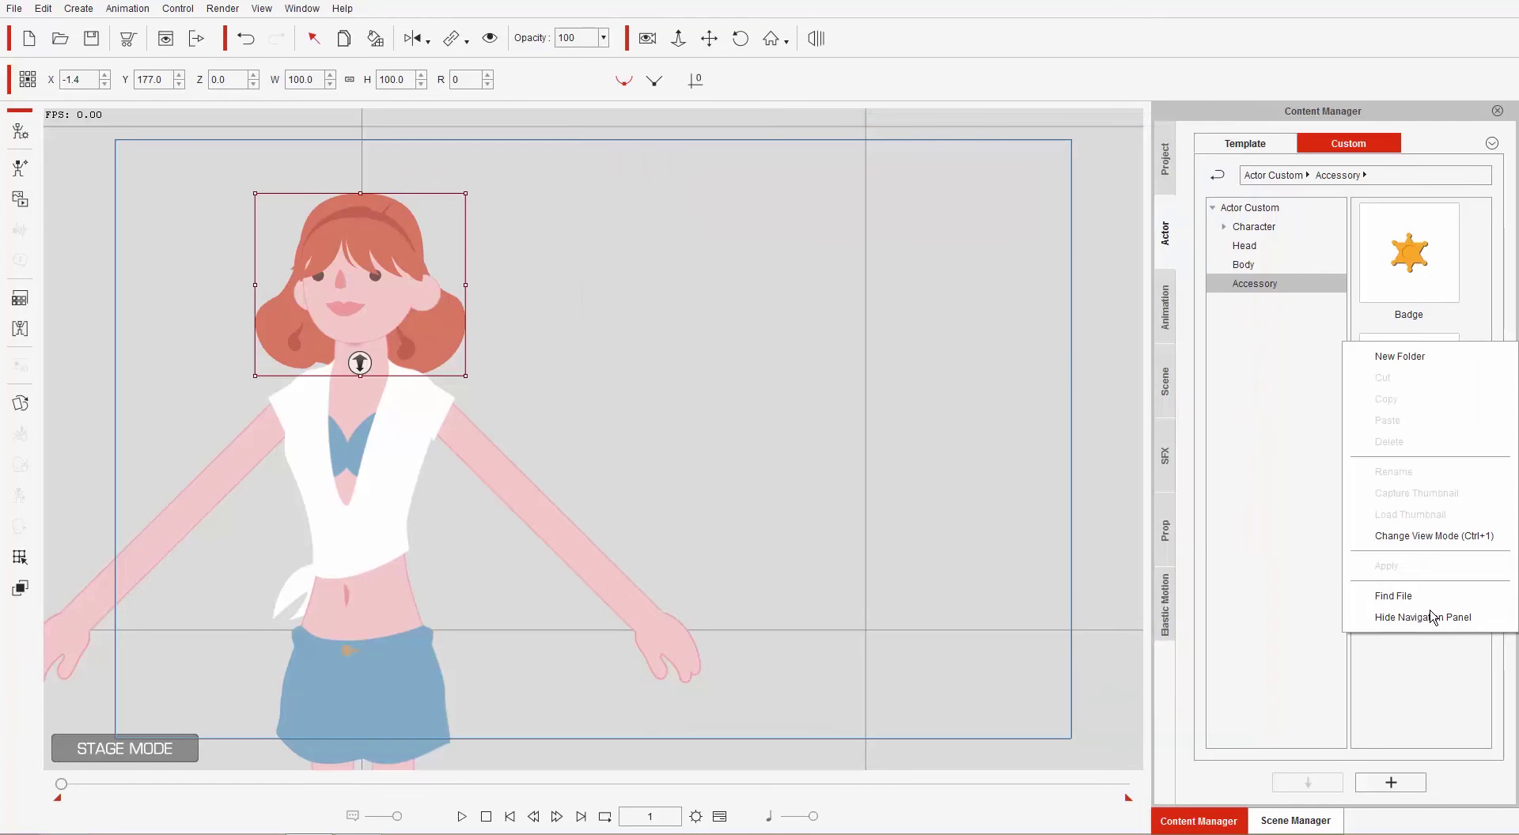
pyautogui.click(1414, 362)
pyautogui.write('Hairstyles')
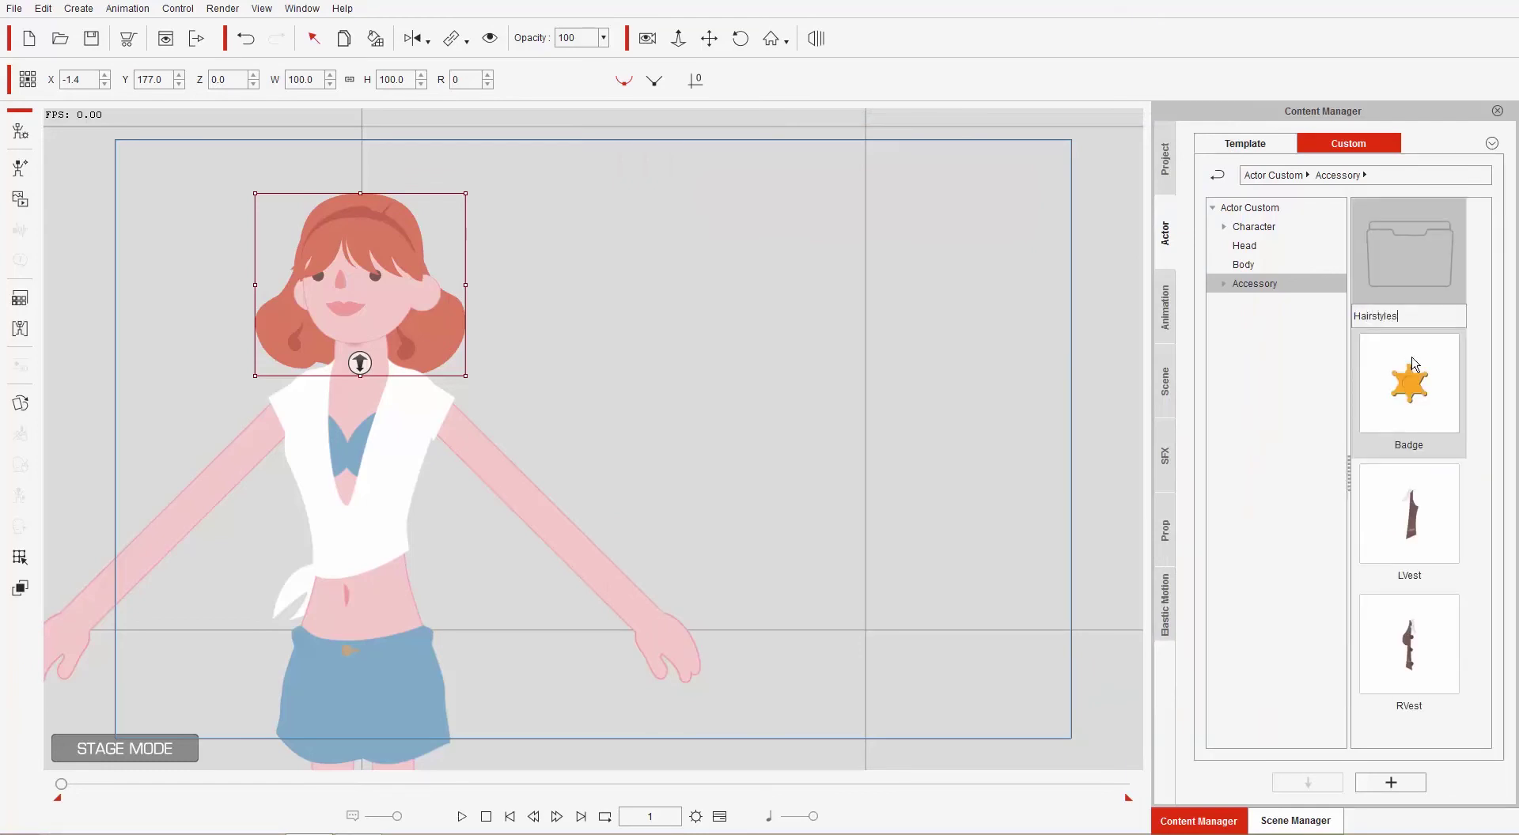
pyautogui.press('Return')
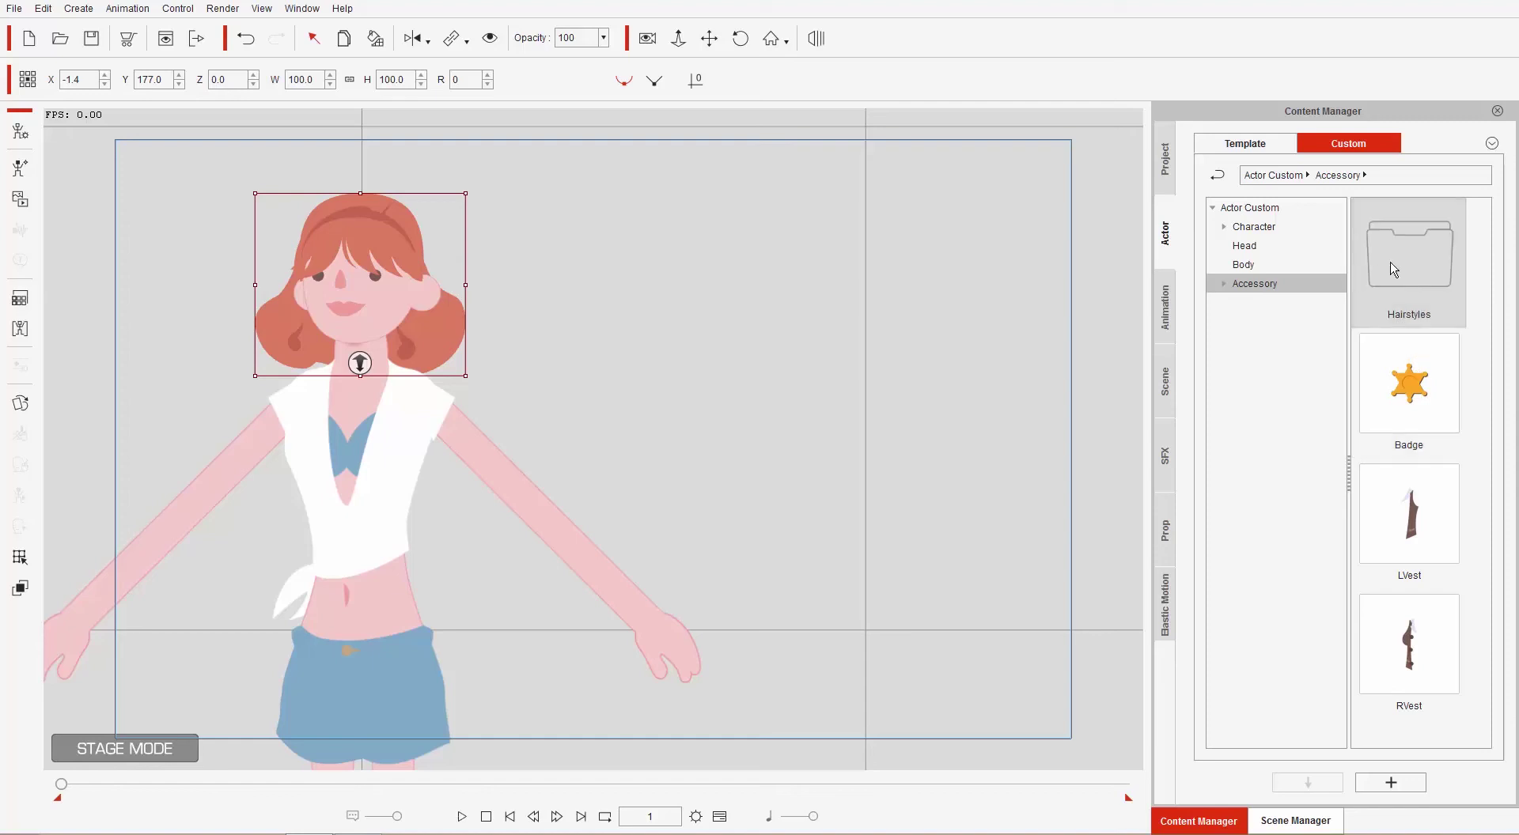
# Step: Save the combined hair into the custom Accessory library's Hairstyles folder under the name Cool Hairdo
pyautogui.doubleClick(1415, 267)
pyautogui.click(1284, 307)
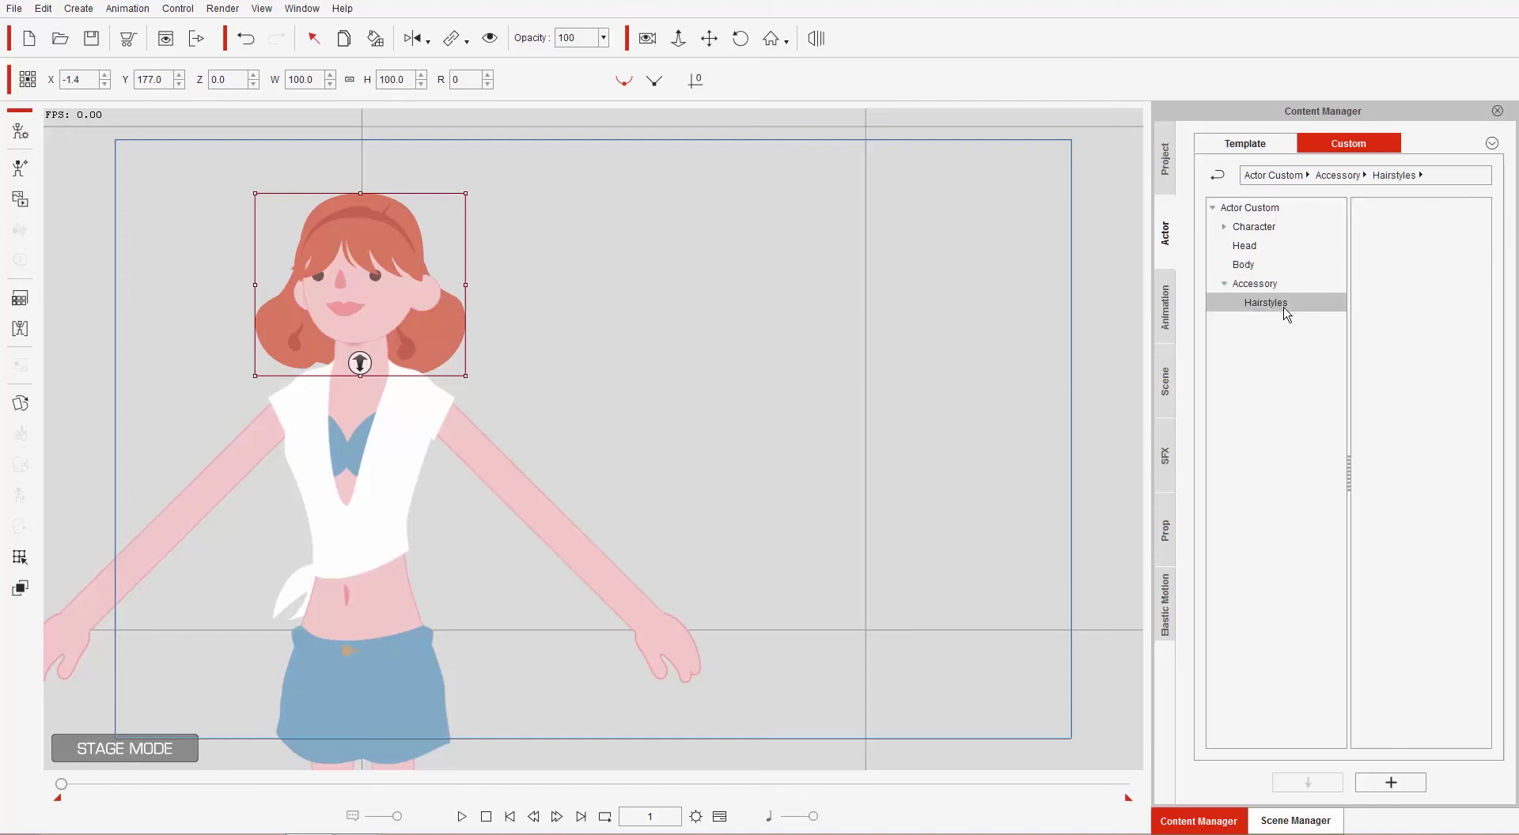
pyautogui.click(1401, 784)
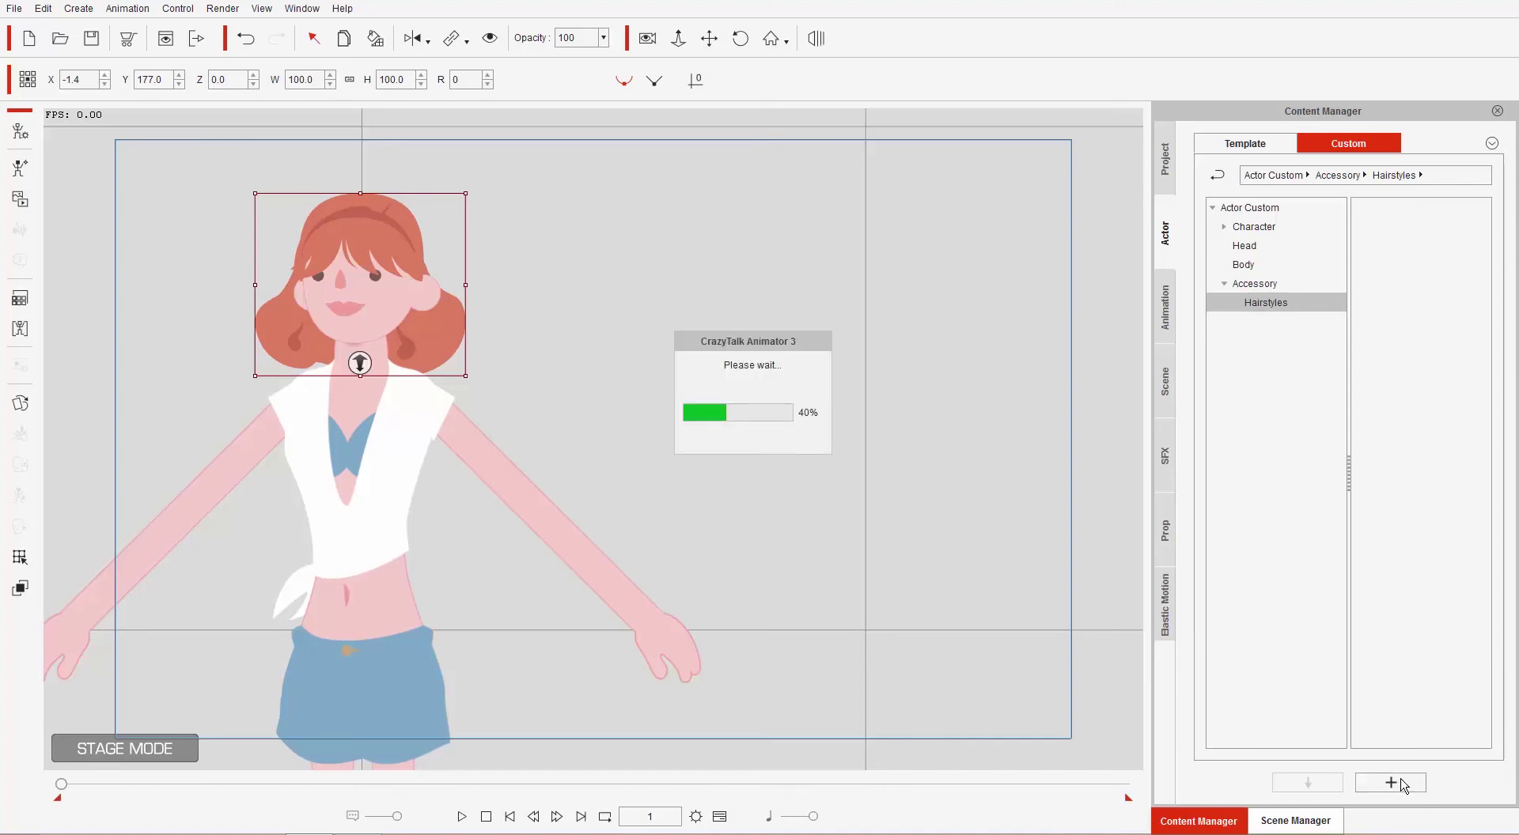
pyautogui.write('Cool Hairdo')
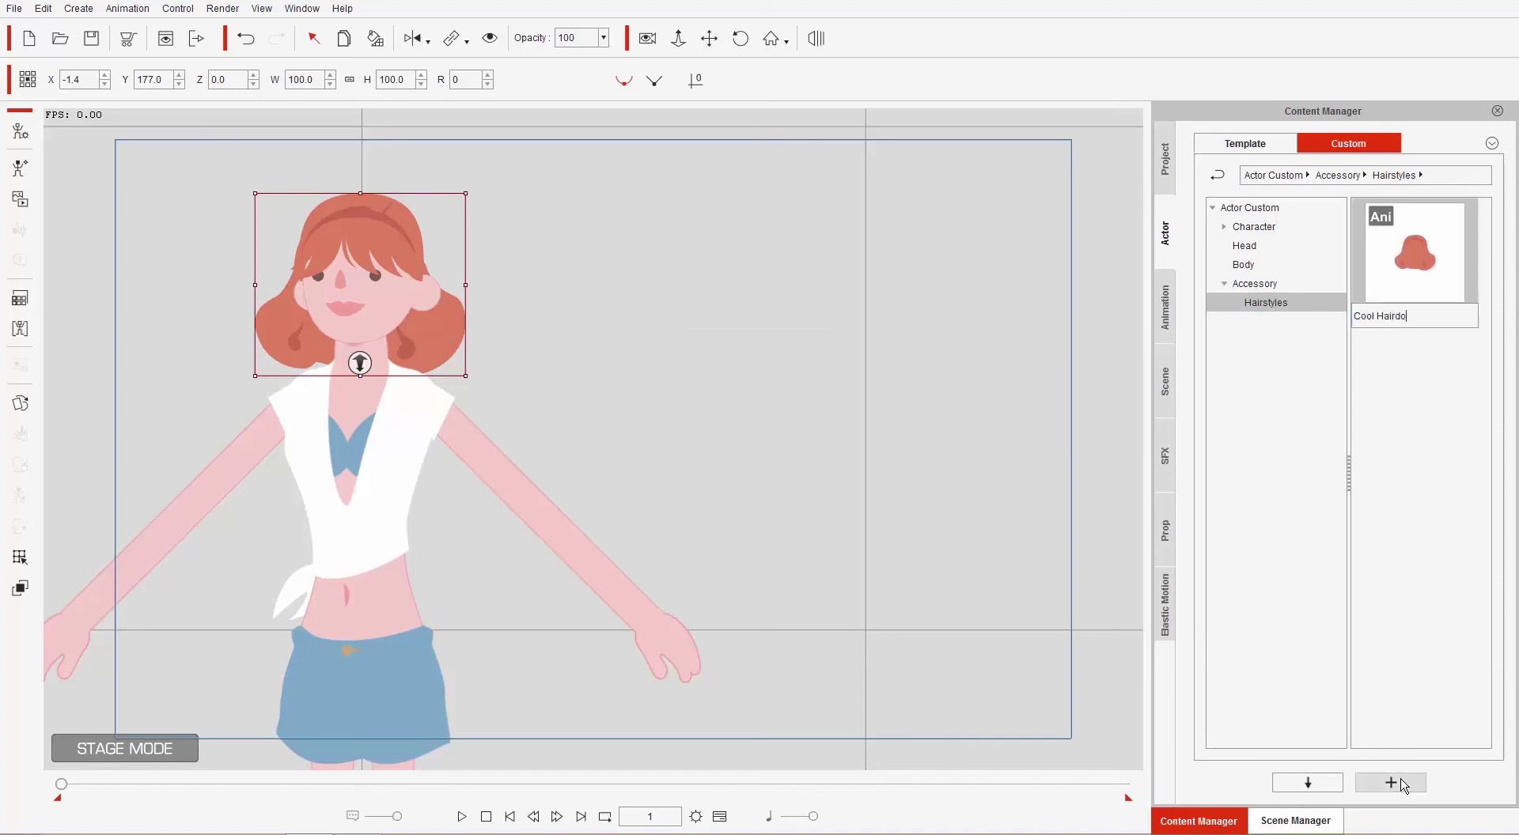
pyautogui.press('Return')
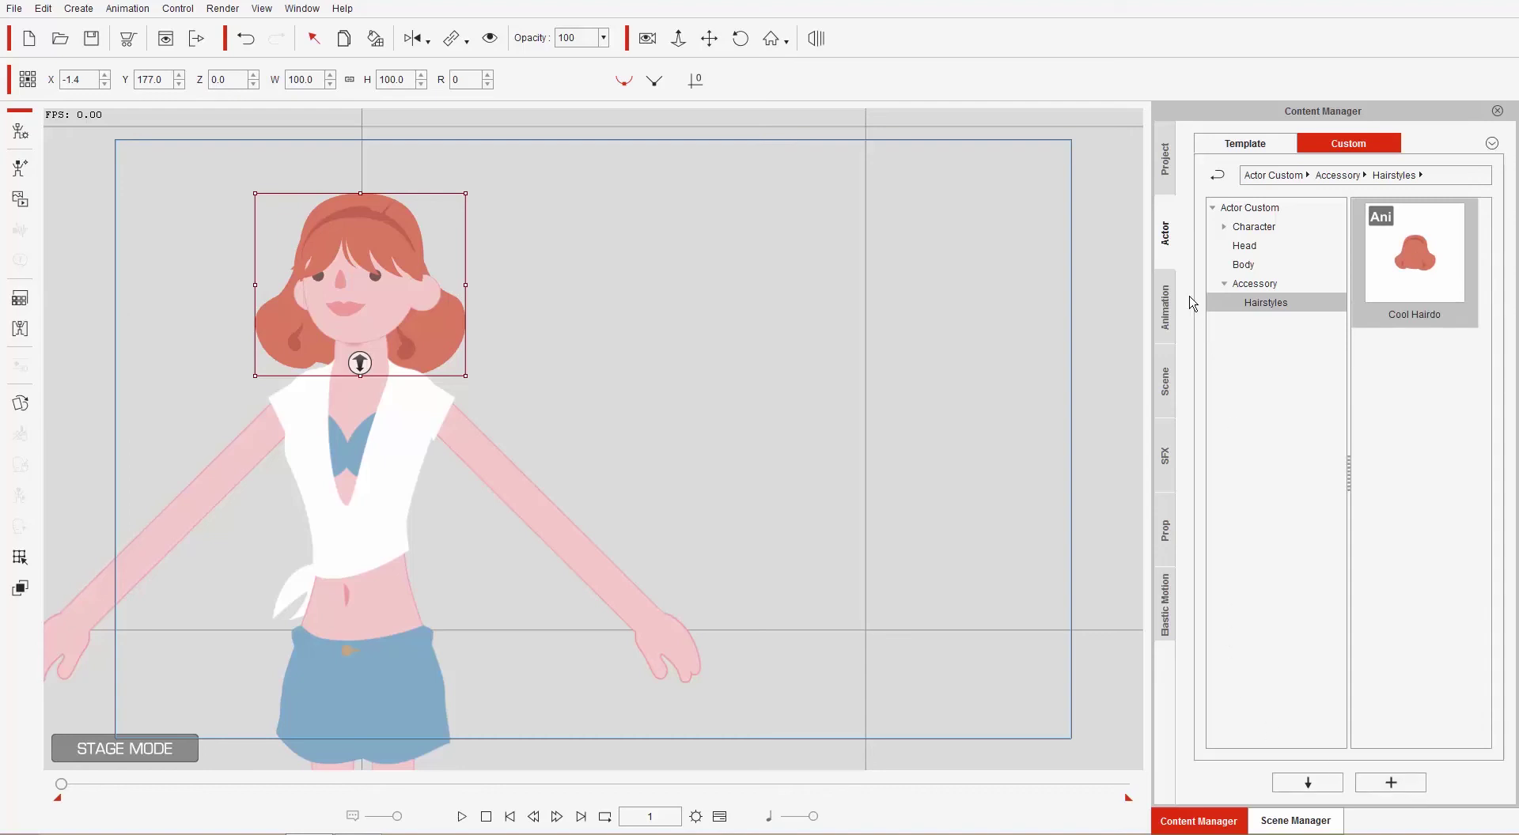
# Step: Add the Elastic Folks_Female_03_S character from the 1_G3 Human templates and position it beside the existing character at about X 126.9, Y 4.1
pyautogui.click(1239, 150)
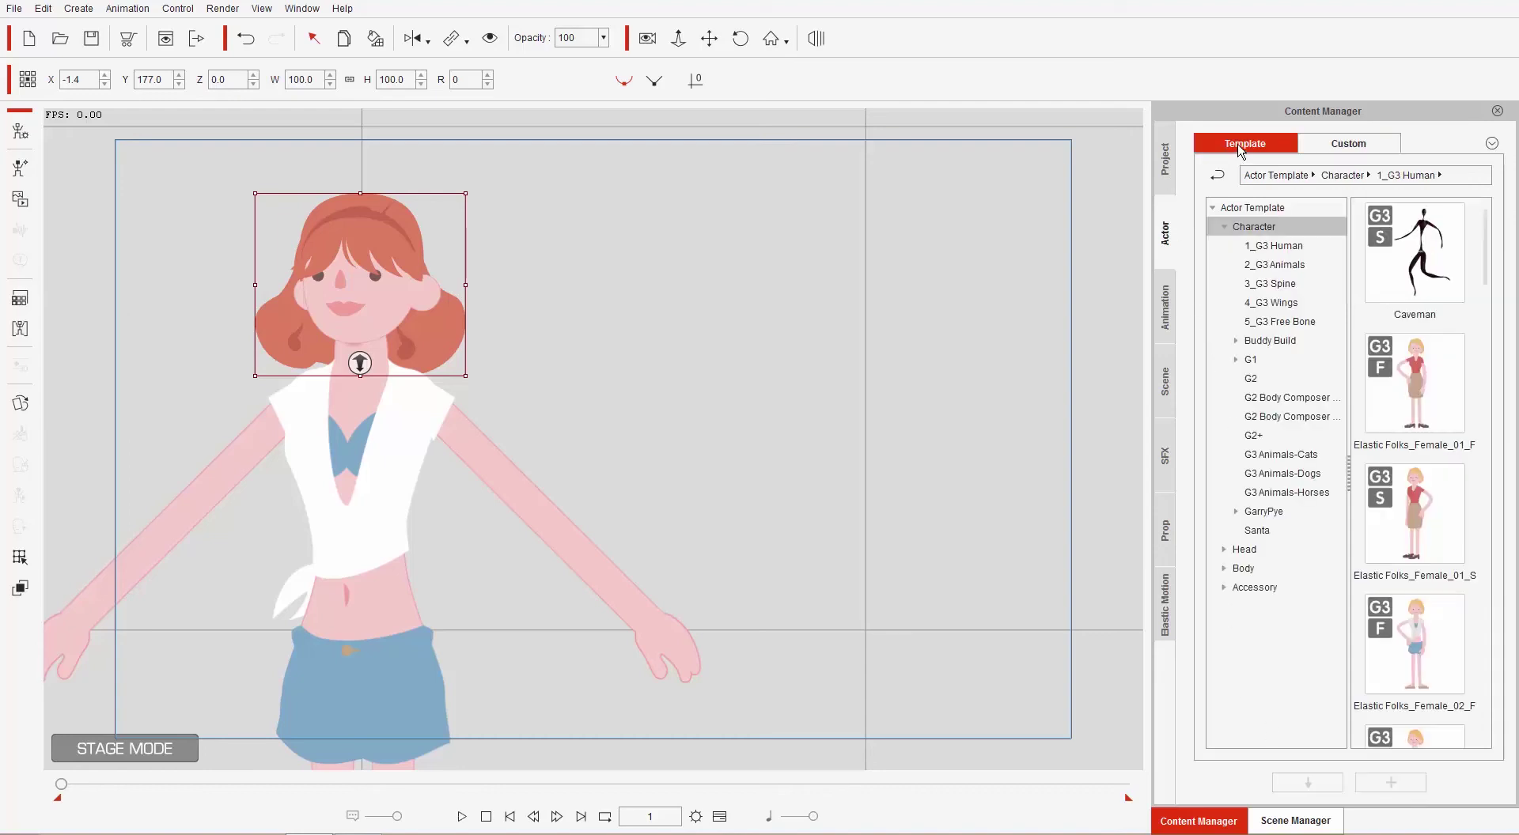
pyautogui.click(1287, 245)
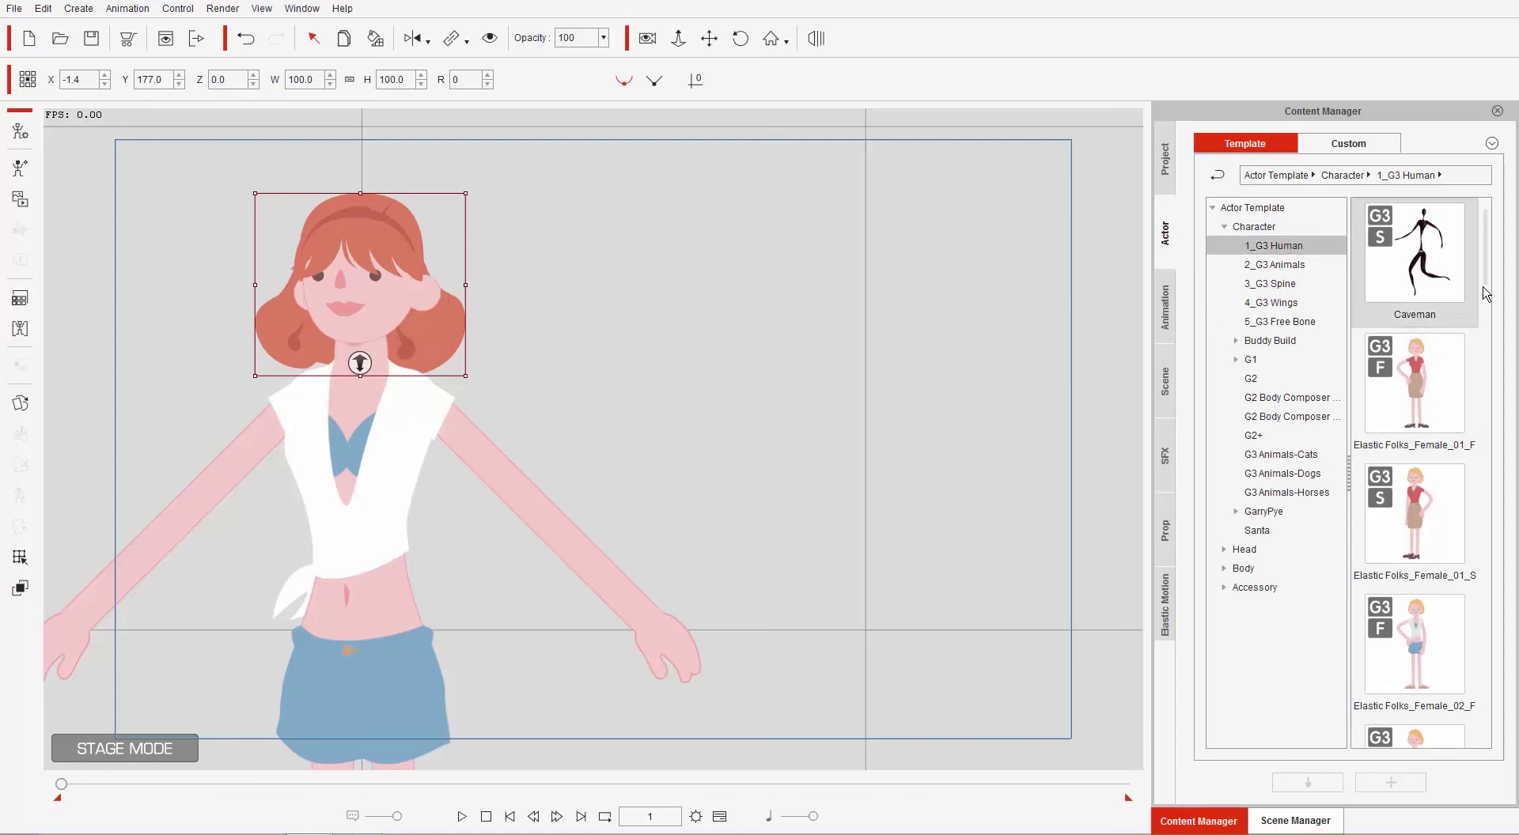
pyautogui.moveTo(1490, 287); pyautogui.dragTo(1488, 382)
pyautogui.moveTo(1412, 419); pyautogui.dragTo(953, 551)
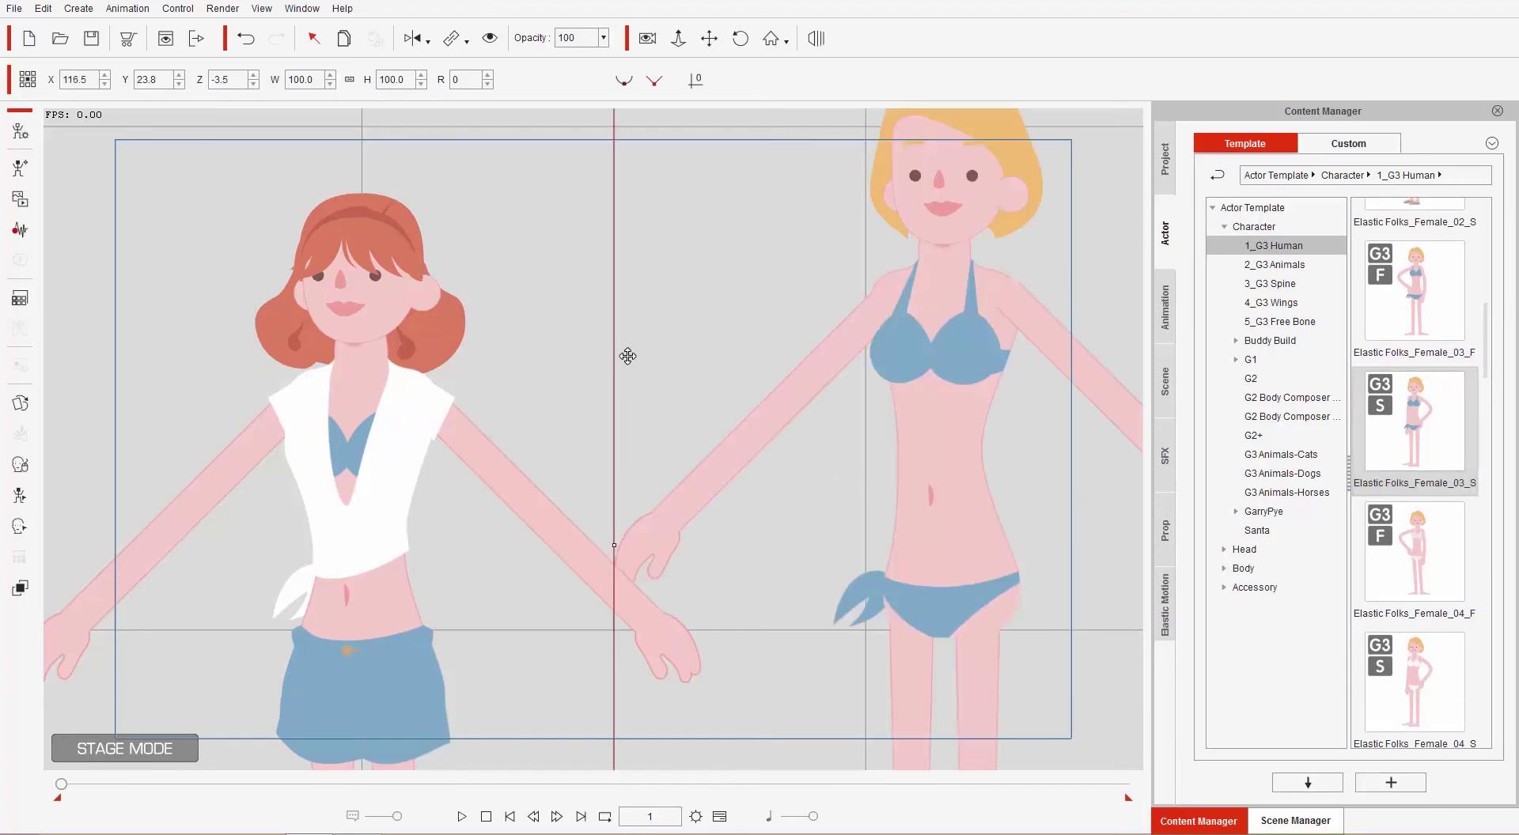
pyautogui.scroll(-5, 576, 404)
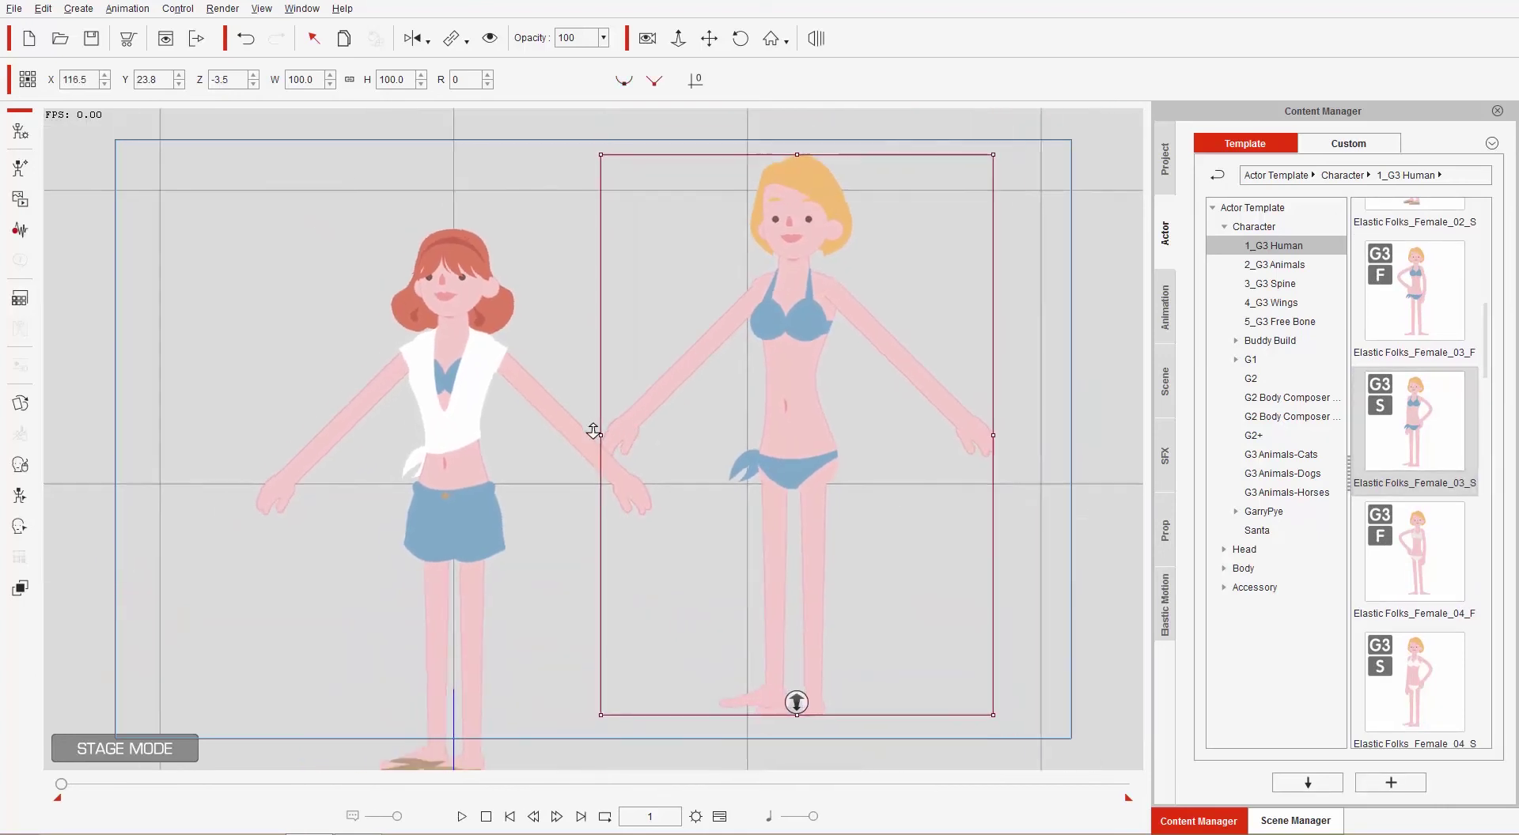
pyautogui.moveTo(779, 348); pyautogui.dragTo(808, 404)
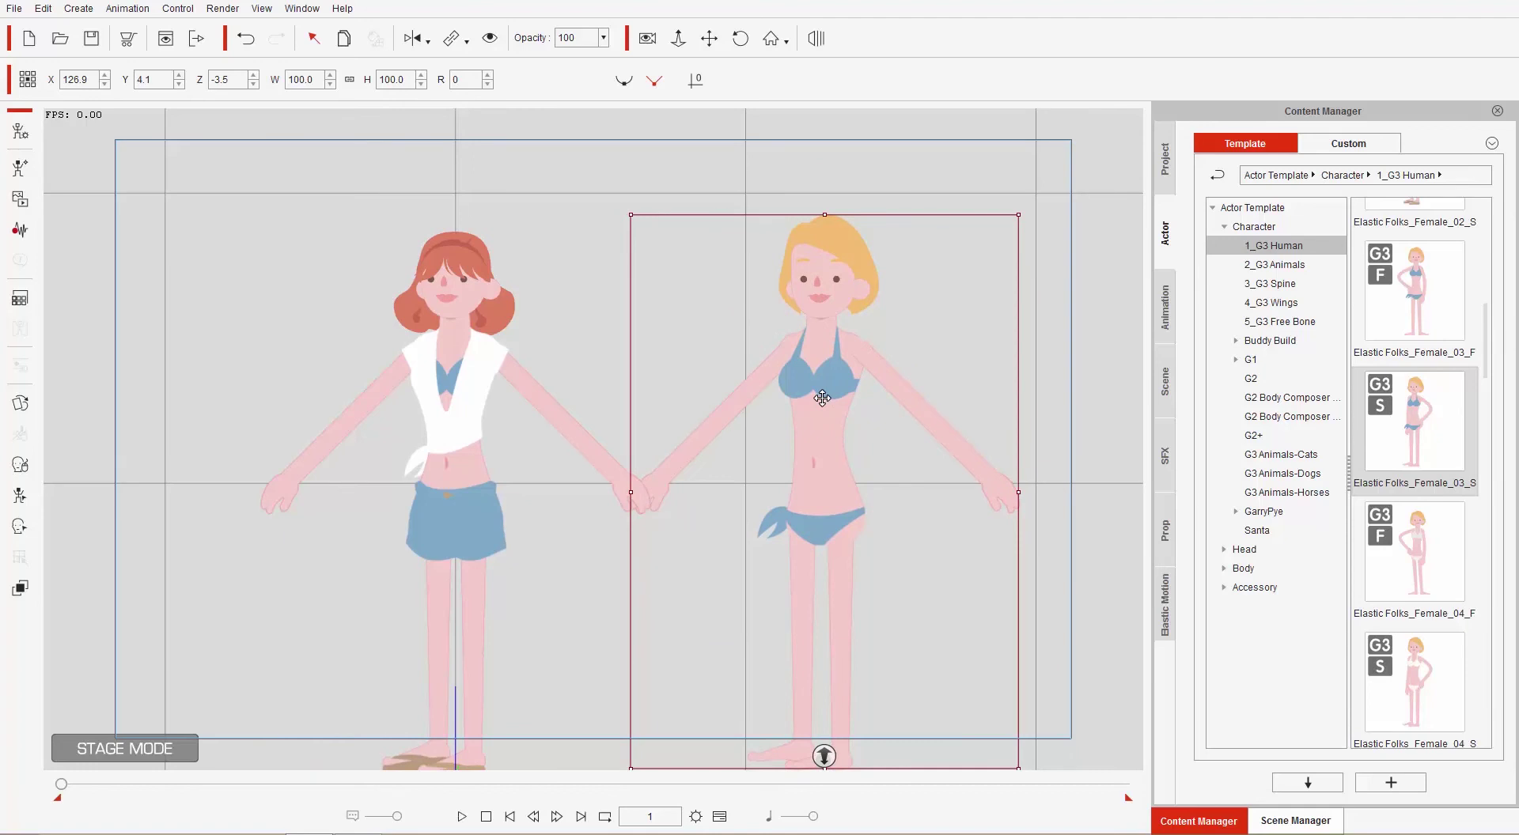
pyautogui.moveTo(586, 362); pyautogui.dragTo(585, 308)
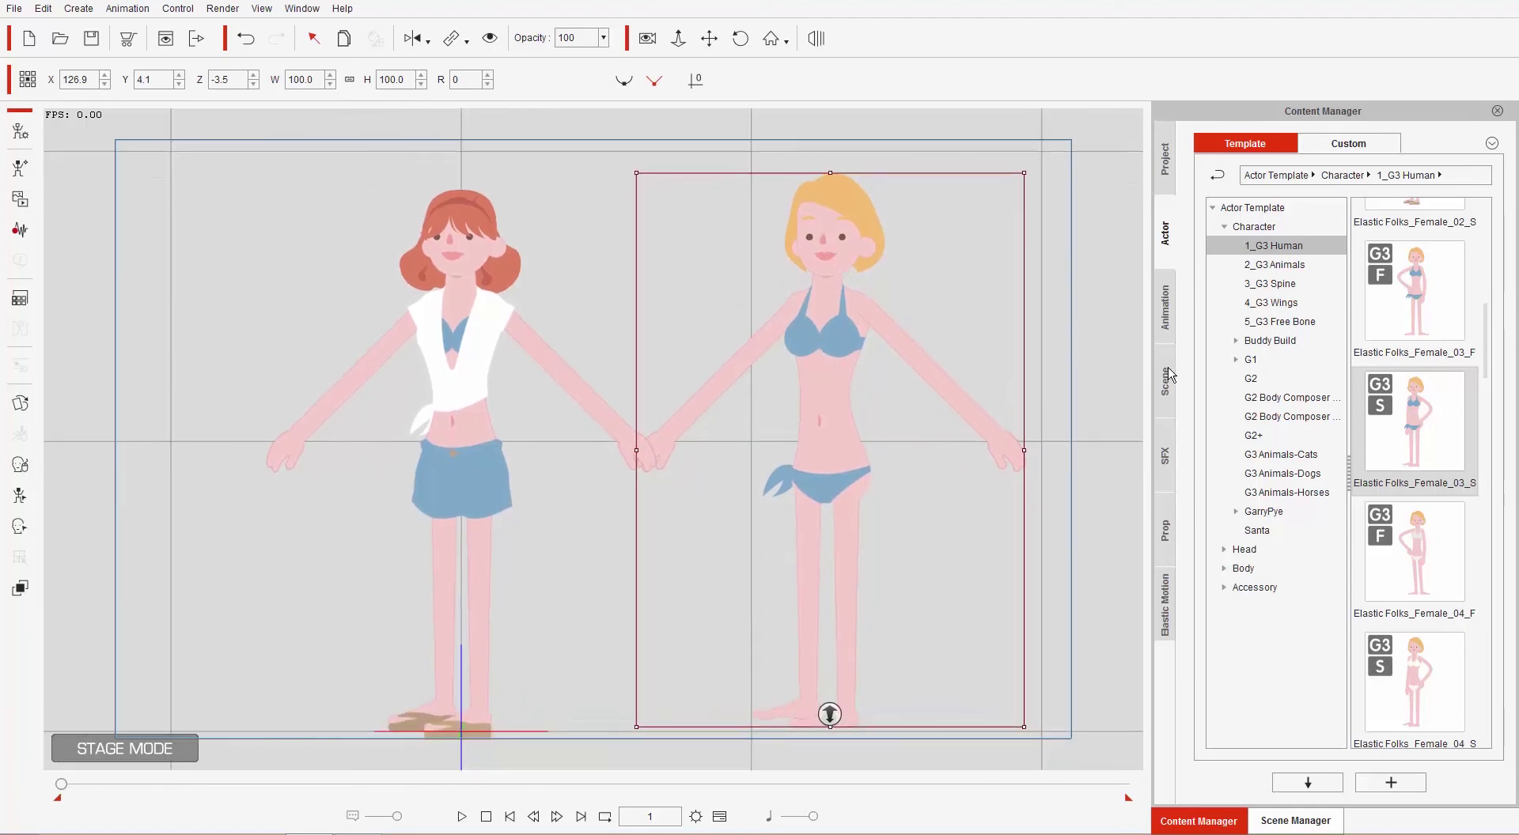
# Step: Apply the saved Cool Hairdo accessory from the custom Hairstyles folder to the Elastic Folks_Female_03_S character
pyautogui.click(1346, 144)
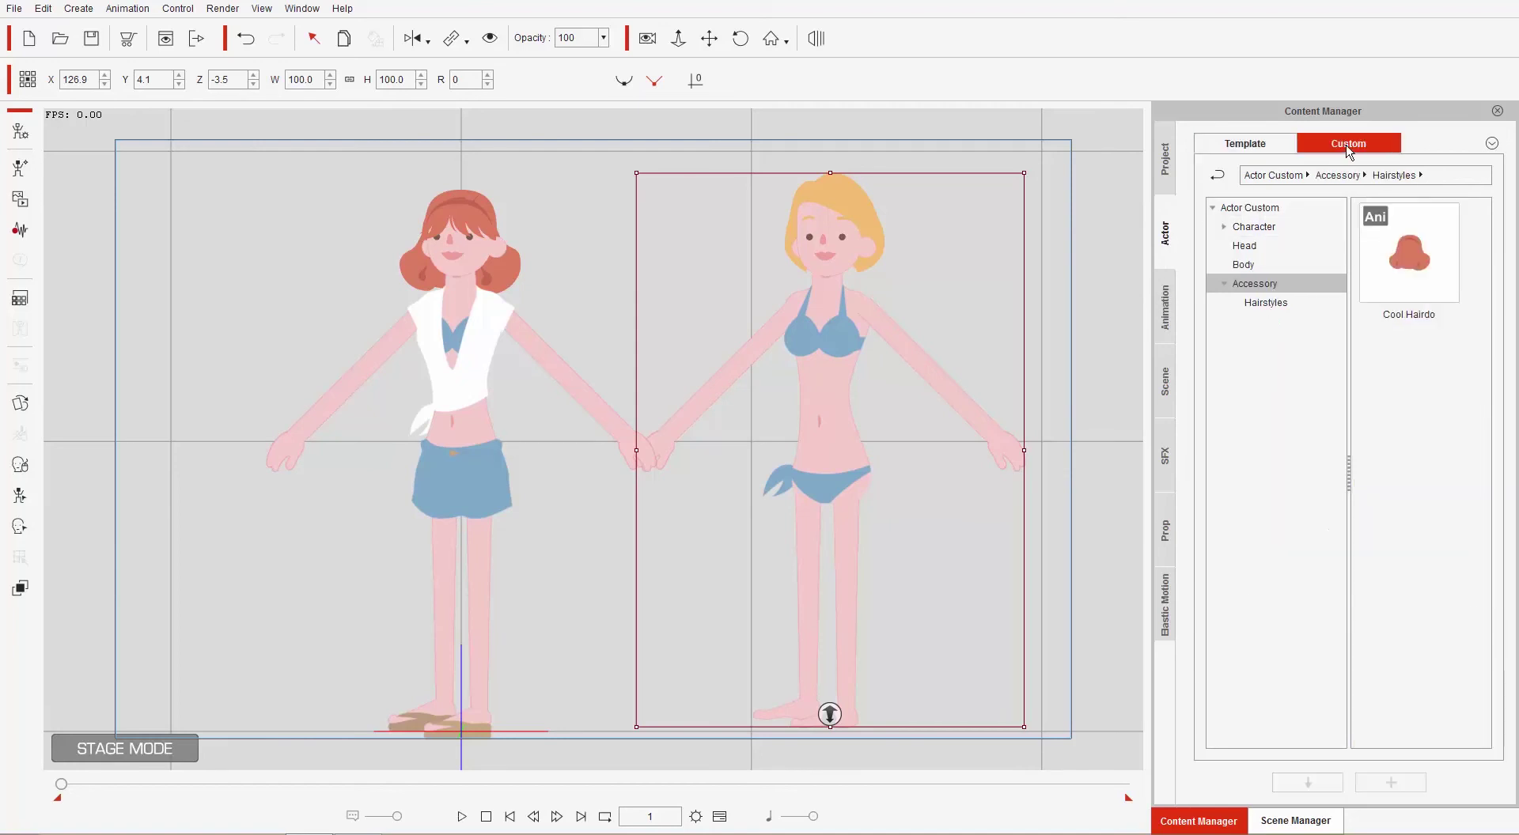
pyautogui.click(1269, 302)
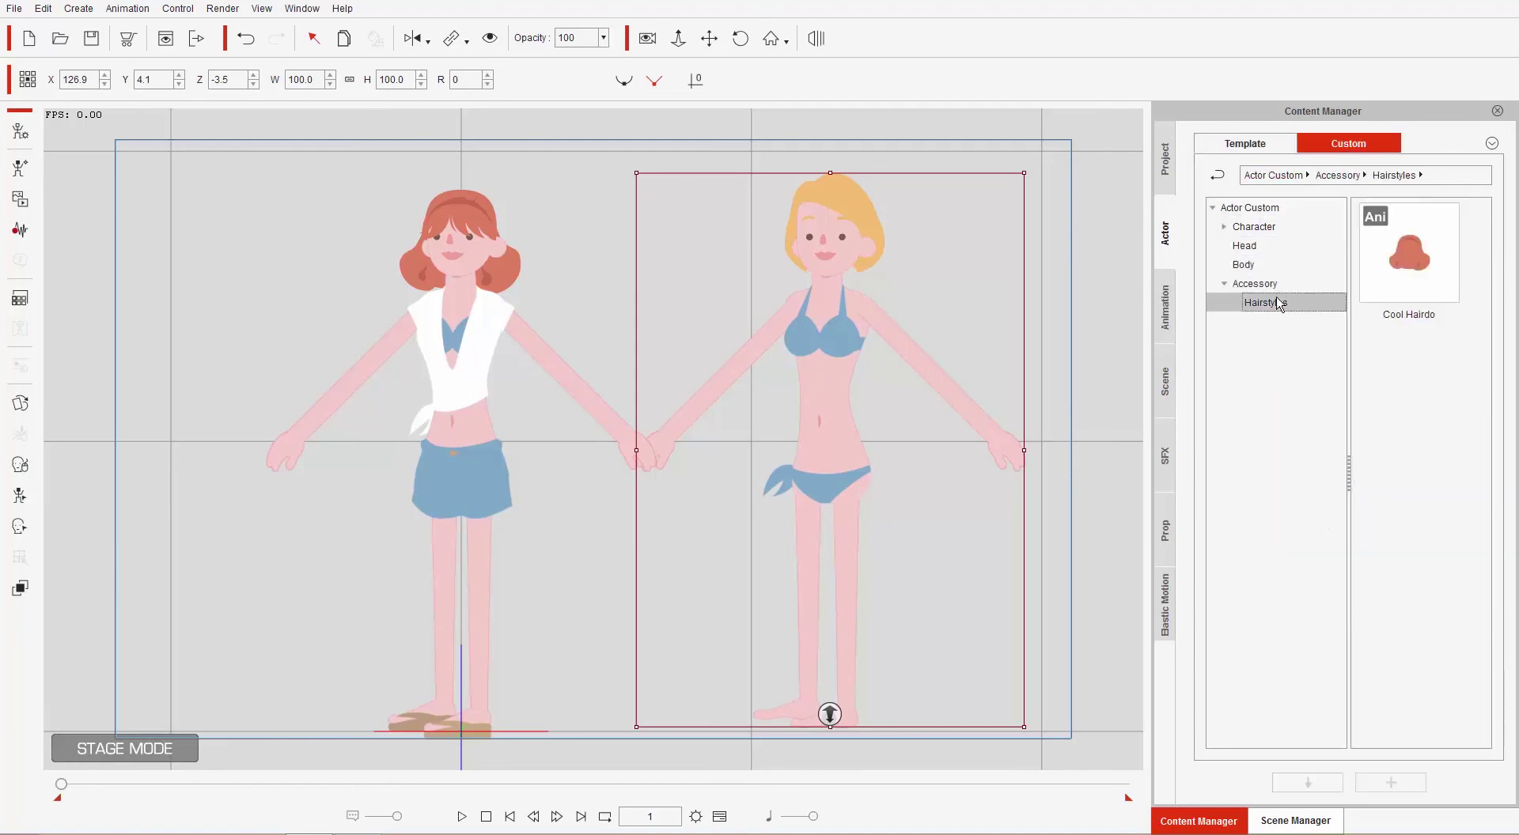
pyautogui.click(1423, 263)
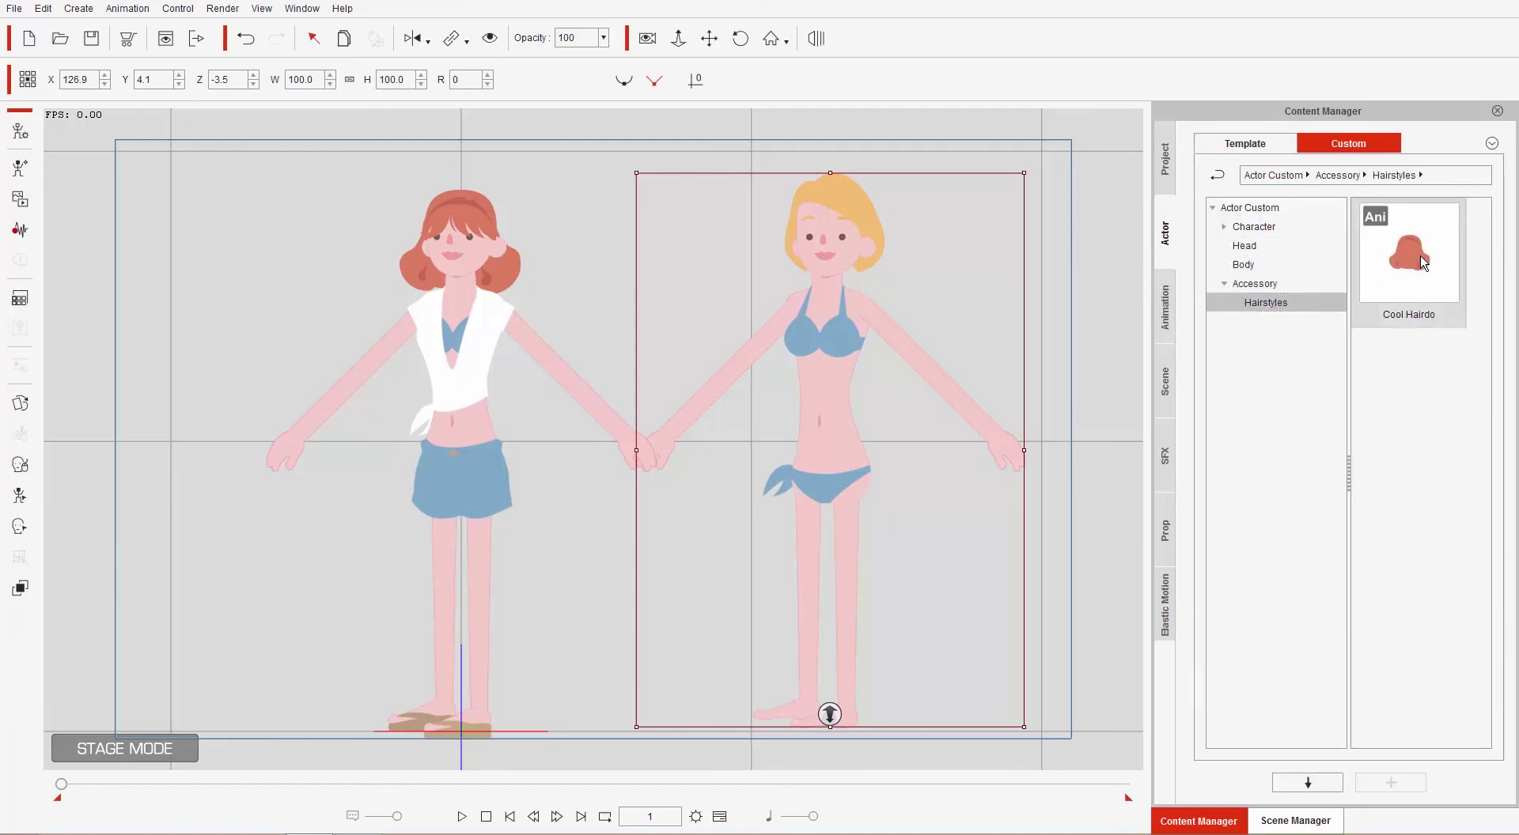
pyautogui.doubleClick(1423, 263)
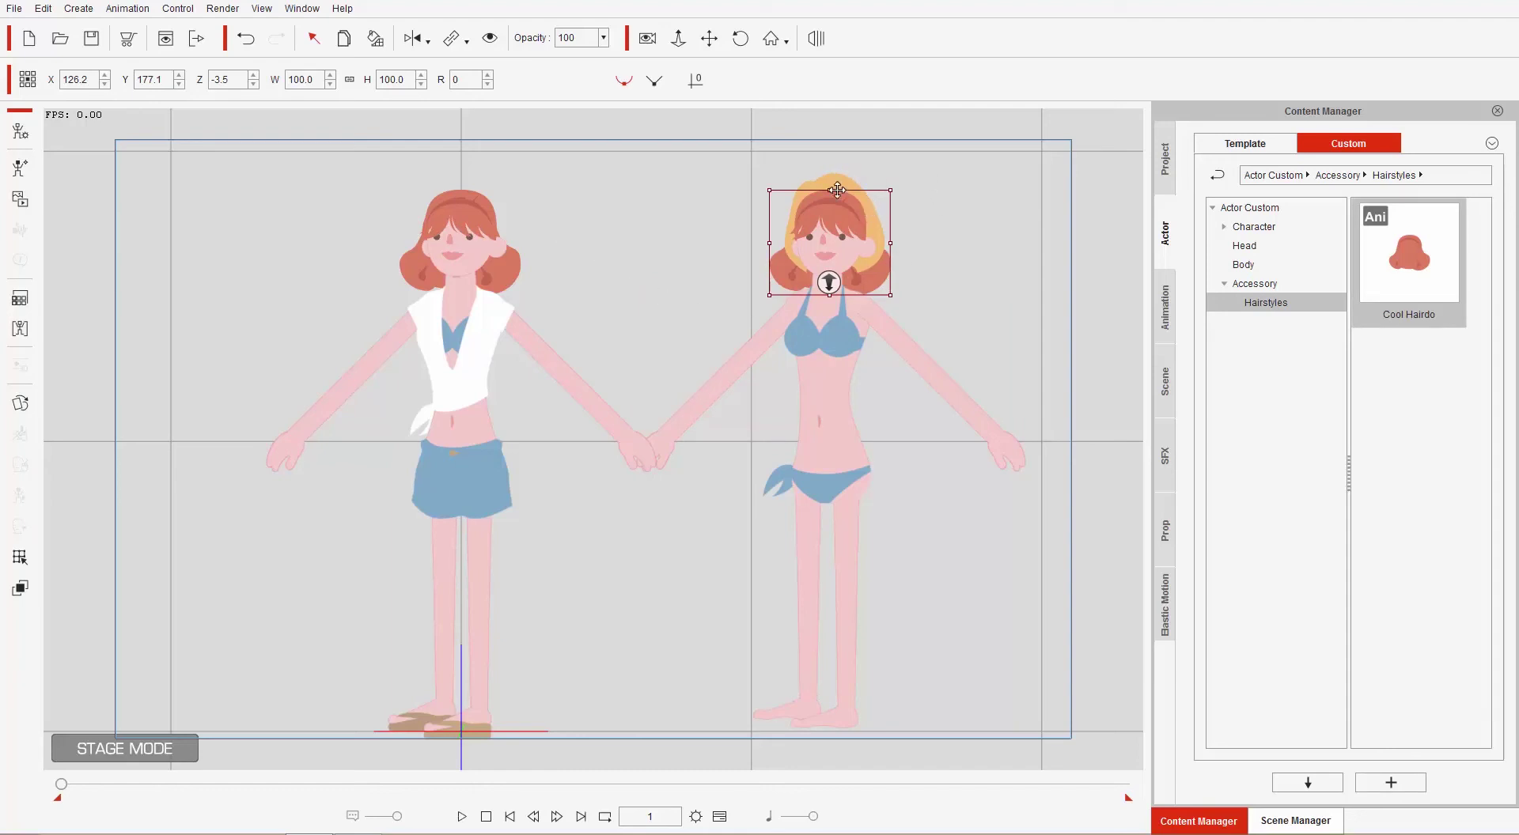
# Step: Remove the original blonde front and back hair from Elastic Folks_Female_03_S in composer mode, and return to stage mode
pyautogui.click(19, 131)
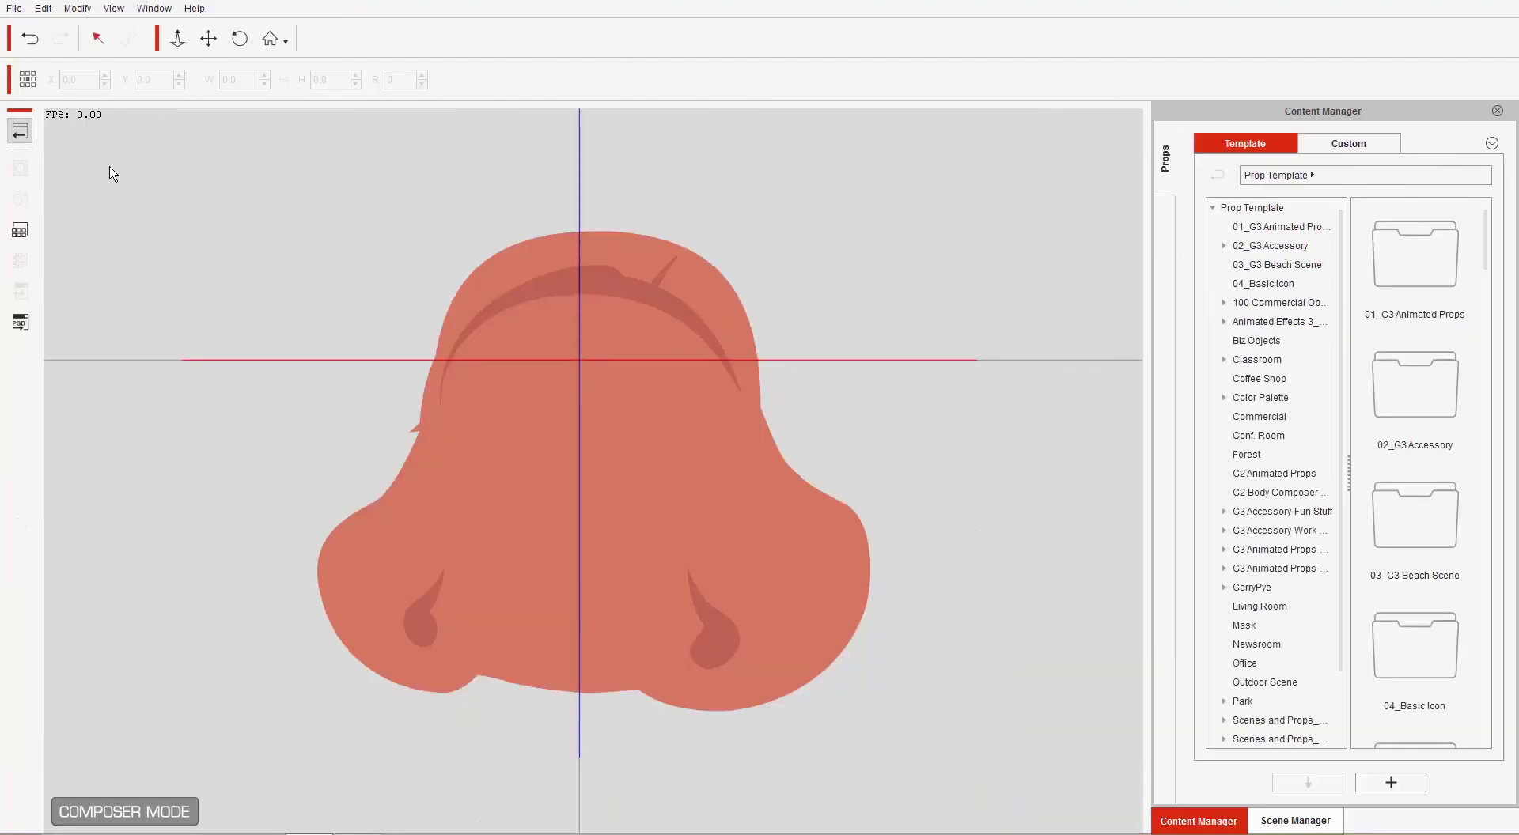
pyautogui.click(20, 131)
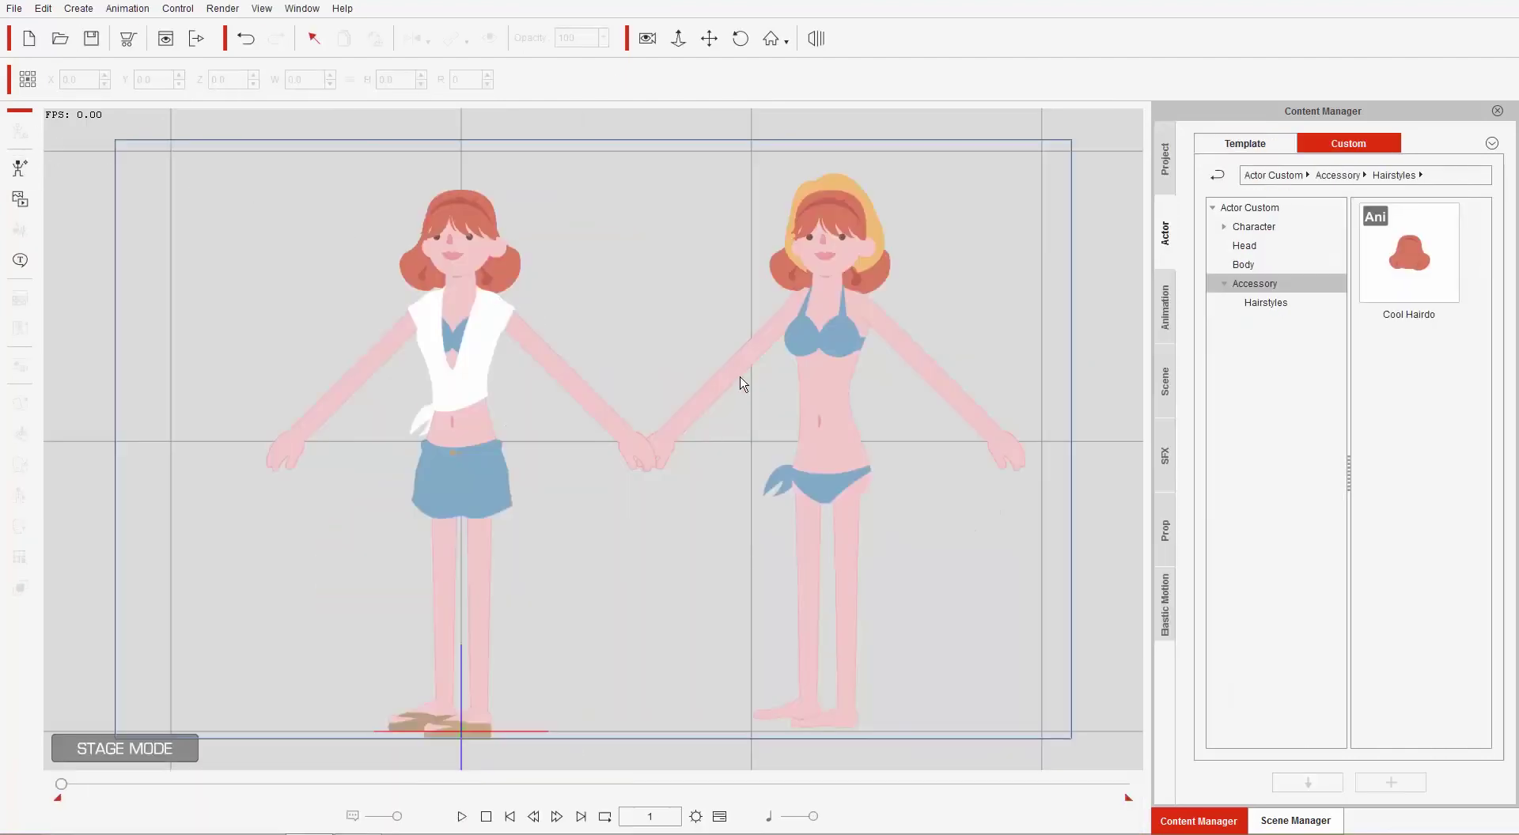
pyautogui.click(826, 387)
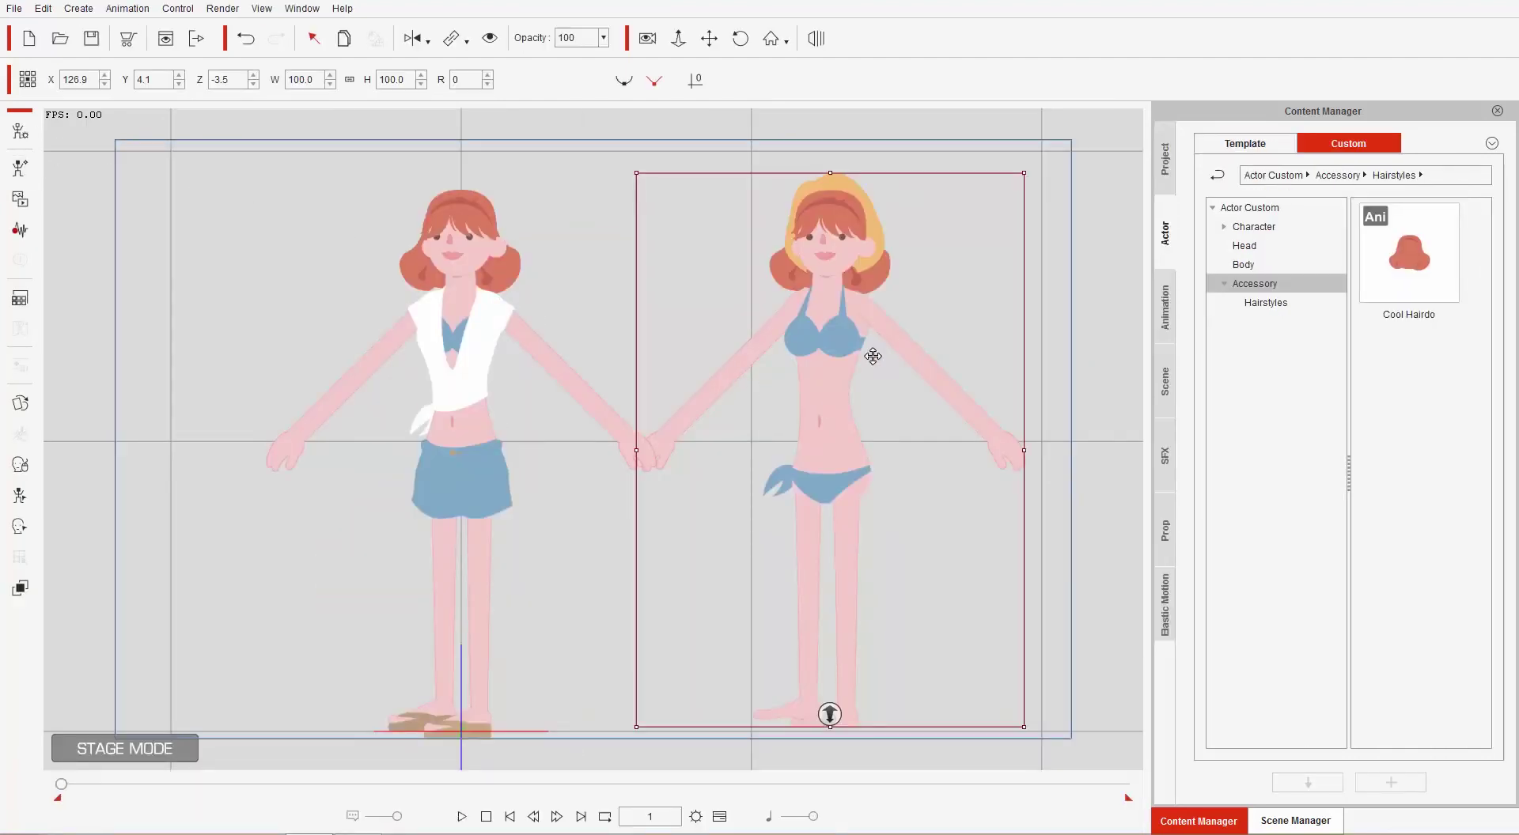
pyautogui.click(20, 131)
pyautogui.click(607, 224)
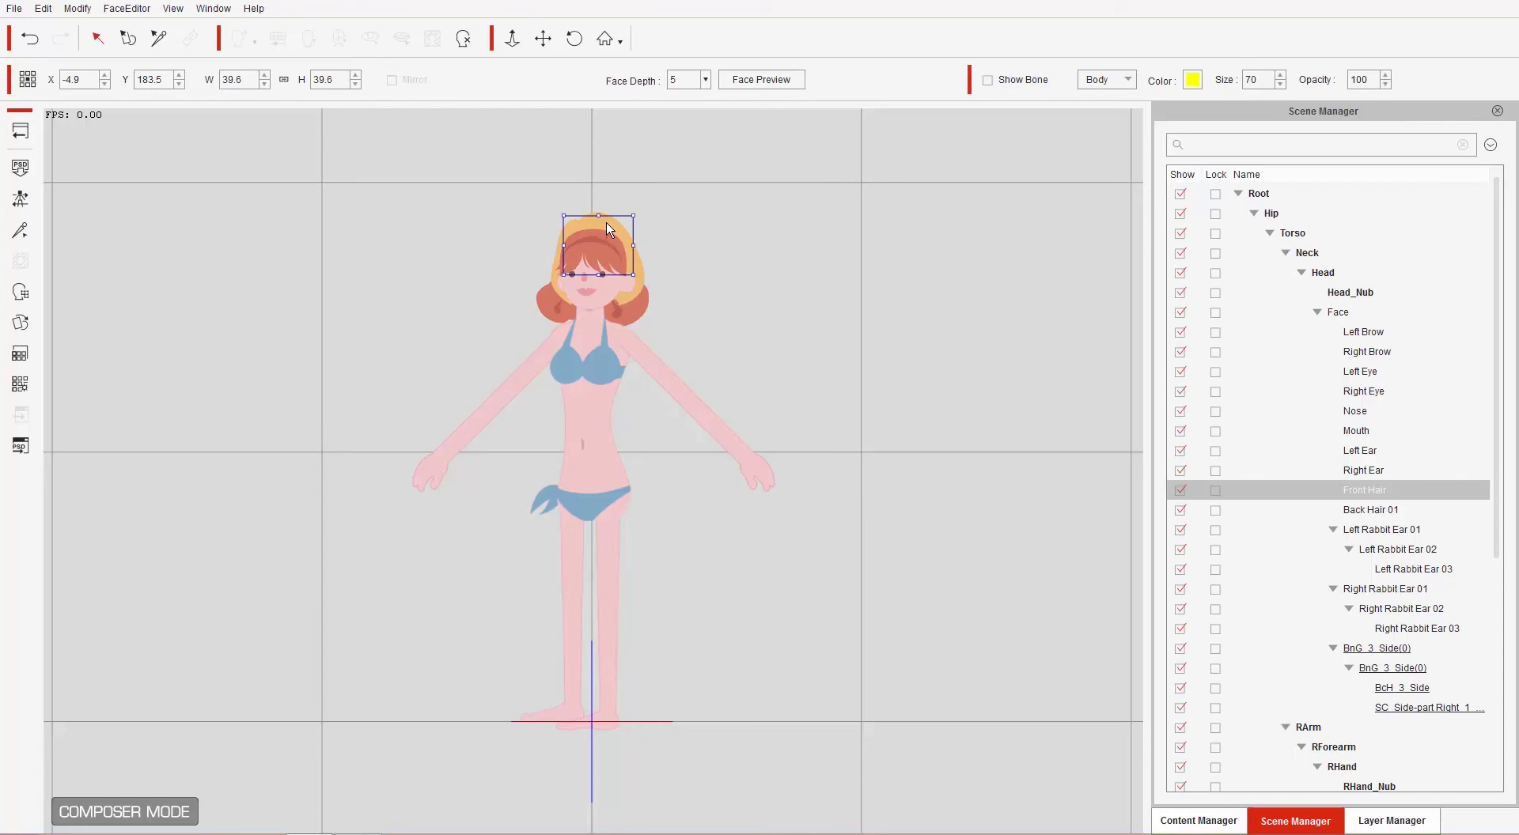
pyautogui.click(641, 277)
pyautogui.click(639, 272)
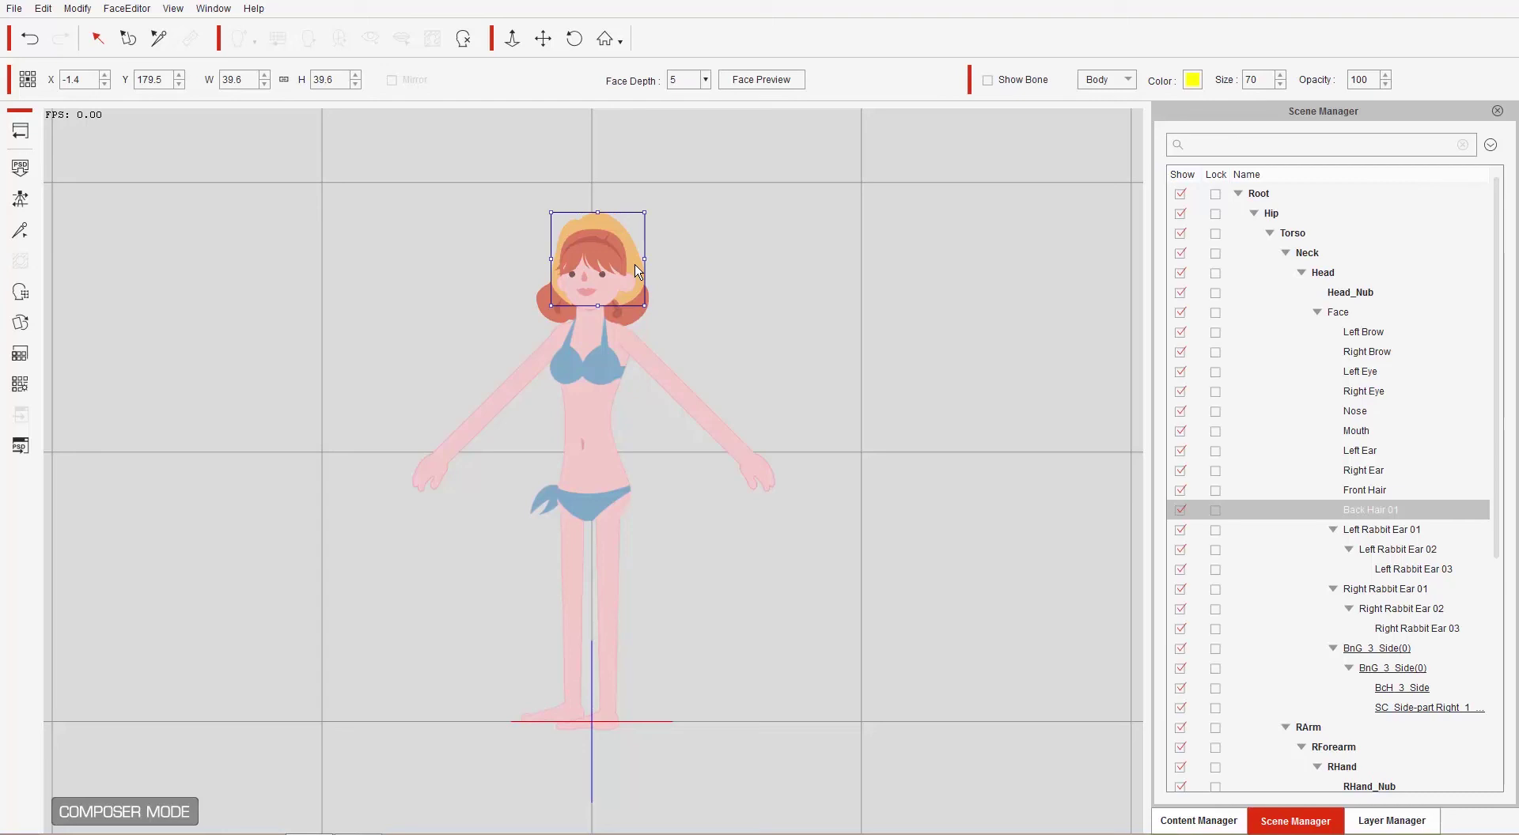
pyautogui.click(638, 272)
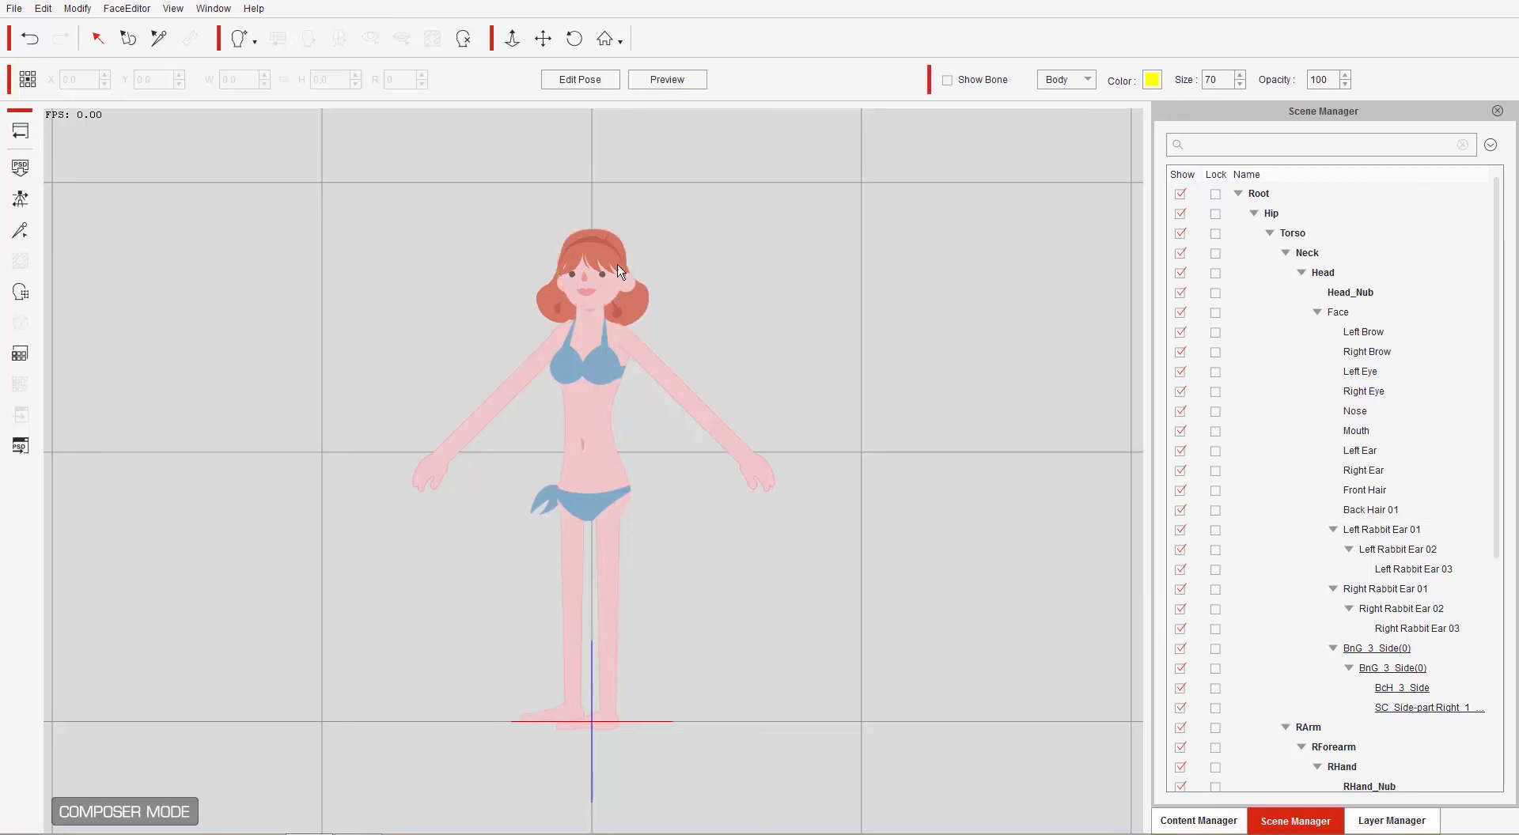
pyautogui.click(21, 133)
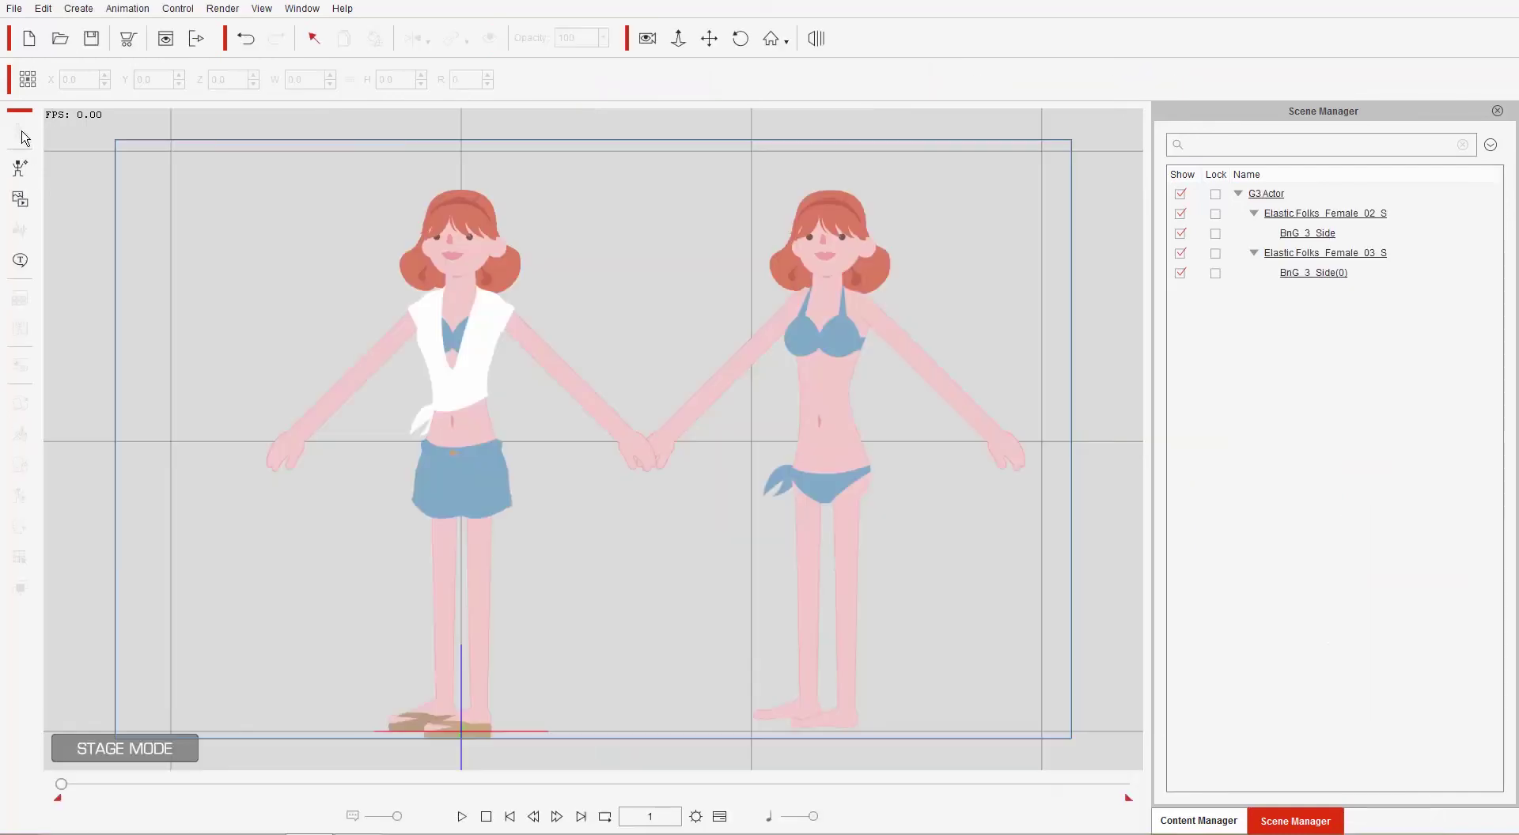
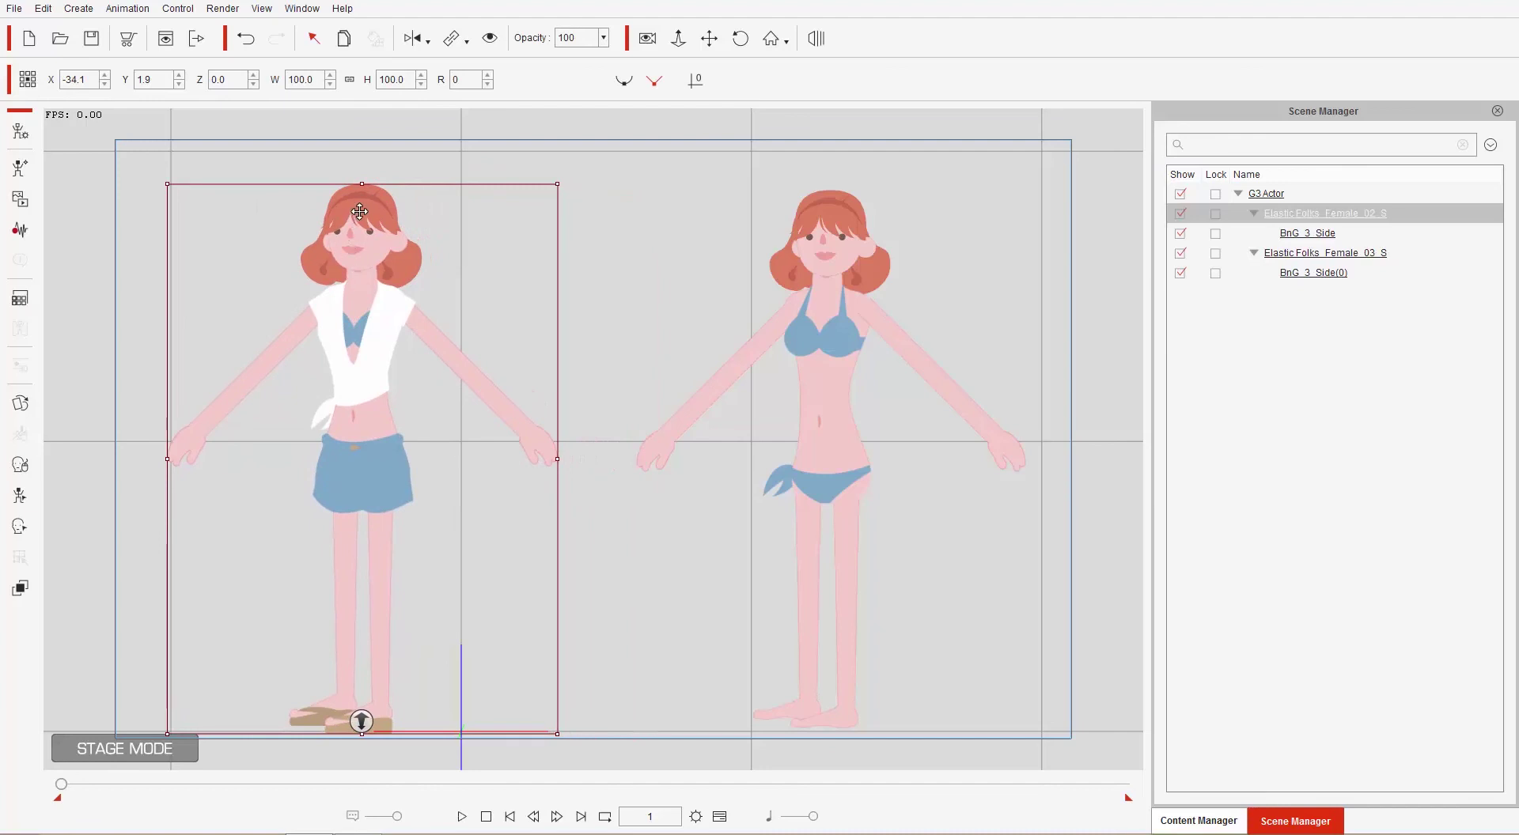
# Step: Remove the object animation from the BnG_3_Side hair on Elastic Folks_Female_02_S and apply the Walk(2L) action to that character
pyautogui.rightClick(362, 204)
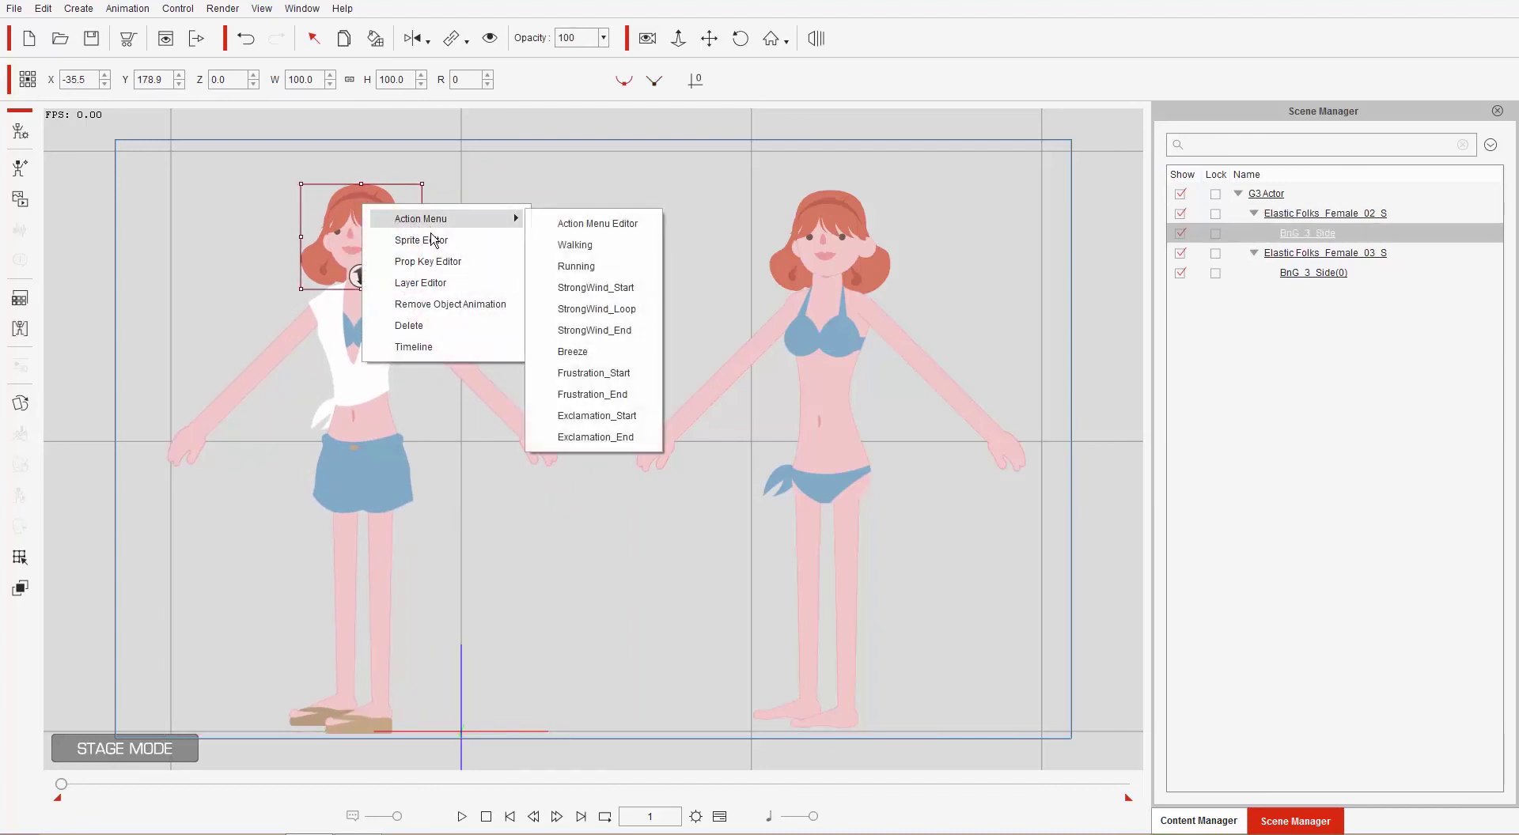
pyautogui.click(457, 306)
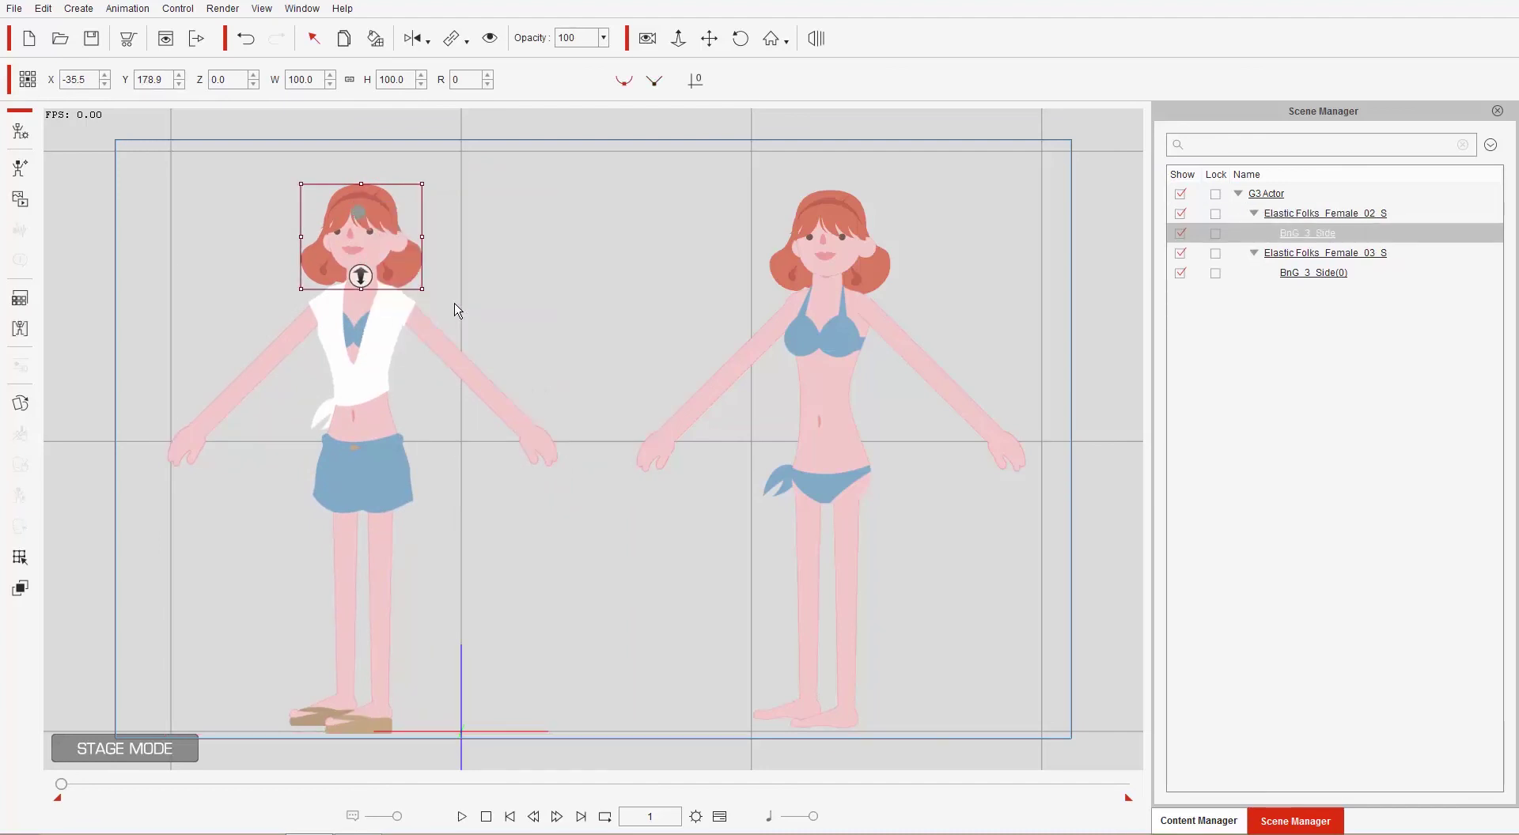
pyautogui.click(353, 307)
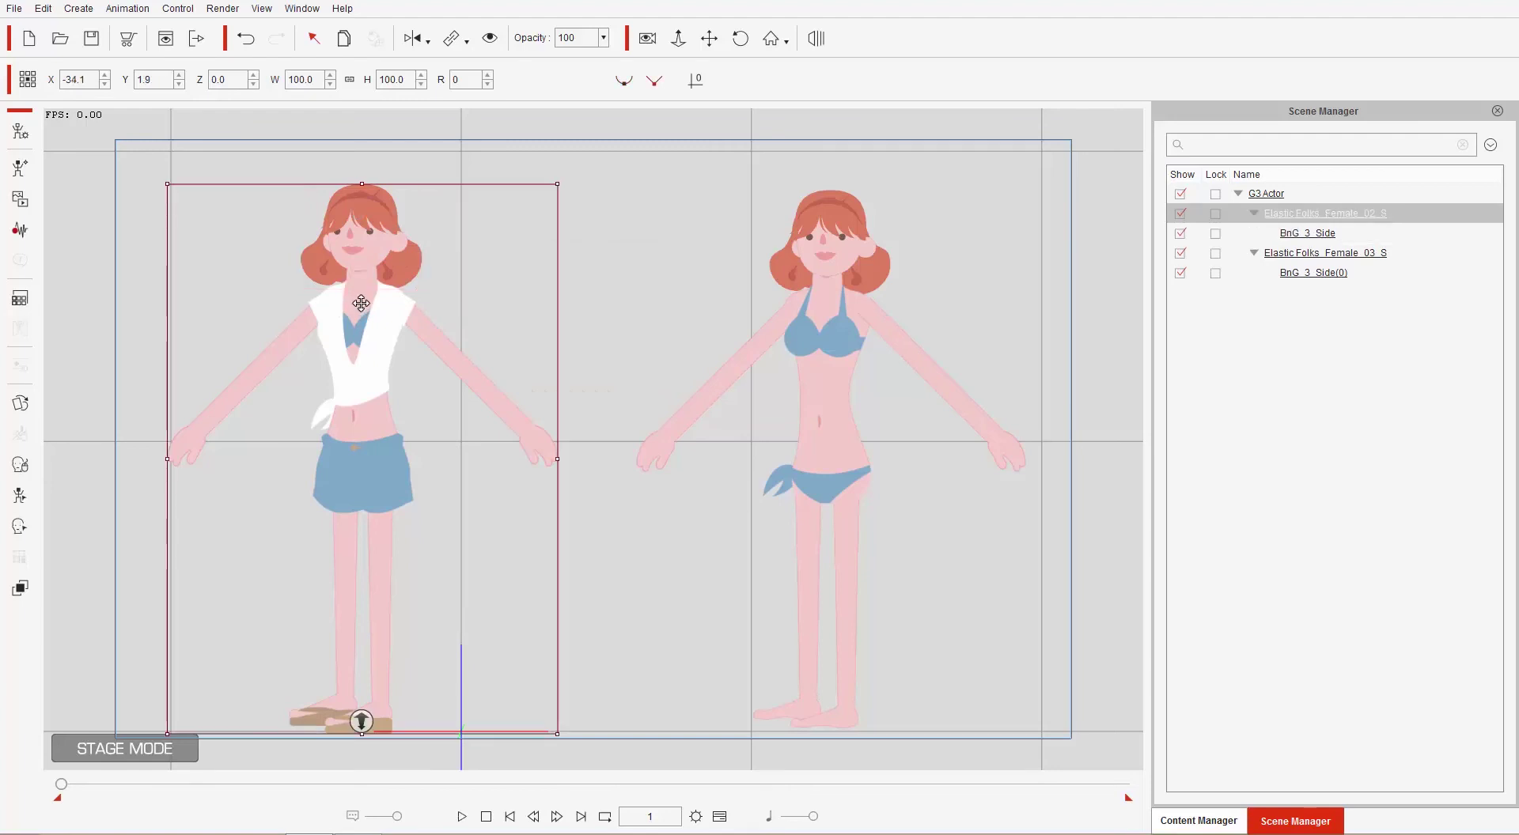
pyautogui.rightClick(355, 300)
pyautogui.moveTo(425, 323)
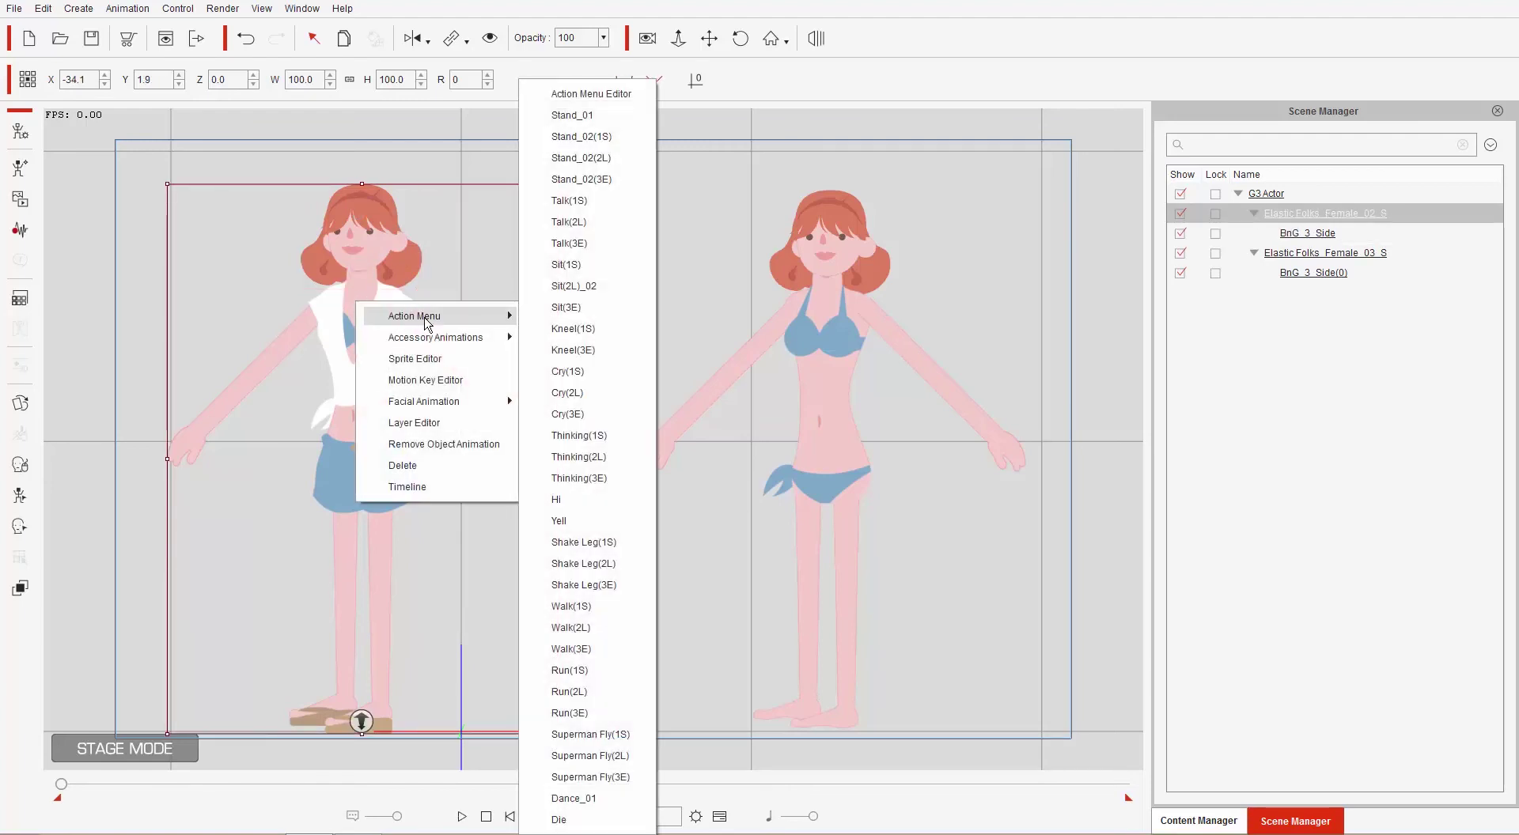
pyautogui.click(593, 628)
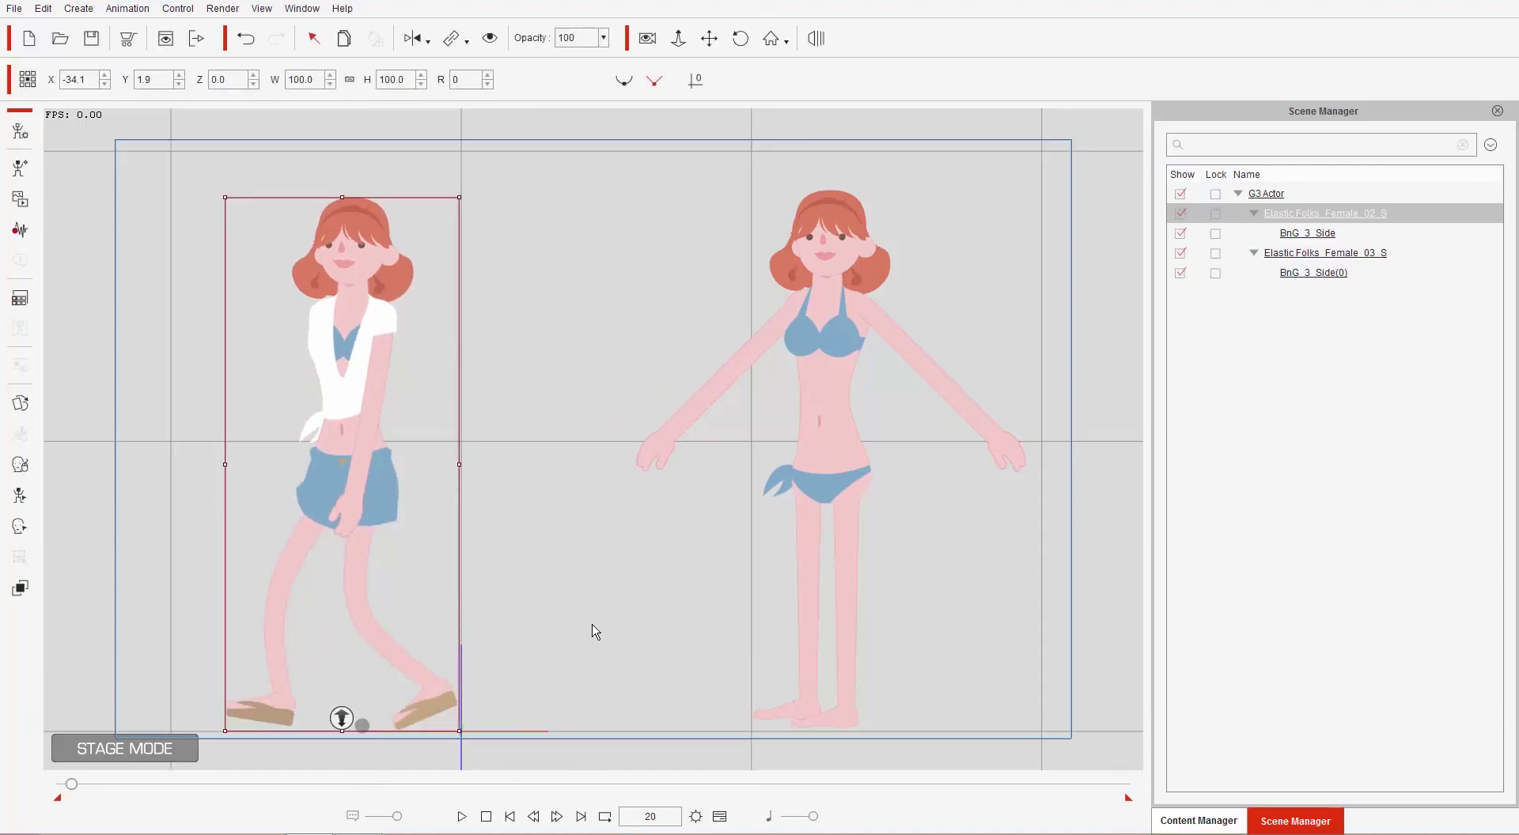
# Step: Open the timeline and show the Motion track of the Elastic Folks_Female_02_S character
pyautogui.press('F3')
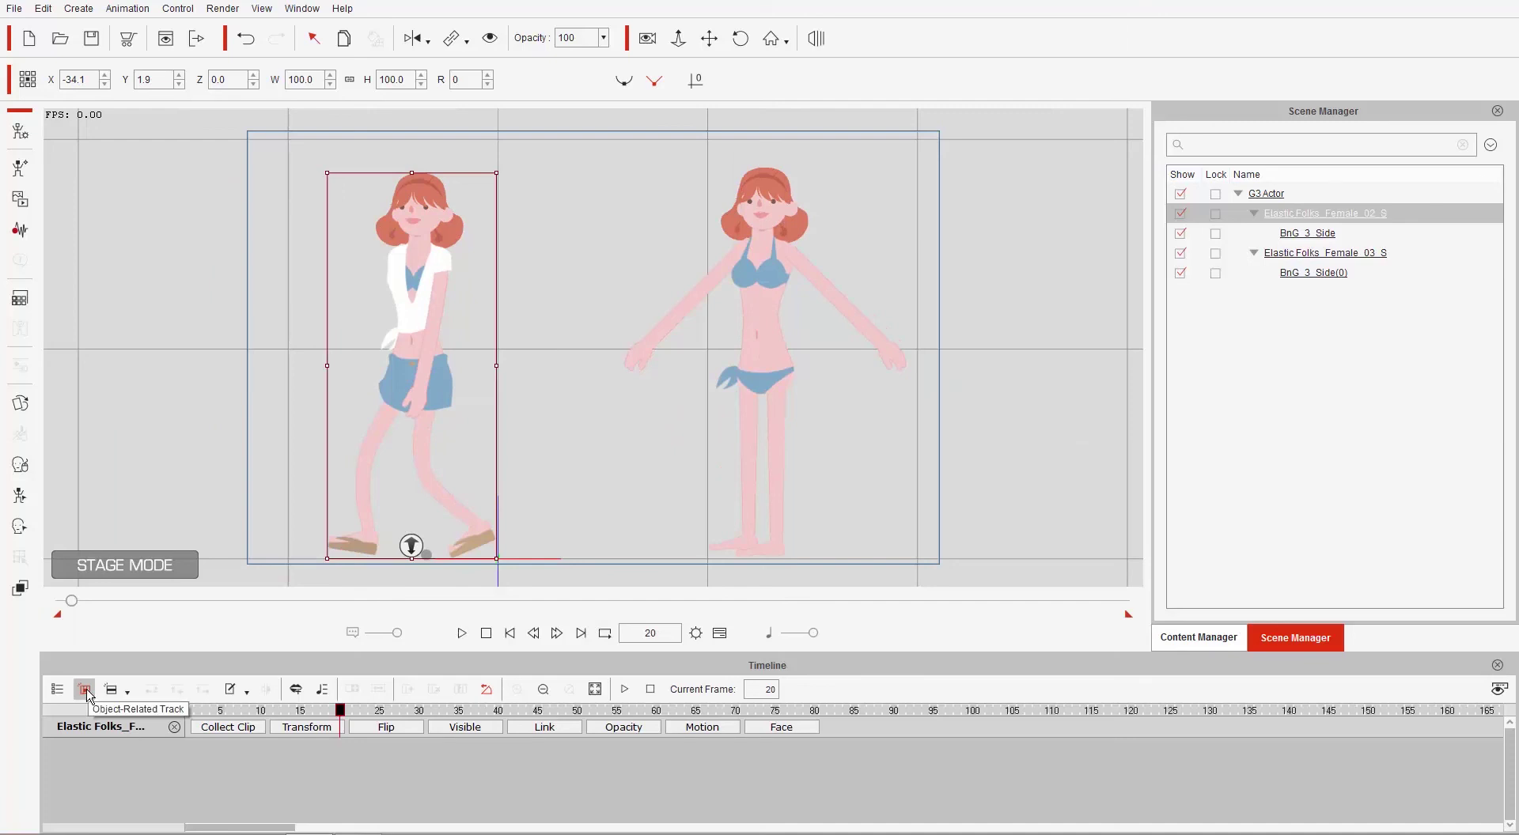
pyautogui.click(759, 331)
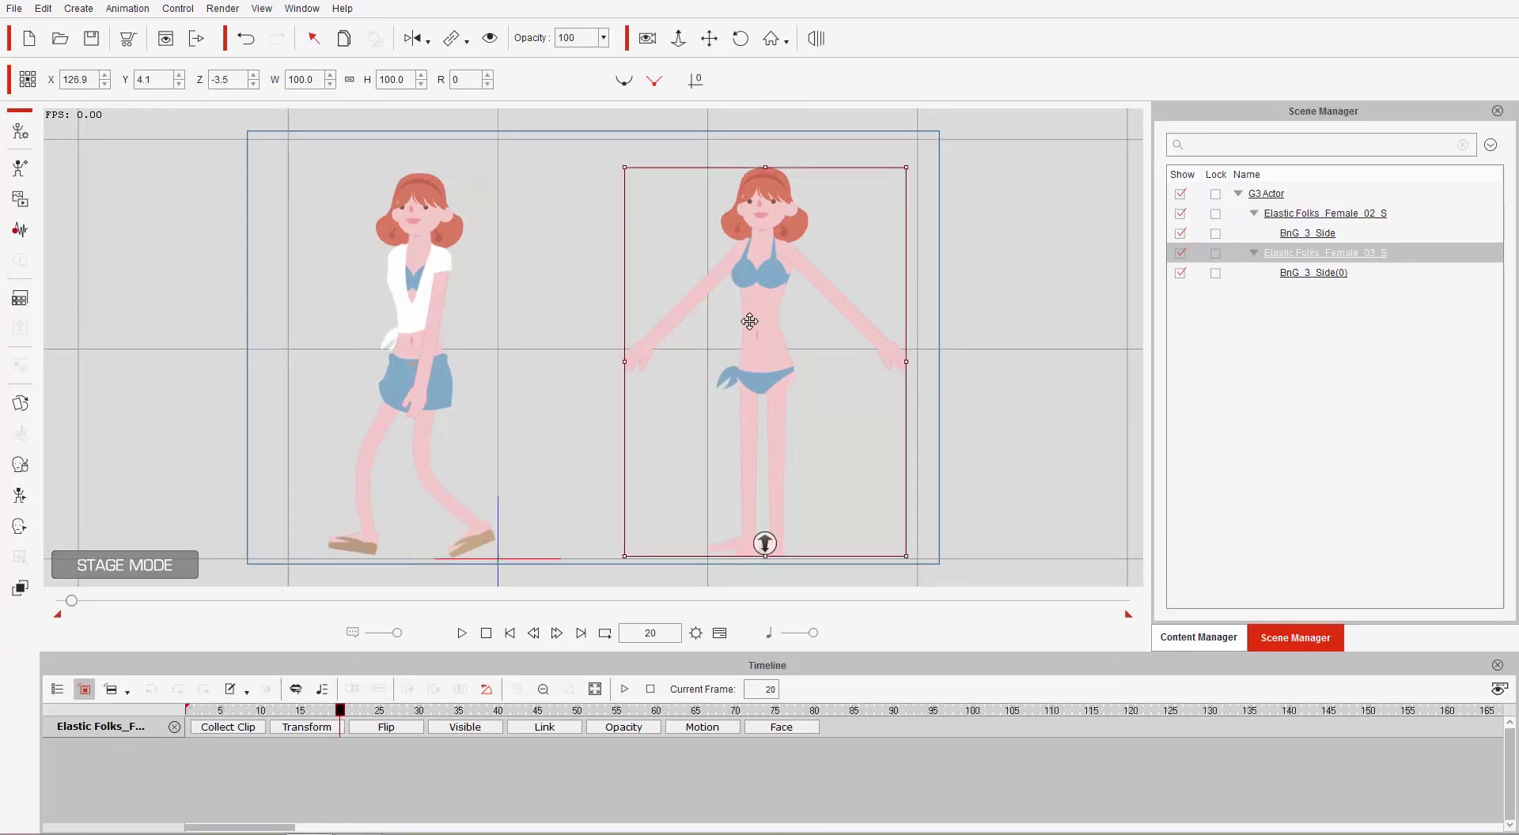
pyautogui.click(411, 304)
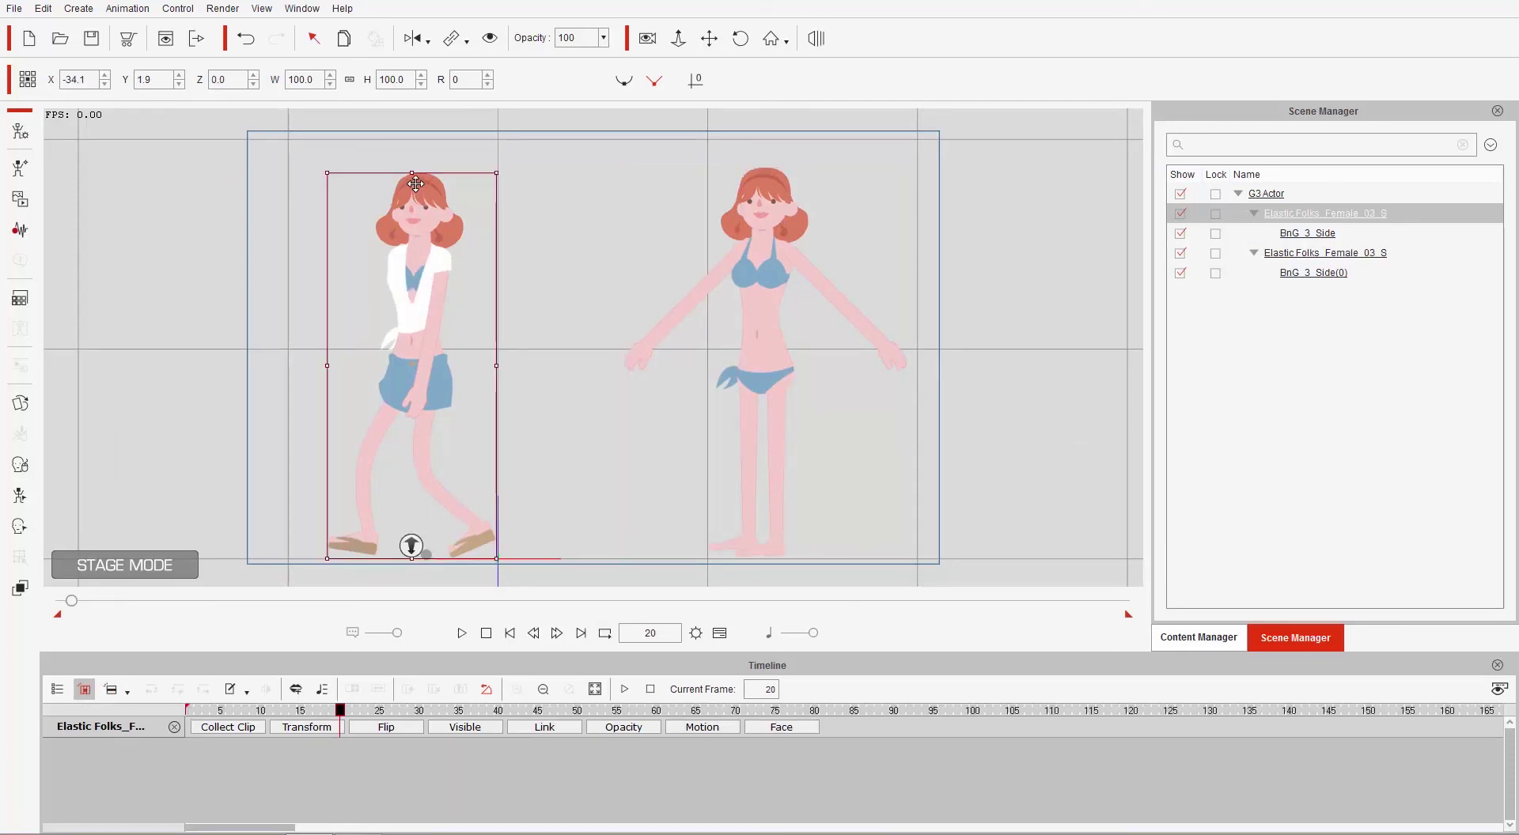
pyautogui.click(702, 727)
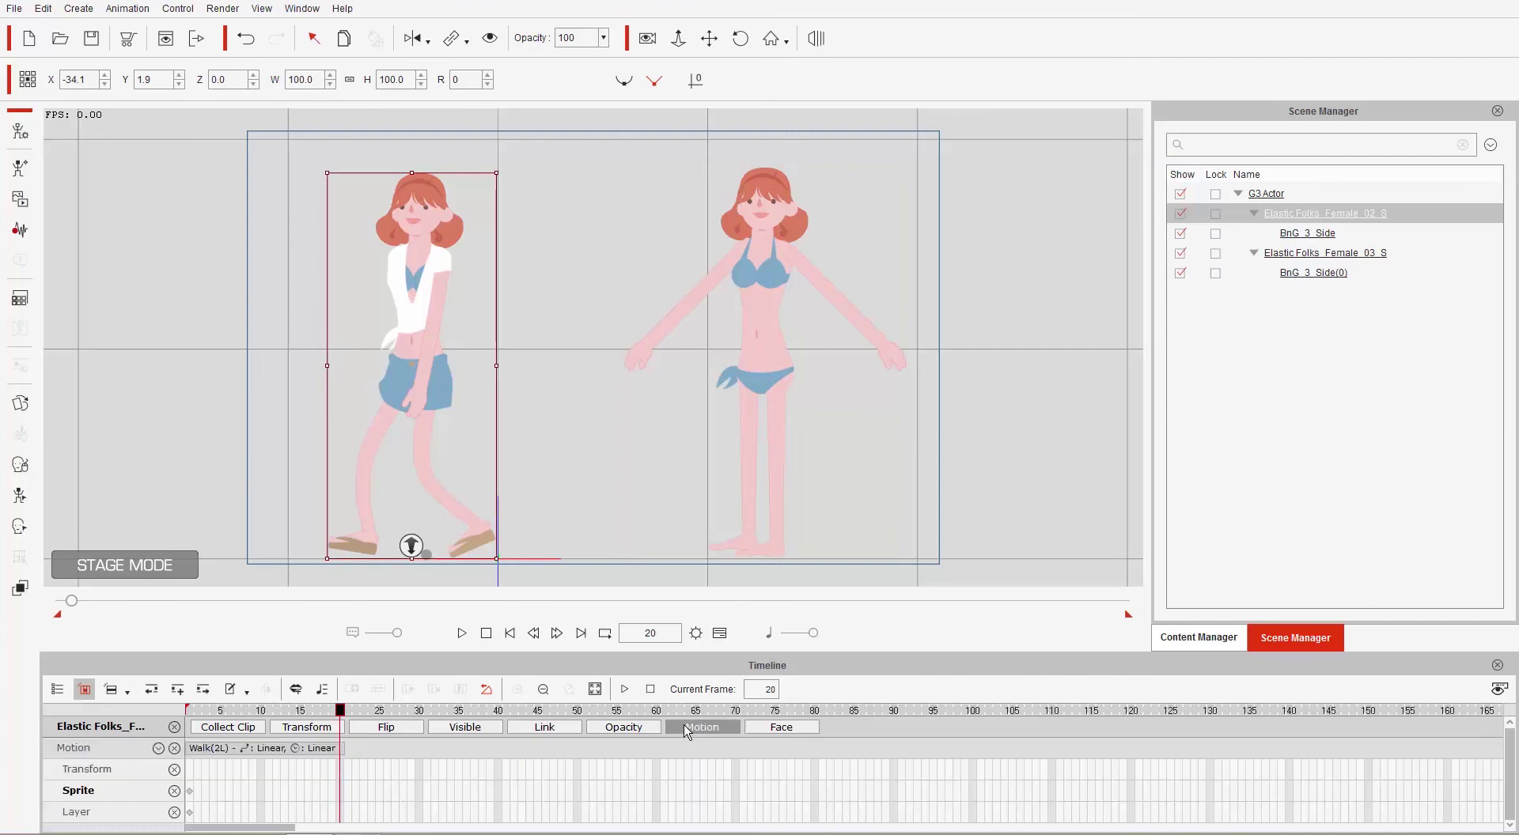
# Step: Loop the Walk(2L) motion clip out to about frame 115 and play the animation from frame 1
pyautogui.click(291, 748)
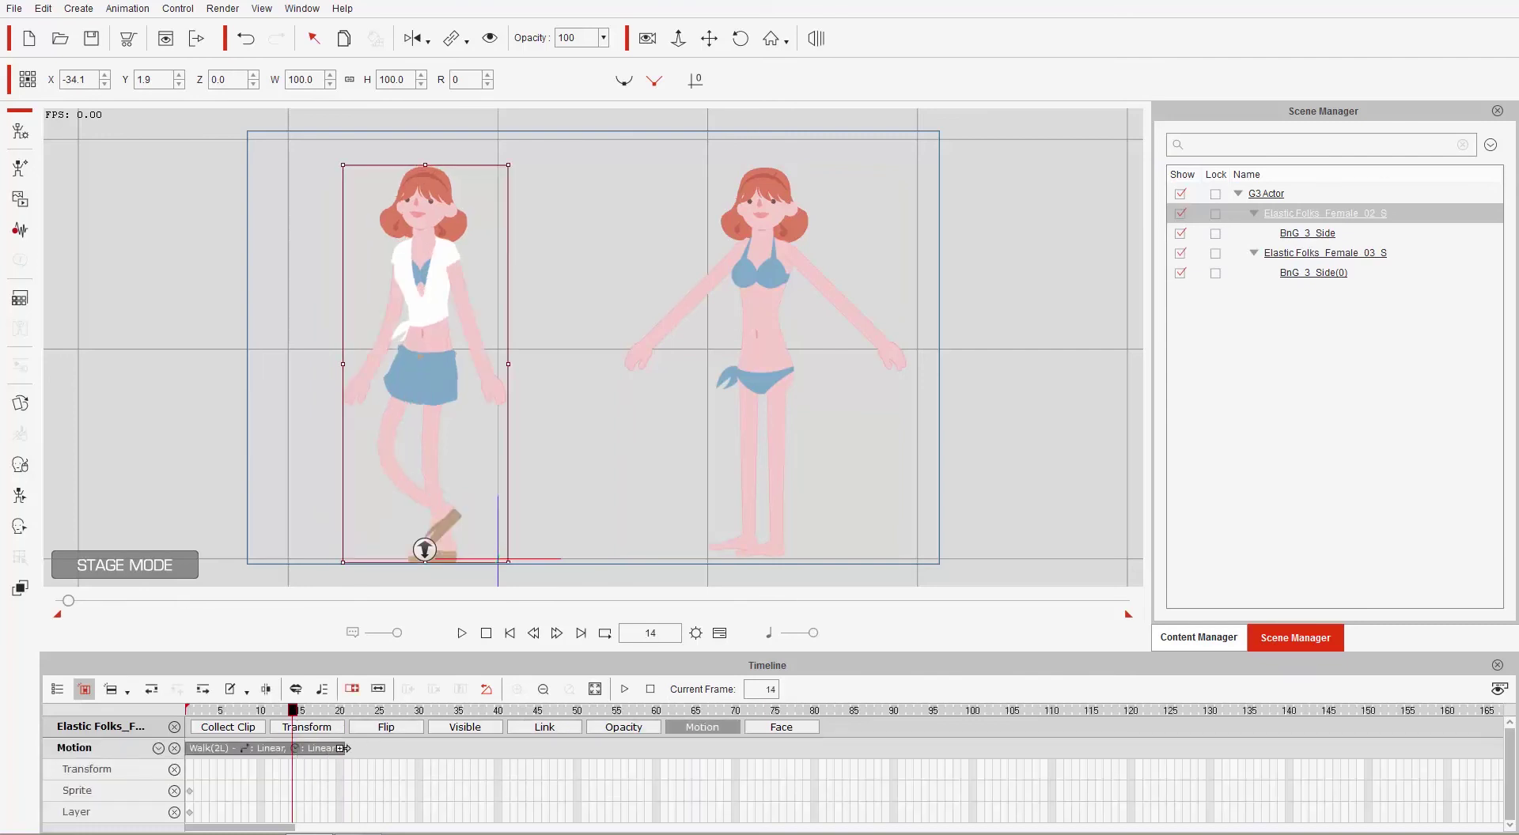
pyautogui.moveTo(345, 749); pyautogui.dragTo(1032, 755)
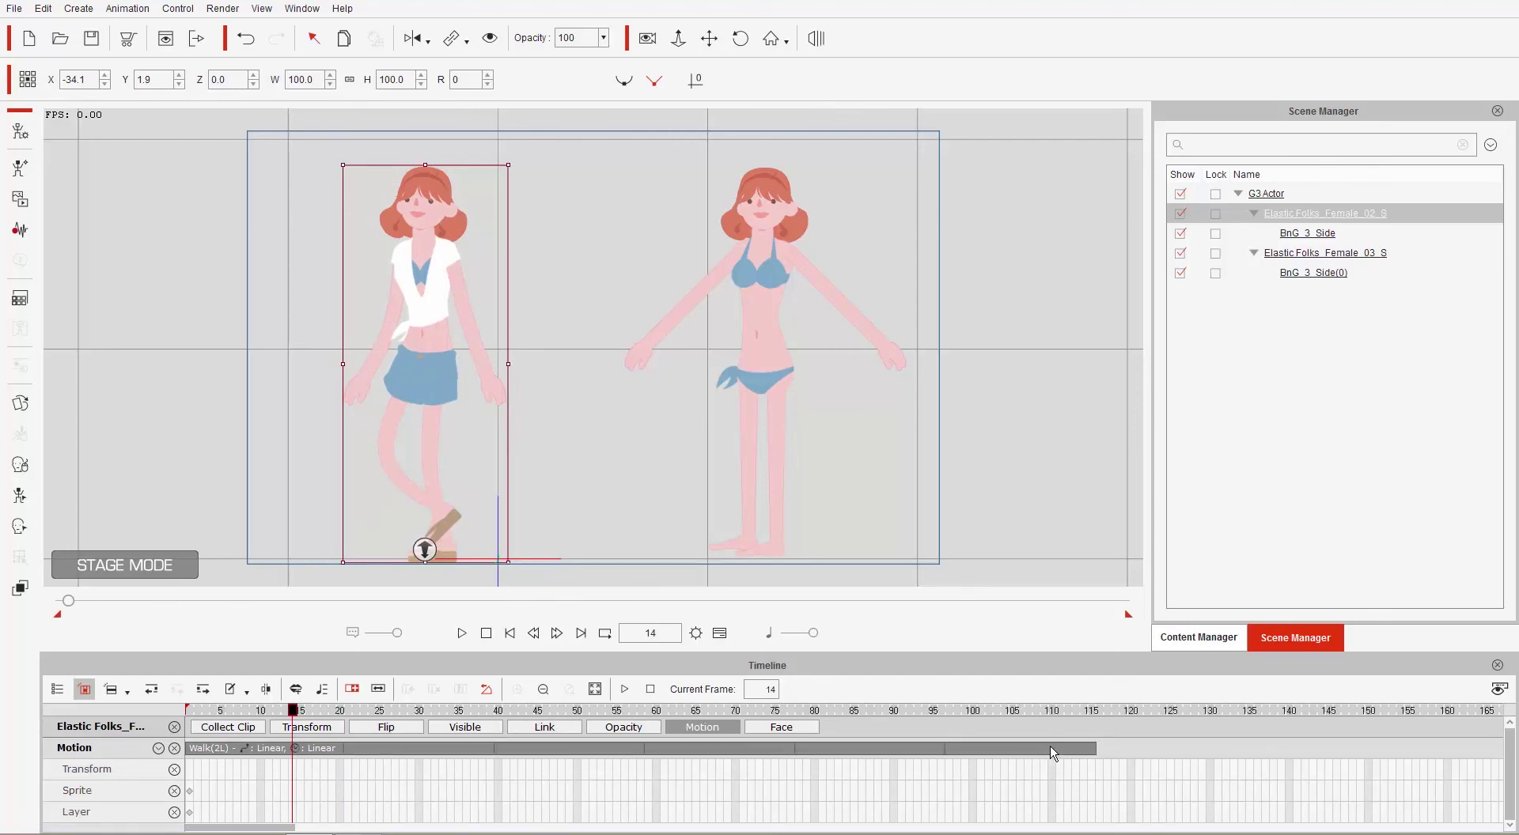
pyautogui.click(212, 711)
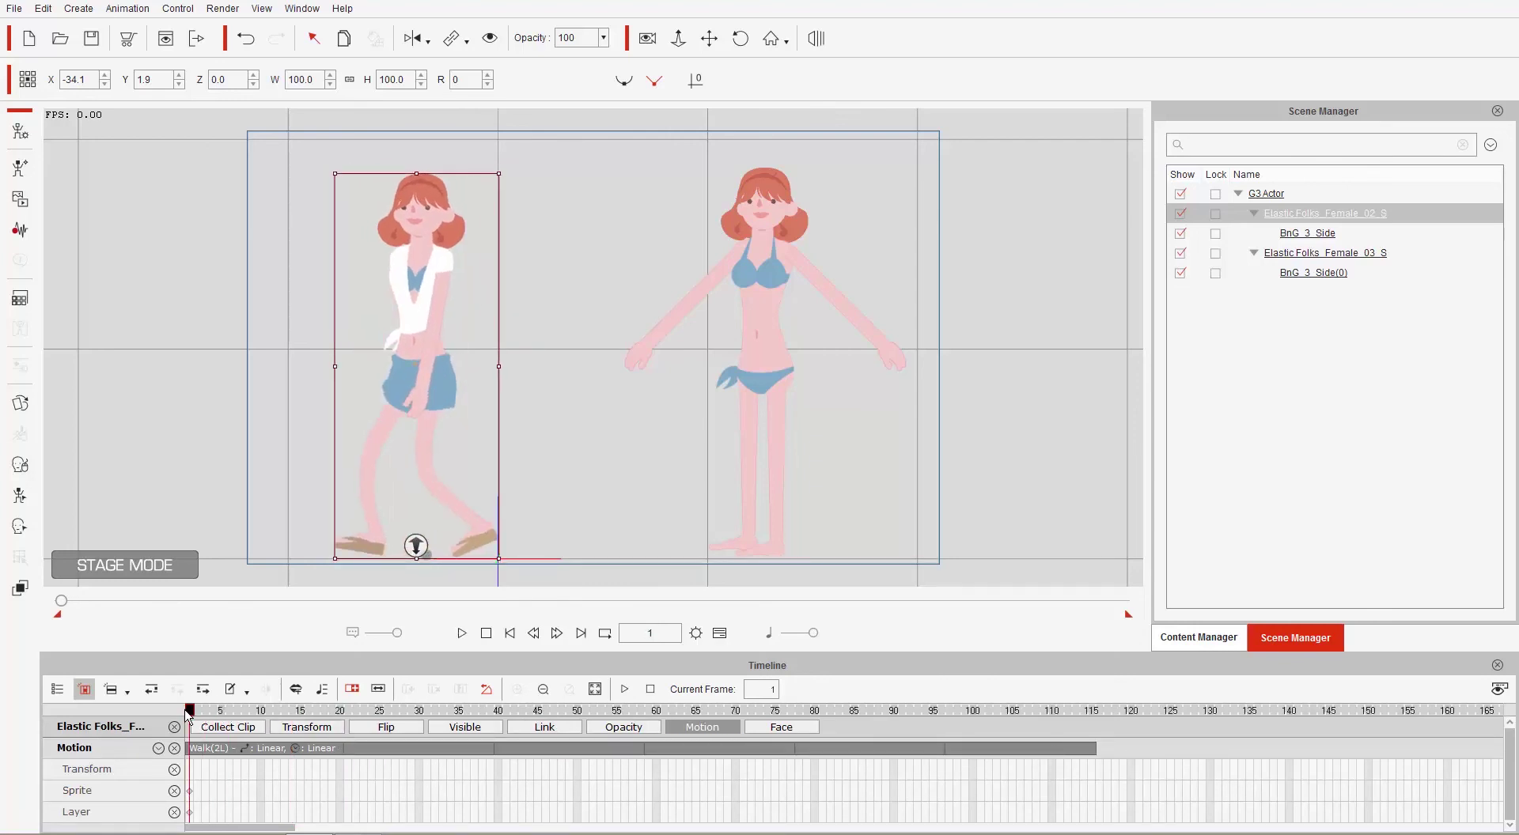
pyautogui.press('space')
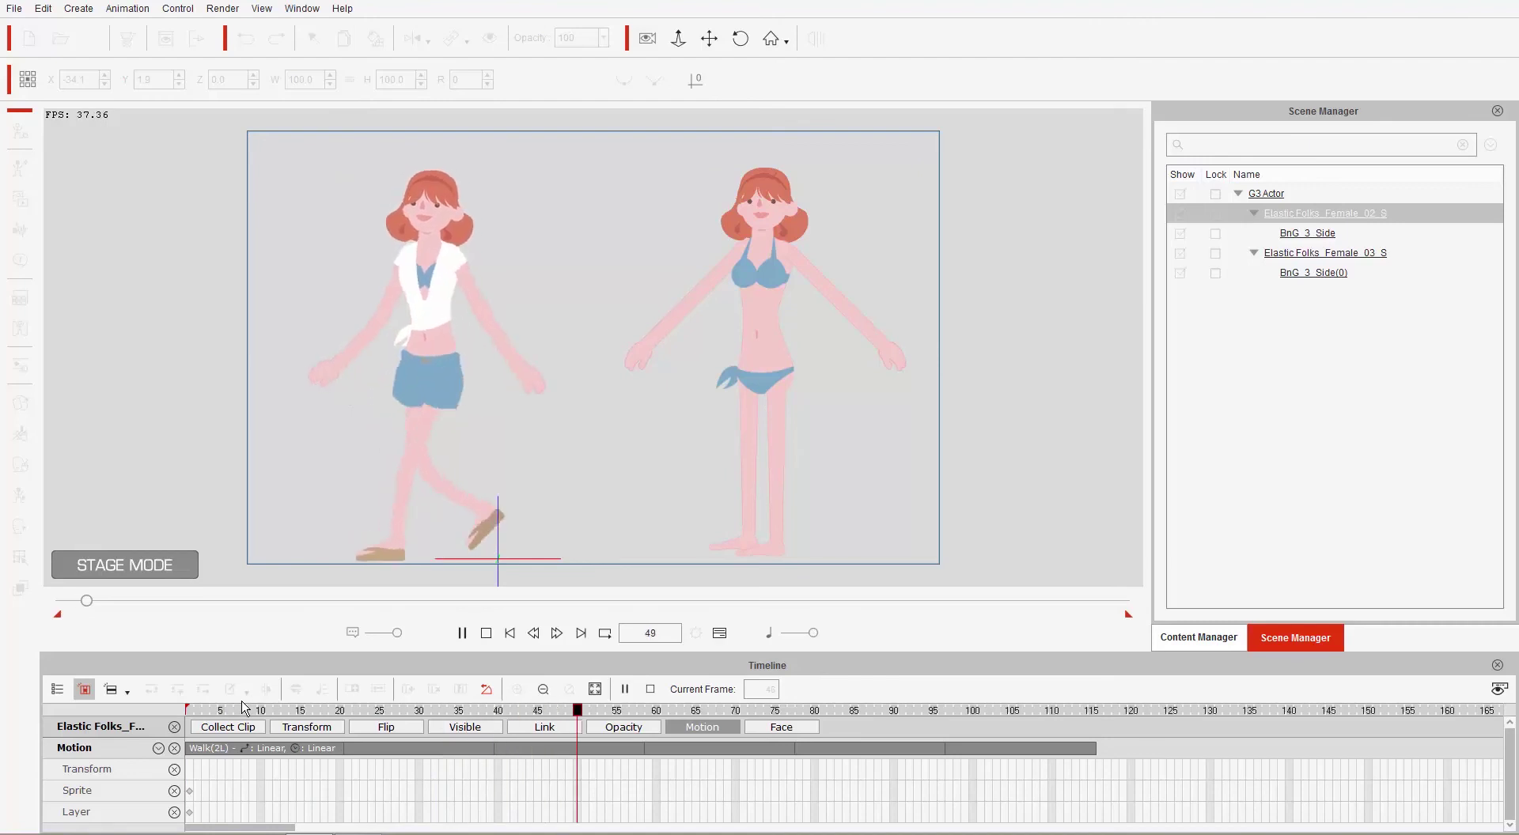
# Step: Rewind the playback to frame 1 and apply the Walking accessory animation to the BnG_3_Side hair on Elastic Folks_Female_02_S
pyautogui.press('space')
pyautogui.moveTo(279, 712); pyautogui.dragTo(186, 715)
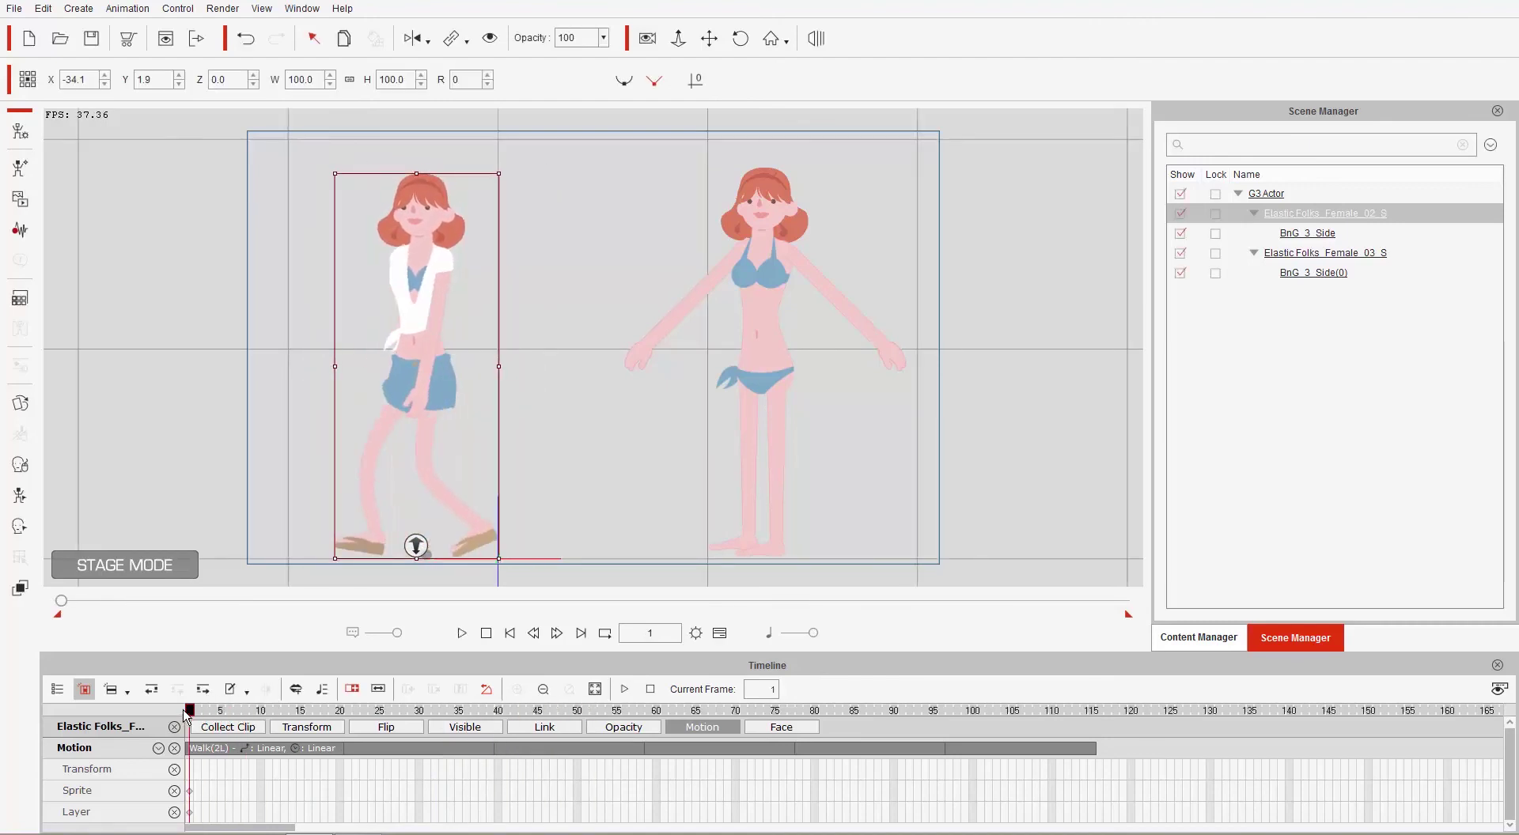
pyautogui.press('space')
pyautogui.press('space')
pyautogui.click(187, 715)
pyautogui.rightClick(411, 282)
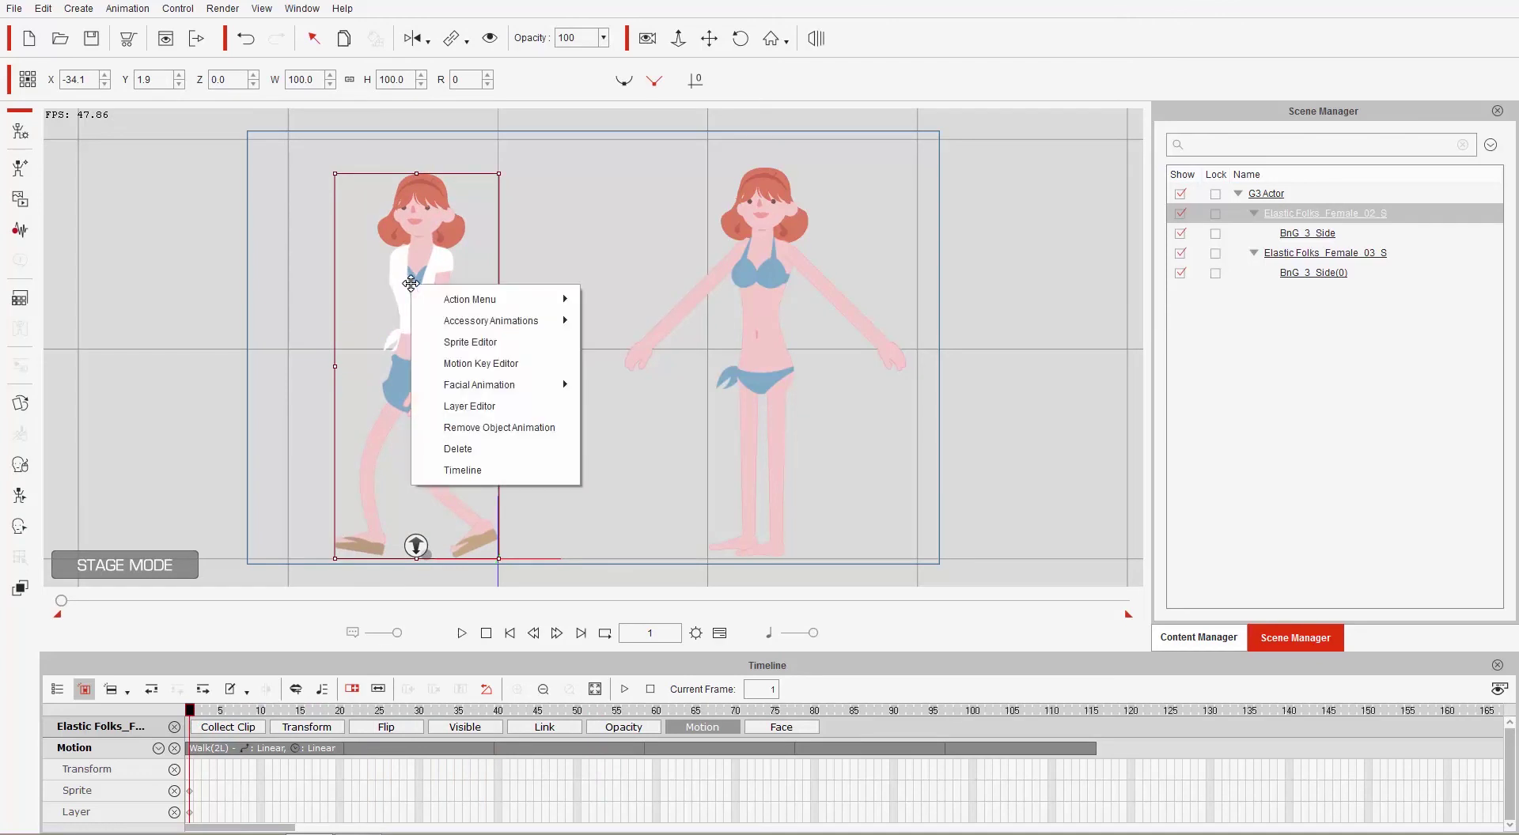
pyautogui.moveTo(499, 321)
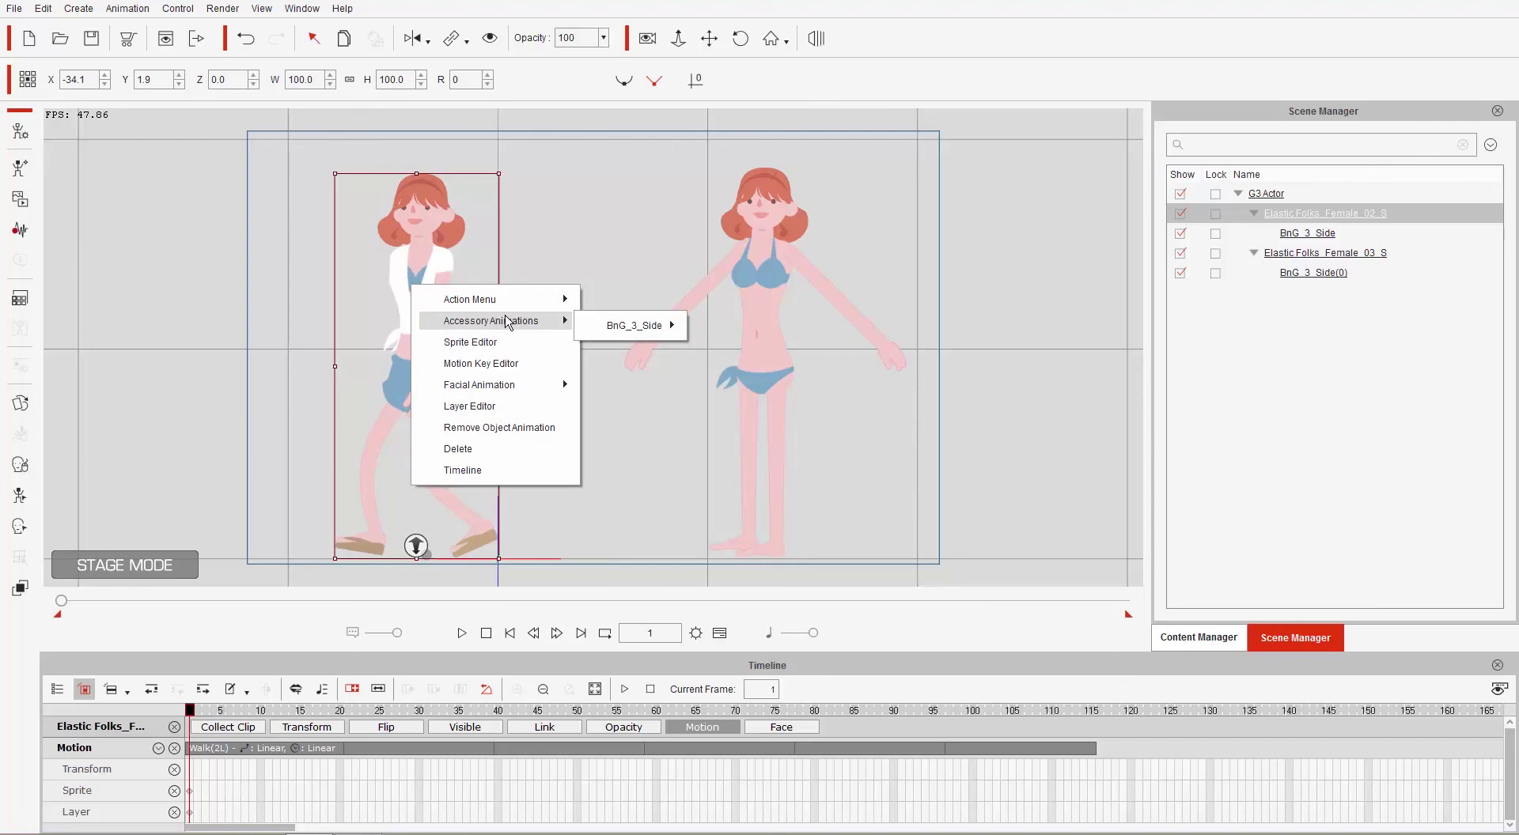
pyautogui.moveTo(641, 333)
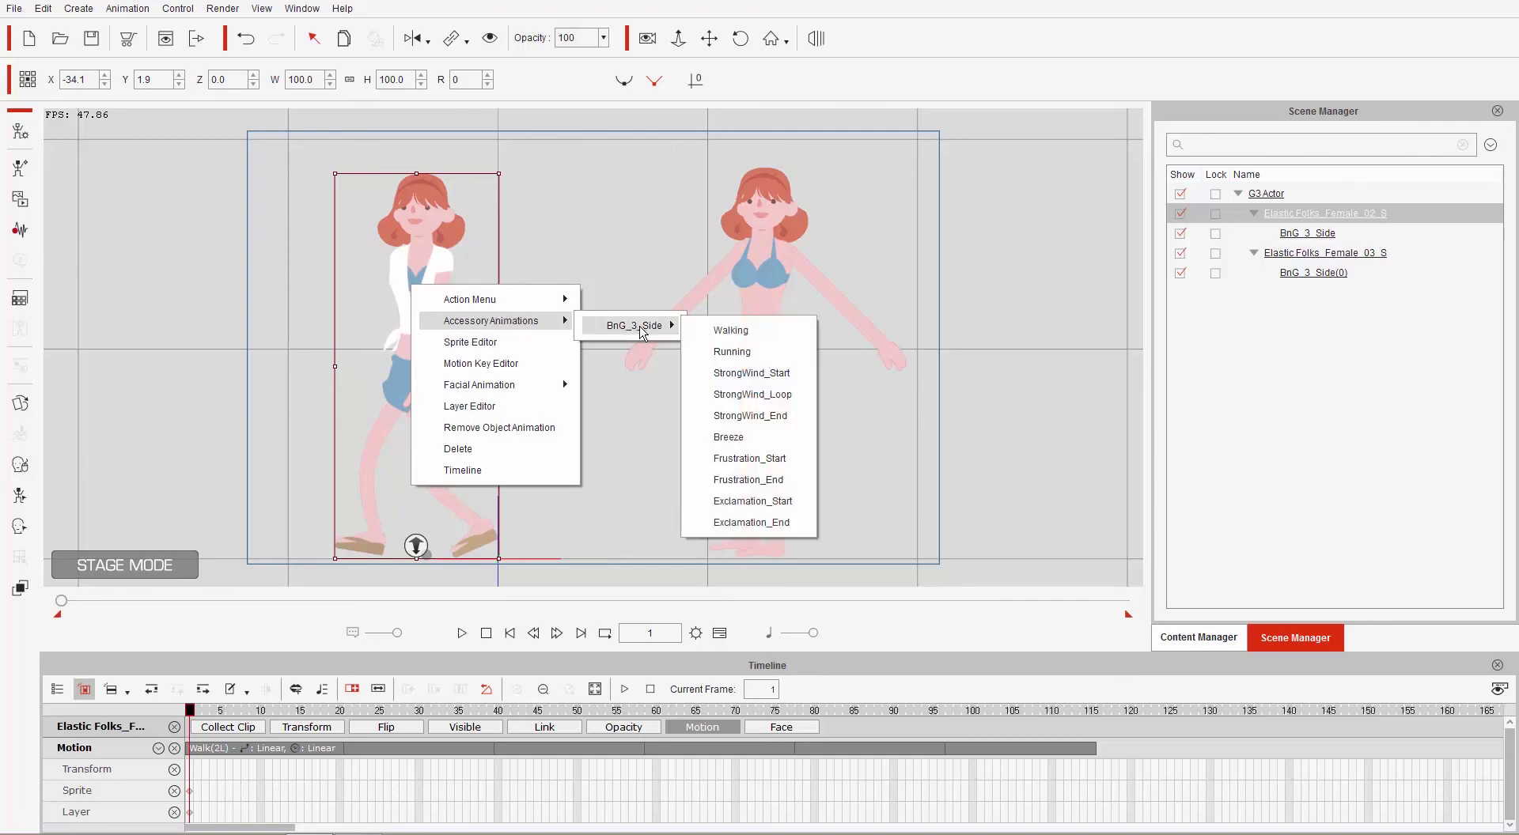
pyautogui.click(729, 330)
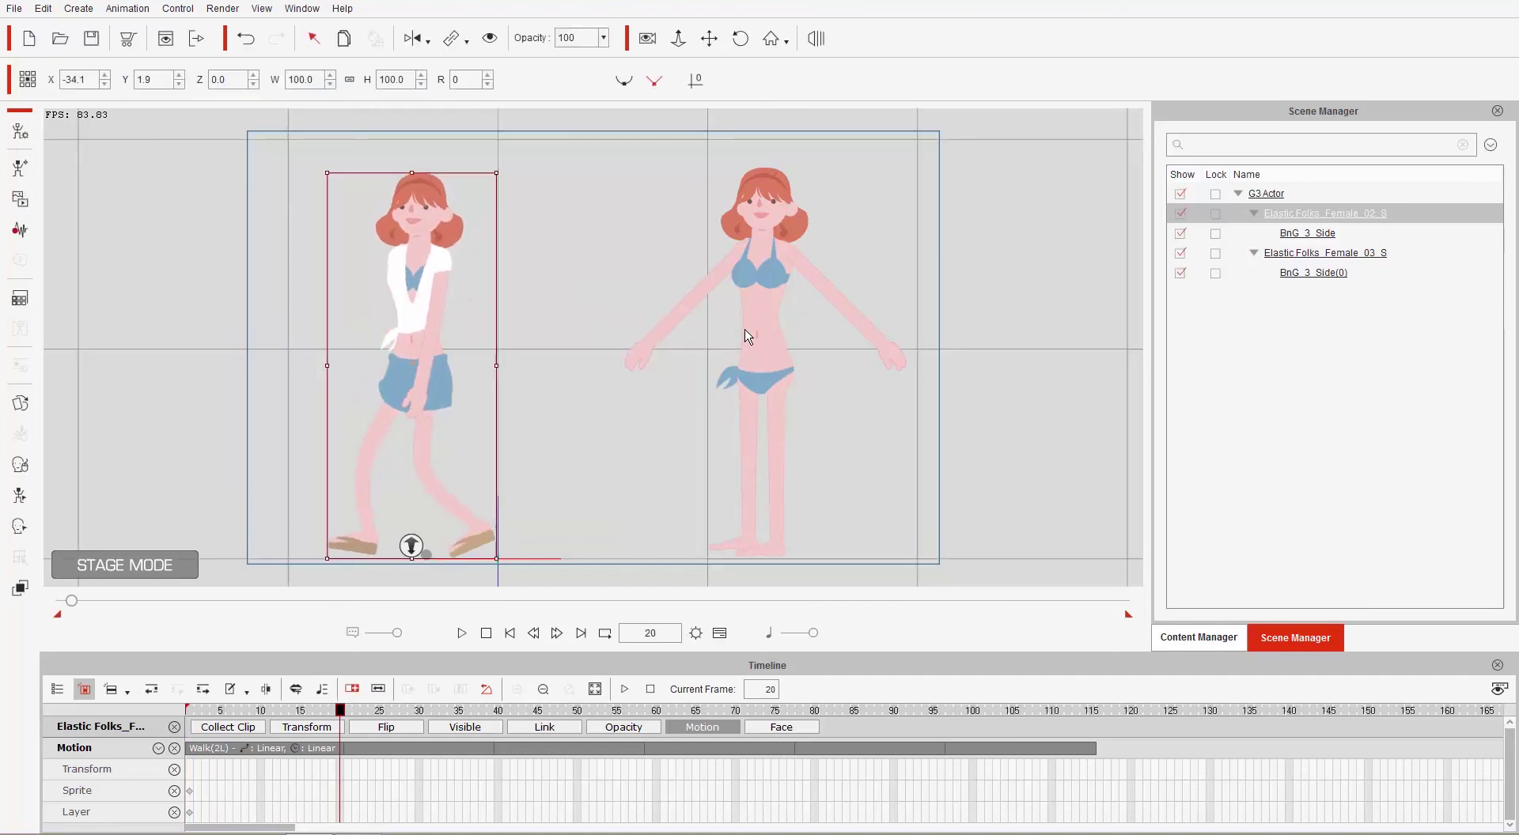
# Step: Show the BnG_3_Side hair's Motion track, loop its Walking clip out to about frame 134, and preview the animation
pyautogui.click(423, 186)
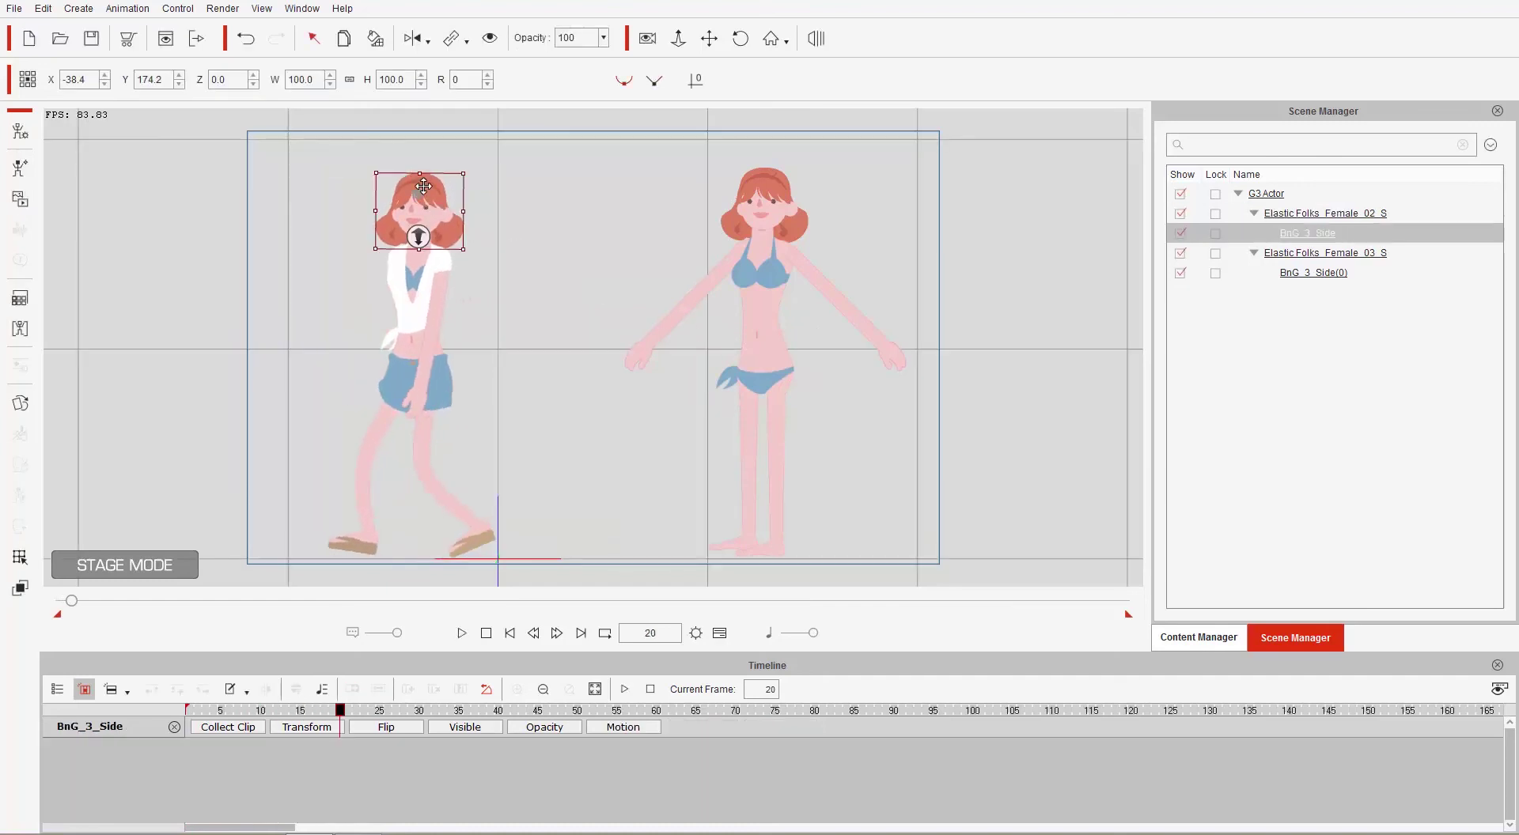
pyautogui.click(638, 725)
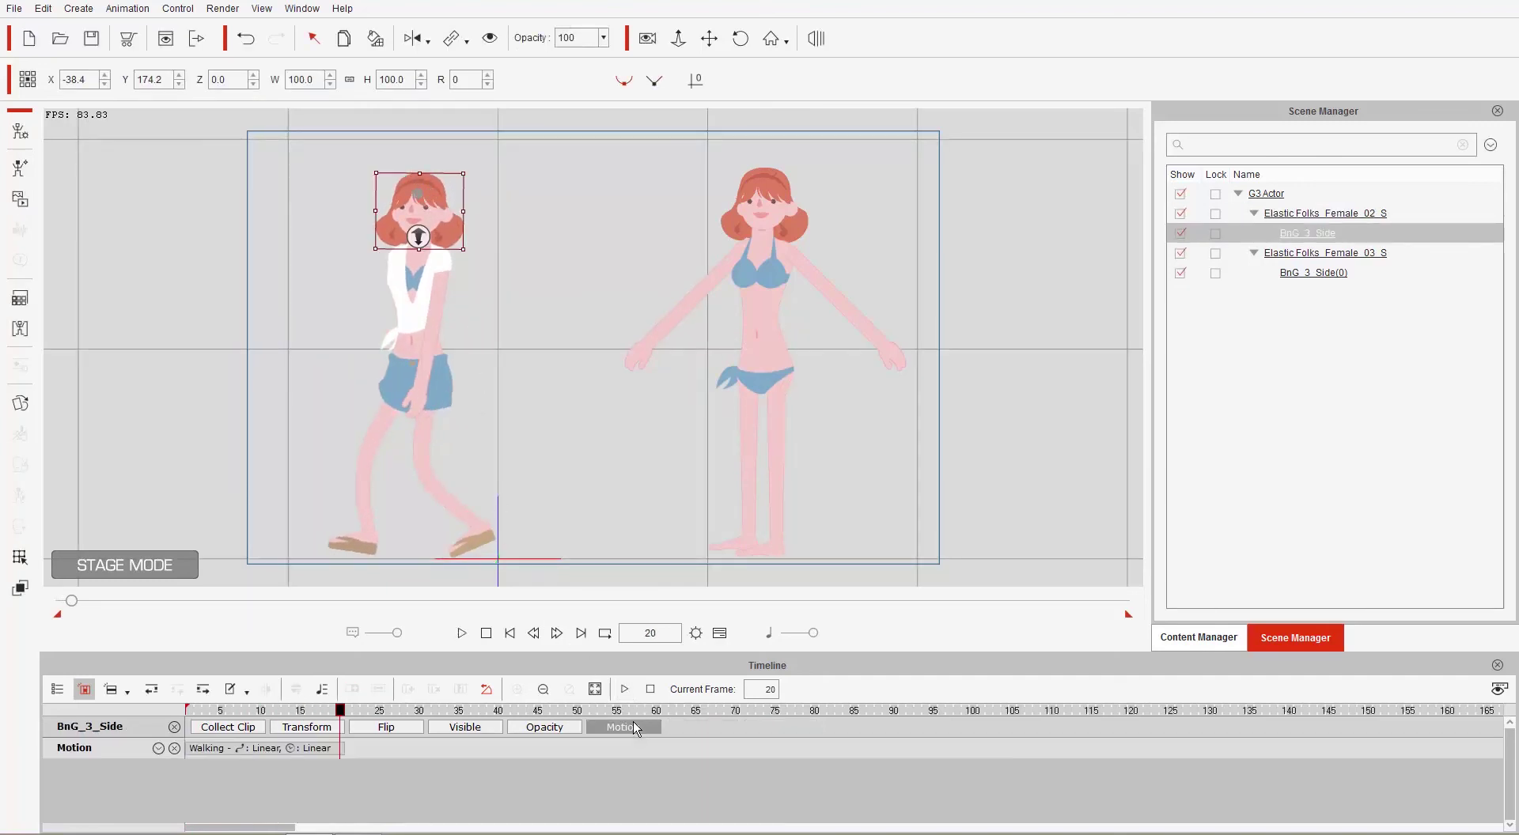
pyautogui.click(246, 749)
pyautogui.moveTo(342, 749); pyautogui.dragTo(1112, 740)
pyautogui.press('space')
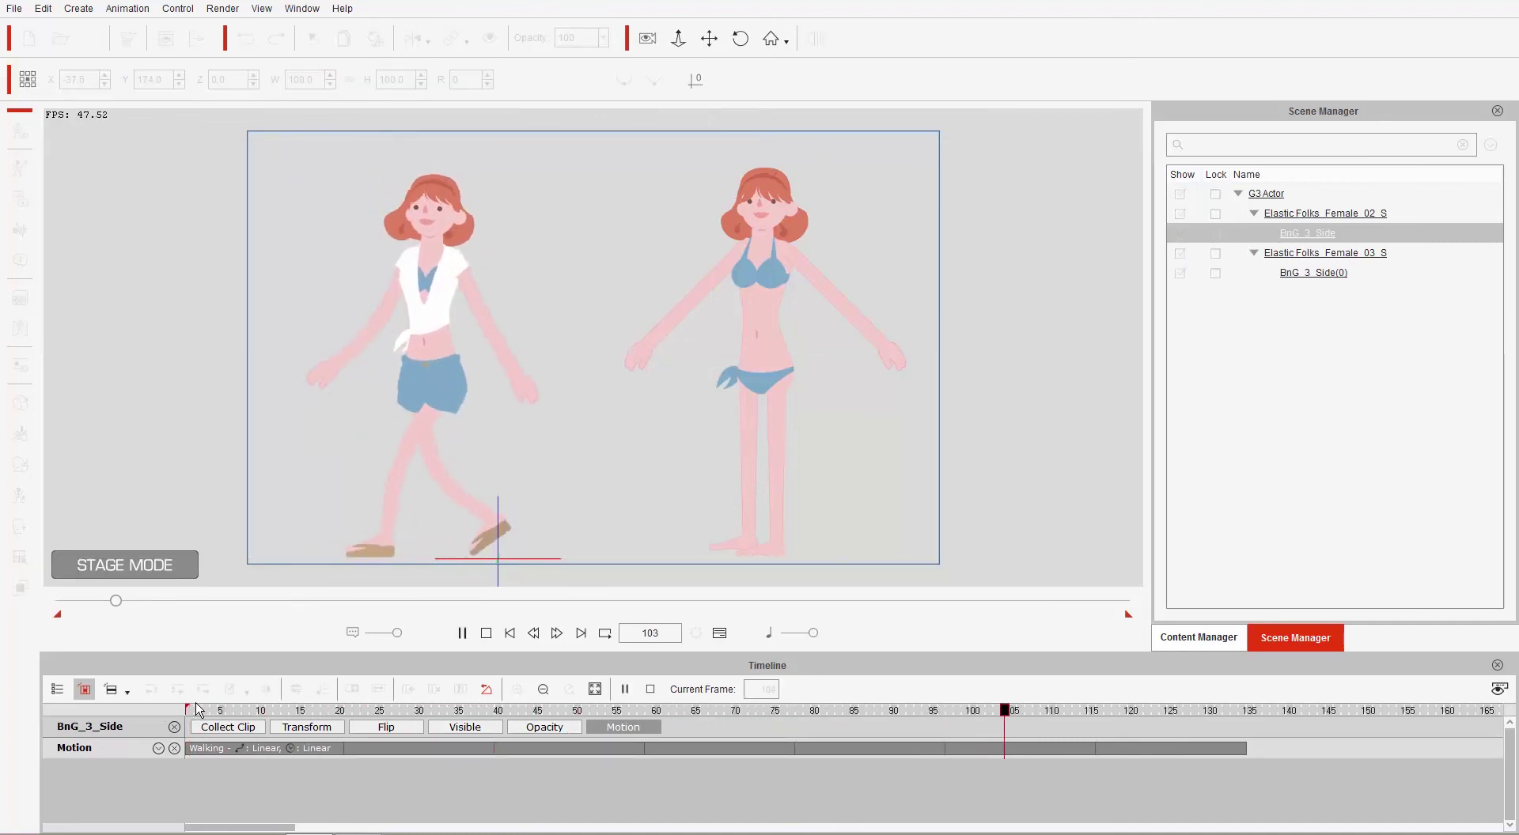
pyautogui.press('space')
pyautogui.click(480, 635)
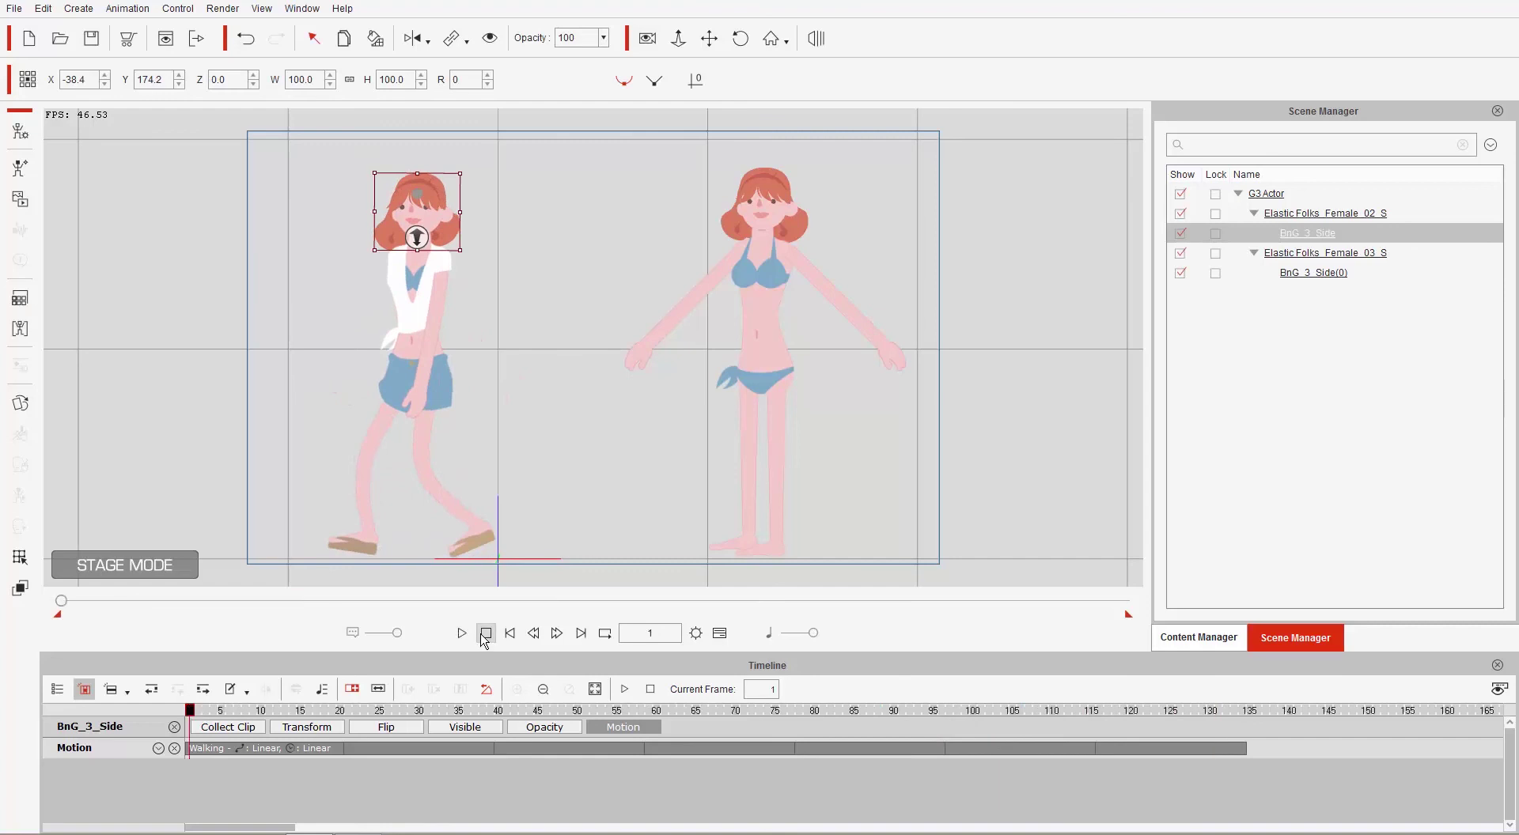
# Step: Apply the Thinking(2L) action to the Elastic Folks_Female_03_S character from frame 1
pyautogui.scroll(5, 786, 395)
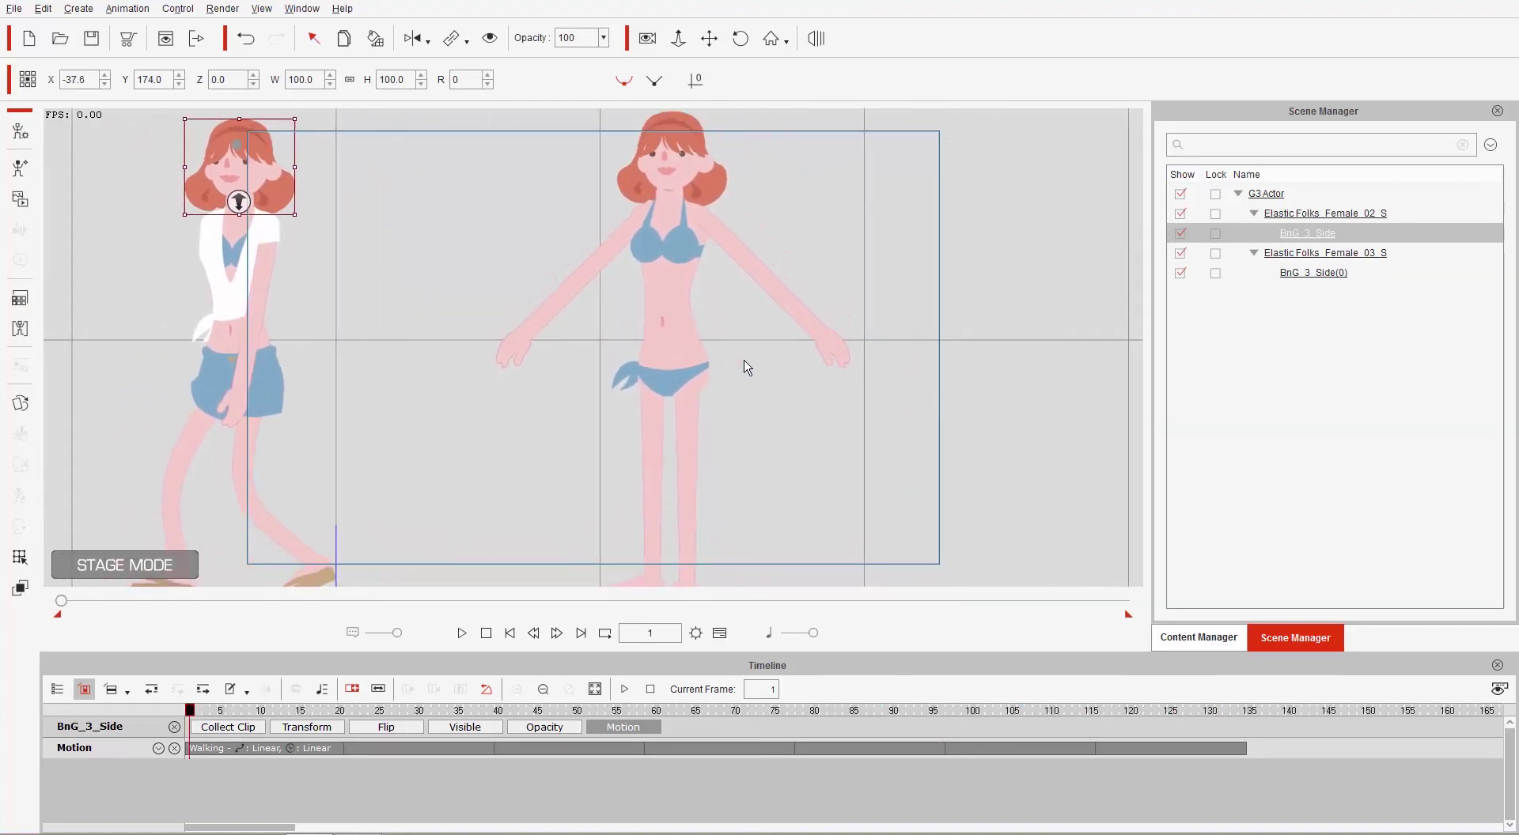
pyautogui.scroll(-3, 704, 348)
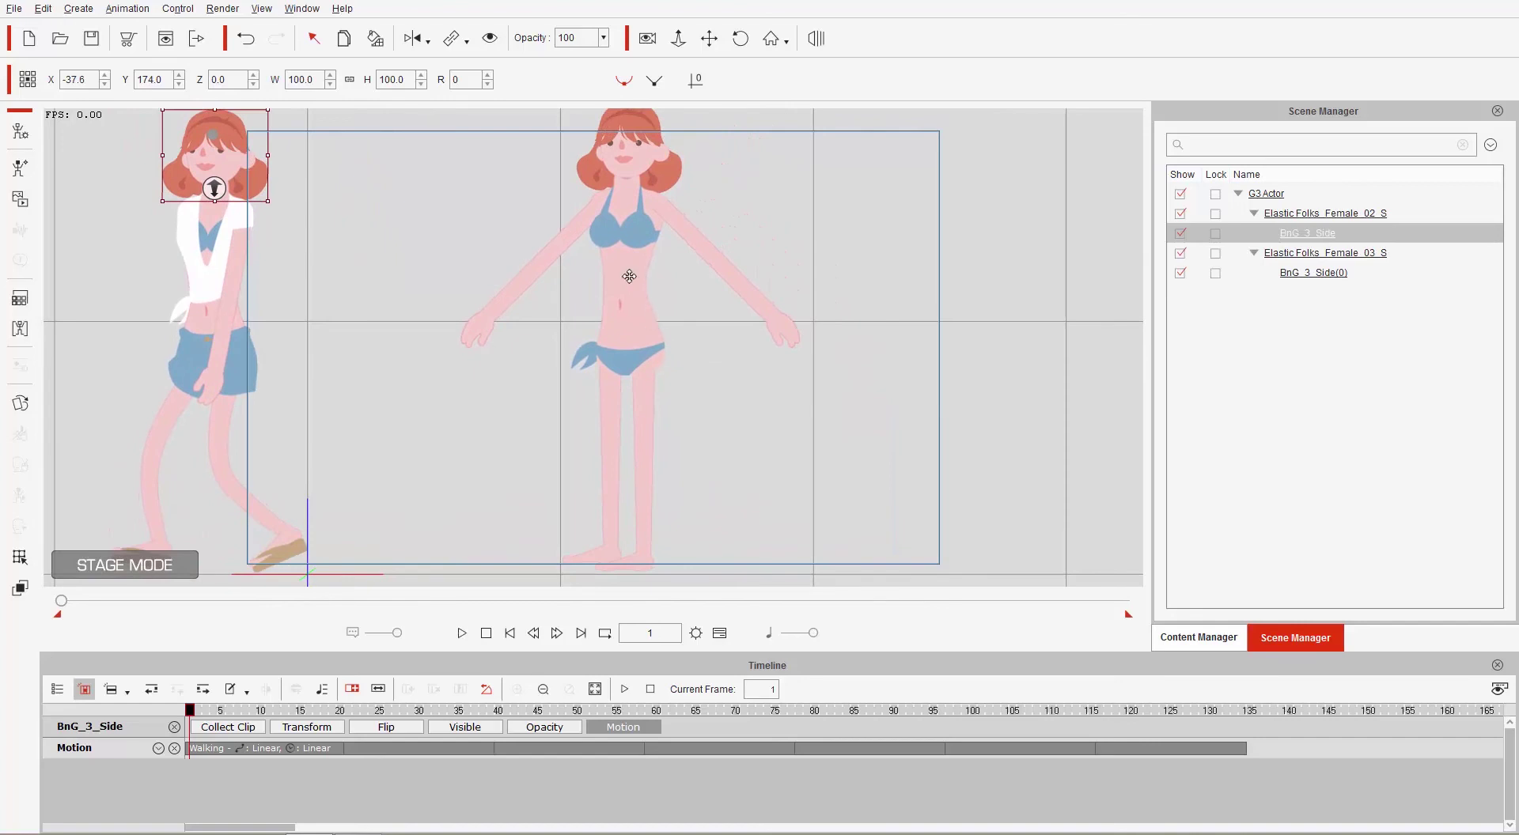
pyautogui.scroll(-2, 629, 273)
pyautogui.click(635, 315)
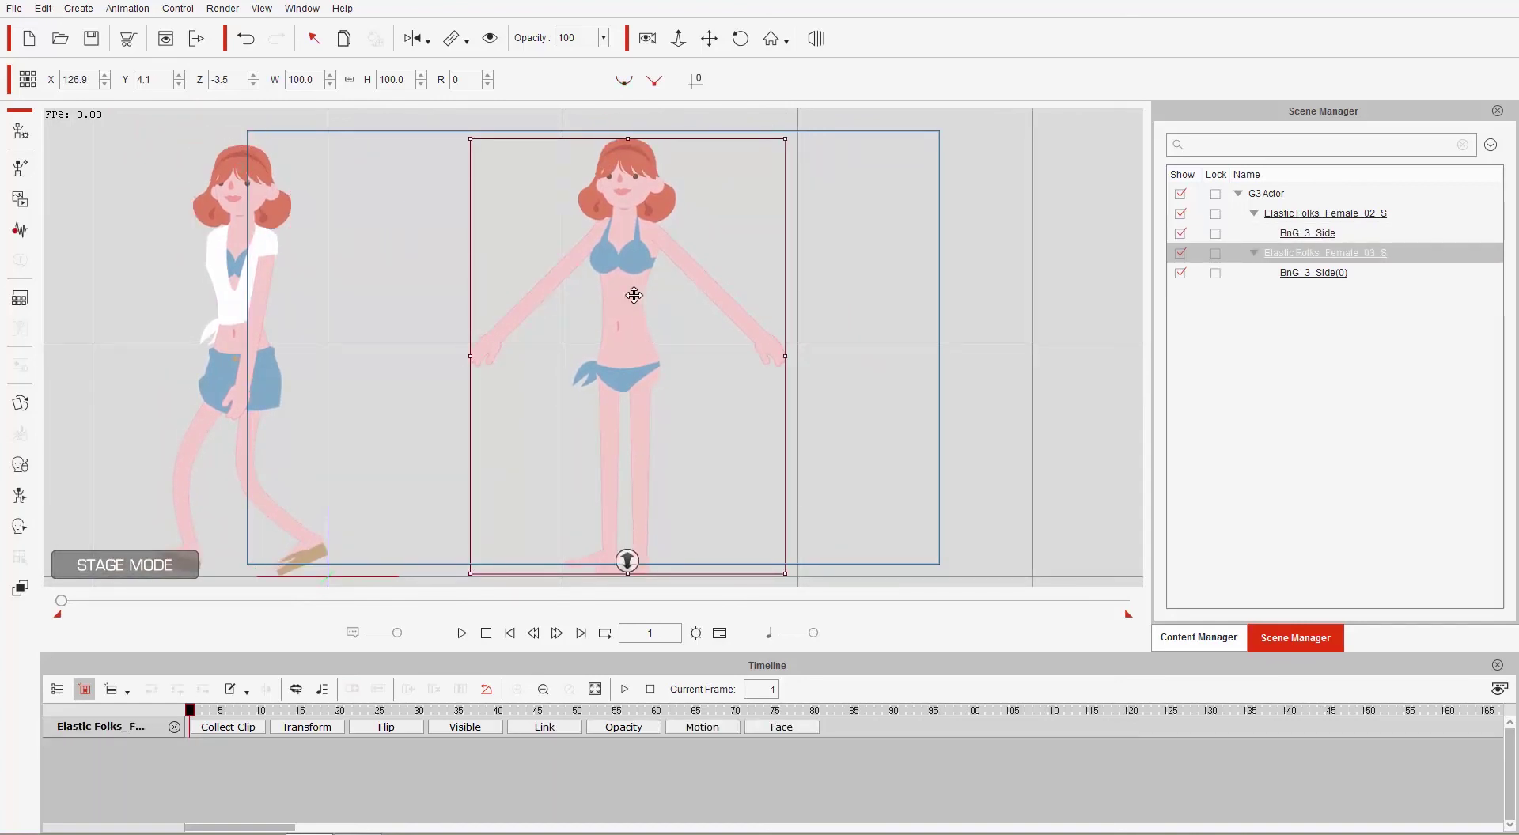
pyautogui.rightClick(635, 296)
pyautogui.moveTo(694, 311)
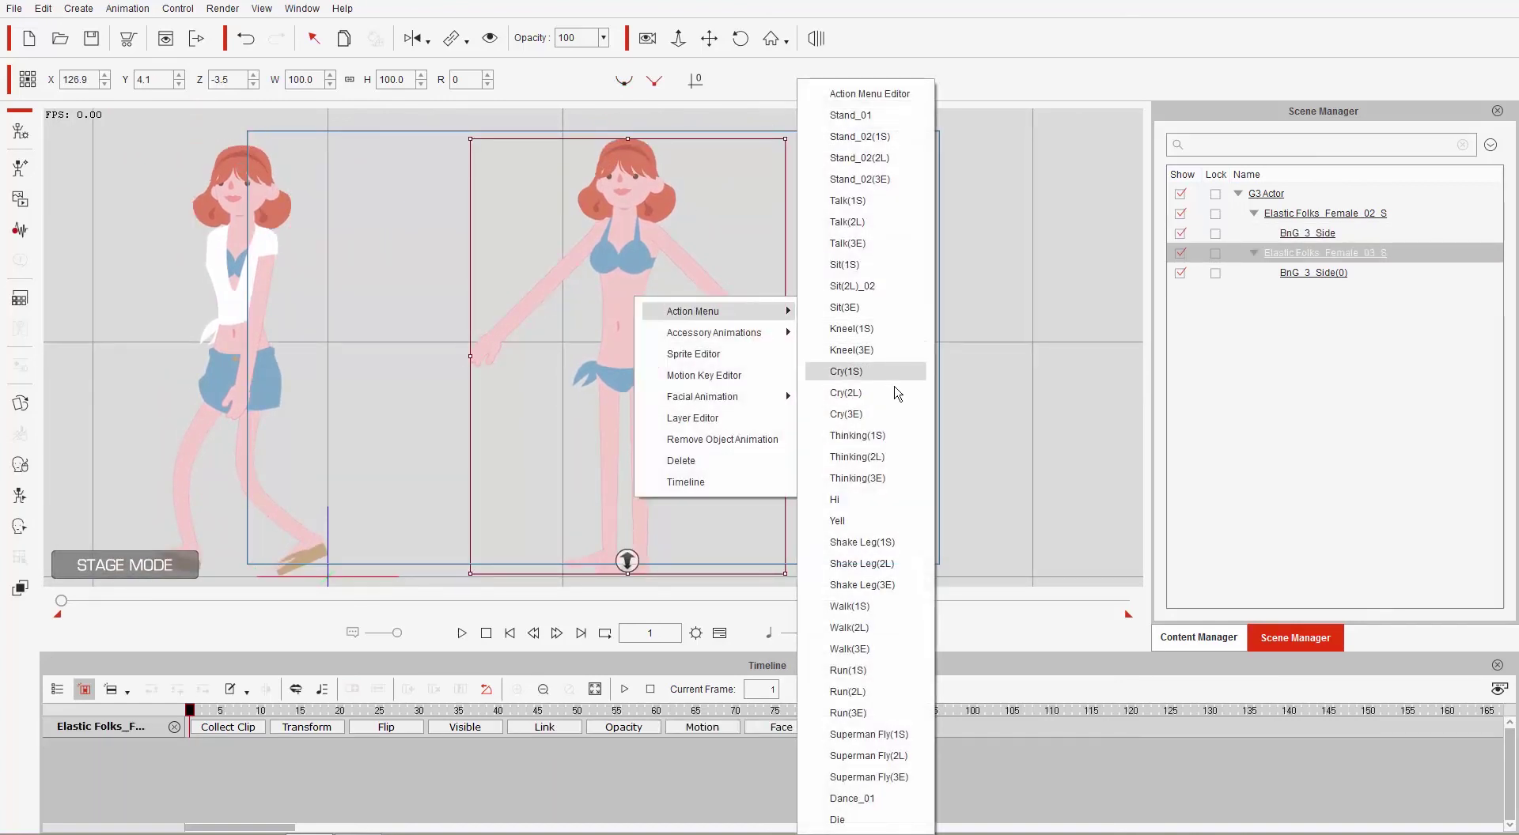
pyautogui.click(857, 458)
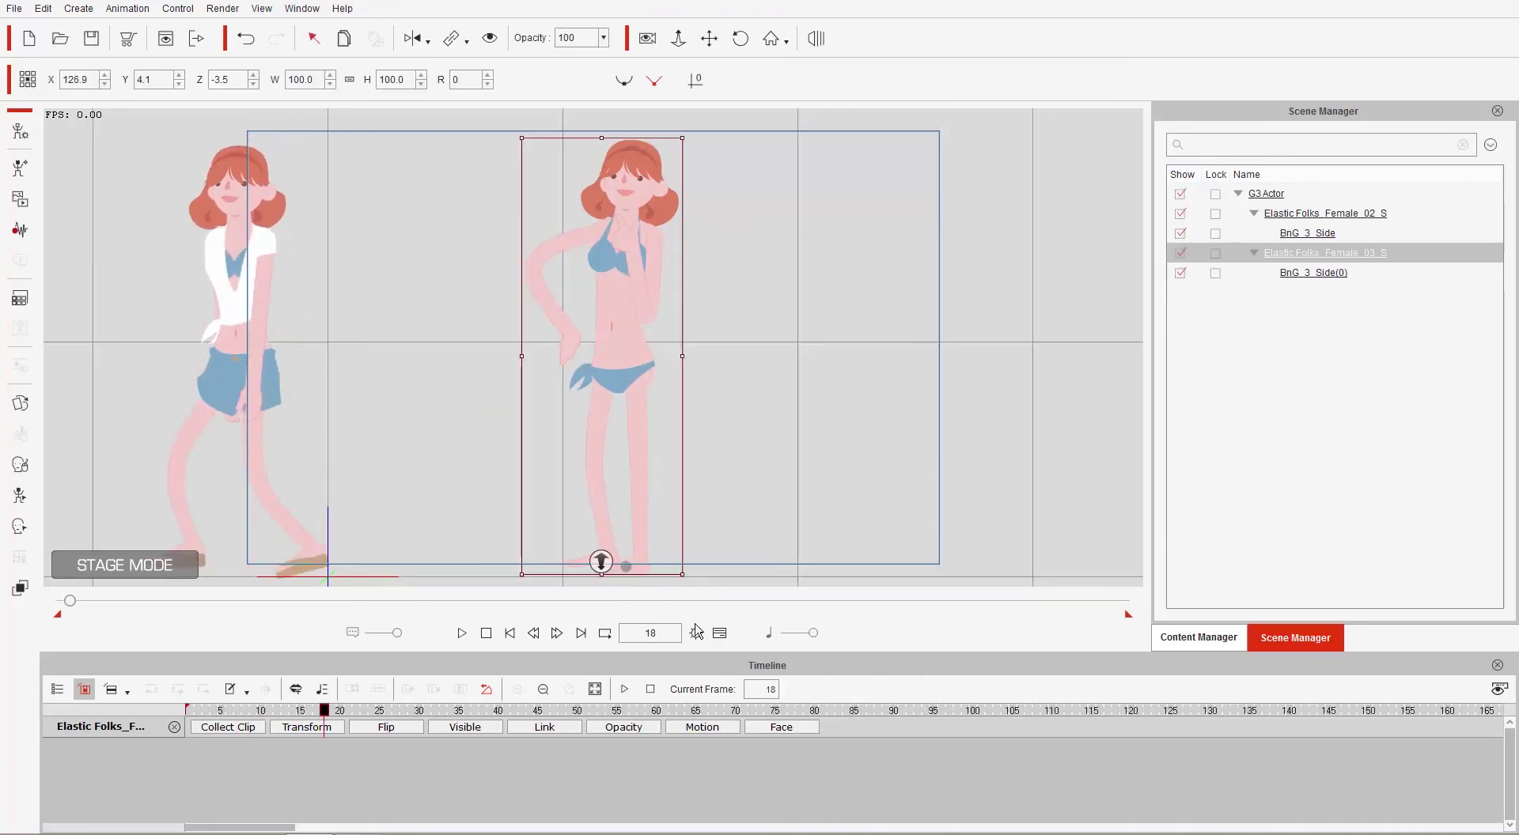
# Step: Show the Motion track of Elastic Folks_Female_03_S and slow the Thinking(2L) clip by stretching it to about frame 39, previewing the motion
pyautogui.click(704, 728)
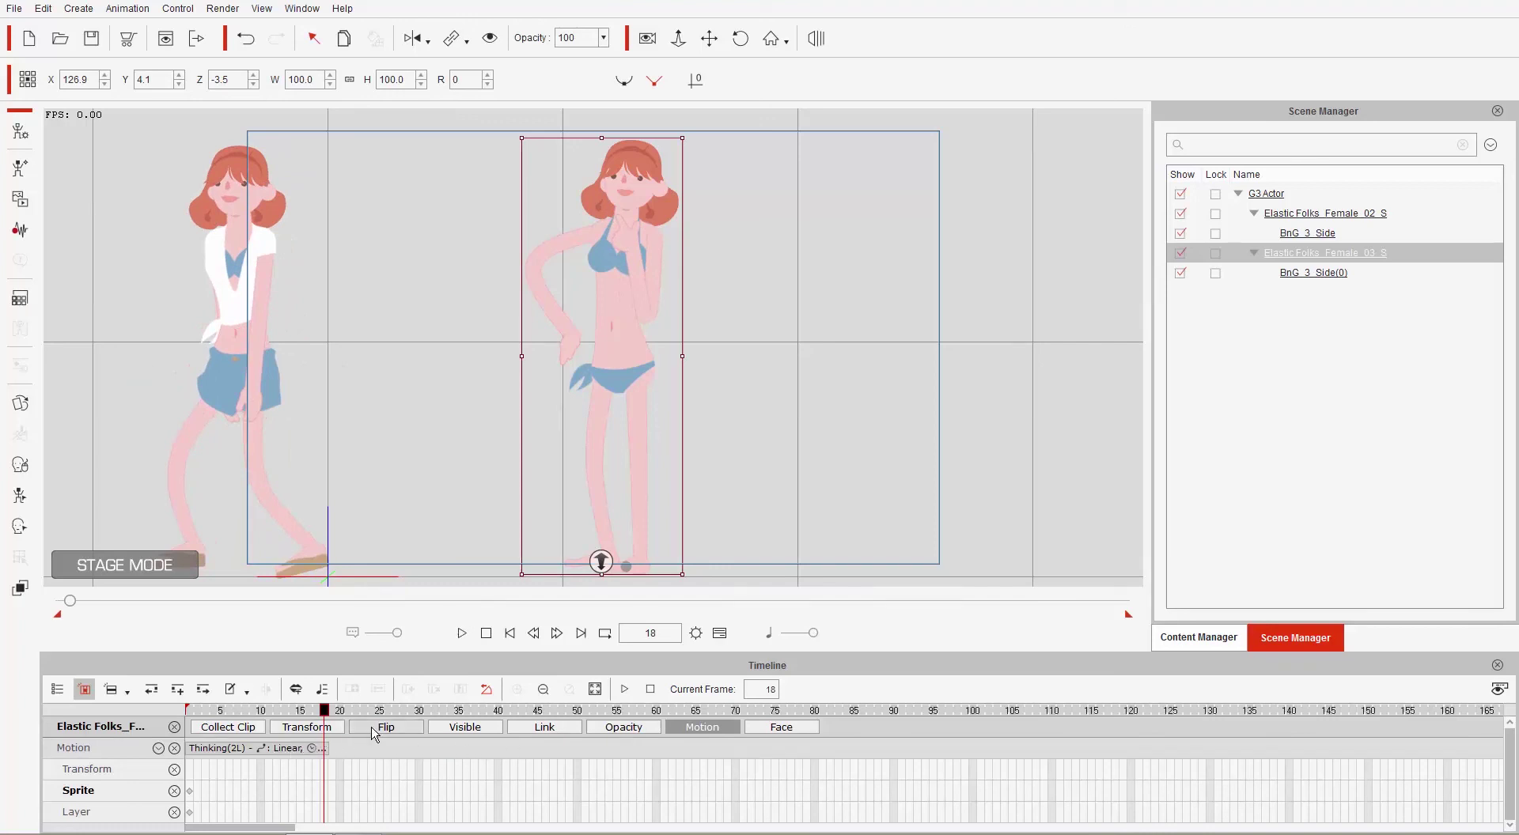
pyautogui.click(270, 751)
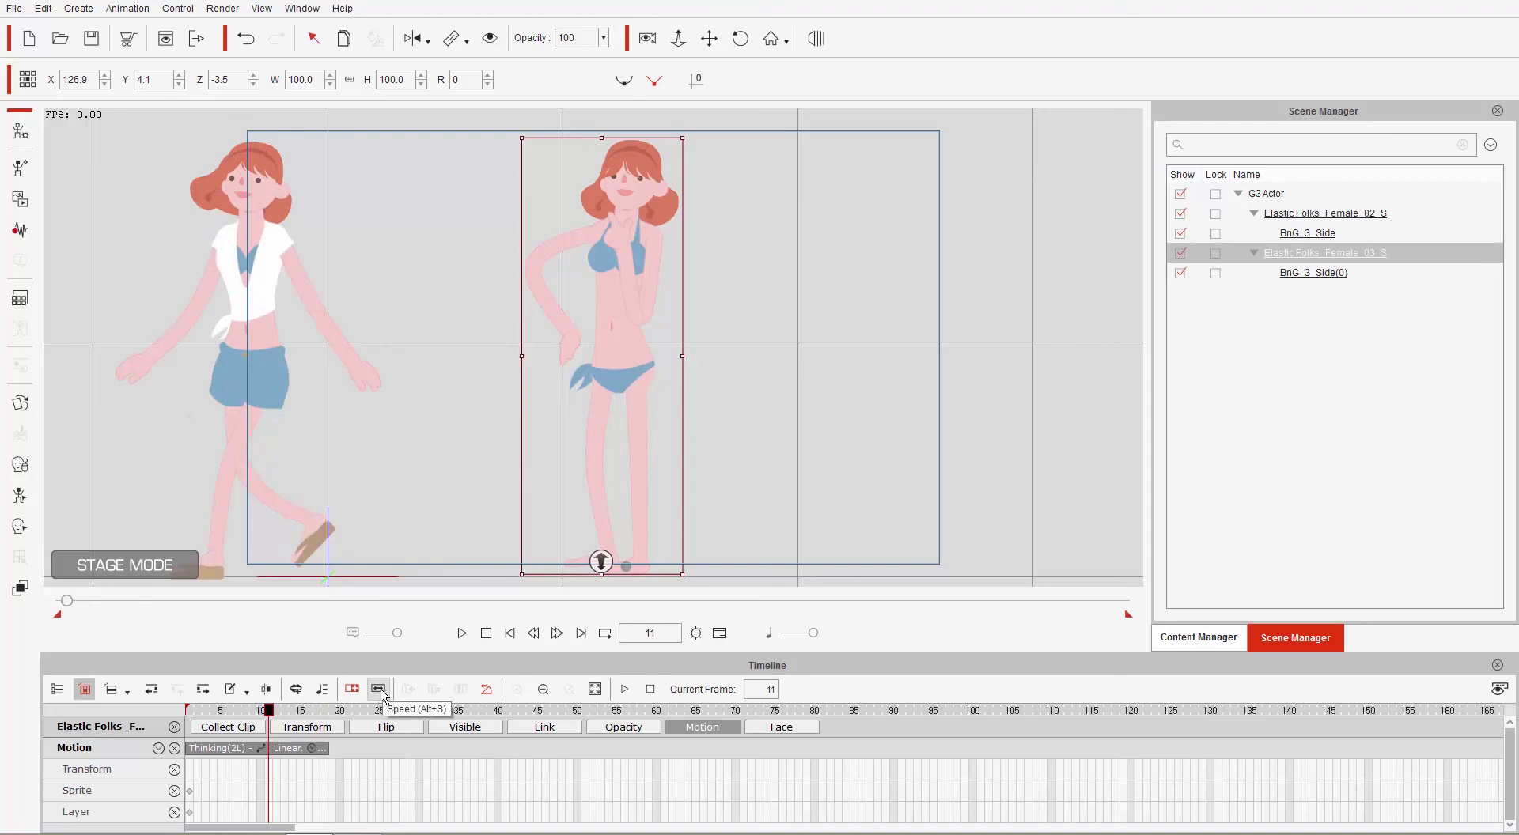
pyautogui.moveTo(326, 746); pyautogui.dragTo(463, 748)
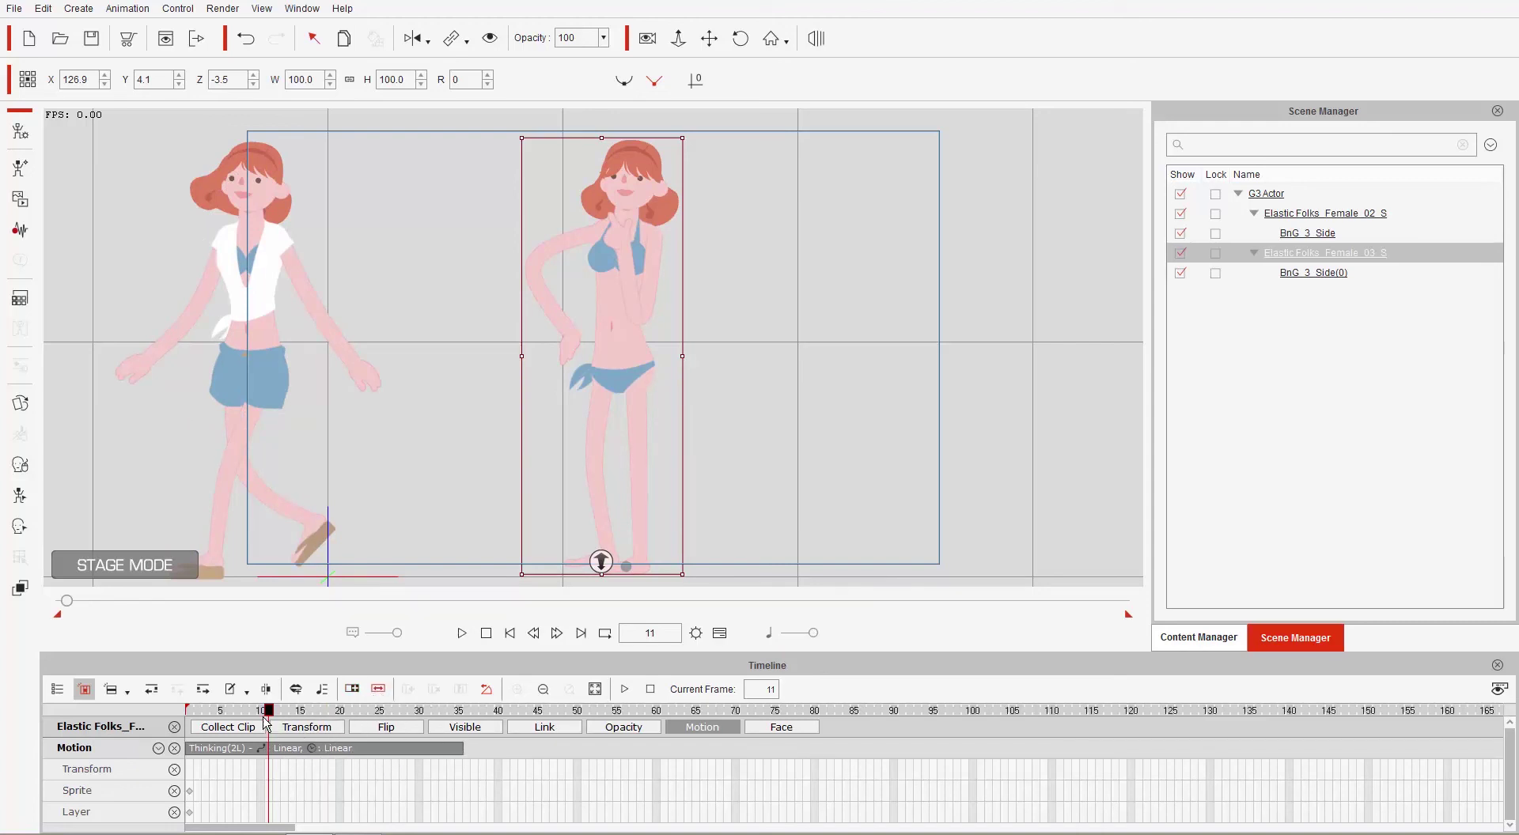
pyautogui.press('space')
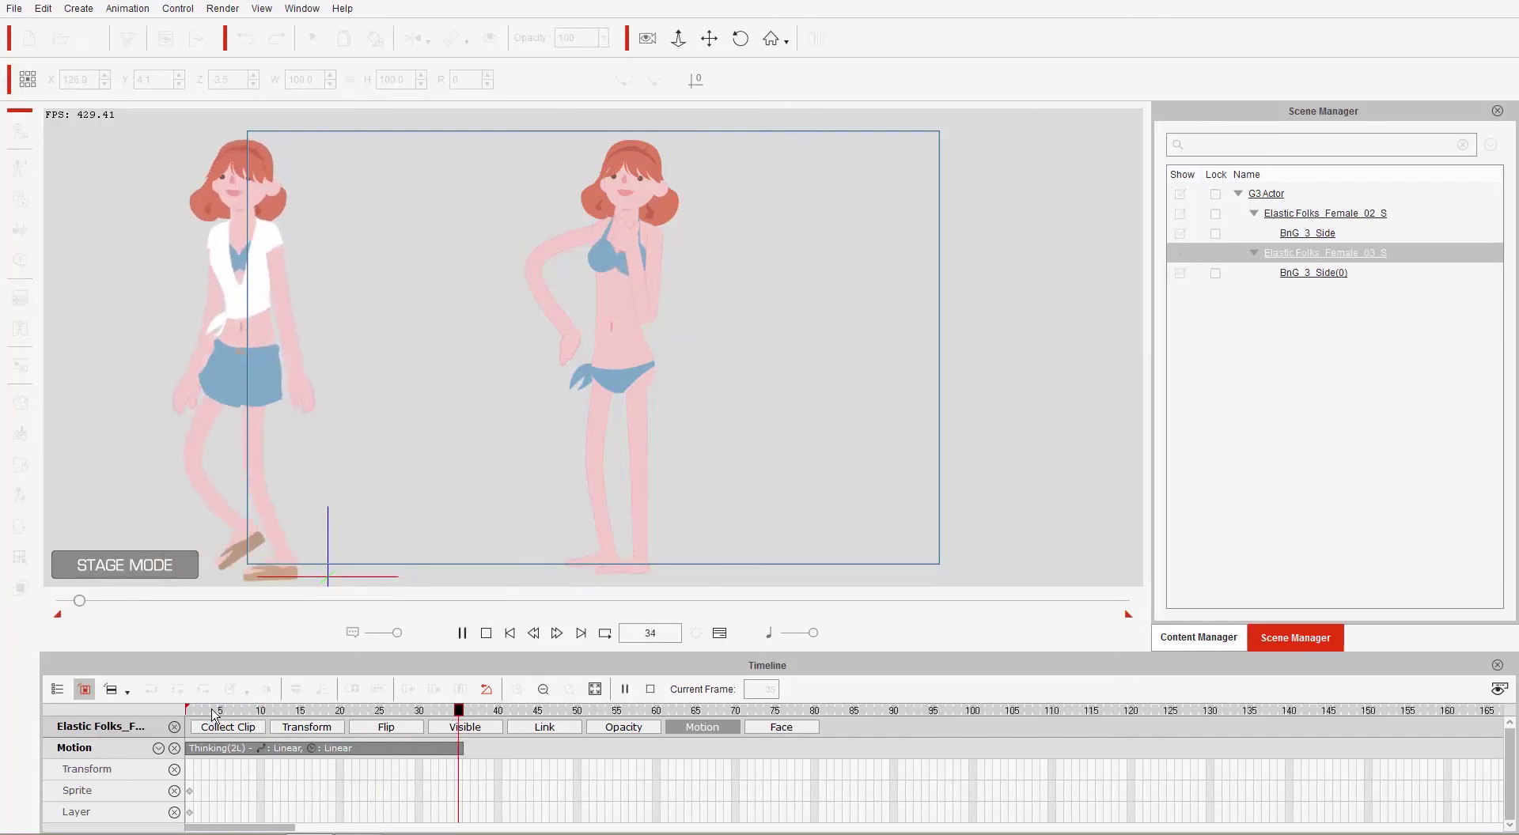
pyautogui.press('space')
pyautogui.moveTo(463, 748); pyautogui.dragTo(487, 750)
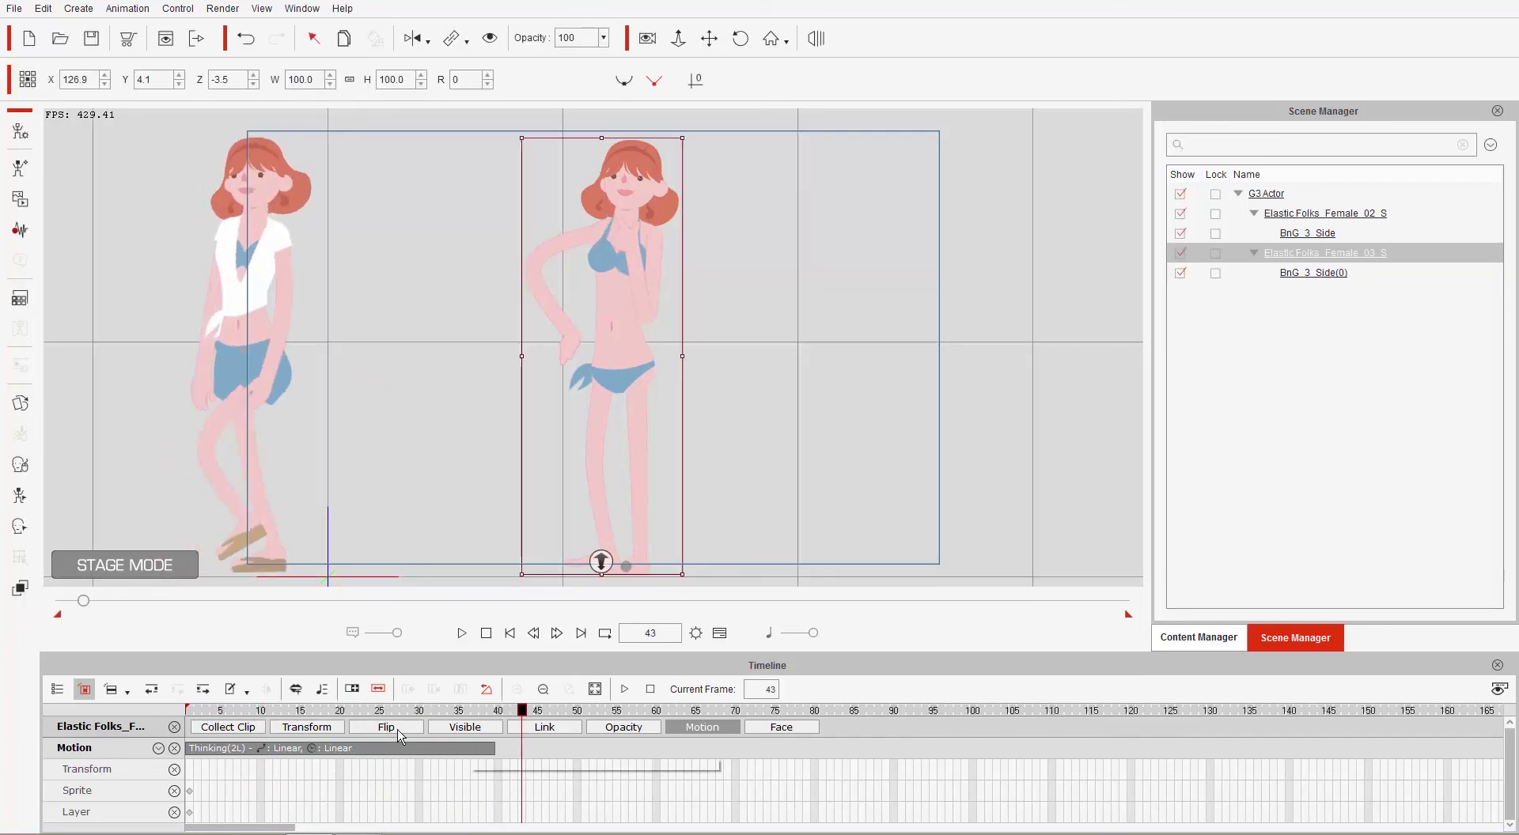
pyautogui.press('space')
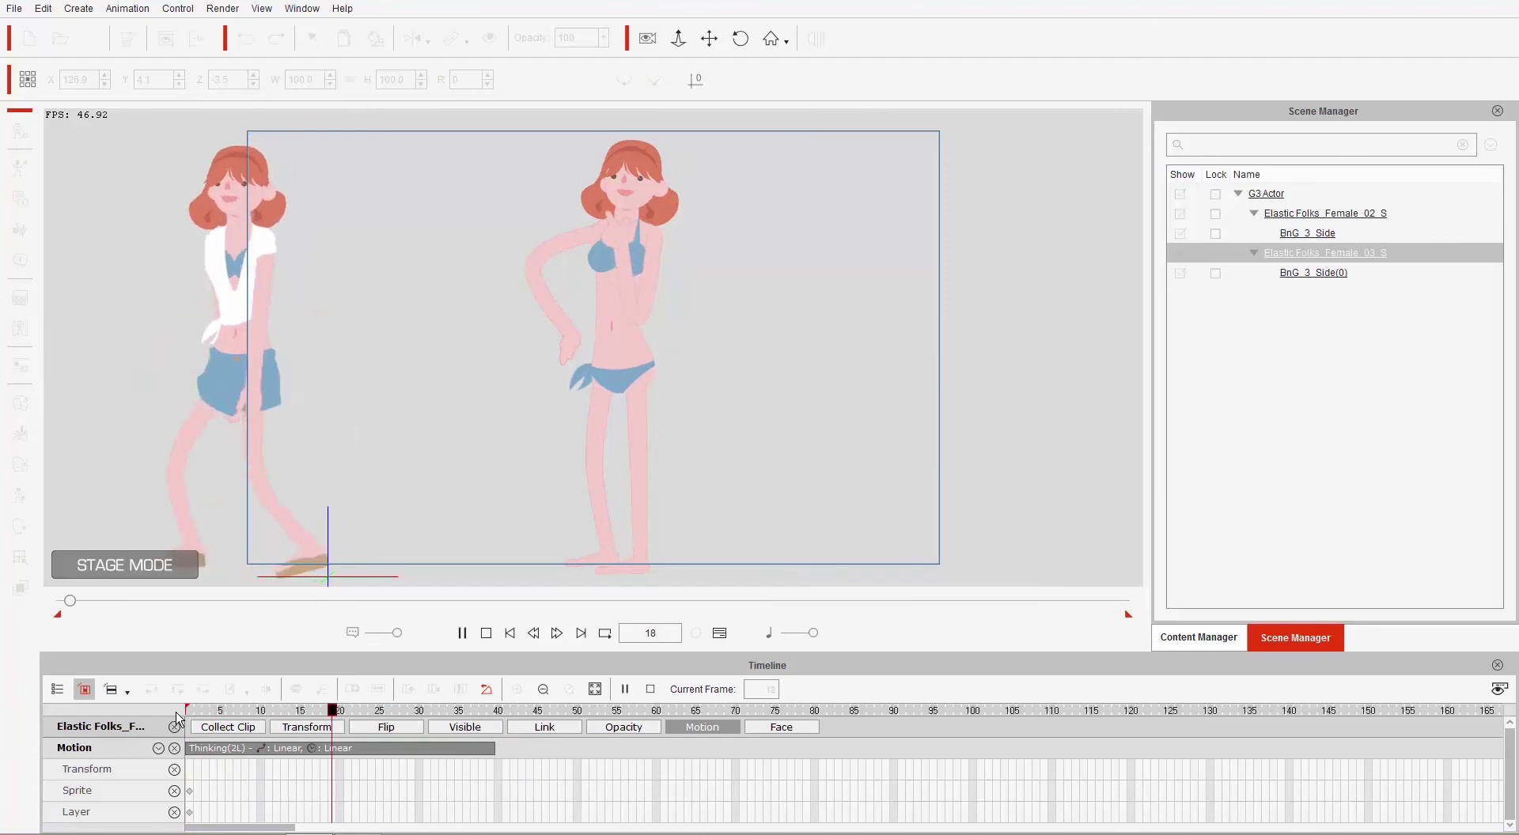
pyautogui.press('space')
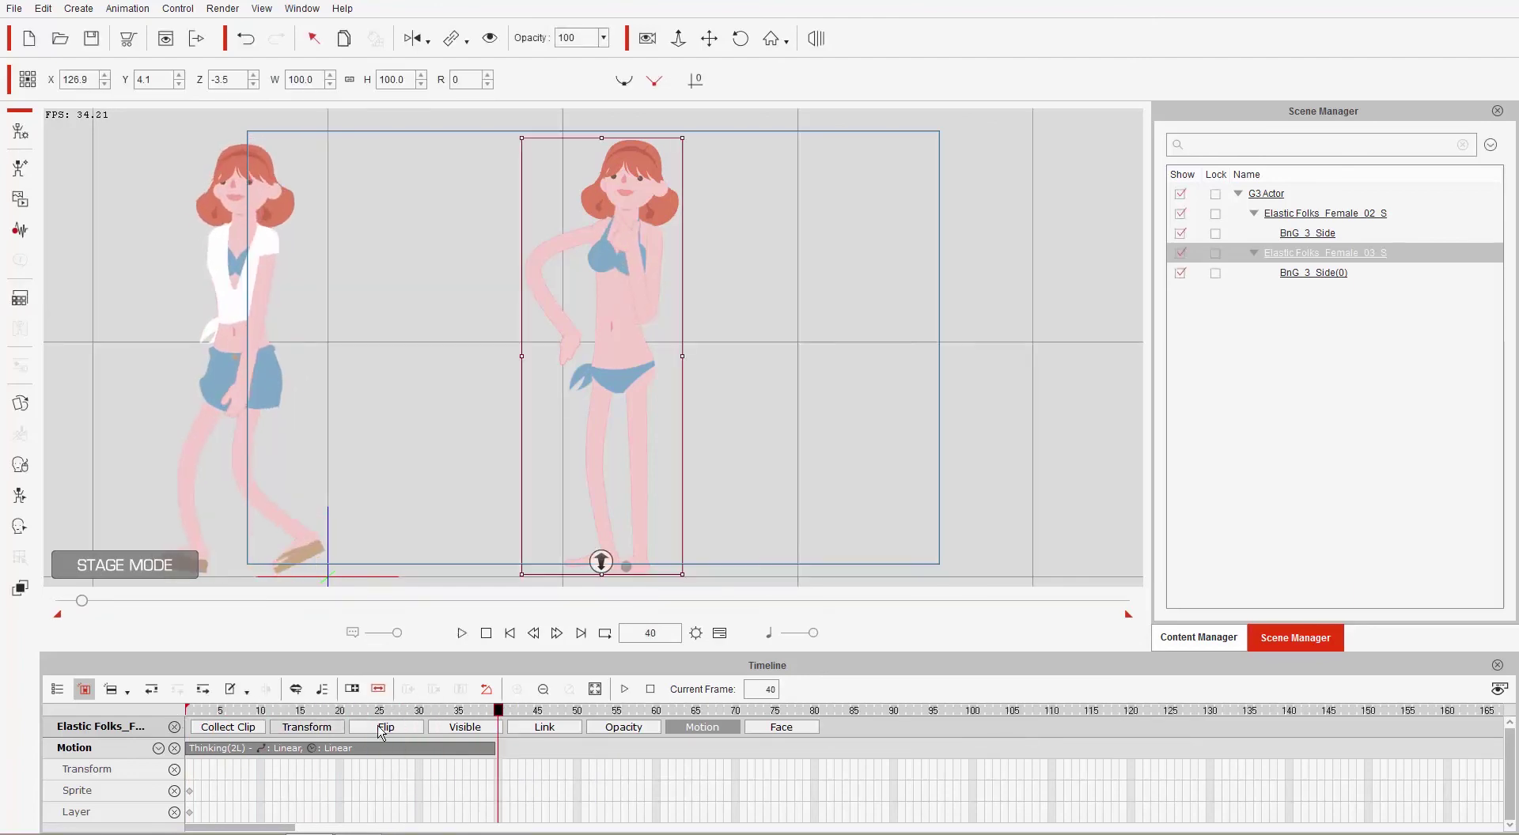
# Step: Loop the slowed Thinking(2L) clip out past frame 165, play the animation, and return to frame 1
pyautogui.click(427, 750)
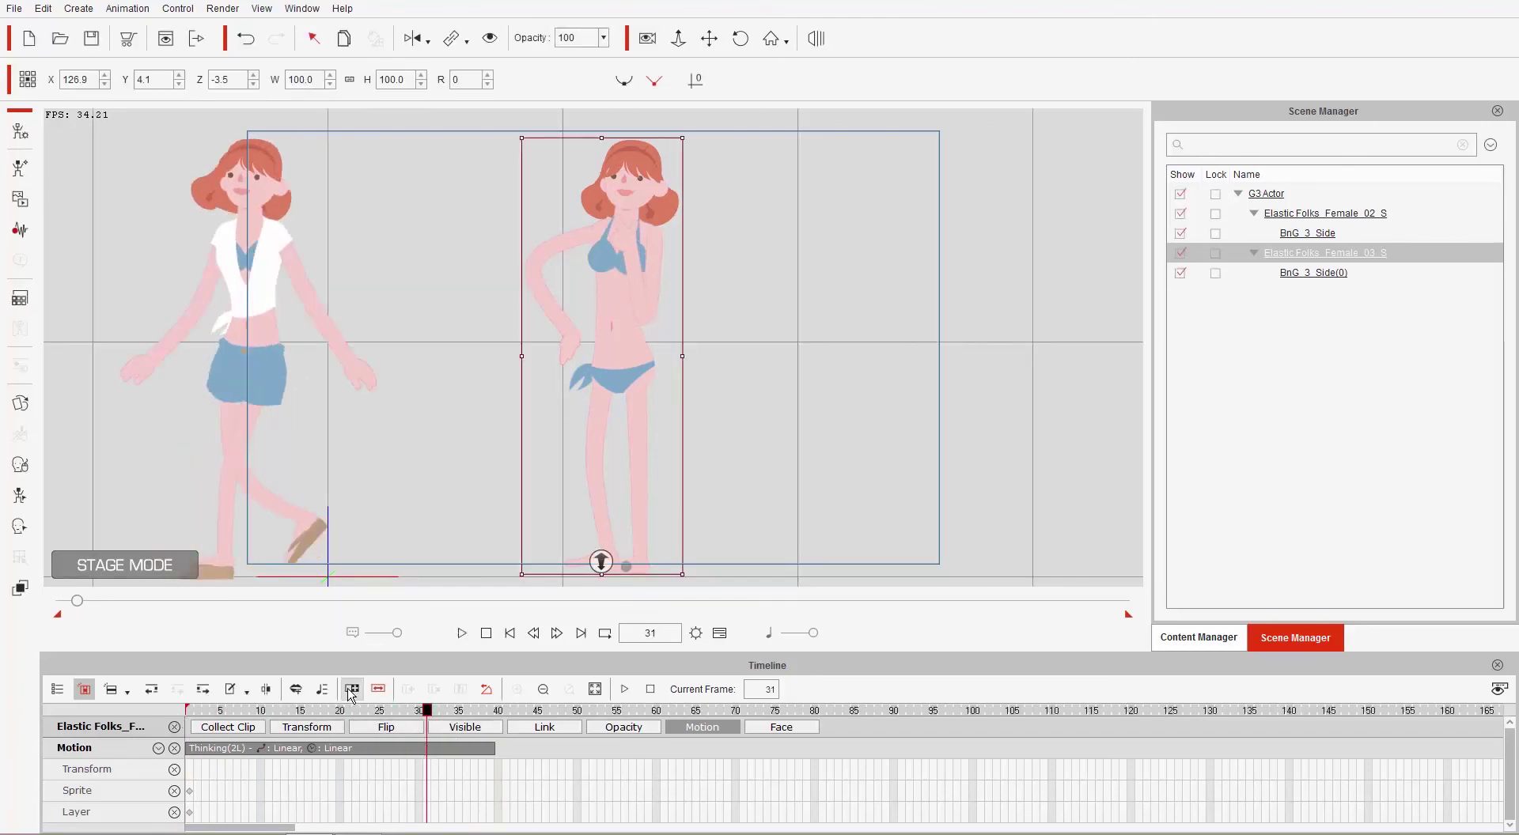
pyautogui.moveTo(495, 749); pyautogui.dragTo(1429, 743)
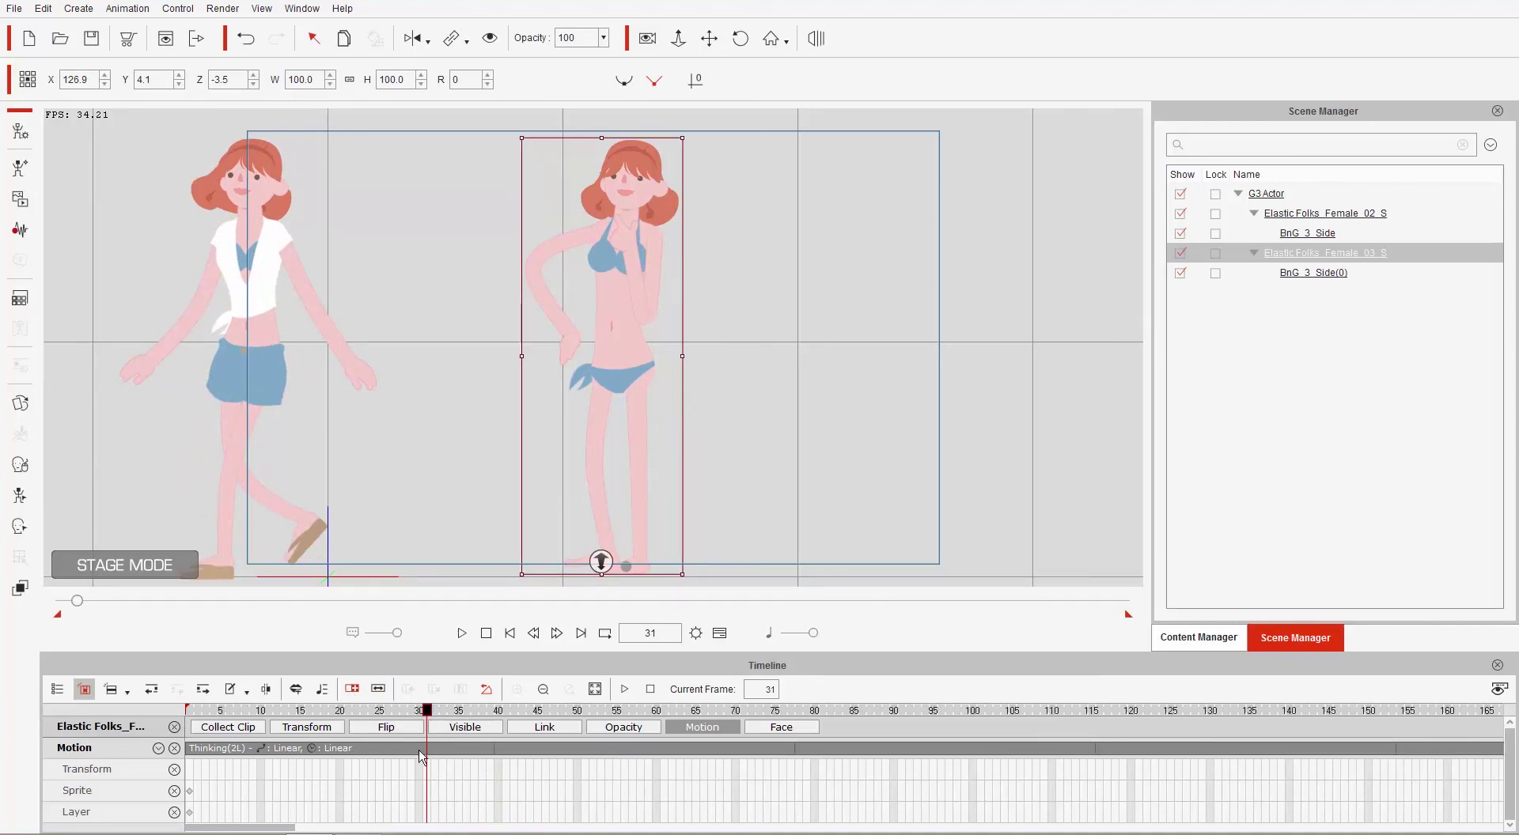
pyautogui.press('space')
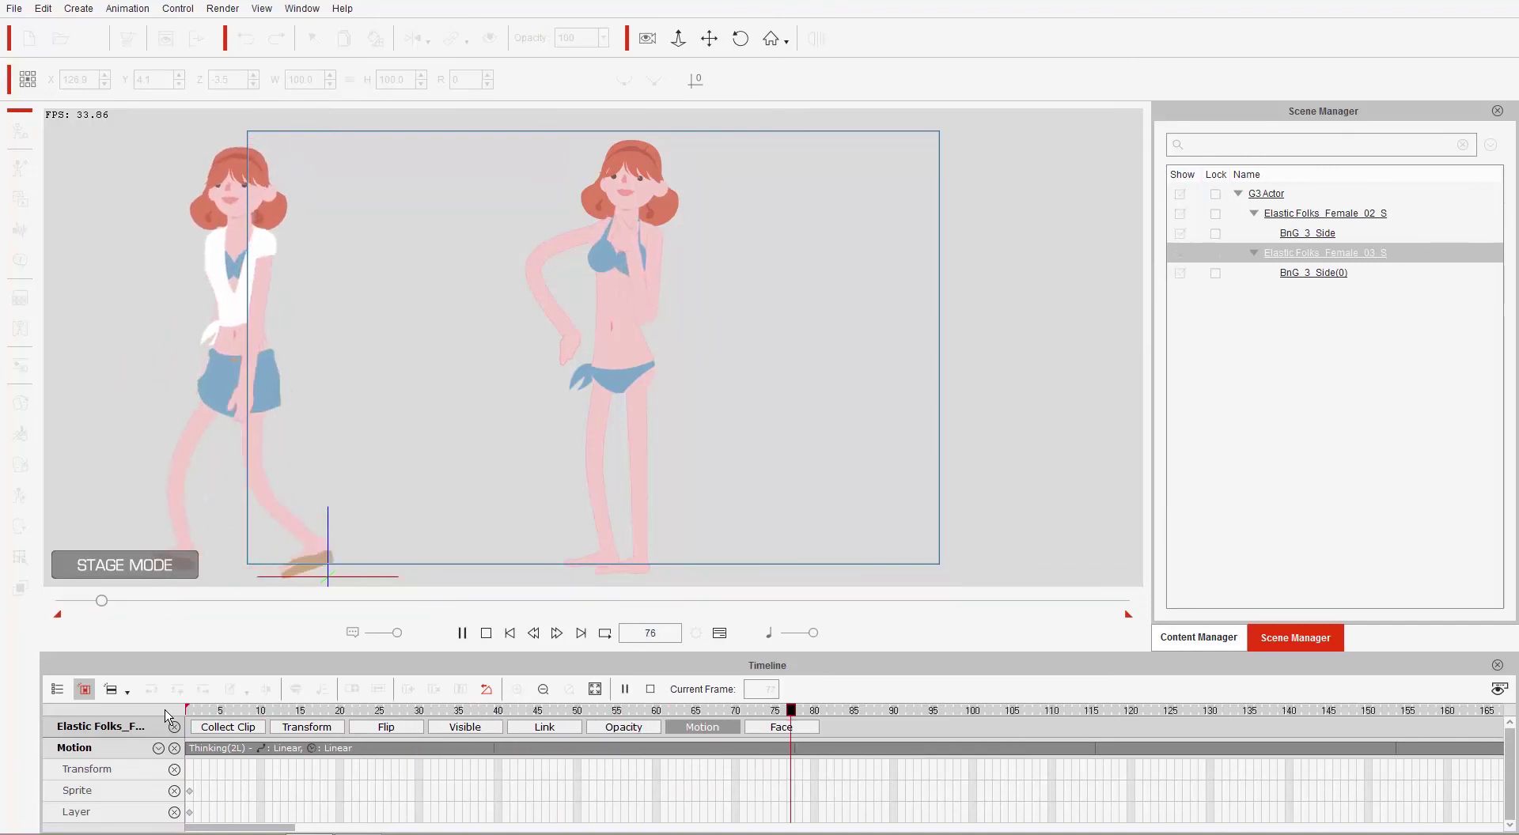
pyautogui.press('space')
pyautogui.moveTo(253, 716); pyautogui.dragTo(170, 722)
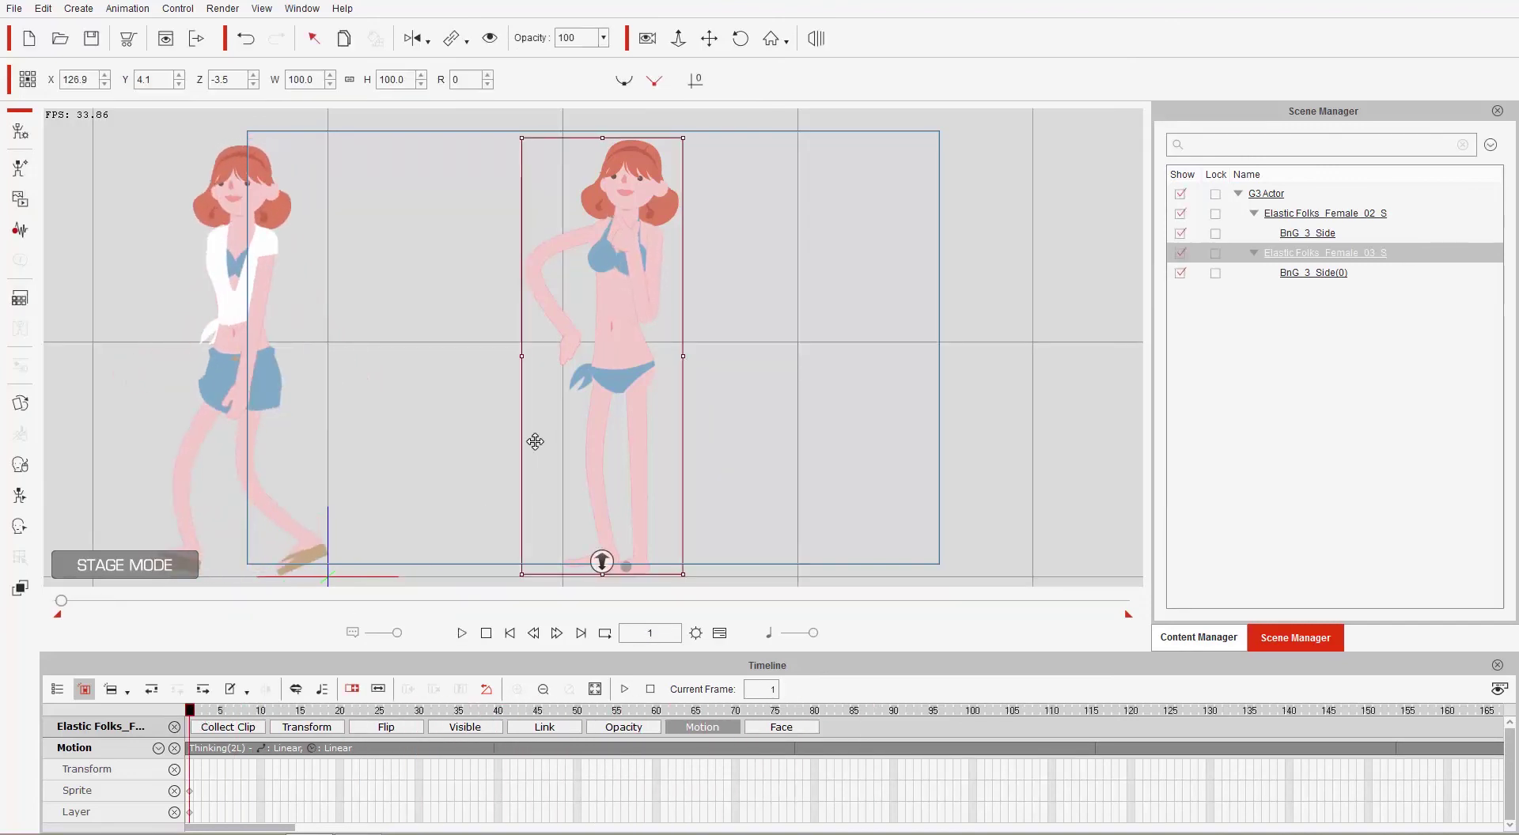
# Step: Apply the Breeze accessory animation to the BnG_3_Side(0) hair on Elastic Folks_Female_03_S
pyautogui.rightClick(630, 249)
pyautogui.moveTo(765, 286)
pyautogui.moveTo(902, 291)
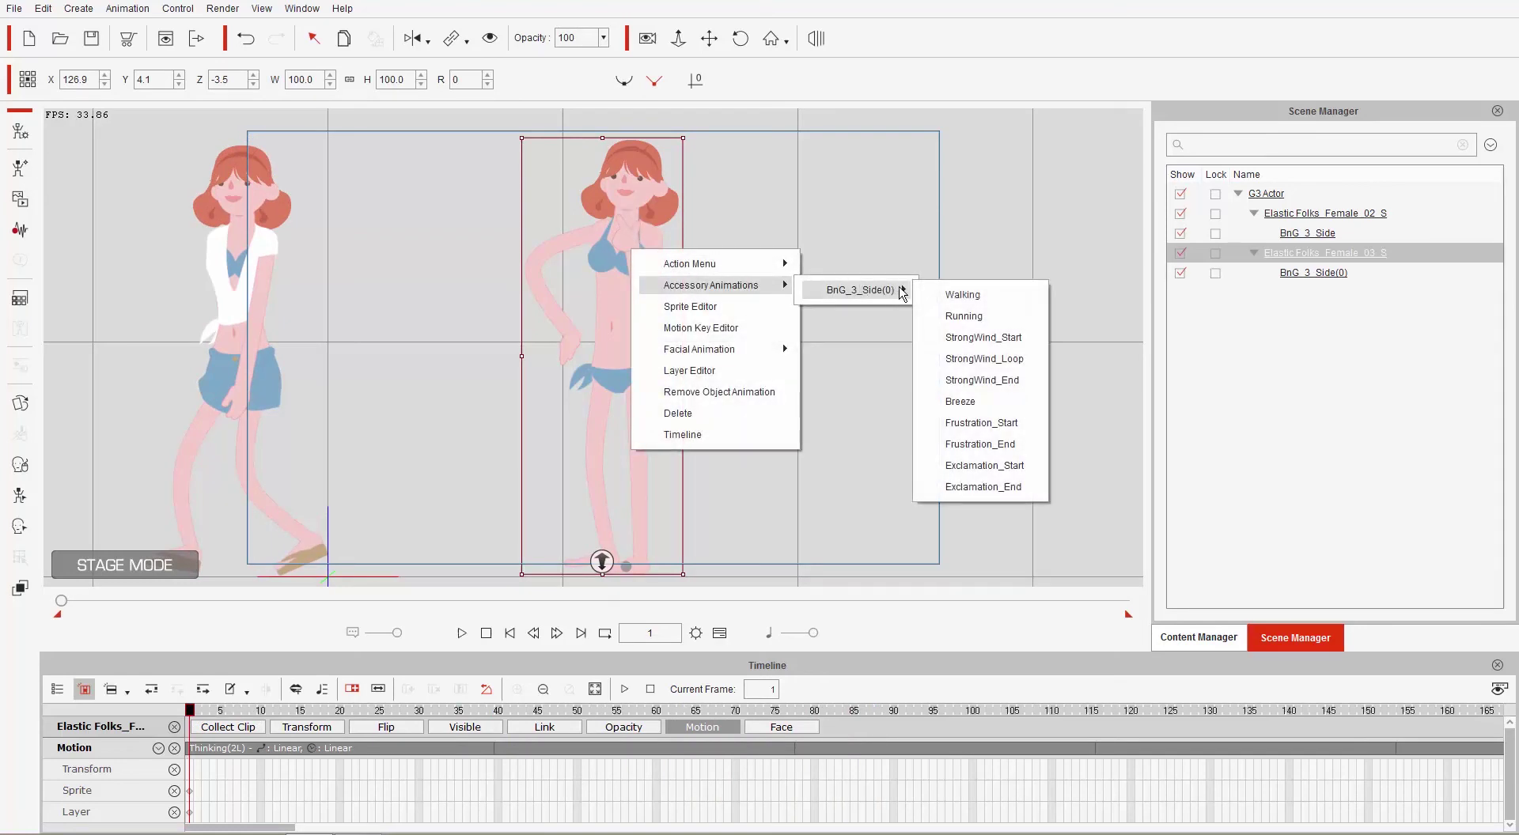
pyautogui.click(995, 405)
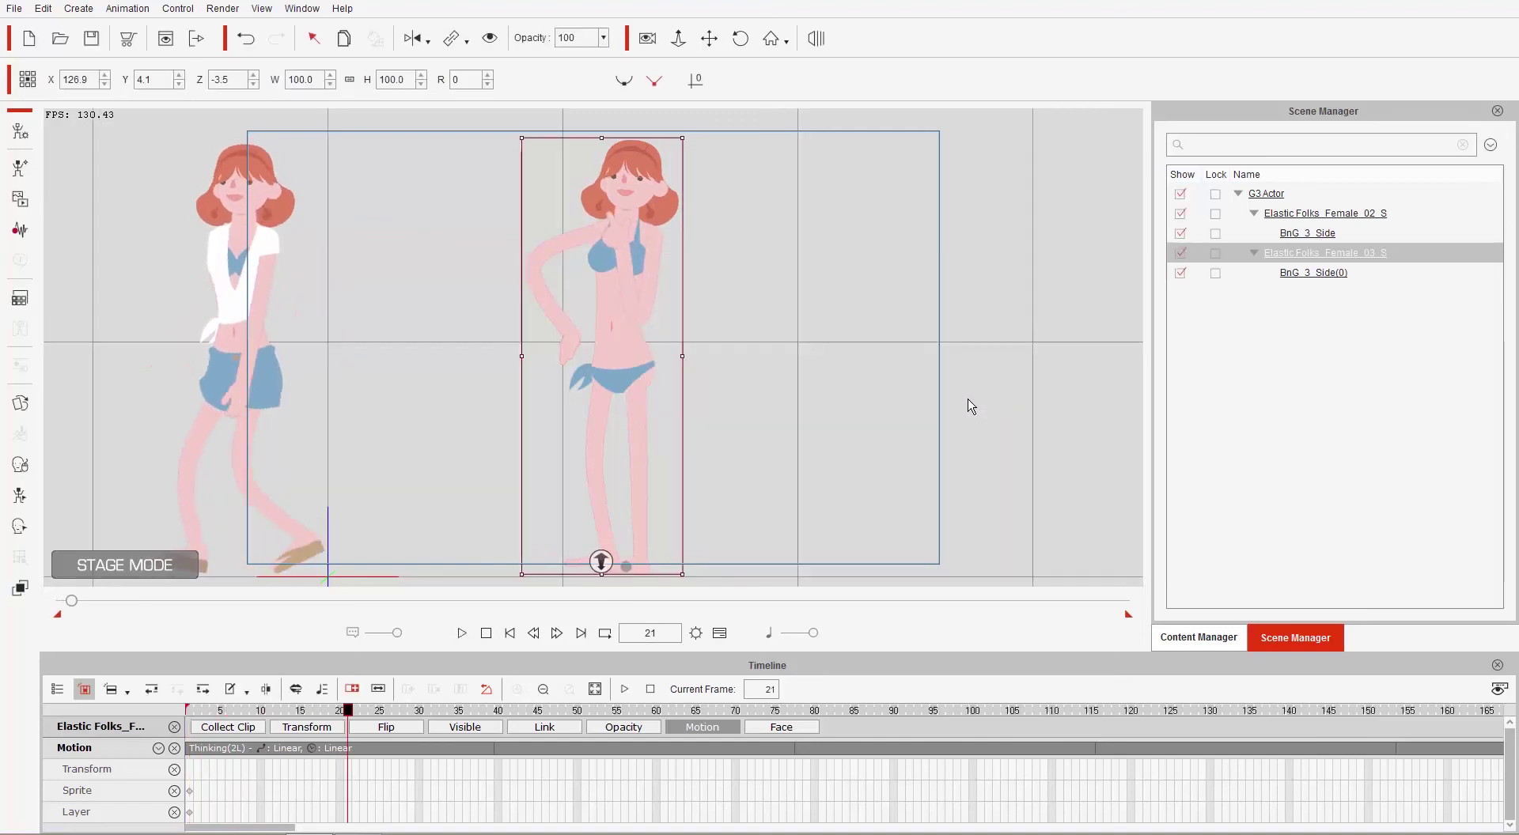
# Step: Show the Motion track of the BnG_3_Side(0) hair, loop its Breeze clip out to about frame 121, and preview it from frame 1
pyautogui.click(637, 153)
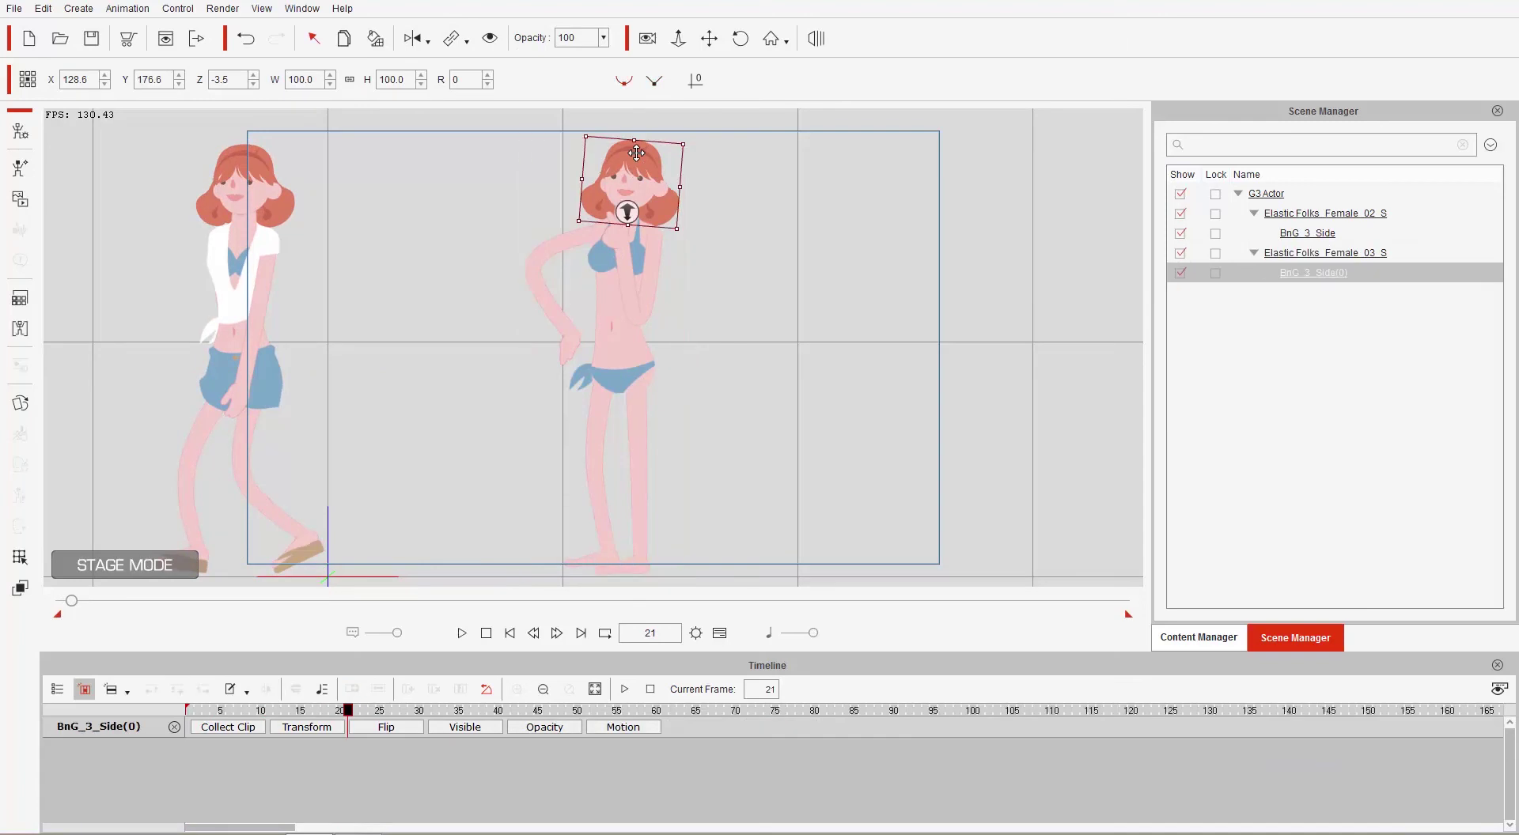
pyautogui.click(622, 727)
pyautogui.click(348, 751)
pyautogui.moveTo(352, 750); pyautogui.dragTo(1143, 750)
pyautogui.click(188, 712)
pyautogui.press('space')
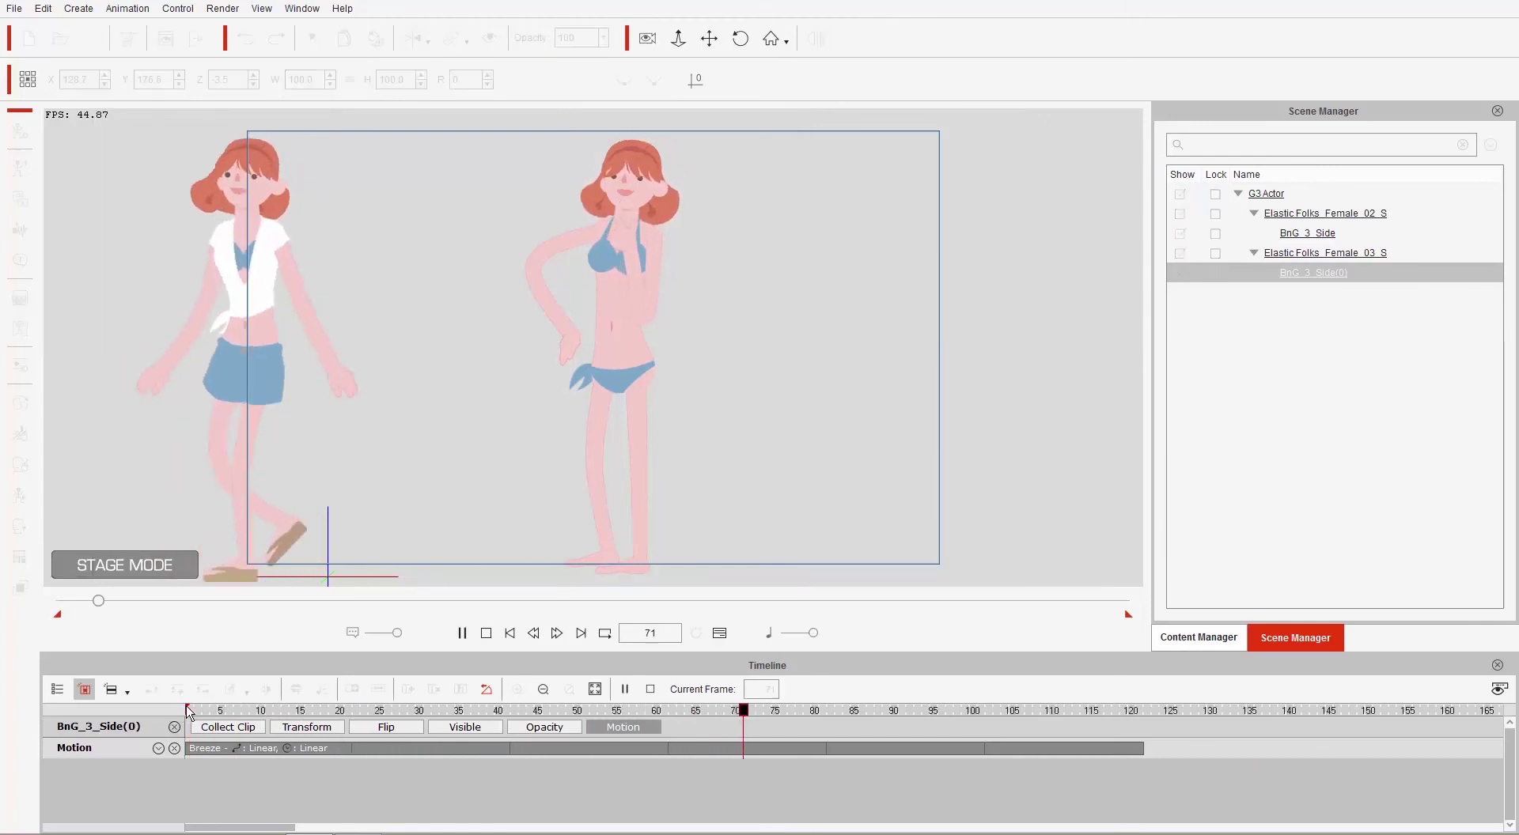
pyautogui.press('space')
pyautogui.moveTo(263, 715); pyautogui.dragTo(175, 721)
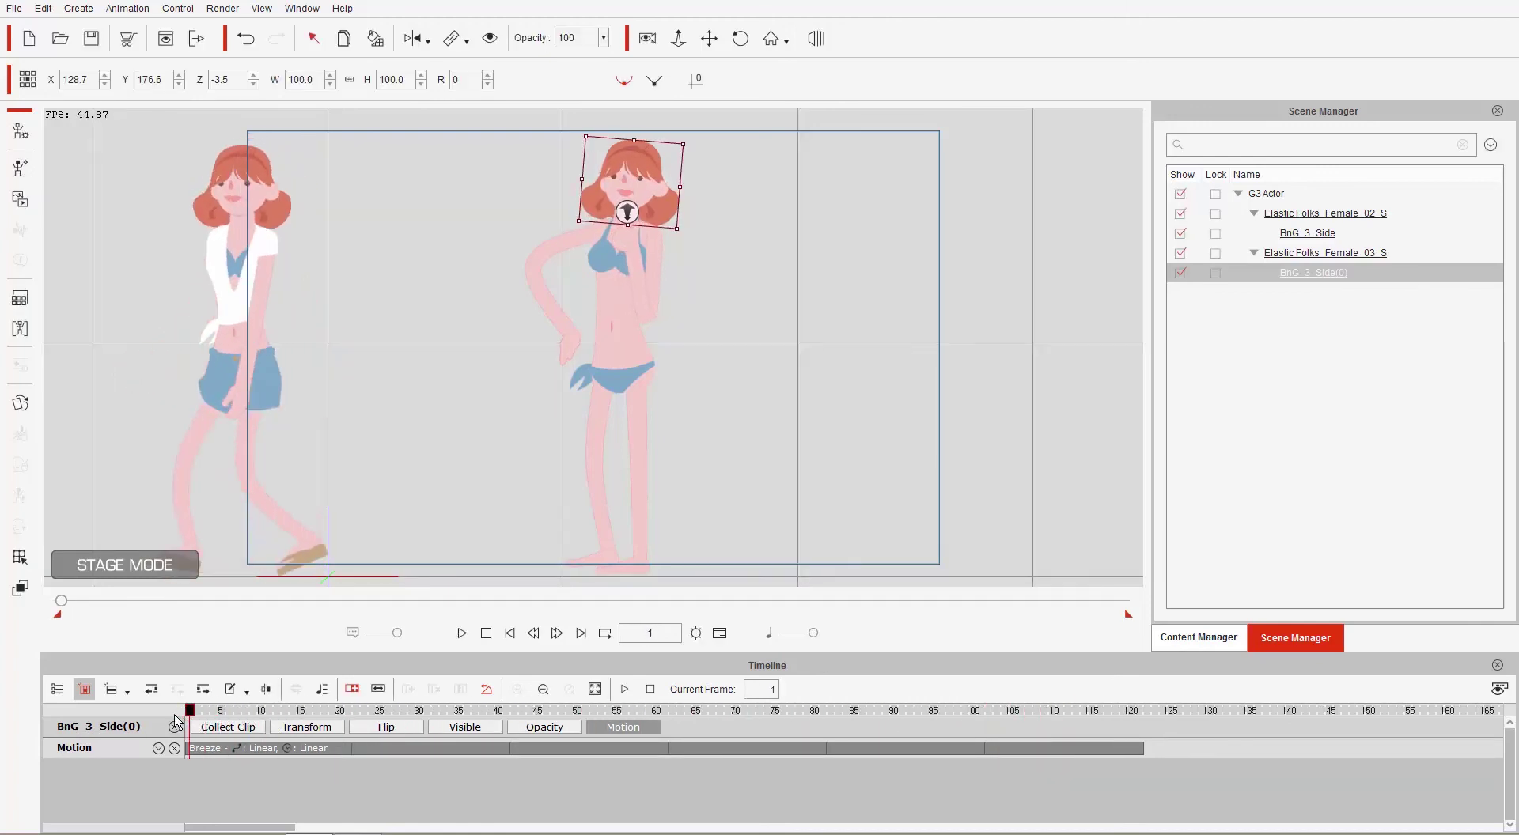
# Step: Remove the object animation from the BnG_3_Side(0) hair and apply its StrongWind_Loop action
pyautogui.rightClick(646, 160)
pyautogui.click(747, 263)
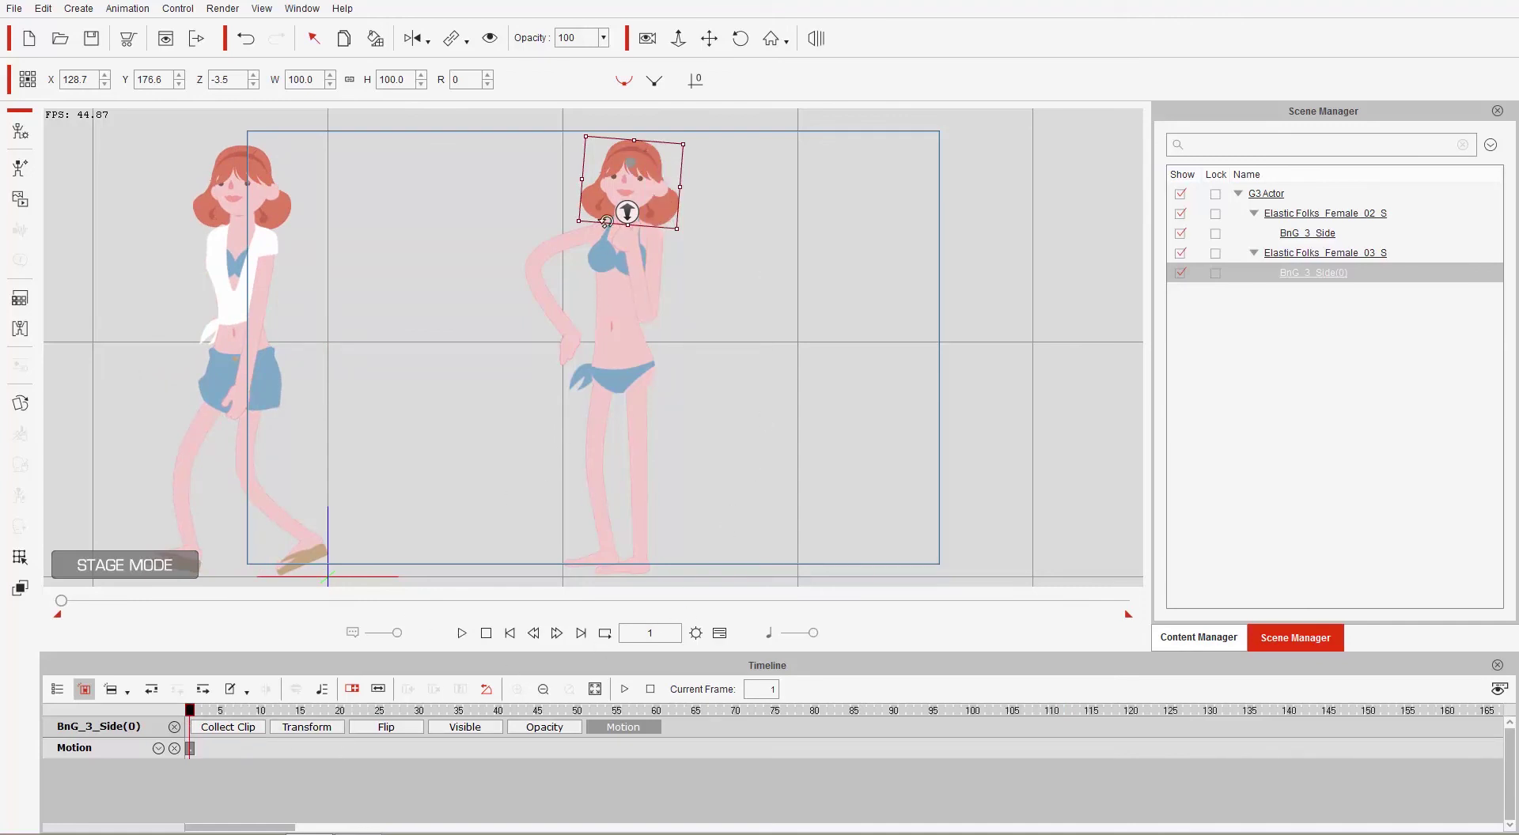
pyautogui.rightClick(643, 165)
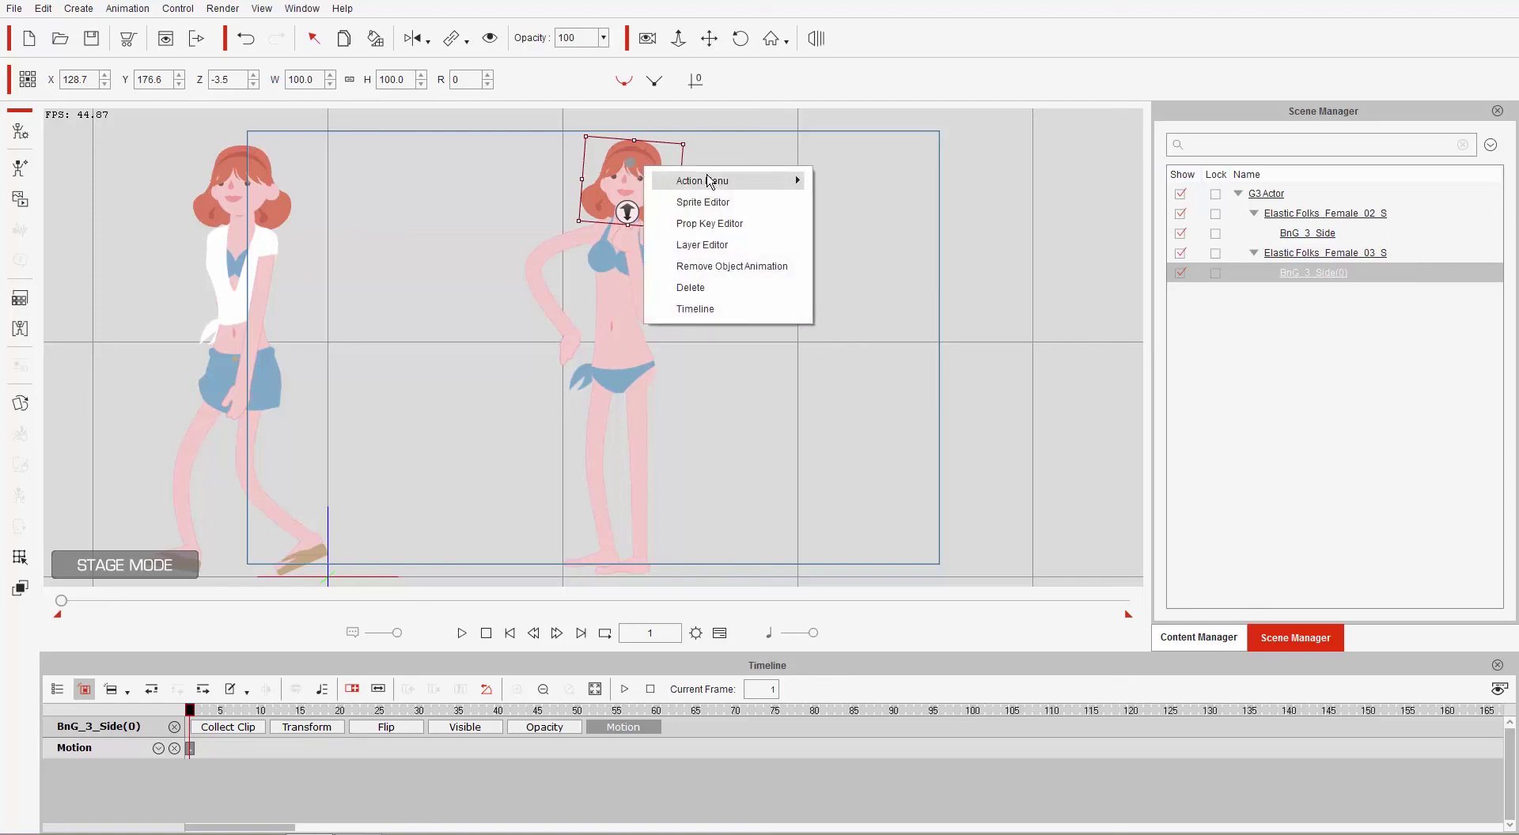
pyautogui.moveTo(710, 182)
pyautogui.click(915, 273)
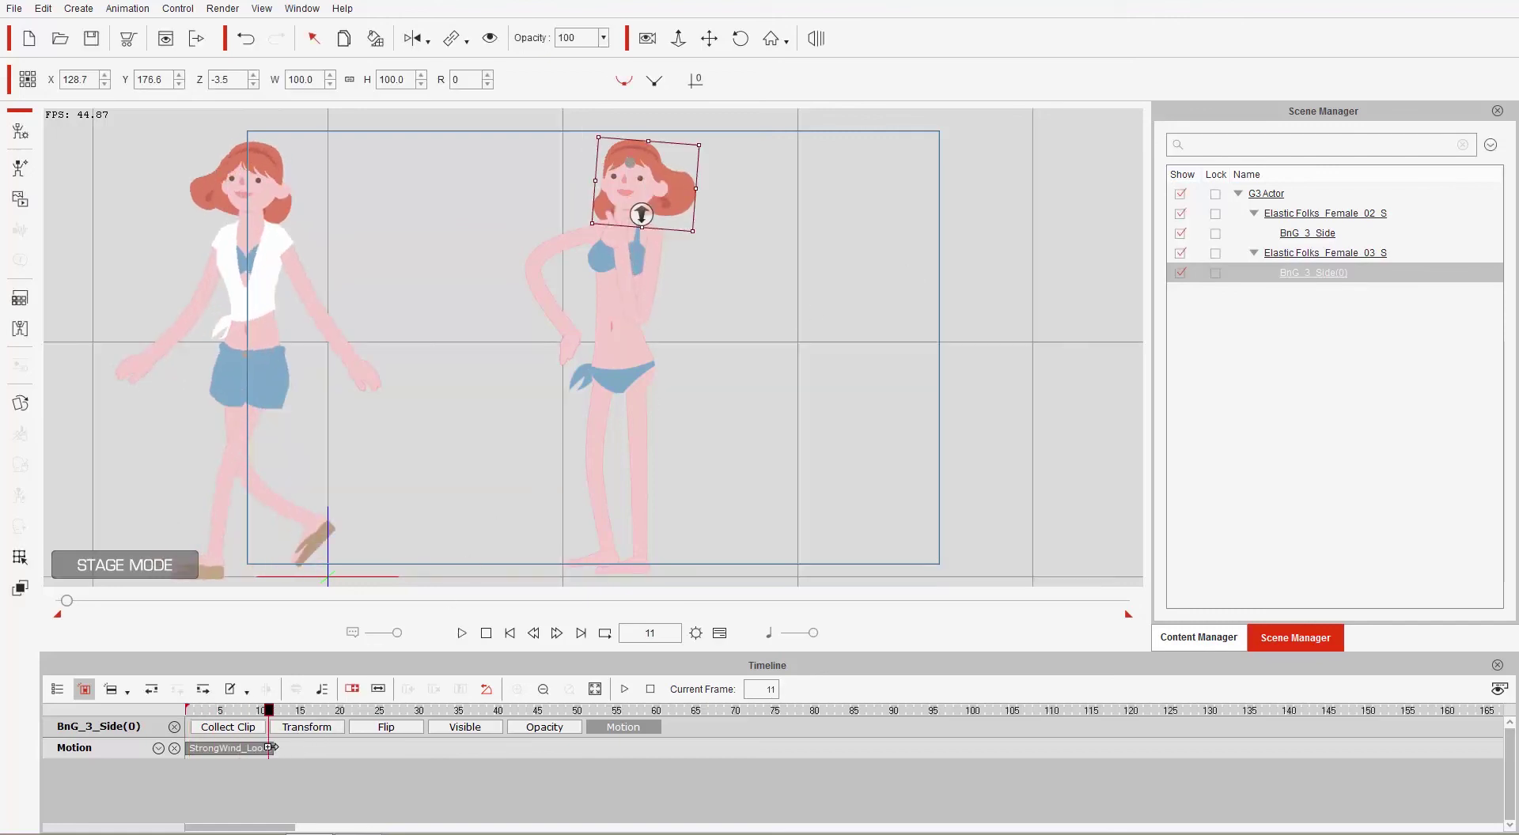
# Step: Loop the StrongWind_Loop clip out to about frame 111, play the animation, and return to frame 1
pyautogui.moveTo(269, 747); pyautogui.dragTo(1036, 743)
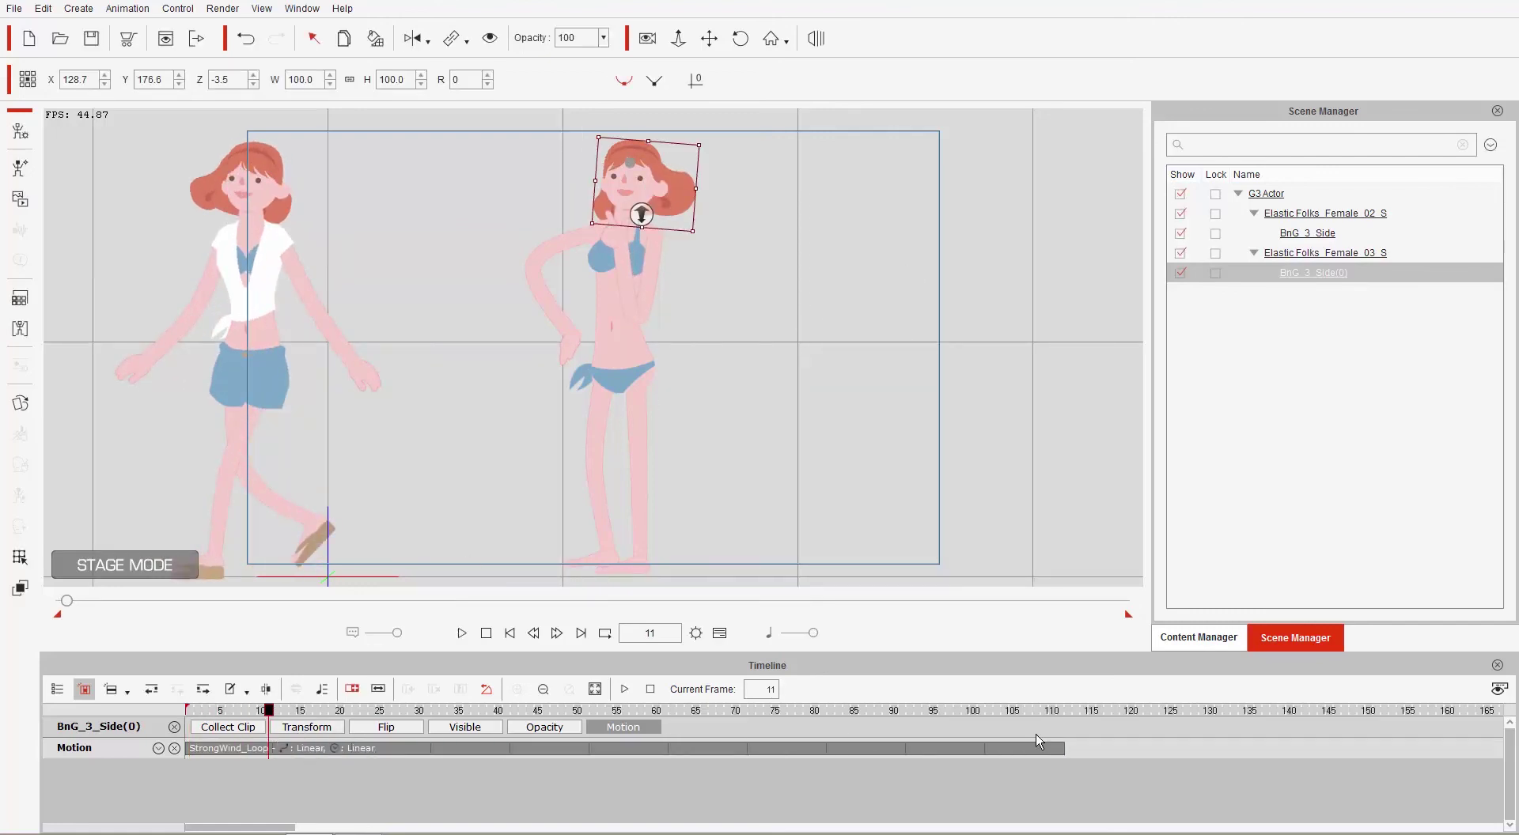
pyautogui.press('space')
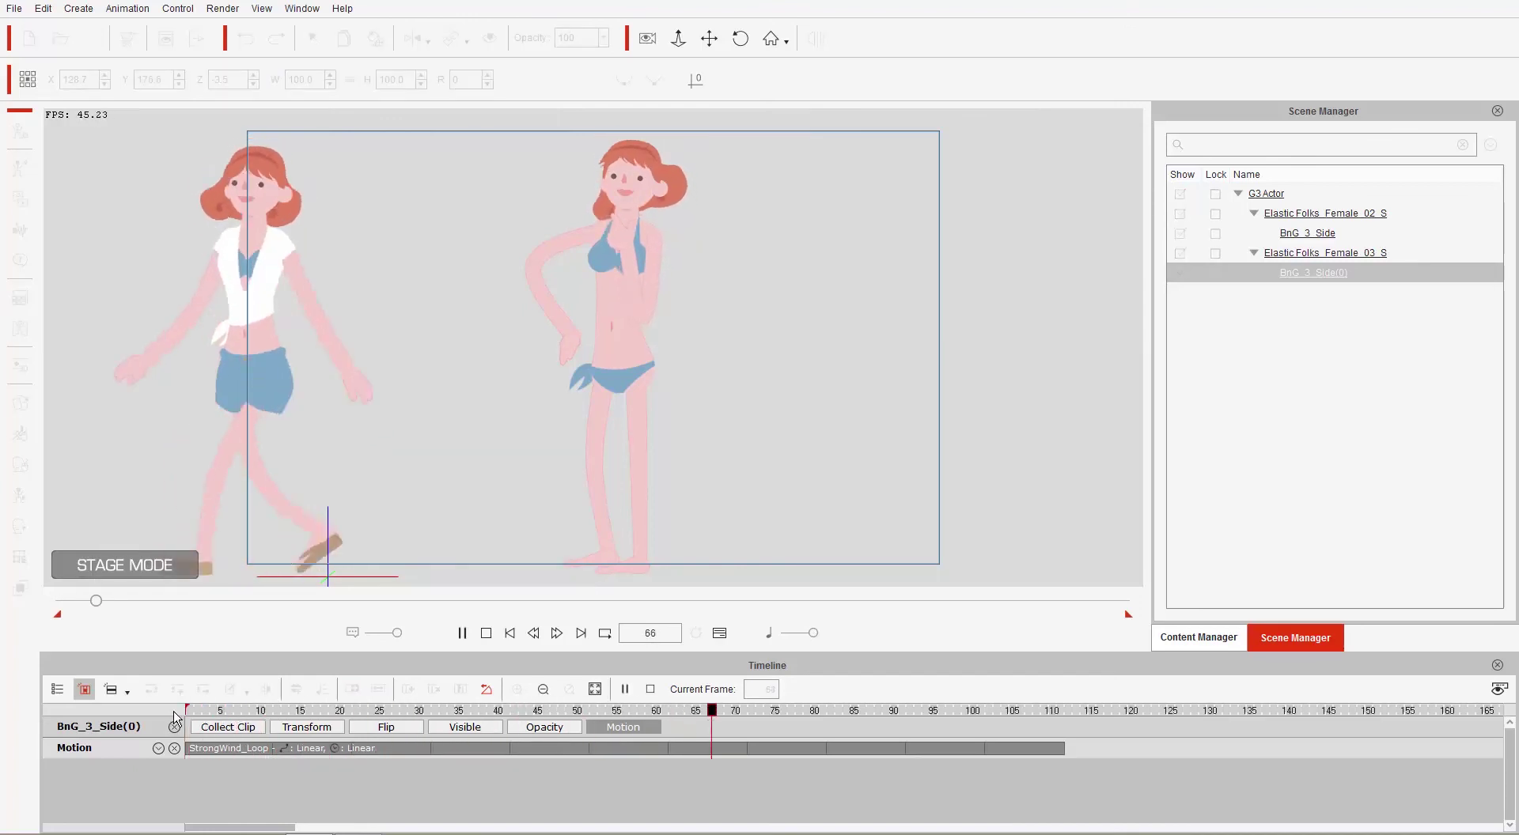
pyautogui.press('space')
pyautogui.moveTo(205, 713); pyautogui.dragTo(340, 713)
pyautogui.press('Home')
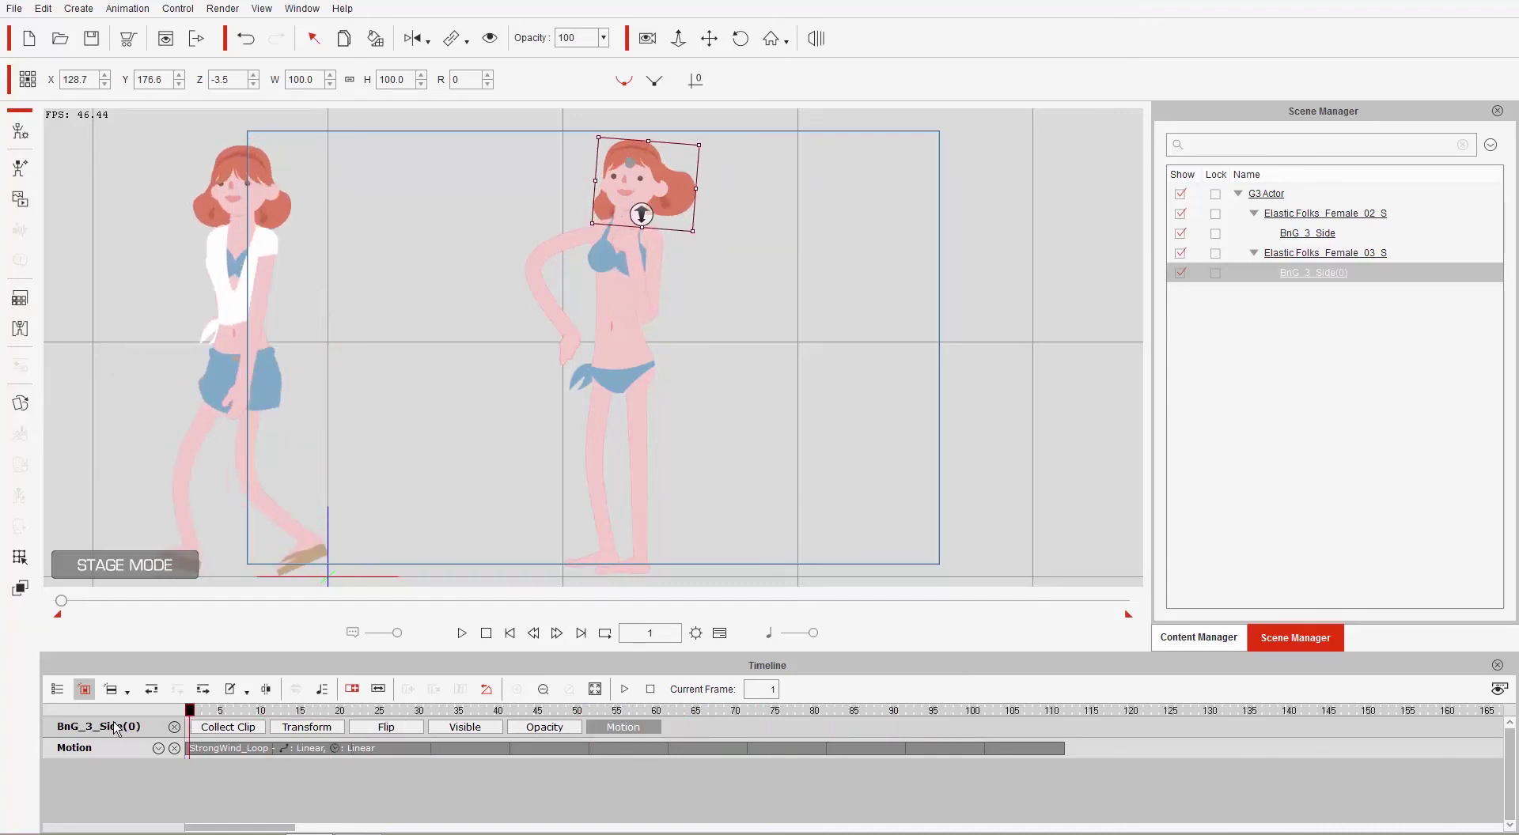